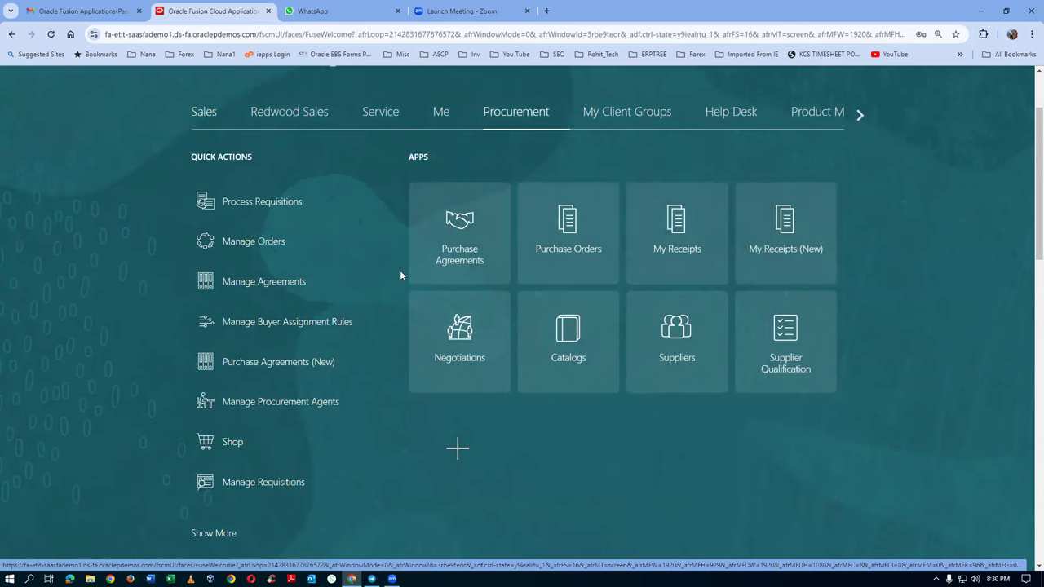
Step: Go to the Shop requisitions page from Procurement and show its More Tasks list
click(234, 446)
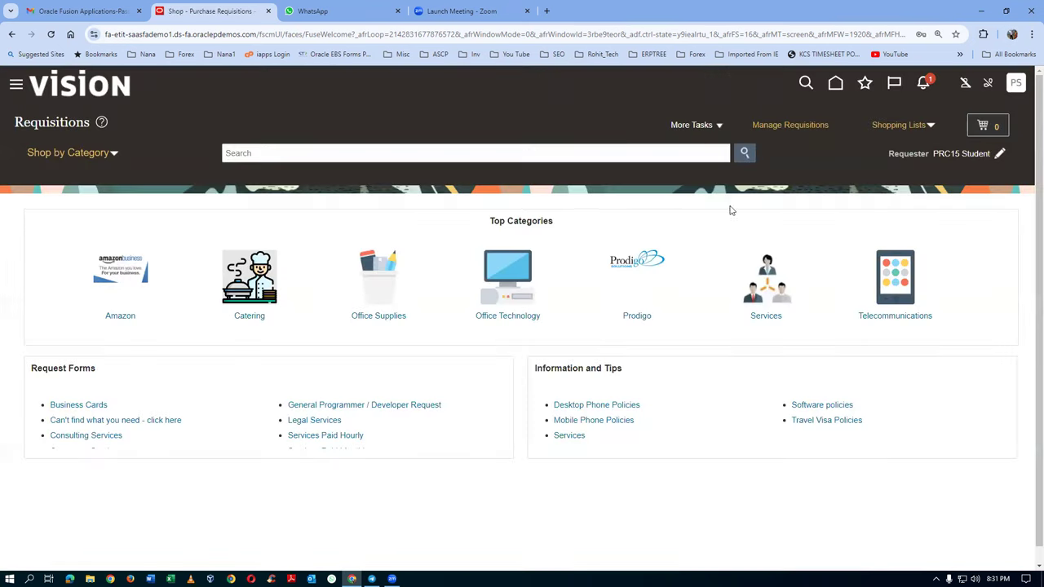
click(700, 129)
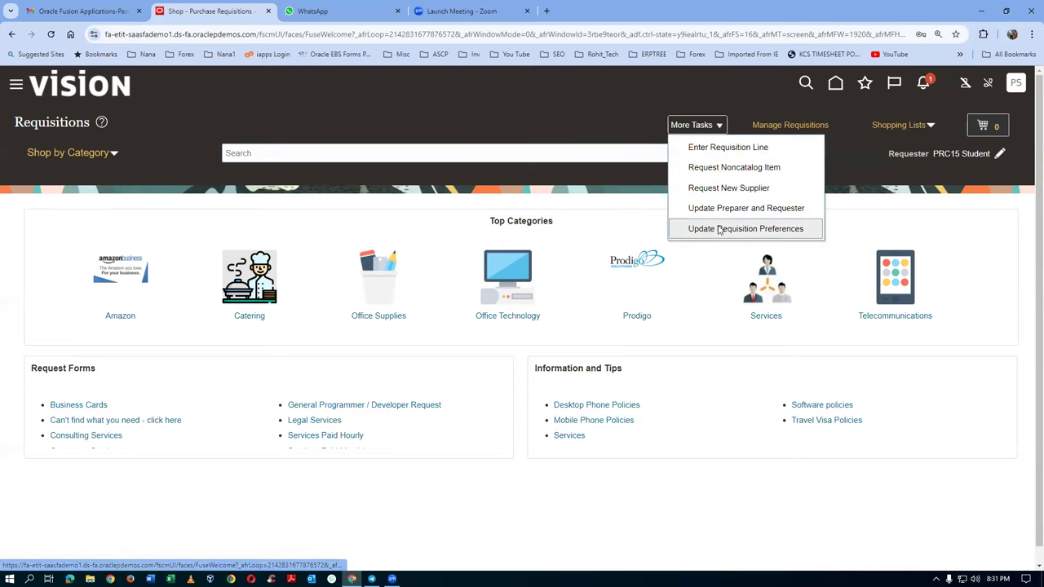
Step: Save requisition preferences with deliver-to Seattle, destination type Inventory and subinventory Stores
click(650, 320)
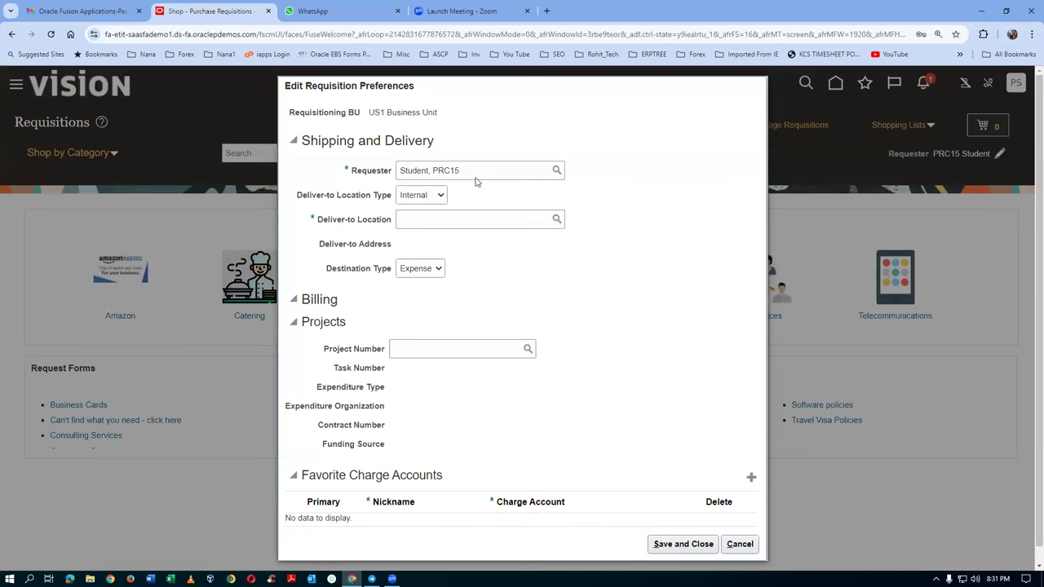
click(436, 225)
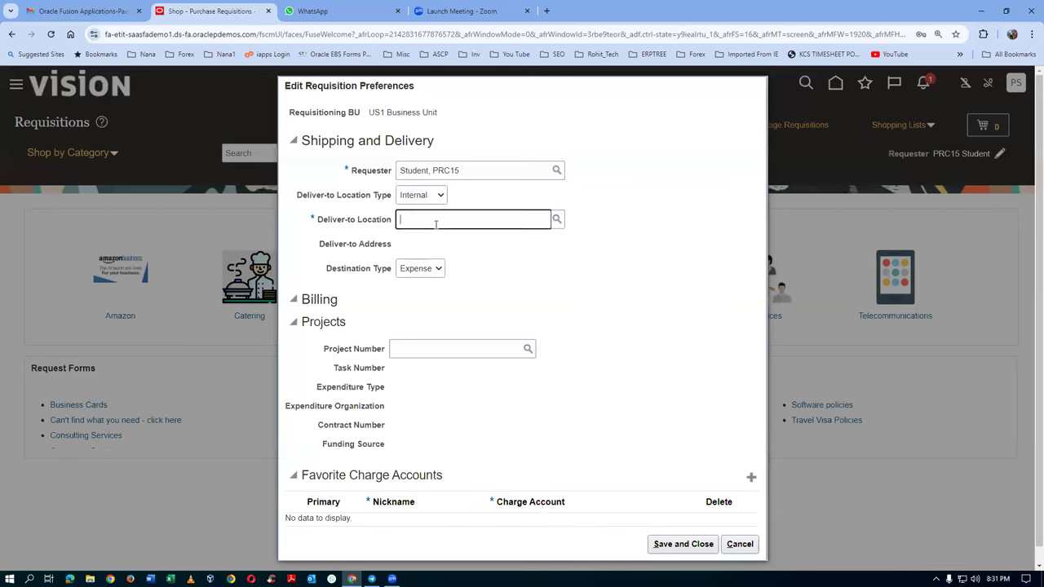
text(Seattle)
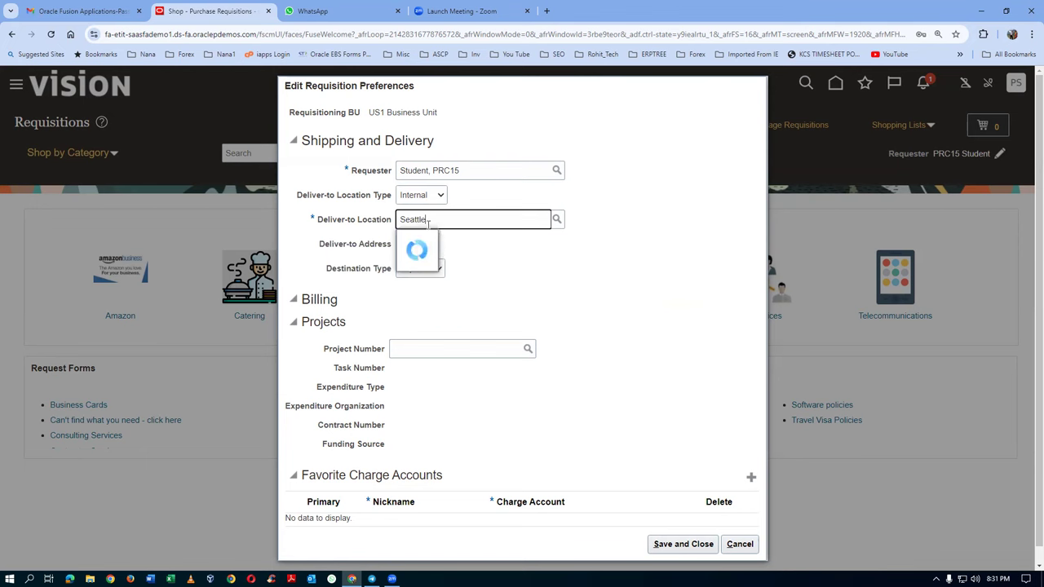
click(436, 238)
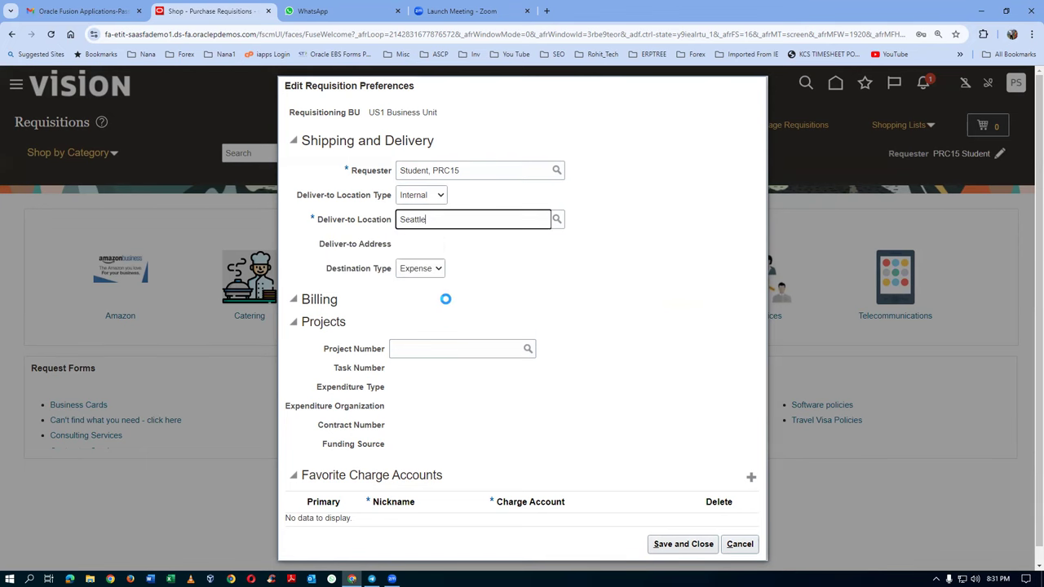
click(421, 268)
click(418, 294)
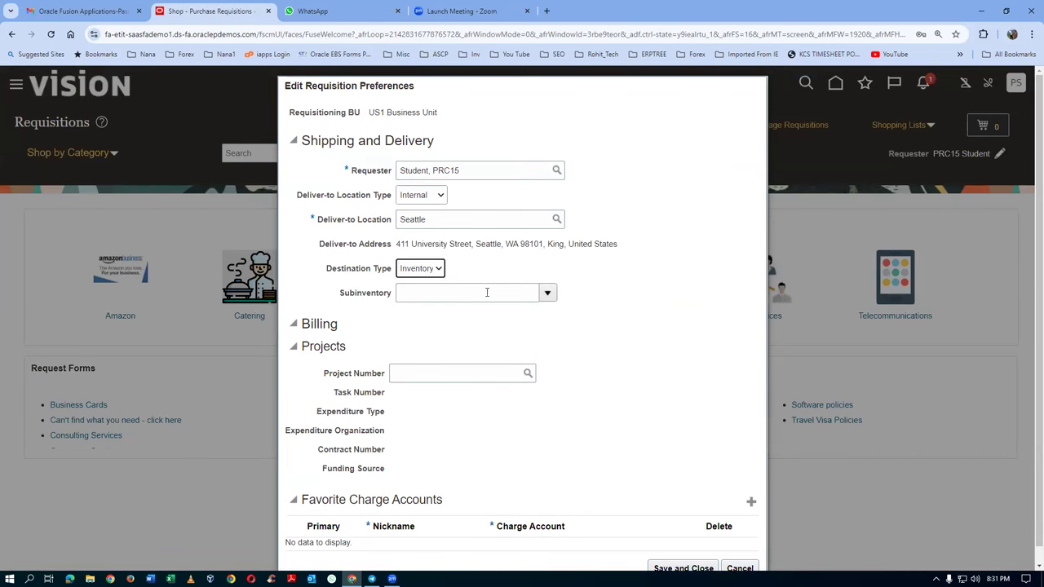
click(483, 291)
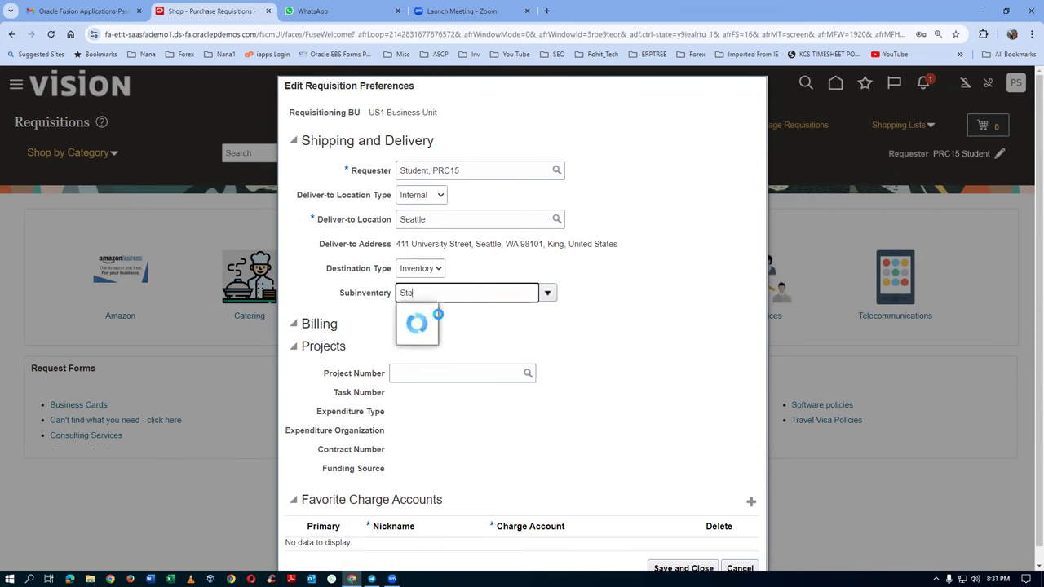
text(Stores)
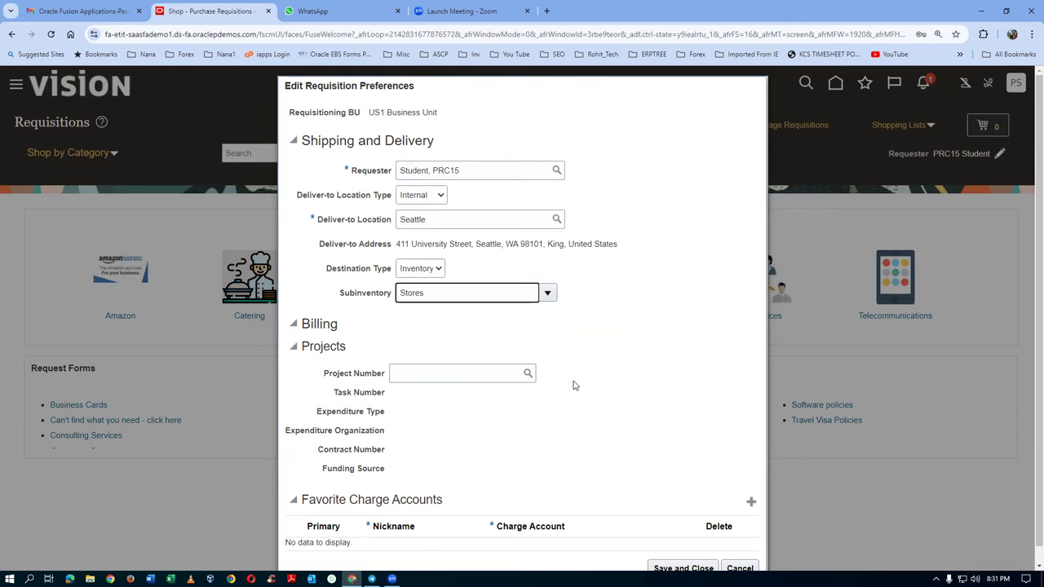
scroll(573, 385, down, 1)
click(673, 553)
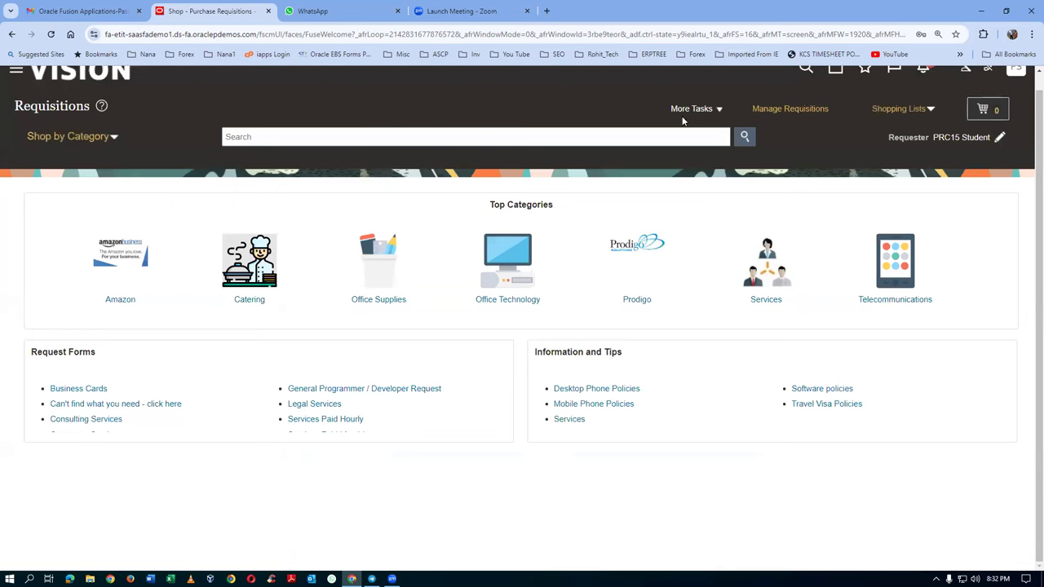
Step: Enter a requisition line for item AS65000, quantity 10 at 100.00 USD, and add it to the cart
click(684, 119)
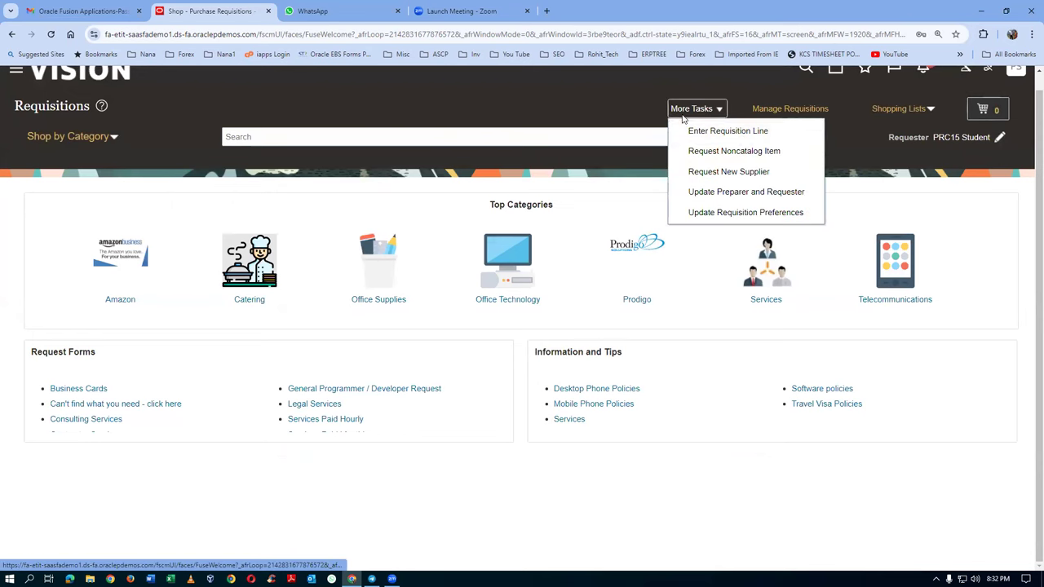
click(390, 259)
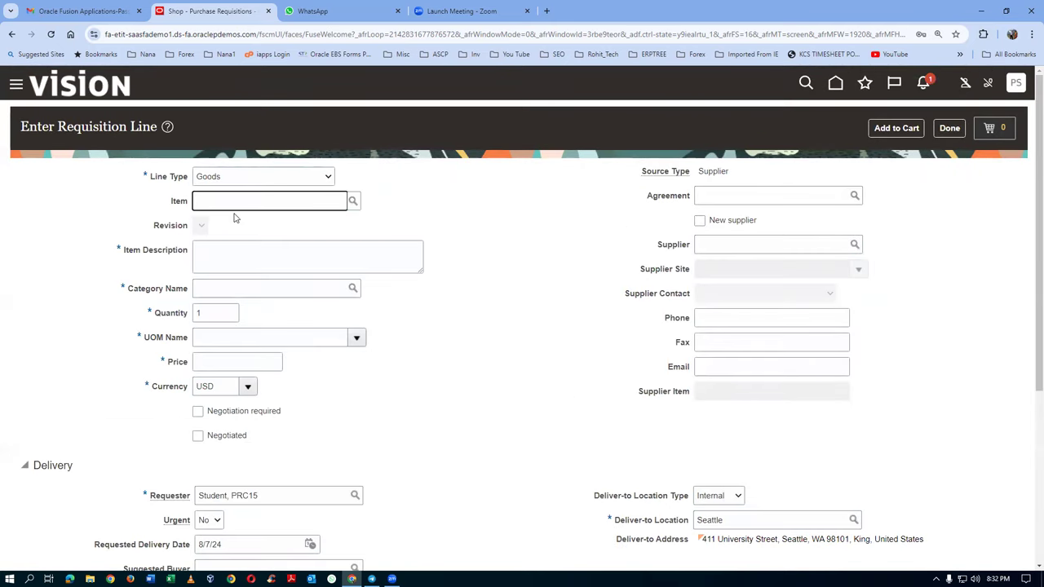
text(00)
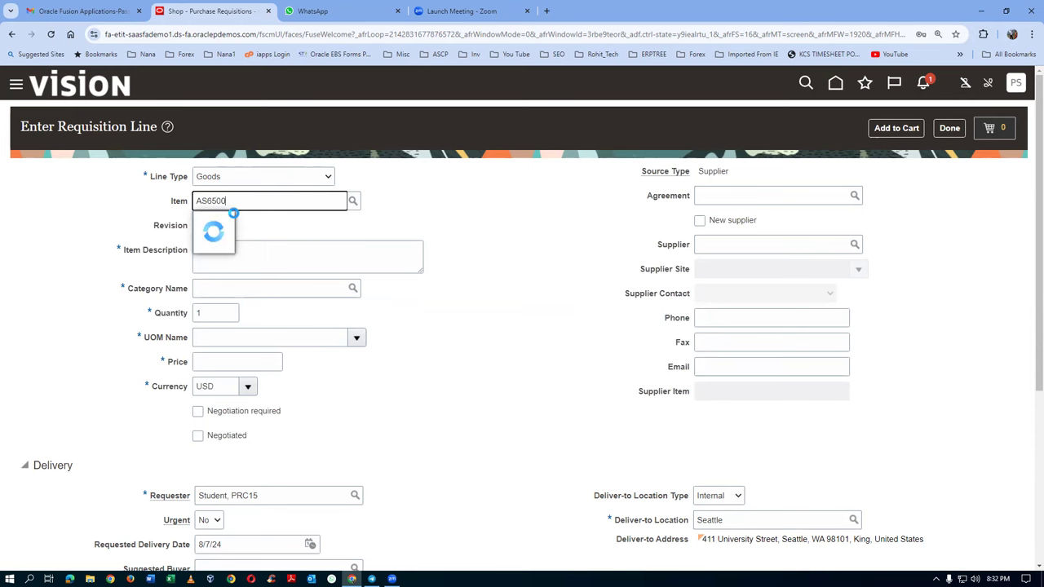
click(248, 221)
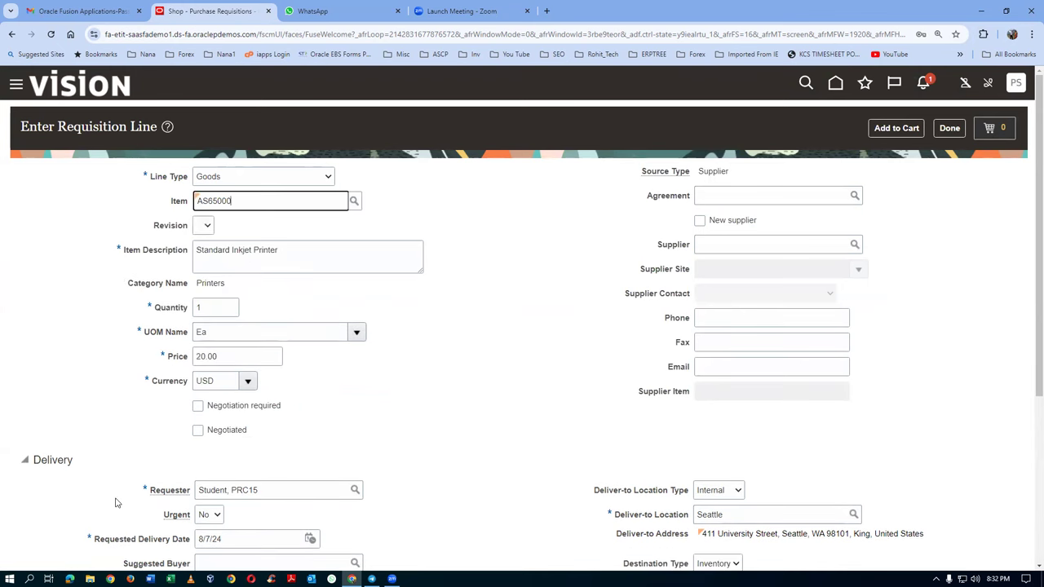
double_click(207, 309)
text(10)
key(Tab)
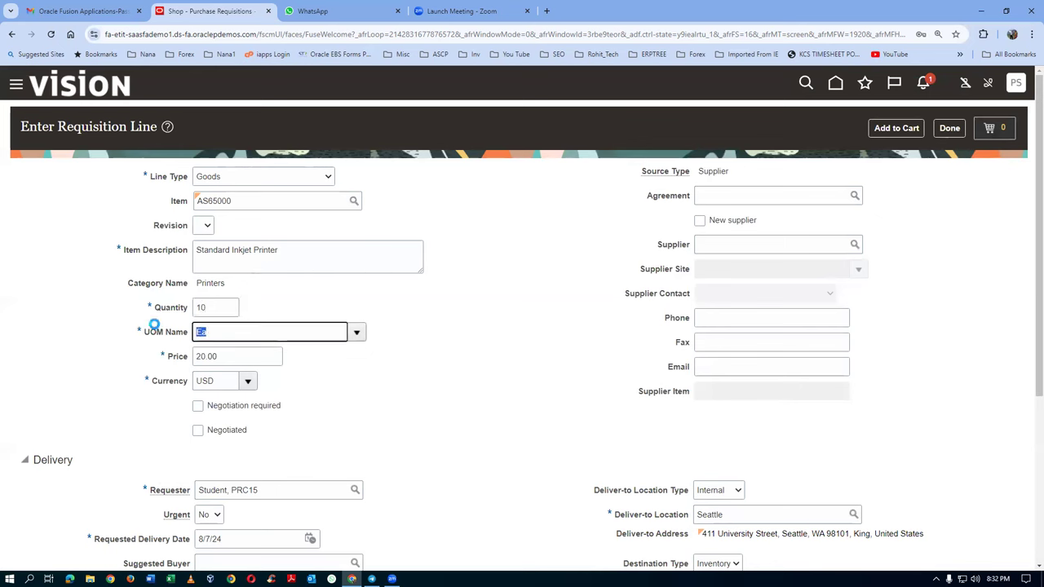
double_click(232, 360)
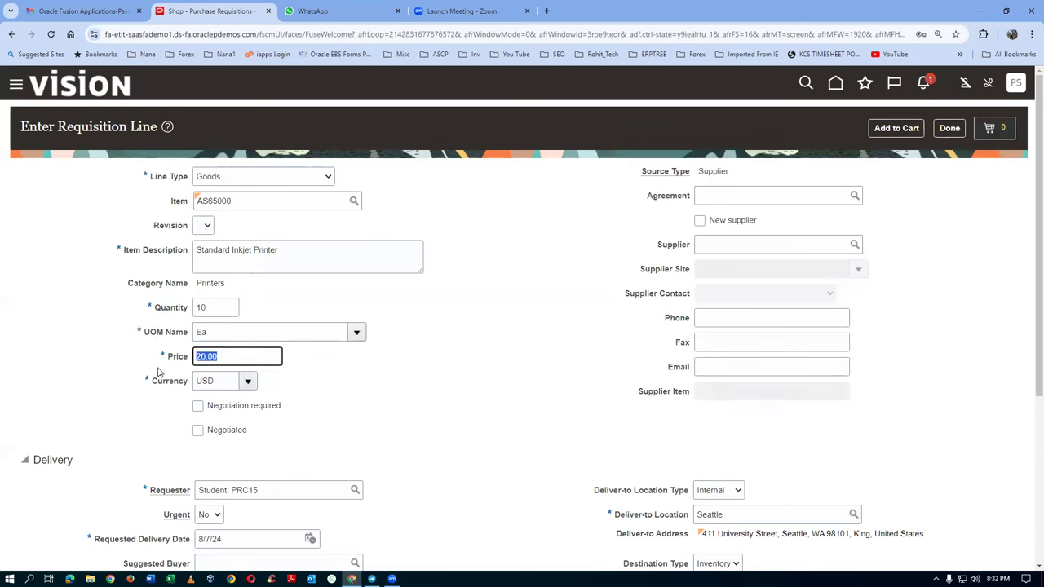
text(100)
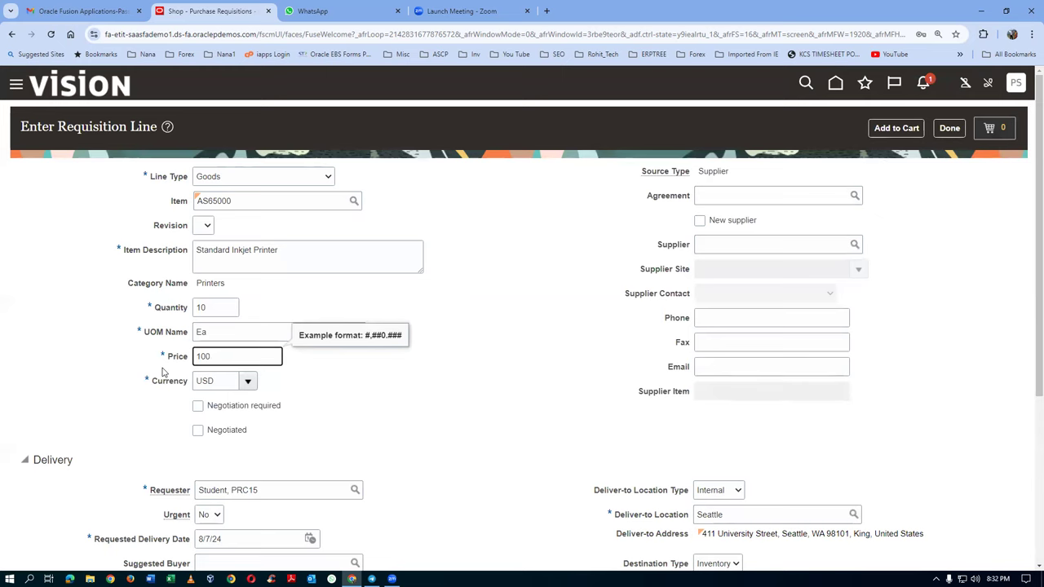
key(Tab)
scroll(194, 394, down, 2)
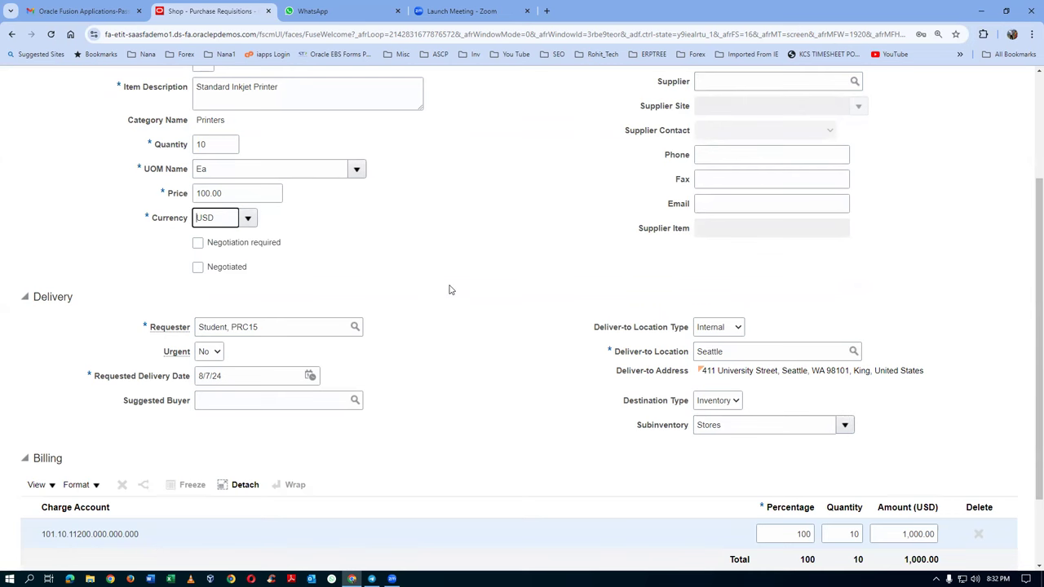
scroll(462, 285, up, 1)
scroll(462, 285, up, 2)
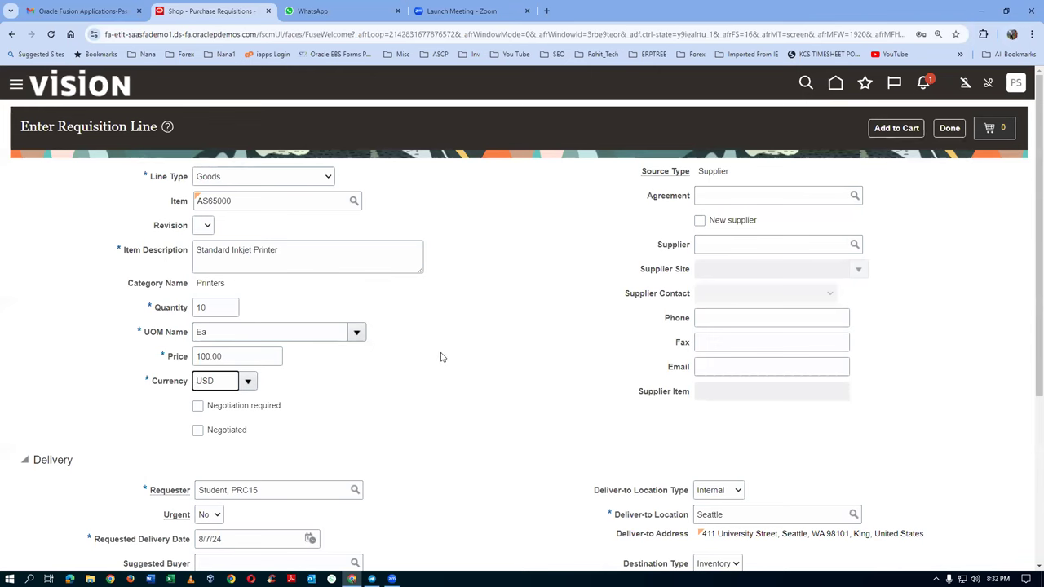
click(903, 136)
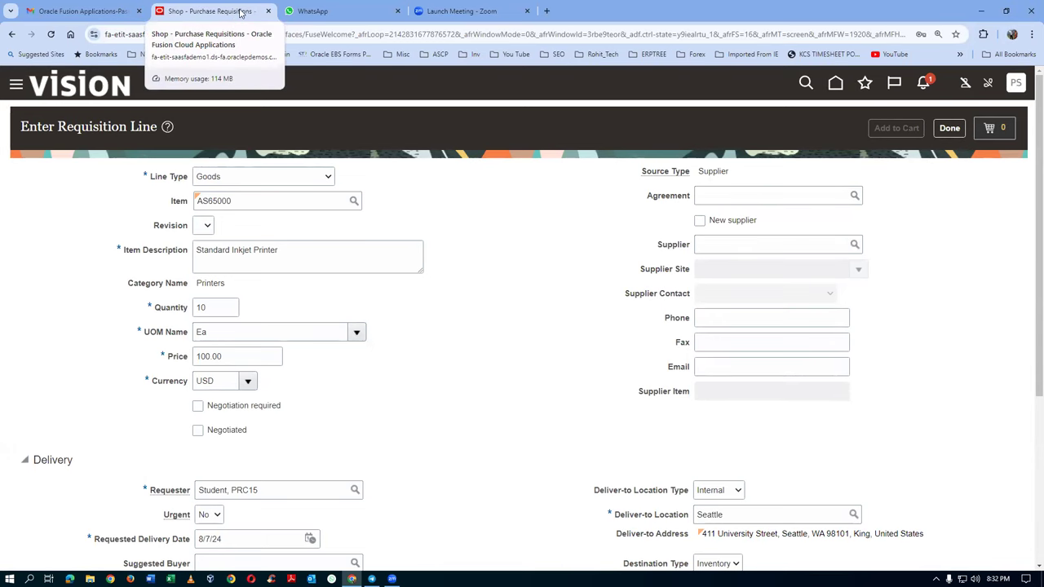
Step: Duplicate the requisitions browser tab and go back to the original tab
right_click(240, 13)
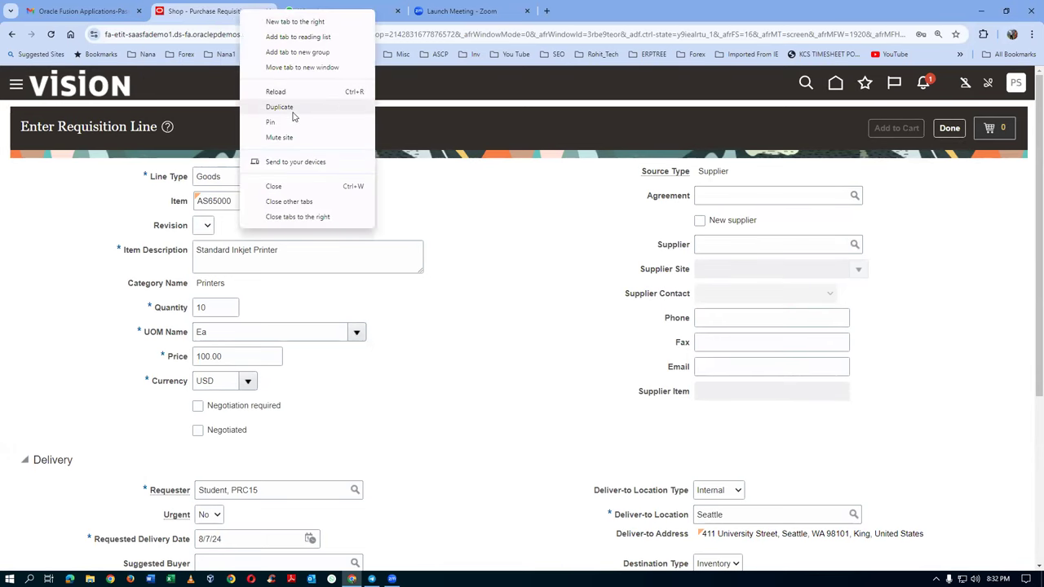
click(279, 107)
click(204, 10)
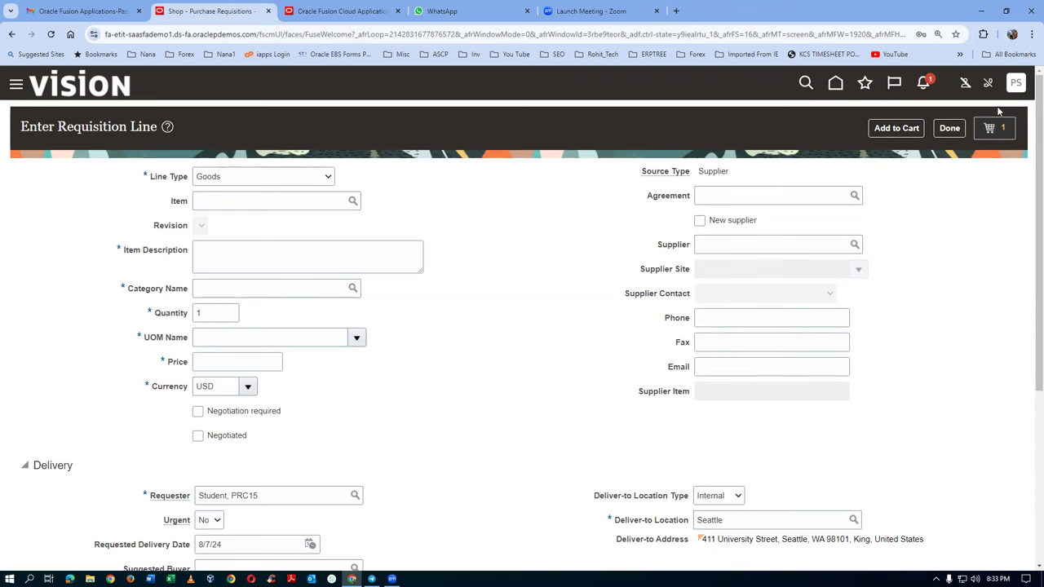
Step: Review the cart's requisition with 10 Standard Inkjet Printers totaling 1,000.00 USD
click(1005, 133)
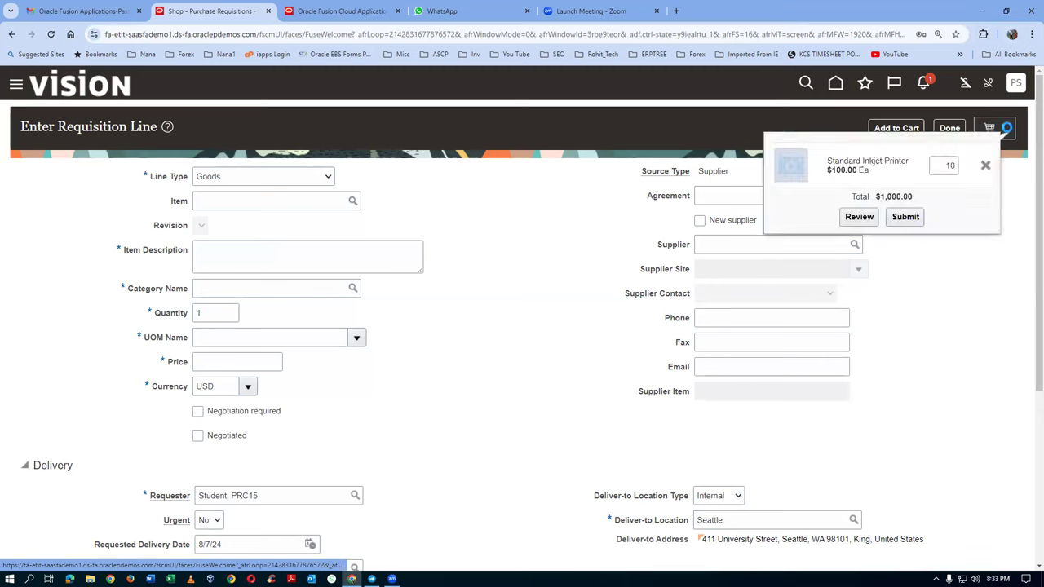
click(859, 216)
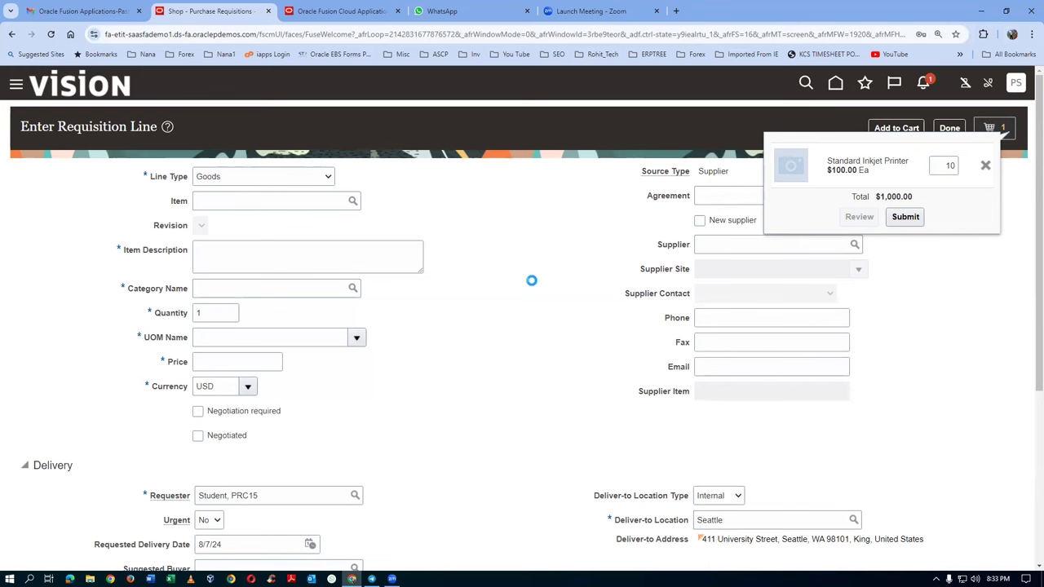
click(343, 13)
click(237, 14)
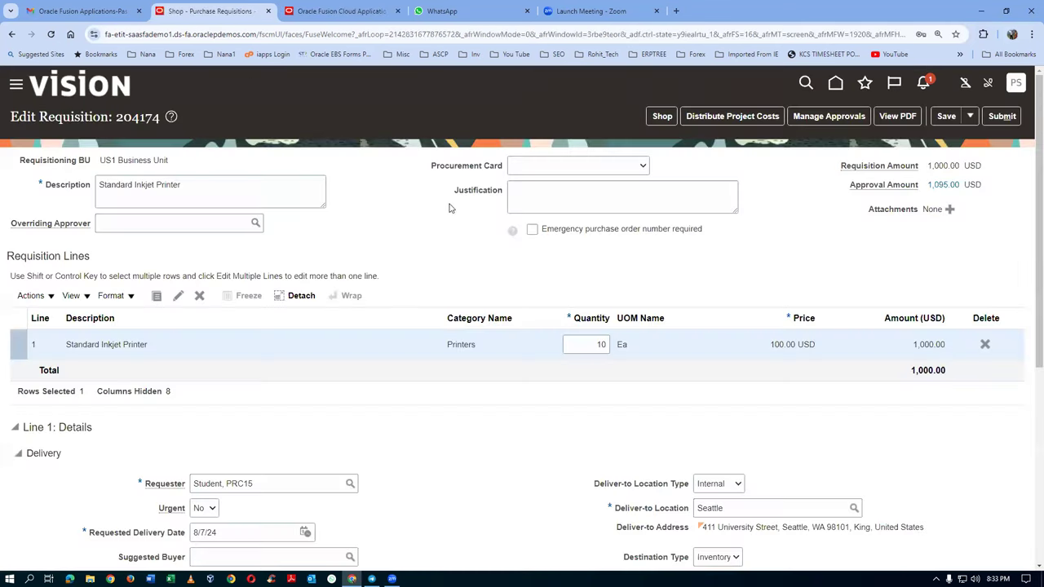
Step: Check the approvals and submit requisition 204174 for approval
click(838, 121)
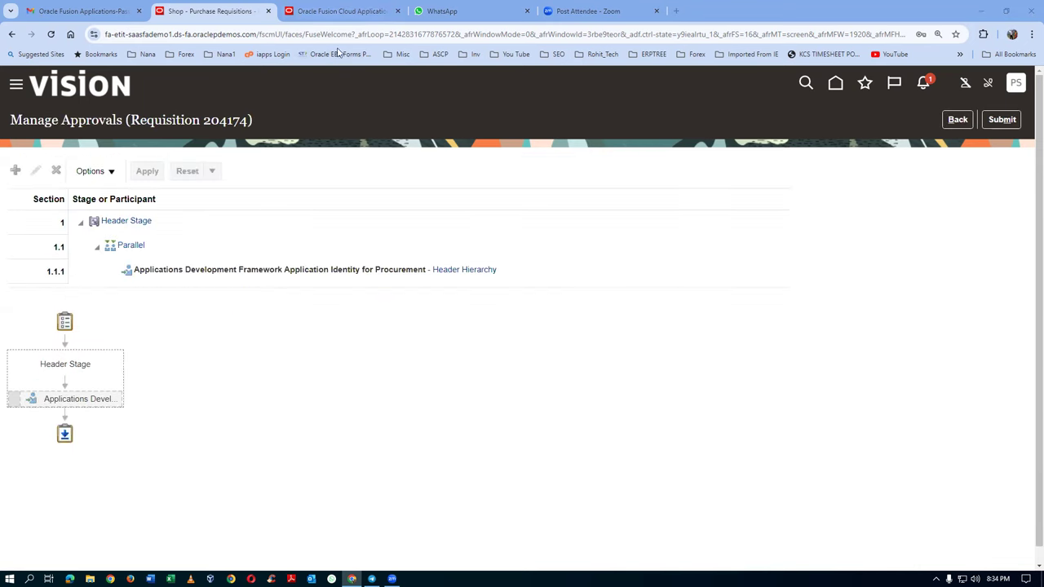
mouse_move(108, 407)
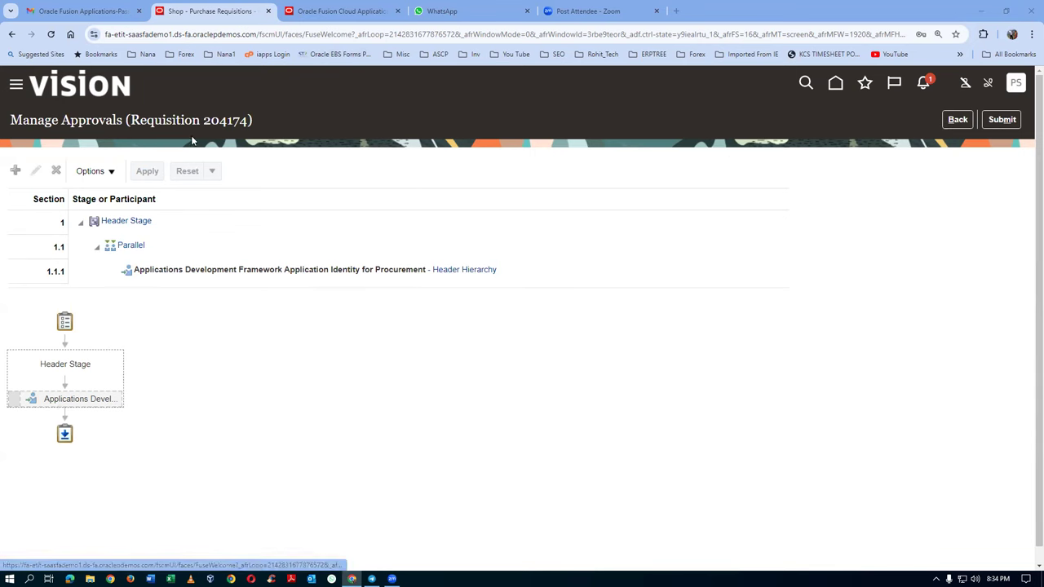
click(1002, 120)
Step: Dismiss the submission confirmation and launch a blank Notepad from the Start search
key(super)
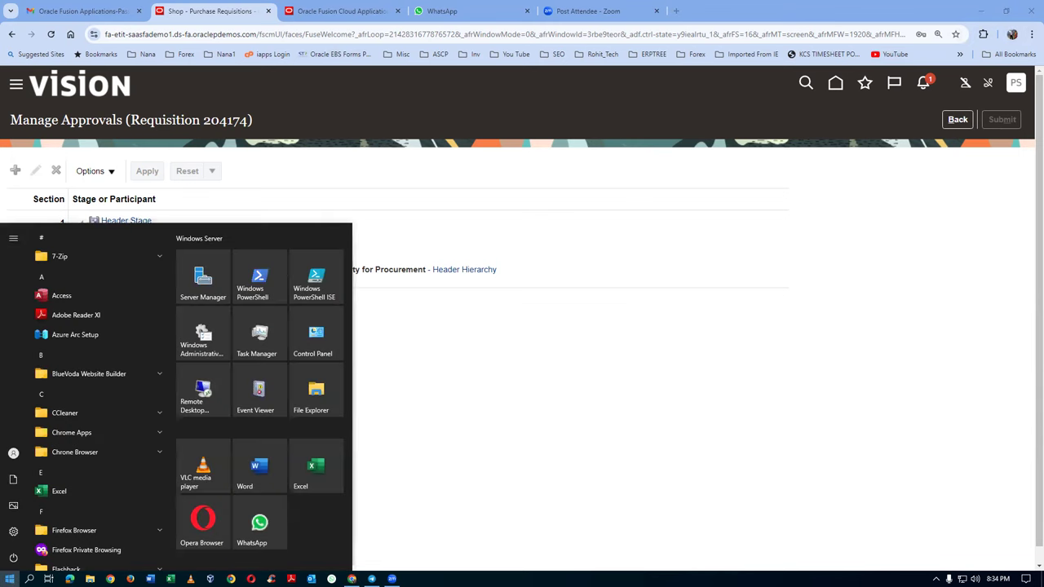
text(notepad)
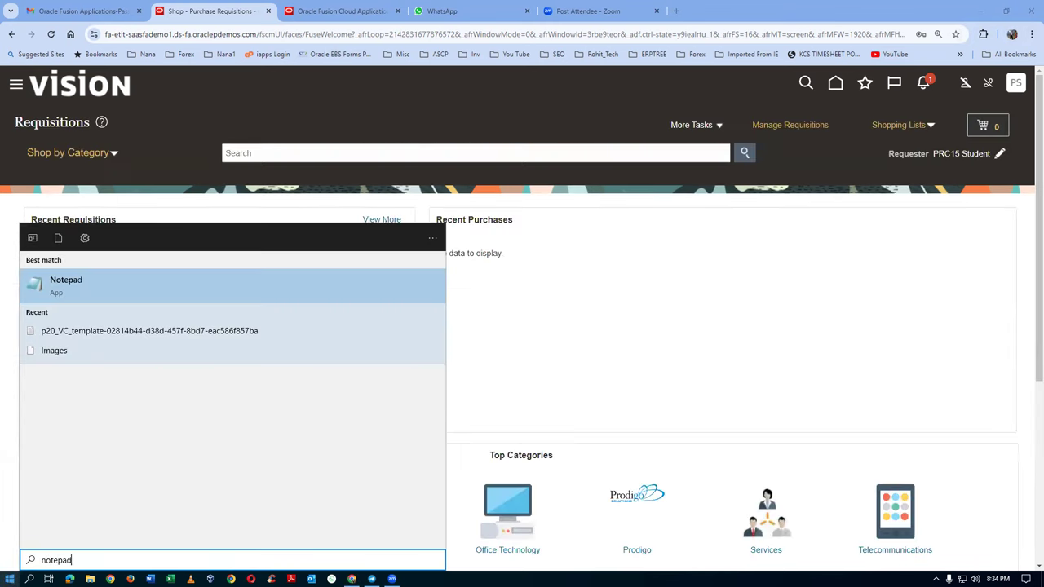
key(Return)
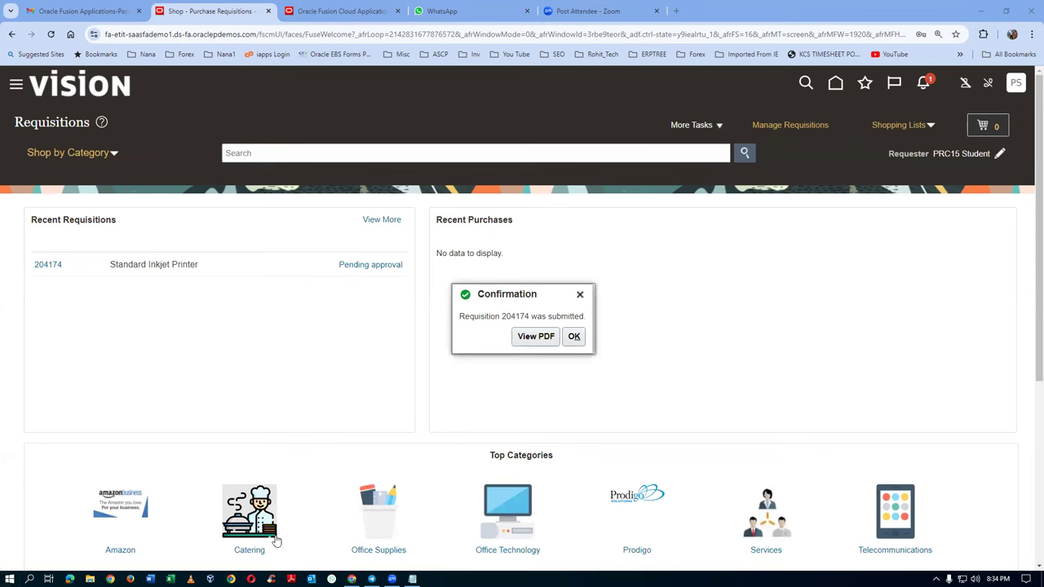
click(575, 337)
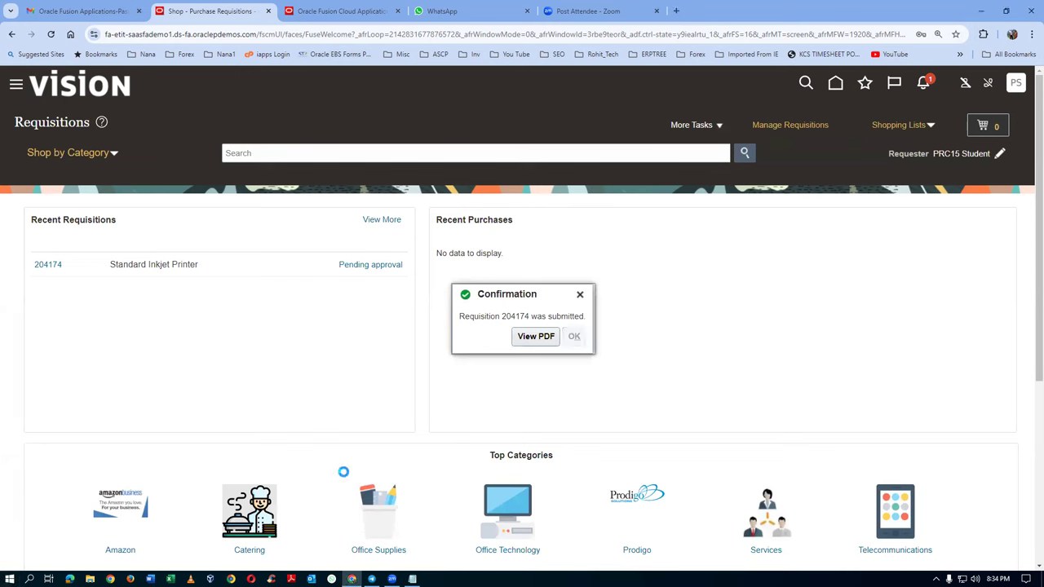
key(super)
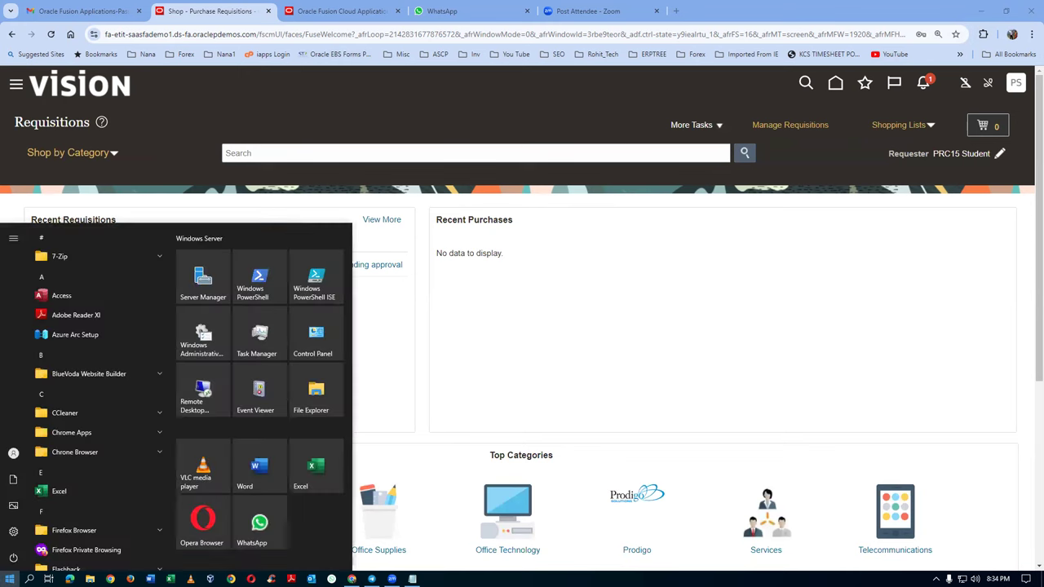
text(note)
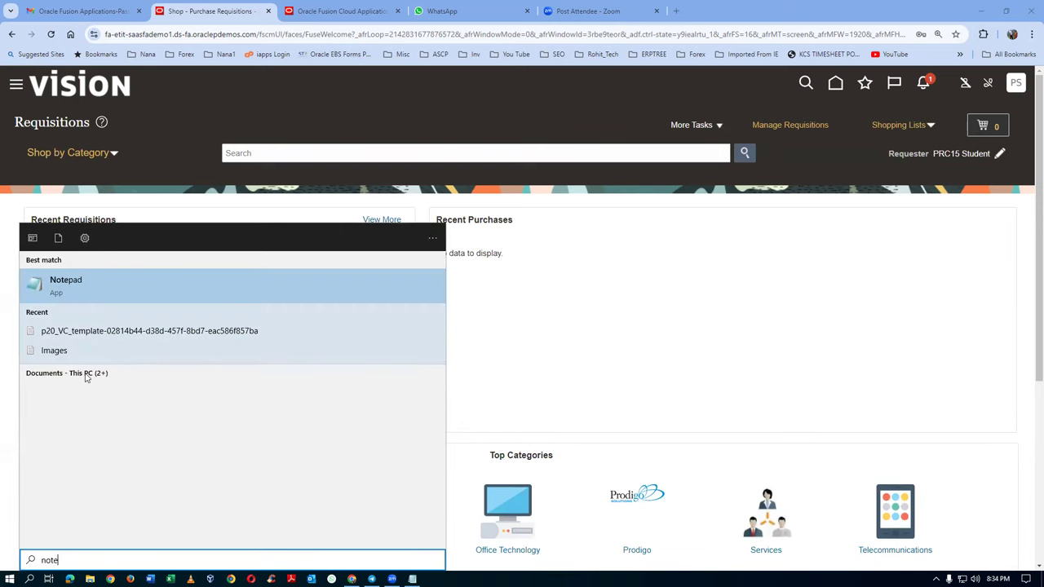
click(70, 295)
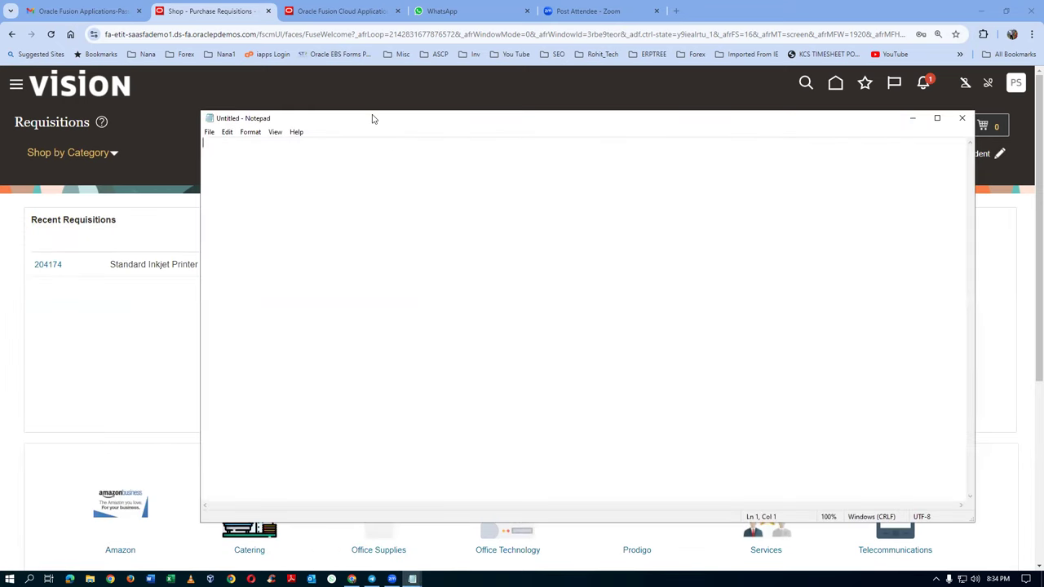
Step: Note requisition number 204174 in Notepad, then return to the Oracle Fusion home page
key(Return)
text(174)
click(132, 331)
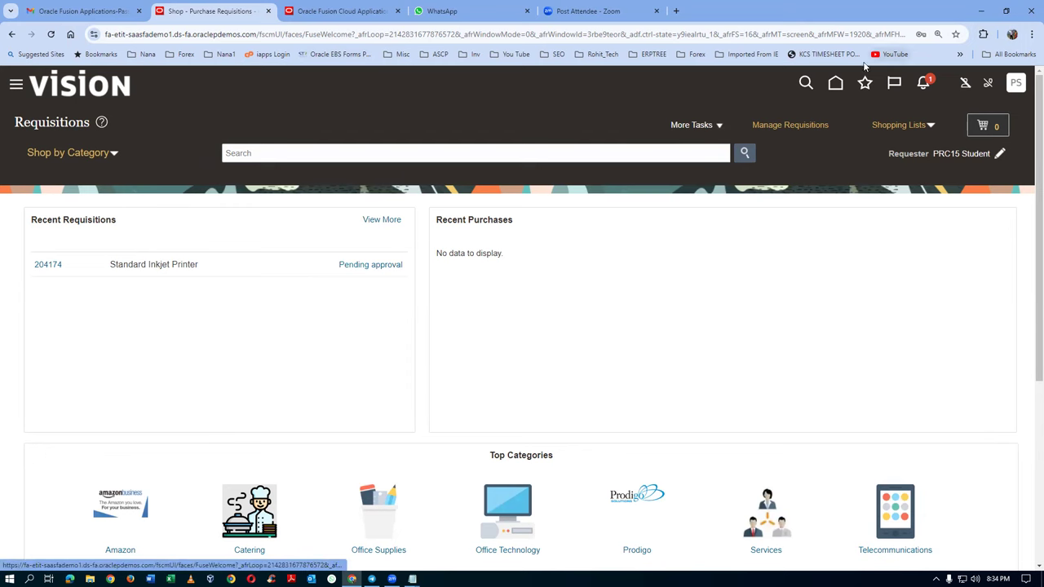
click(835, 82)
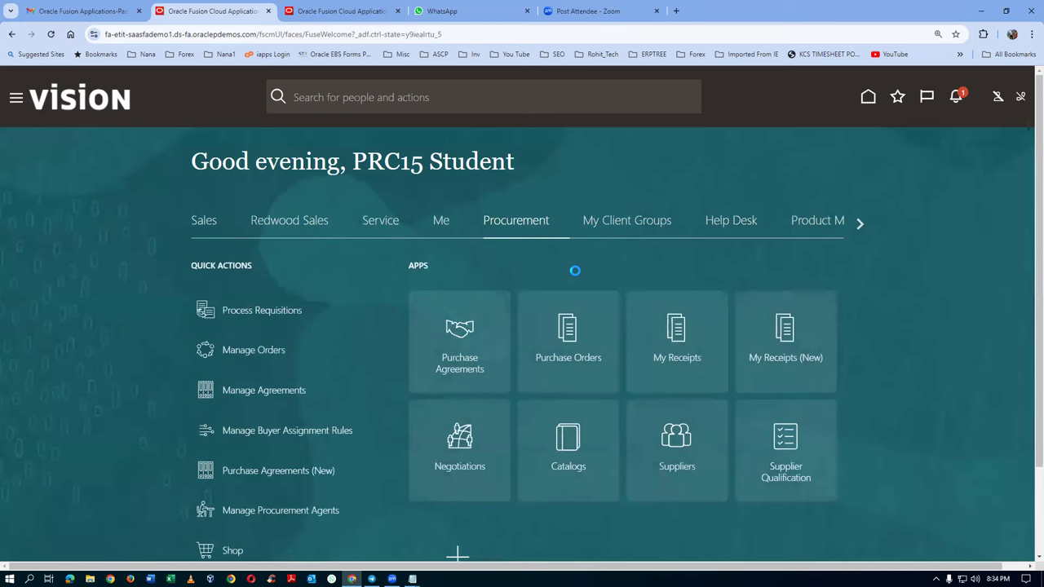
Step: Open Process Requisitions from Purchase Orders, cancel the BU prompt, then go to Setup and Maintenance
click(579, 373)
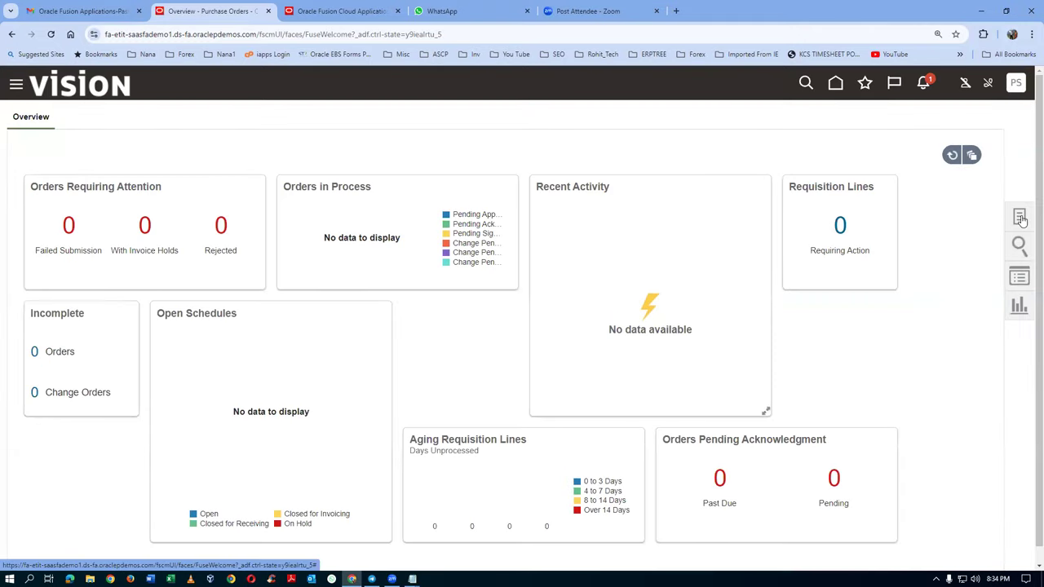
click(1021, 218)
click(930, 132)
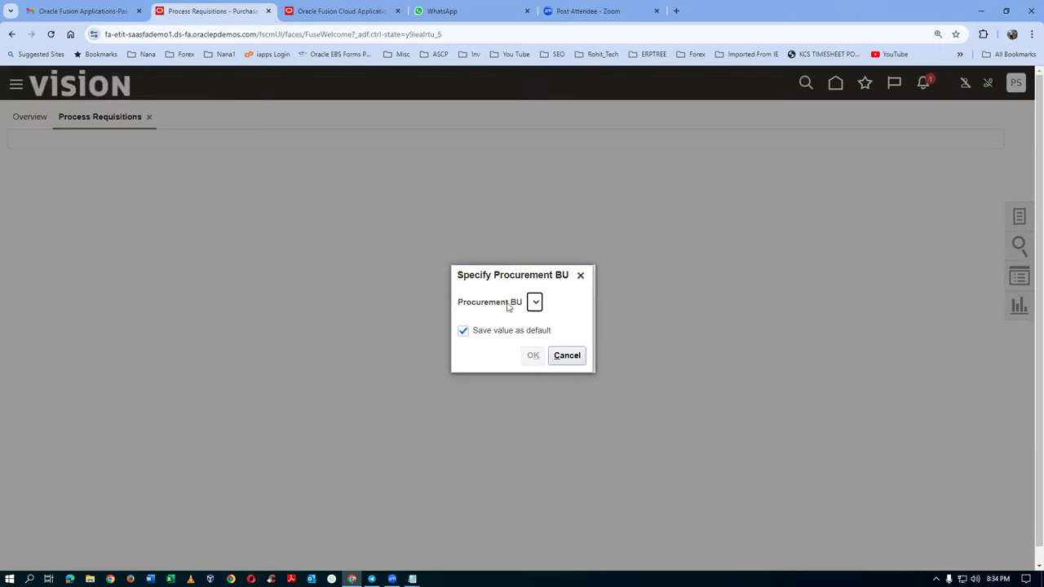
click(566, 354)
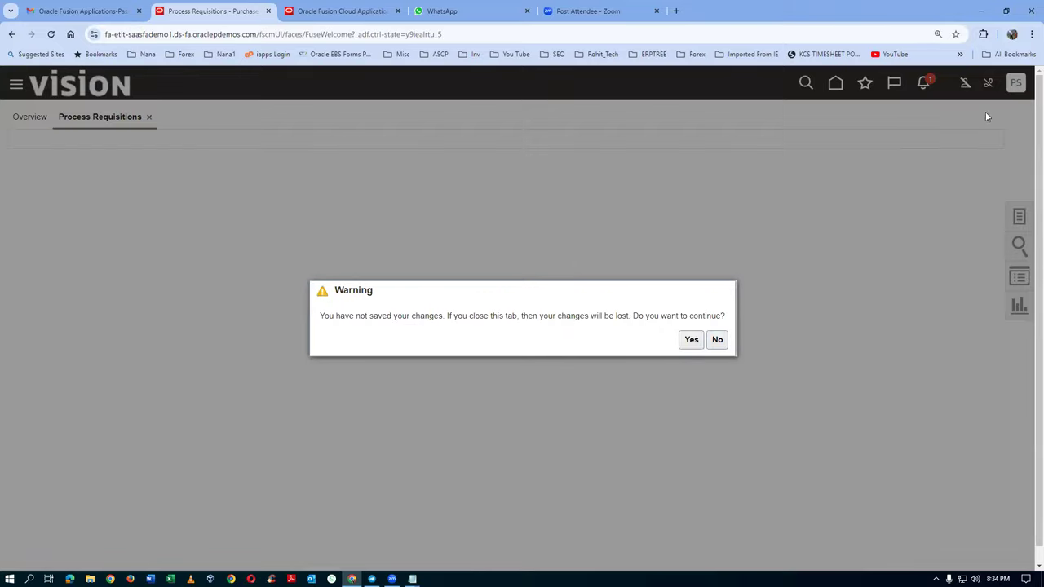
click(692, 341)
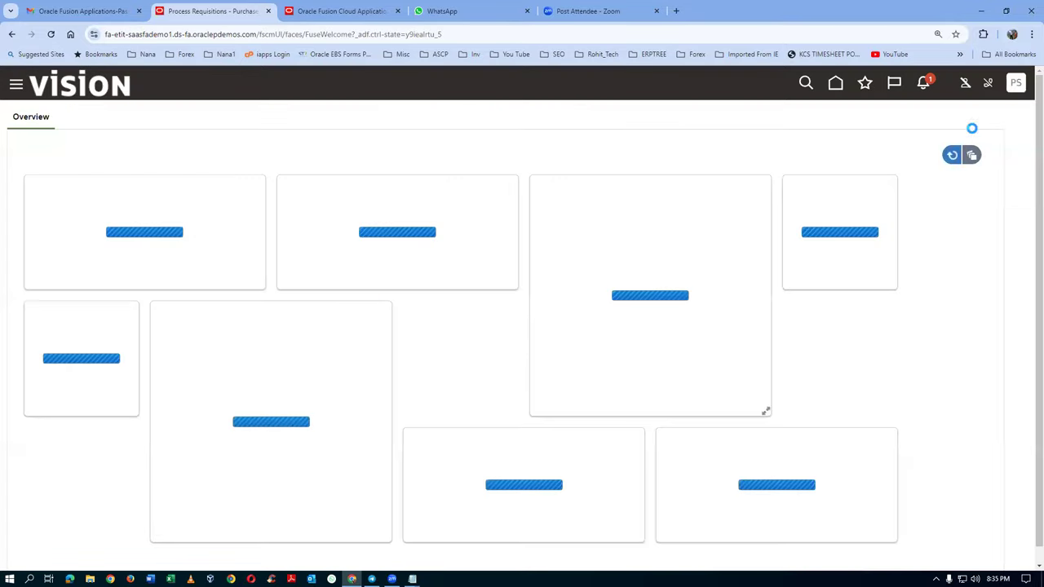
click(1017, 85)
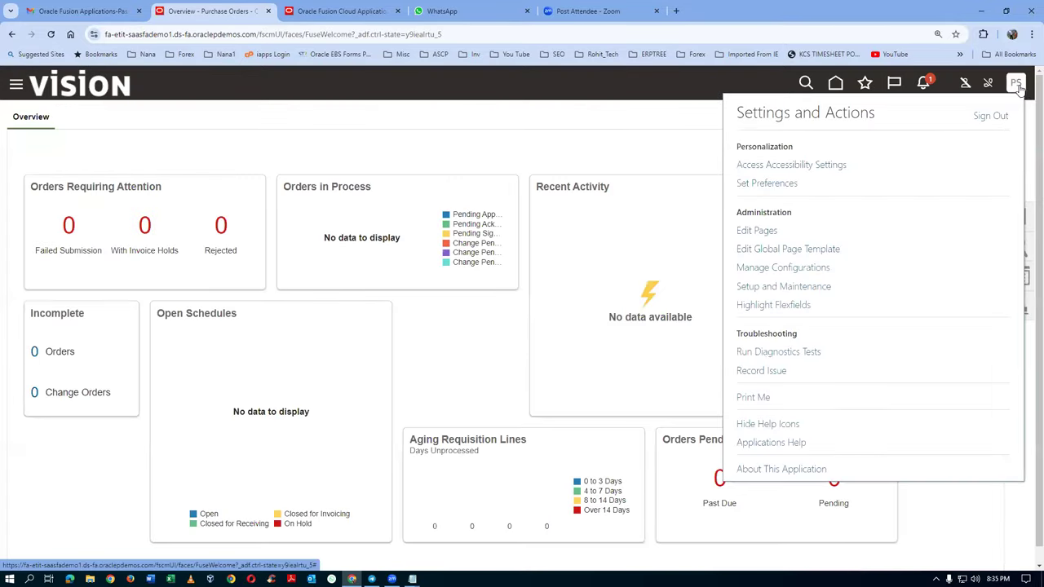
click(783, 287)
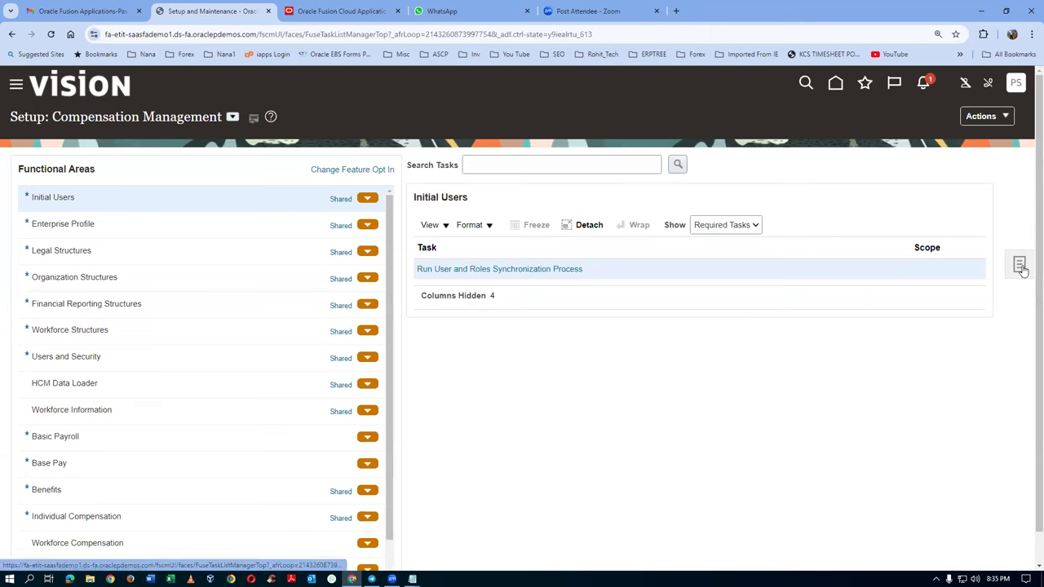
Step: Search setup tasks for man%proc%age% and open Manage Procurement Agents
click(1019, 264)
click(896, 269)
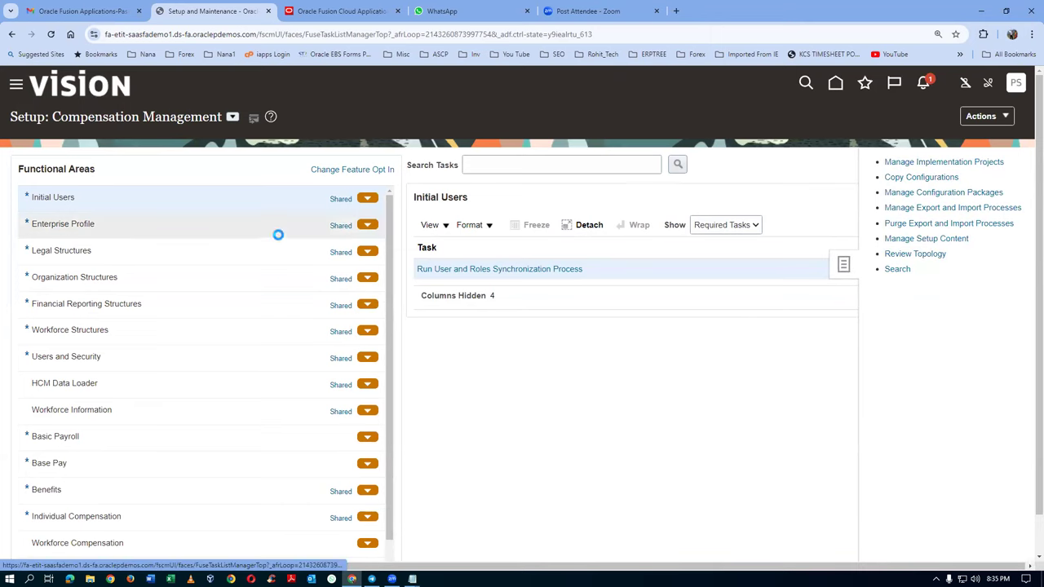
text(man%proc%age%)
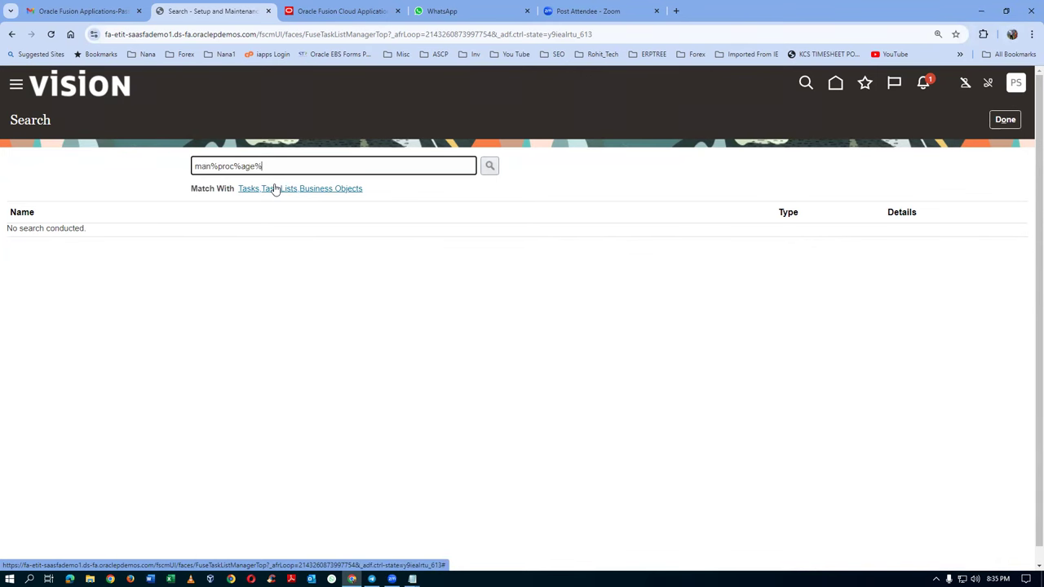
key(Return)
click(109, 236)
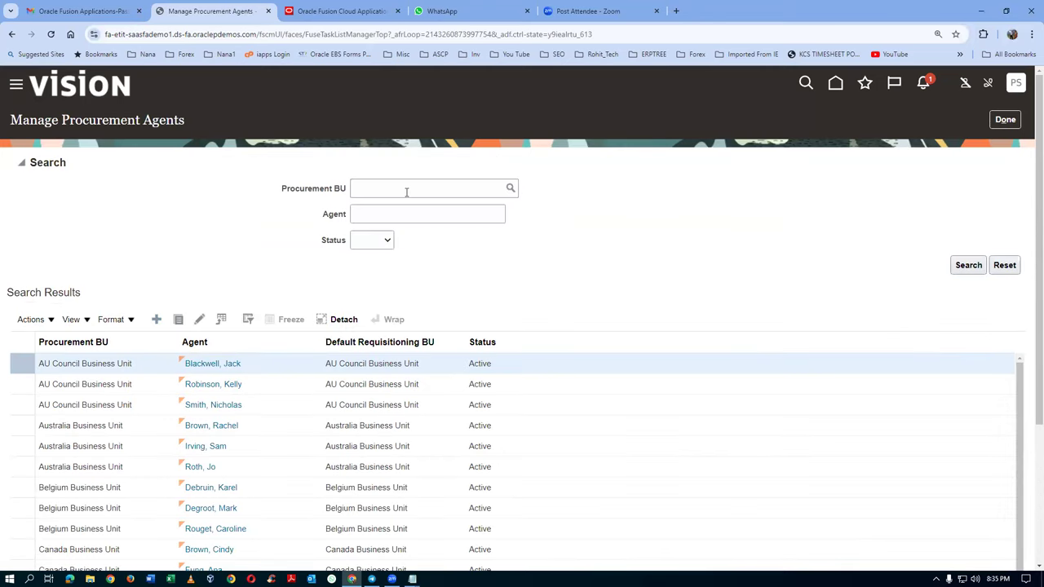
Step: Create a procurement agent for the student user with Procurement and Default Requisitioning BU US1 Business Unit
click(156, 319)
click(442, 164)
text(US1)
click(441, 188)
click(434, 190)
text(stu)
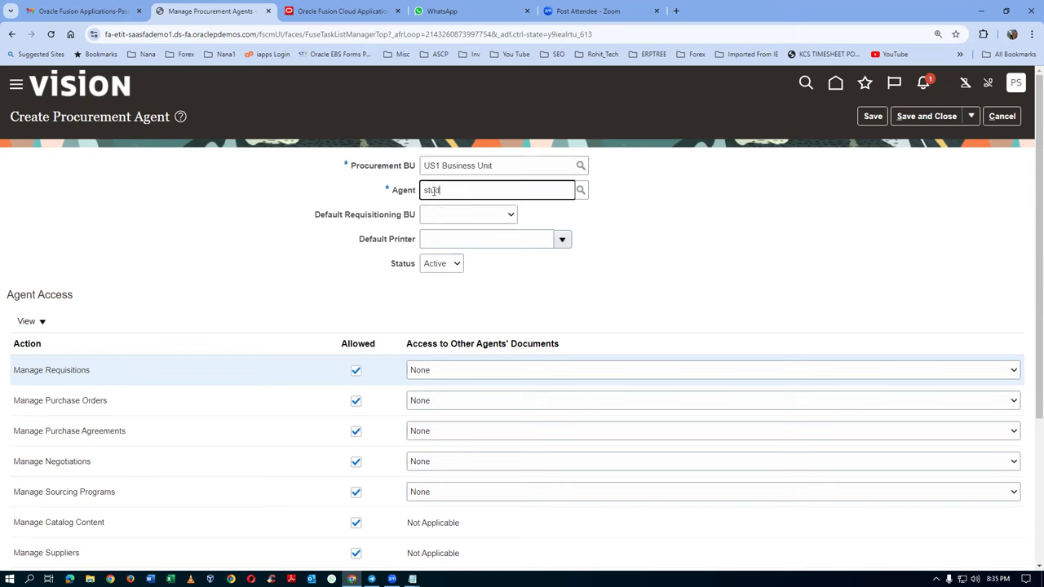
text(dent, prc15)
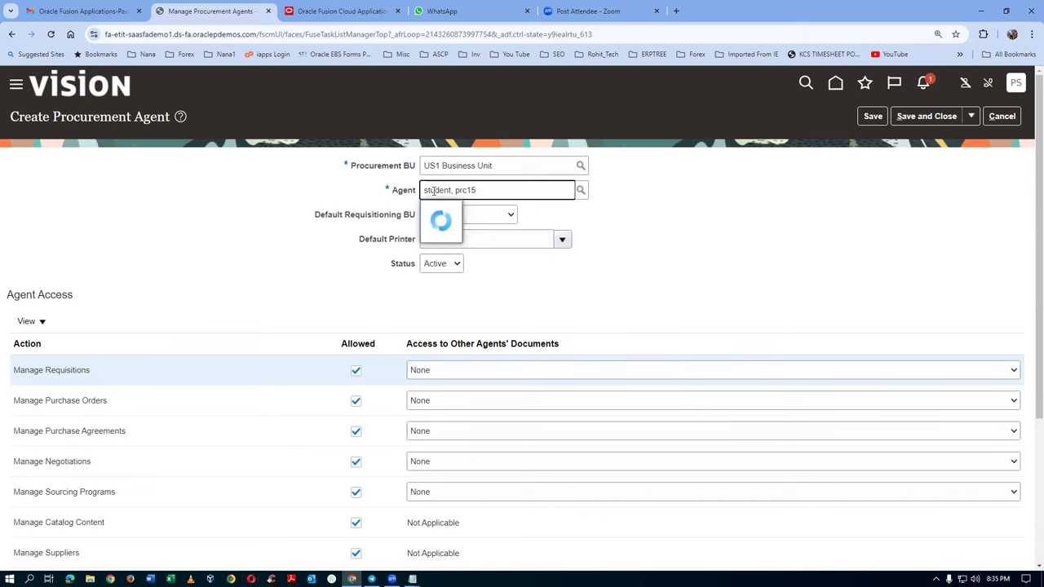
click(453, 210)
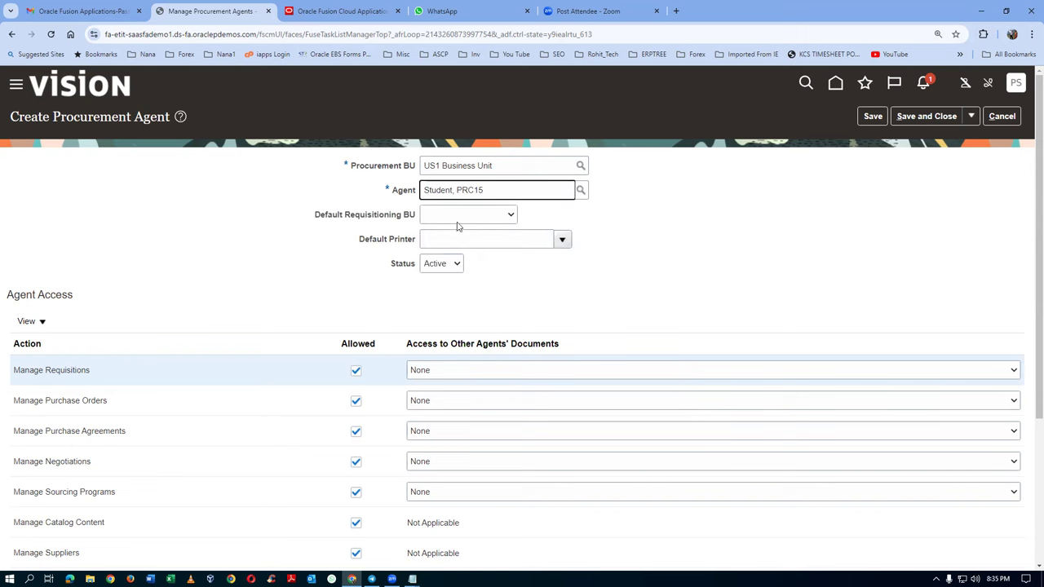
click(458, 218)
click(467, 261)
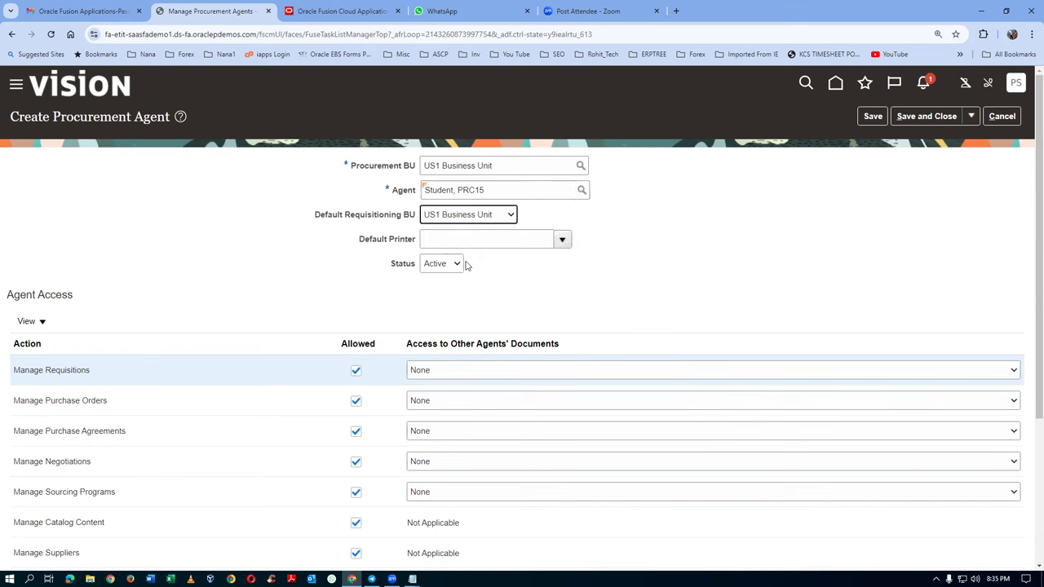
Step: Grant Full access for requisitions, purchase orders, agreements, negotiations, sourcing programs, qualifications and checklists
scroll(468, 296, down, 3)
click(476, 163)
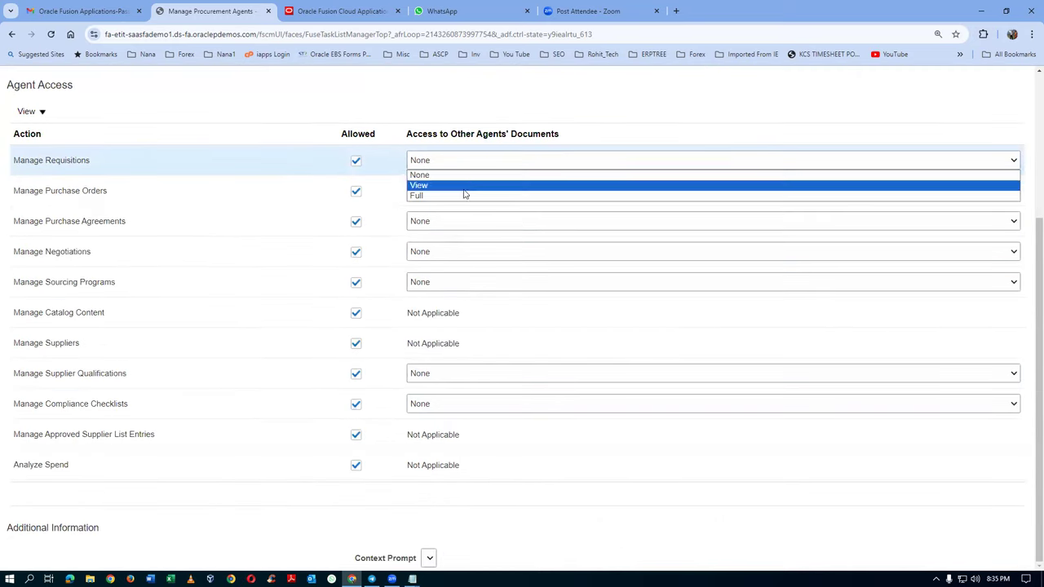
click(465, 195)
click(463, 196)
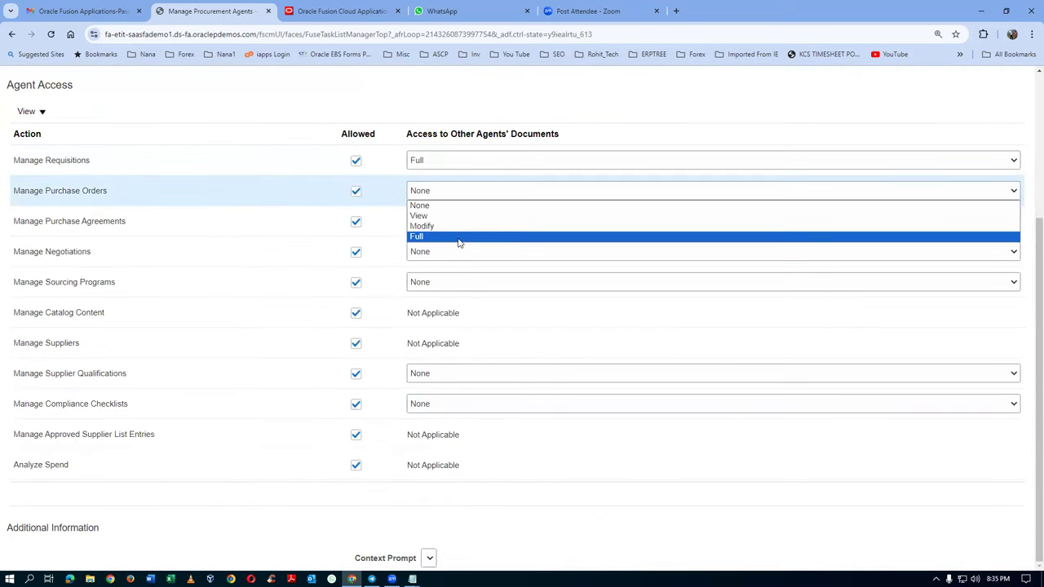
click(458, 238)
click(462, 221)
click(452, 267)
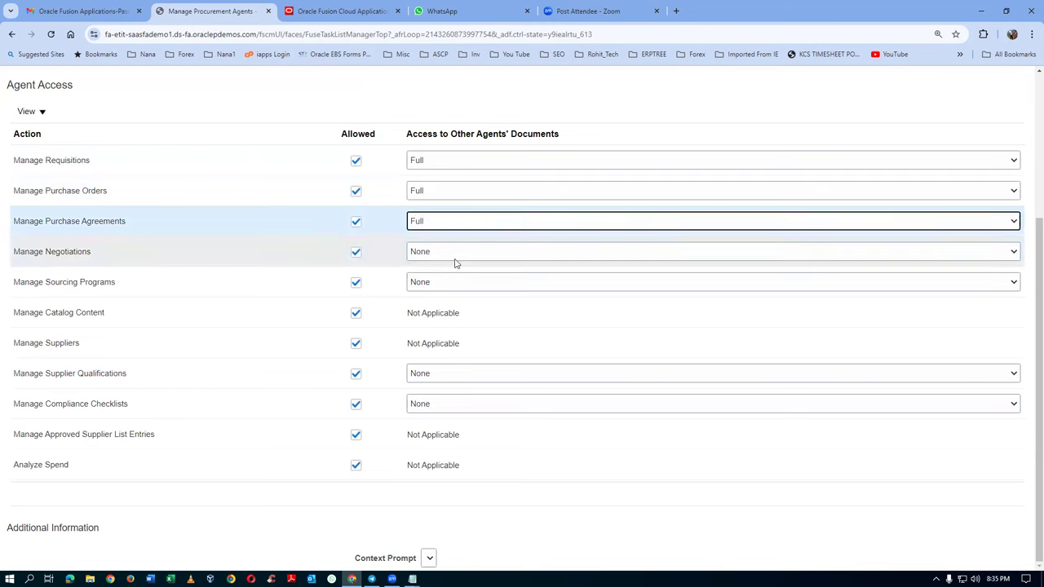
click(459, 253)
click(453, 287)
click(458, 283)
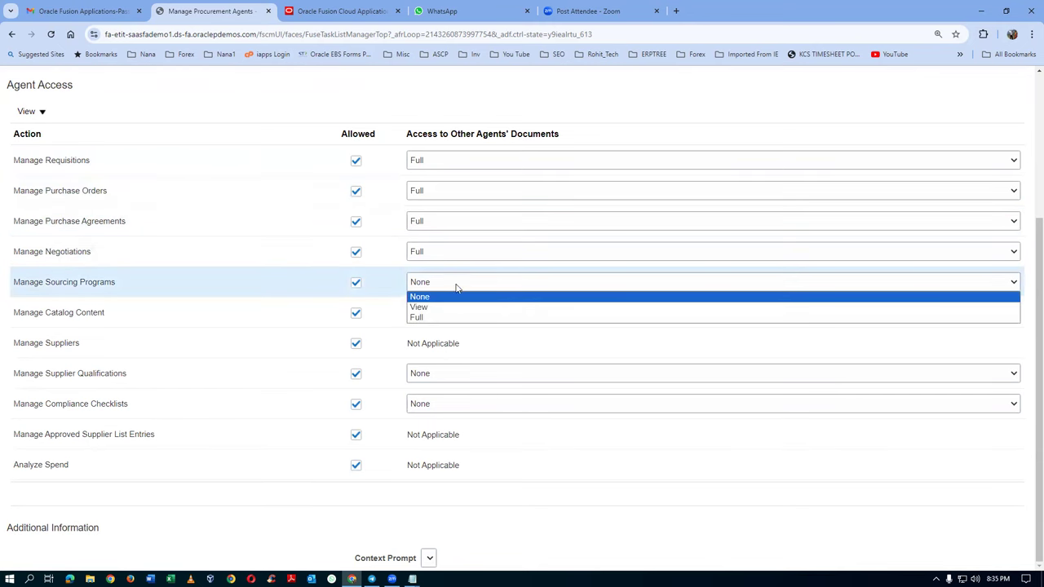
click(445, 317)
click(429, 374)
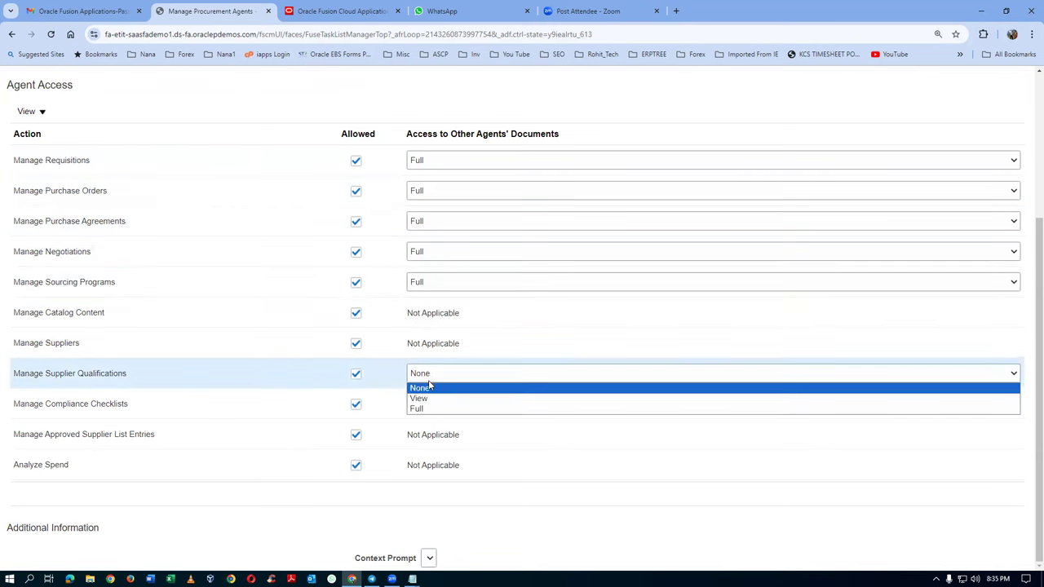
click(424, 408)
click(442, 406)
click(438, 440)
Step: Save and close the new agent, acknowledge the confirmation, and finish with Done
scroll(677, 151, up, 3)
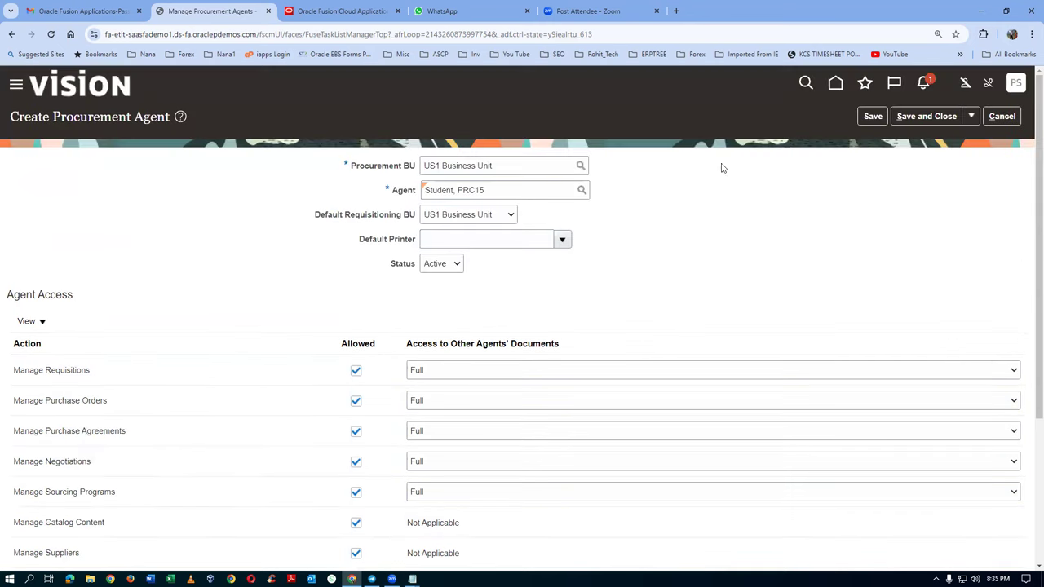
click(930, 118)
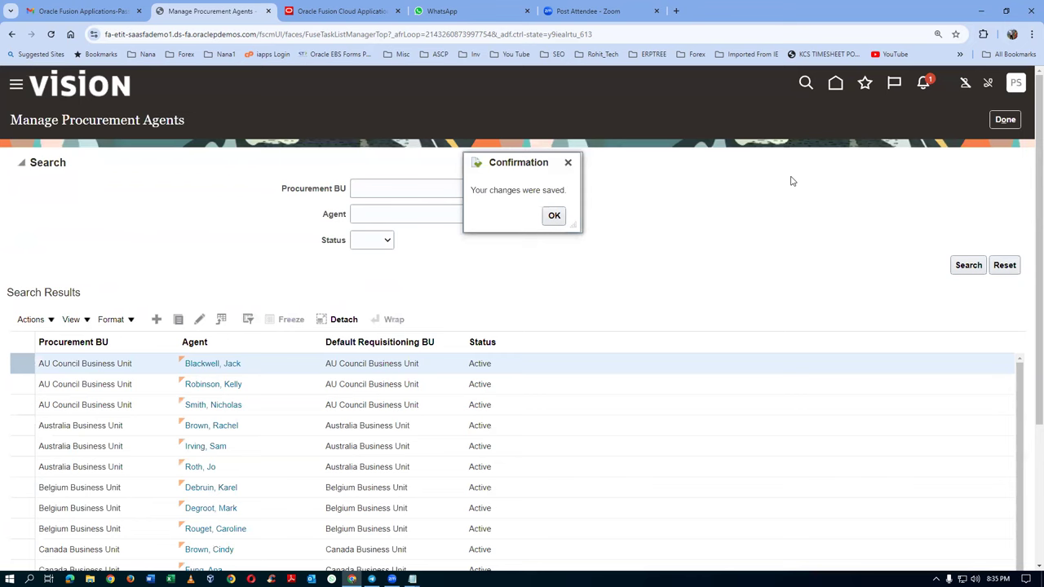
click(555, 216)
click(1019, 120)
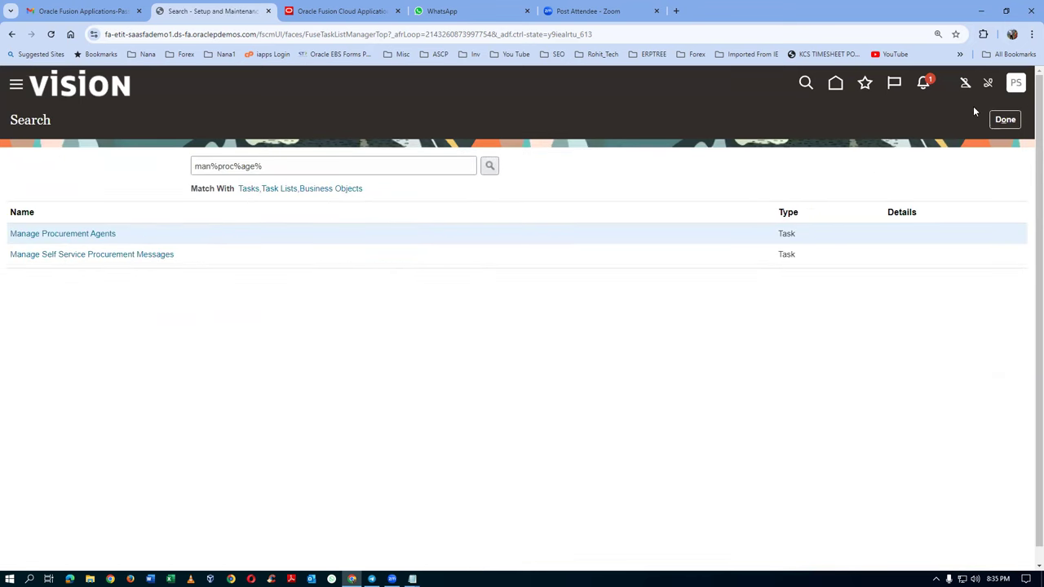
Step: Return home to the Purchase Orders overview and show its purchasing task list
click(843, 94)
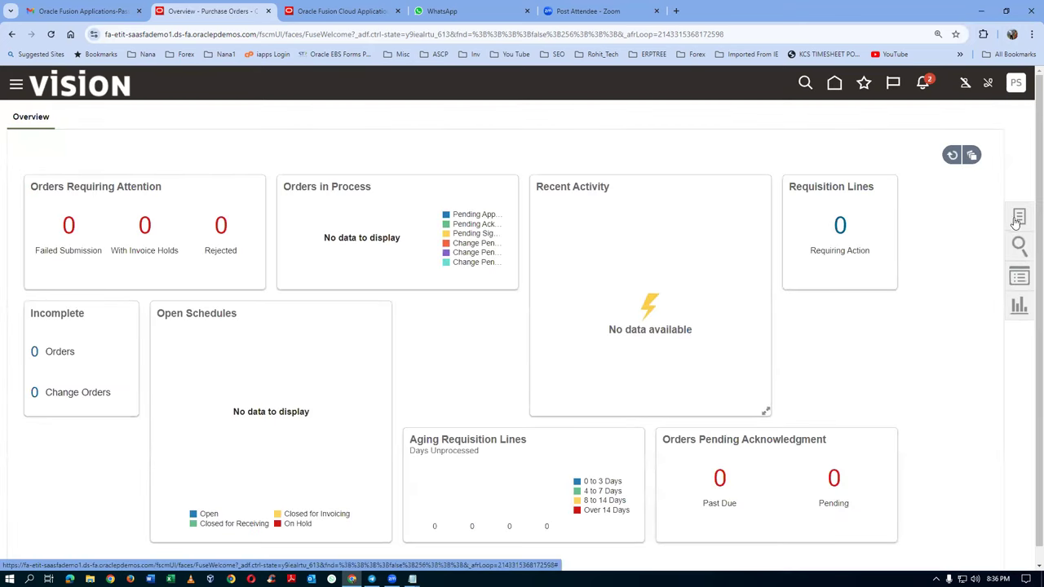
click(1019, 223)
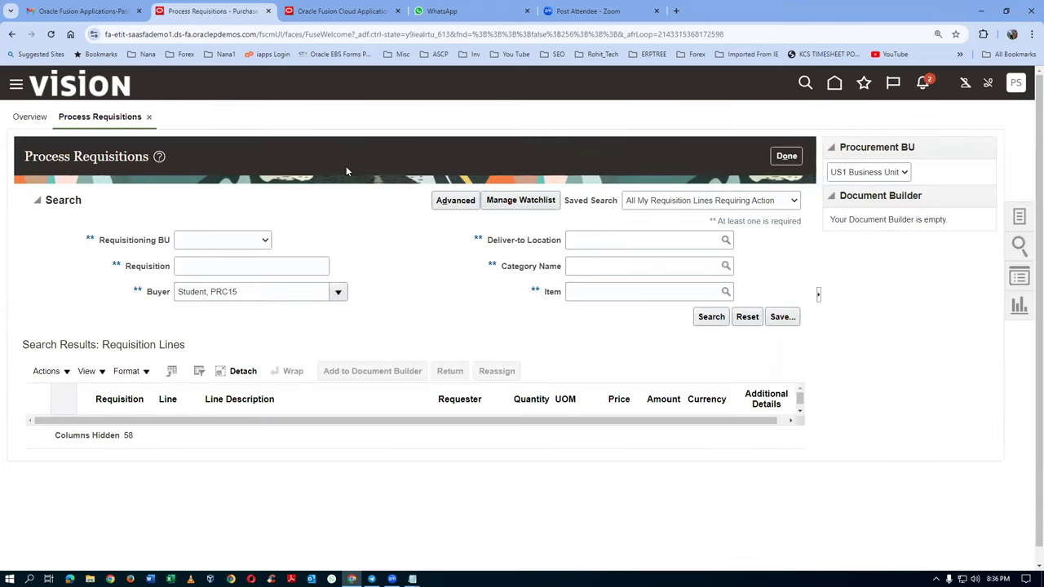
Step: Set the requisitioning business unit to US1 Business Unit and enter the requisition number
click(223, 243)
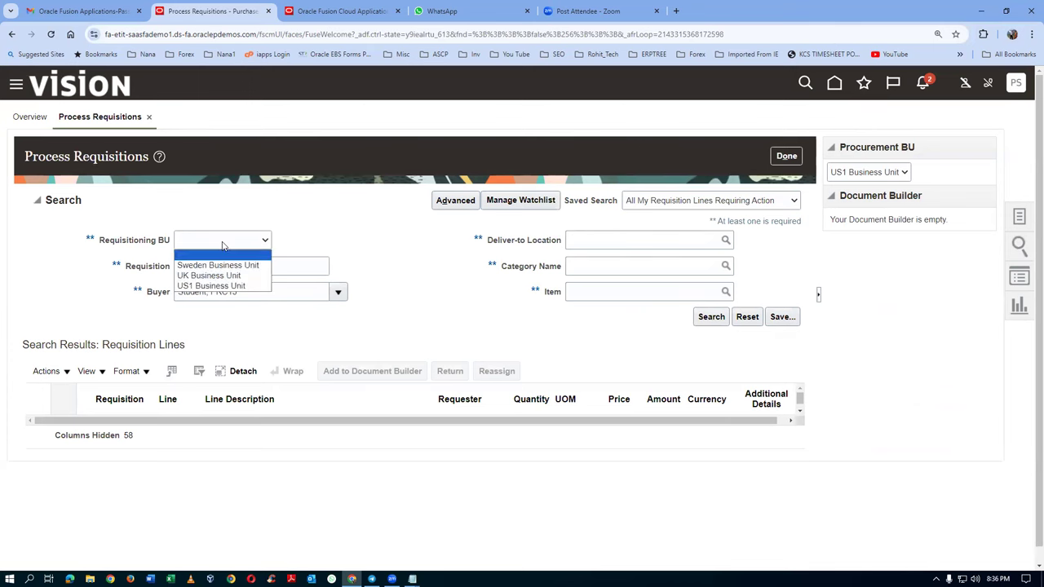
click(222, 286)
click(221, 273)
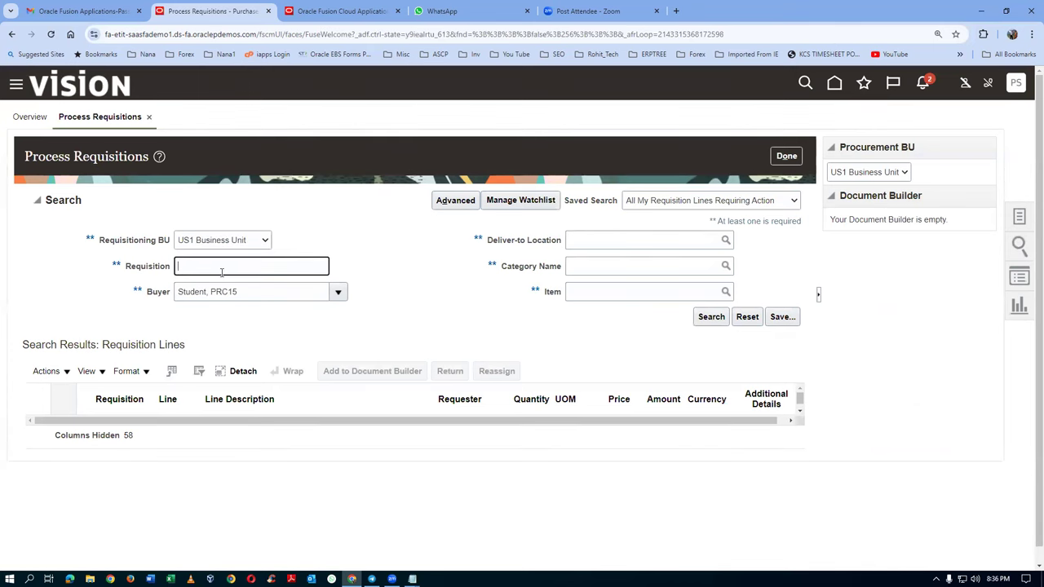
key(alt+Tab)
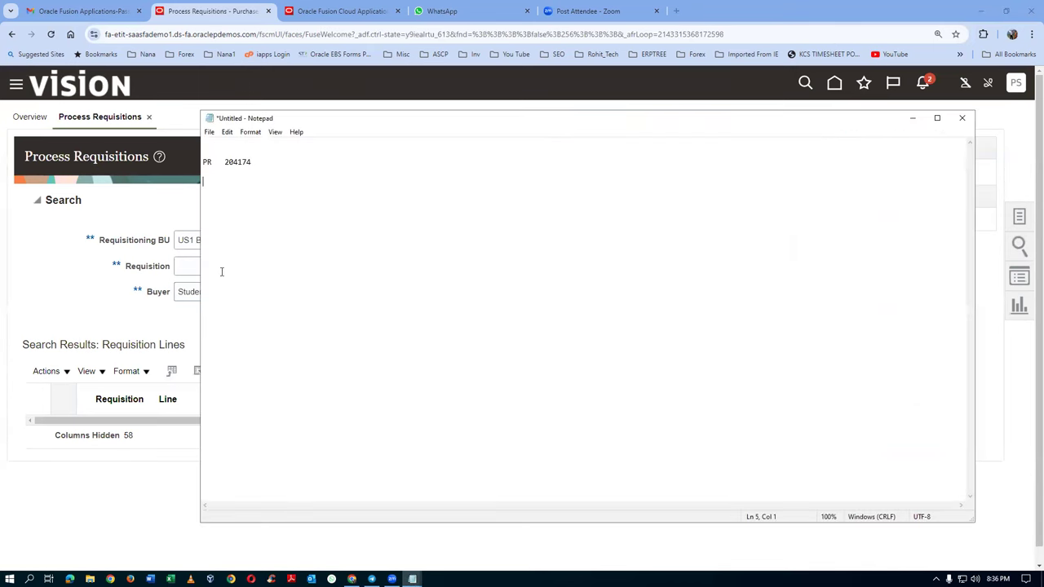
key(alt+Tab)
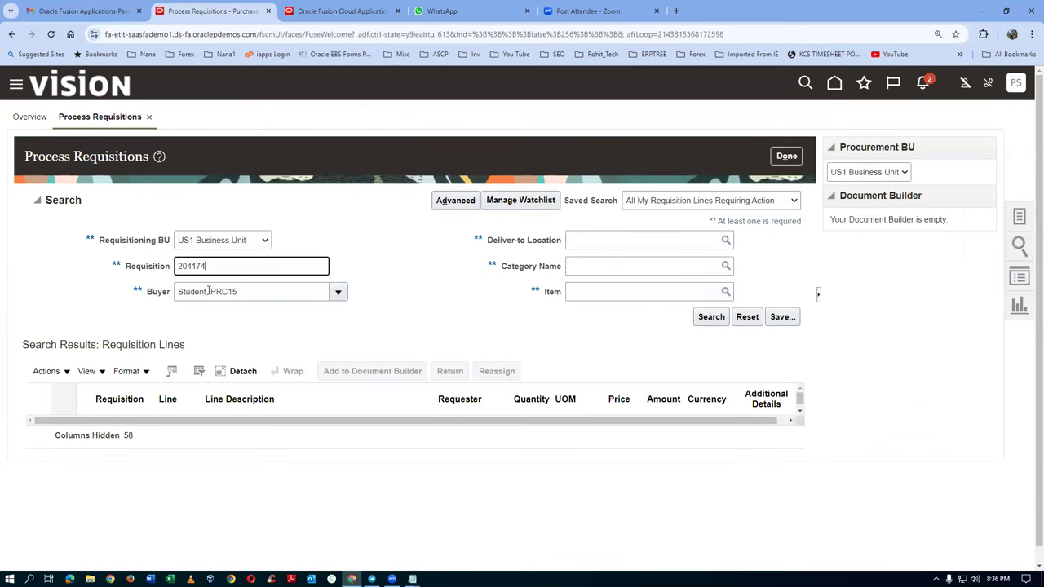
Step: Clear the Buyer value, search, and add requisition 204174's printer line to the document builder
key(Tab)
key(Home)
key(Delete)
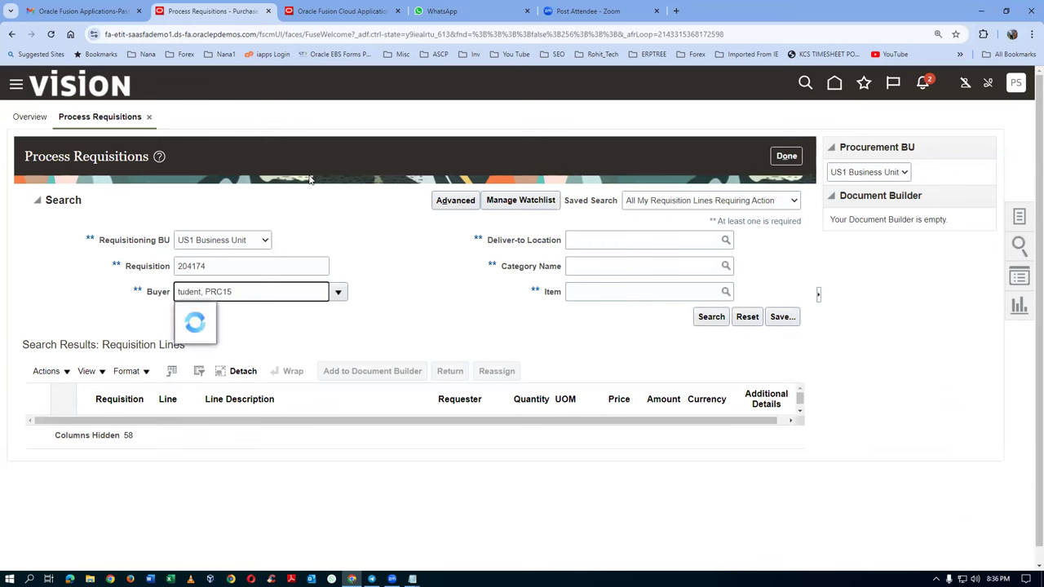
key(ctrl+a)
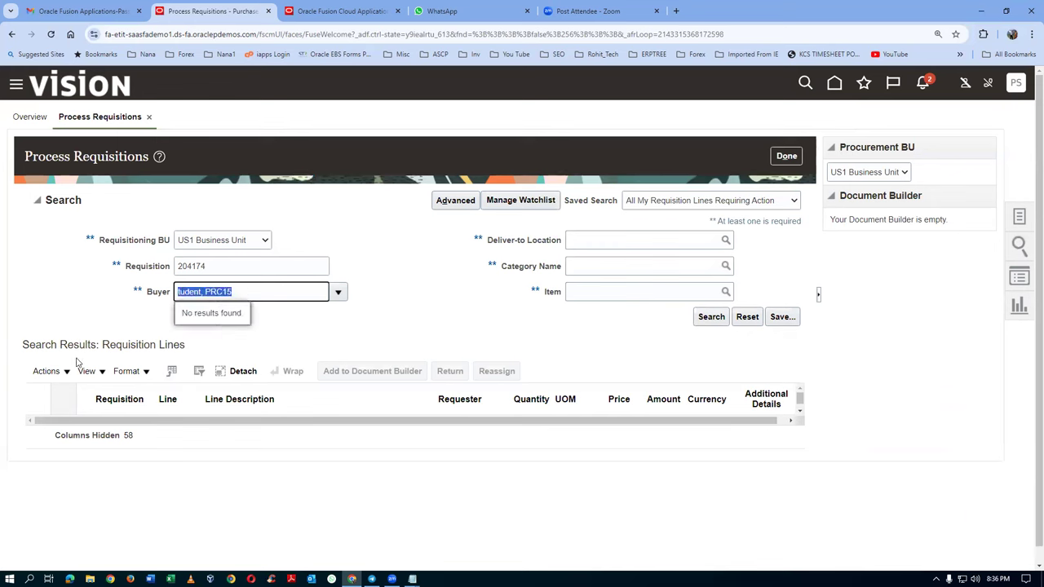
key(Delete)
click(717, 317)
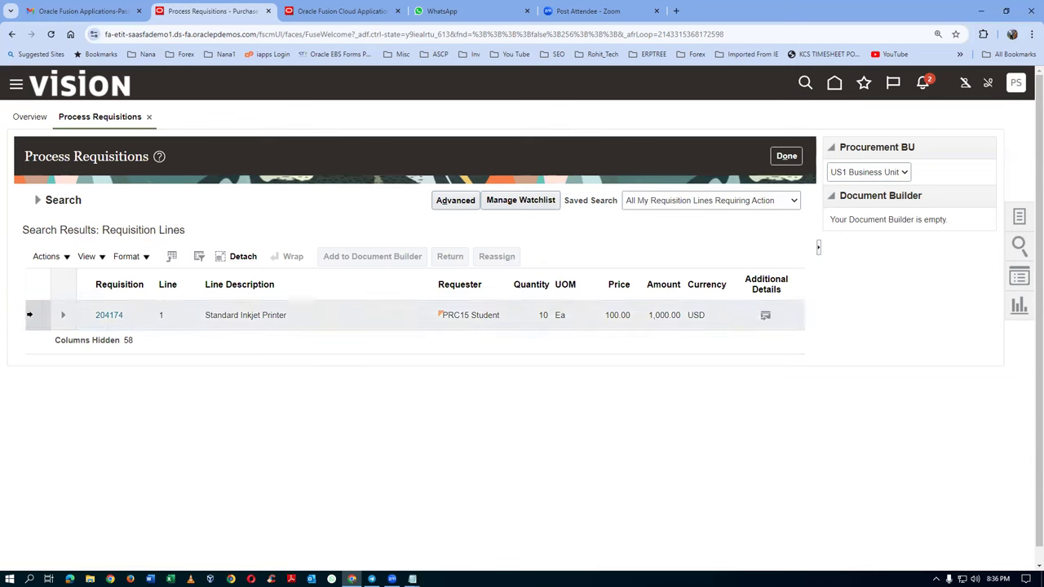
click(23, 325)
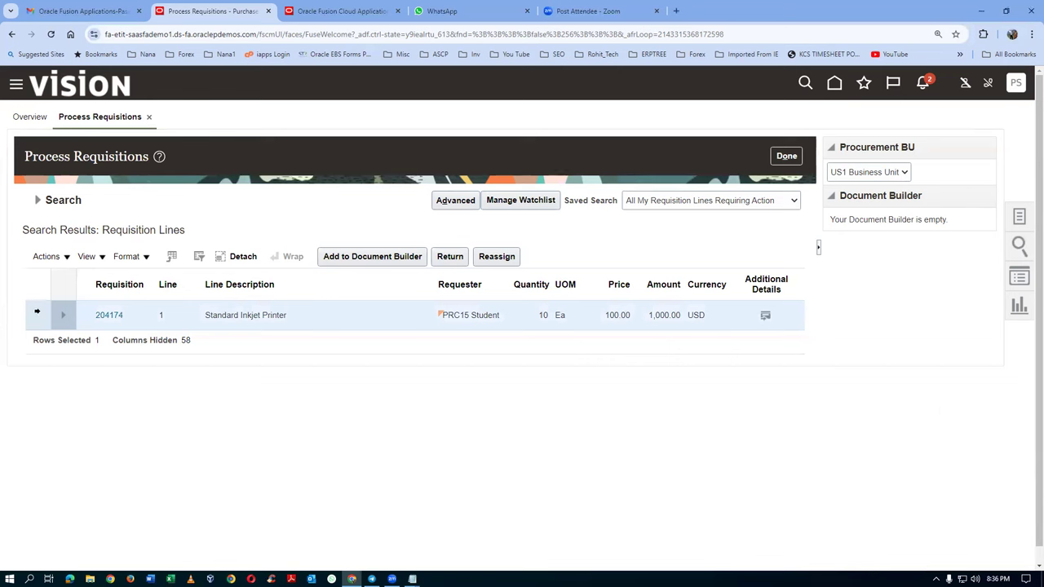
click(372, 256)
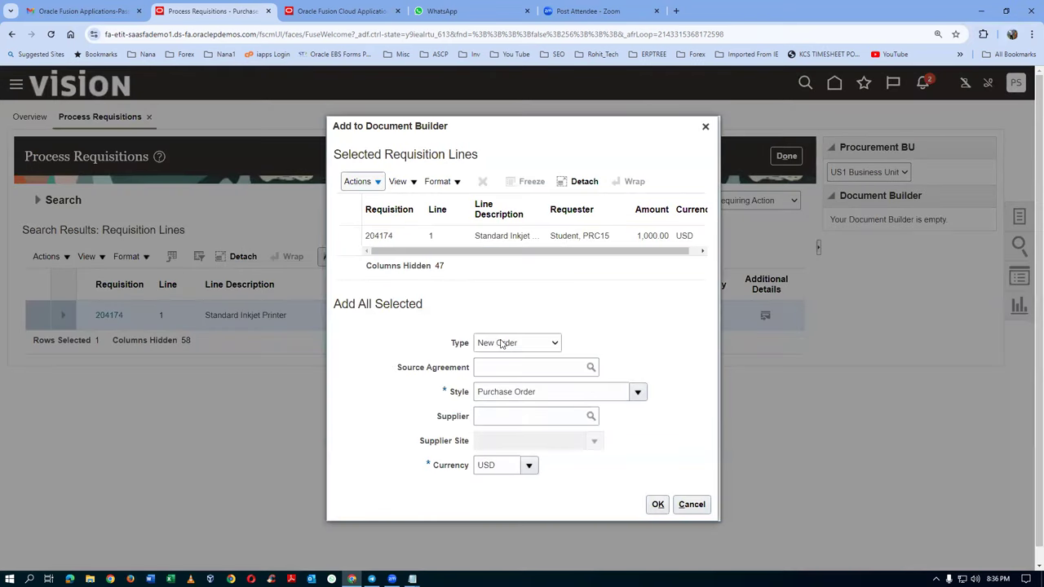
Step: Set the document to a New Negotiation of type RFQ with the Standard with Abstract style
click(519, 344)
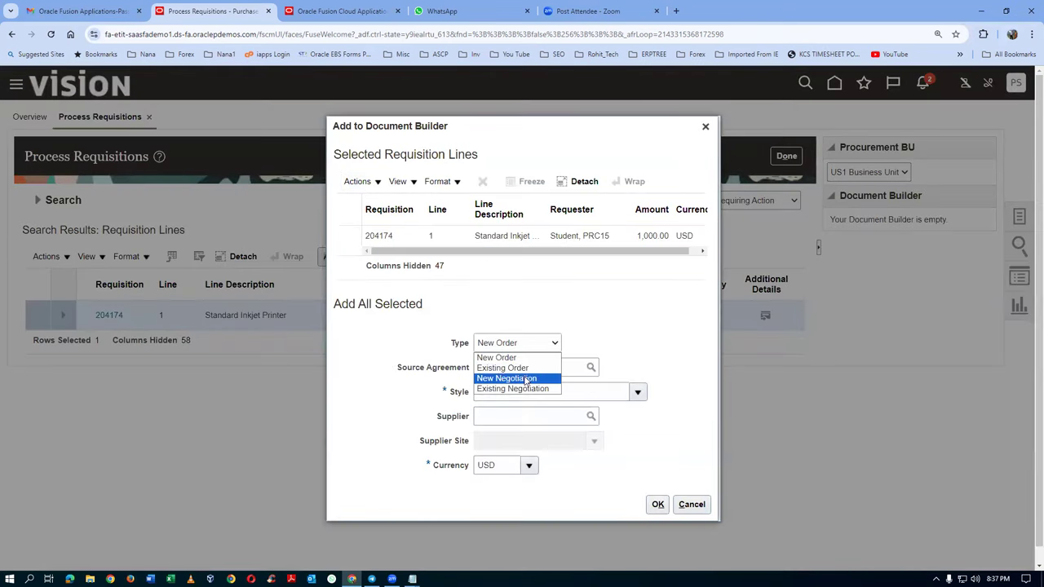
click(526, 379)
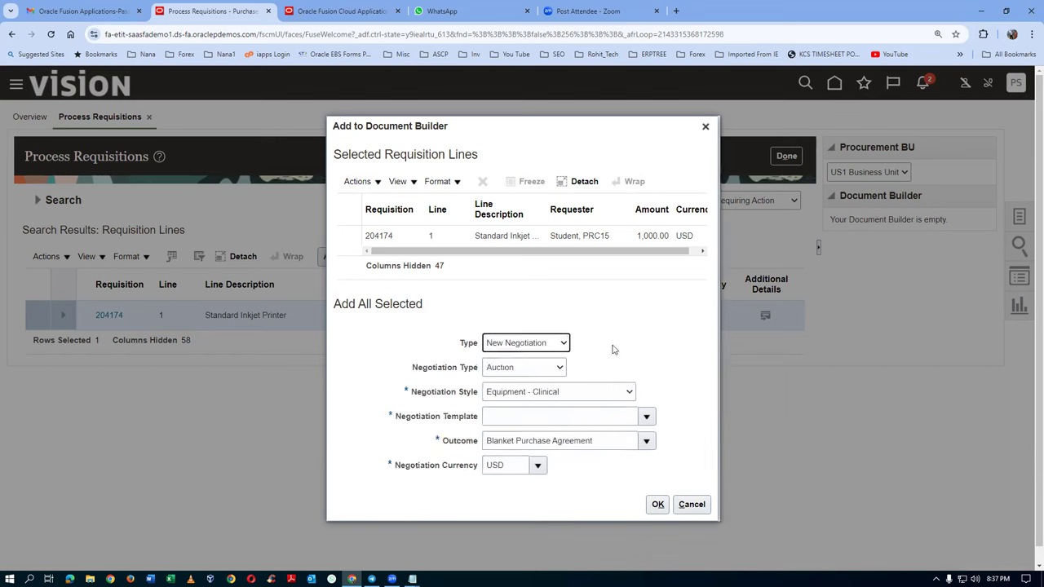
click(512, 370)
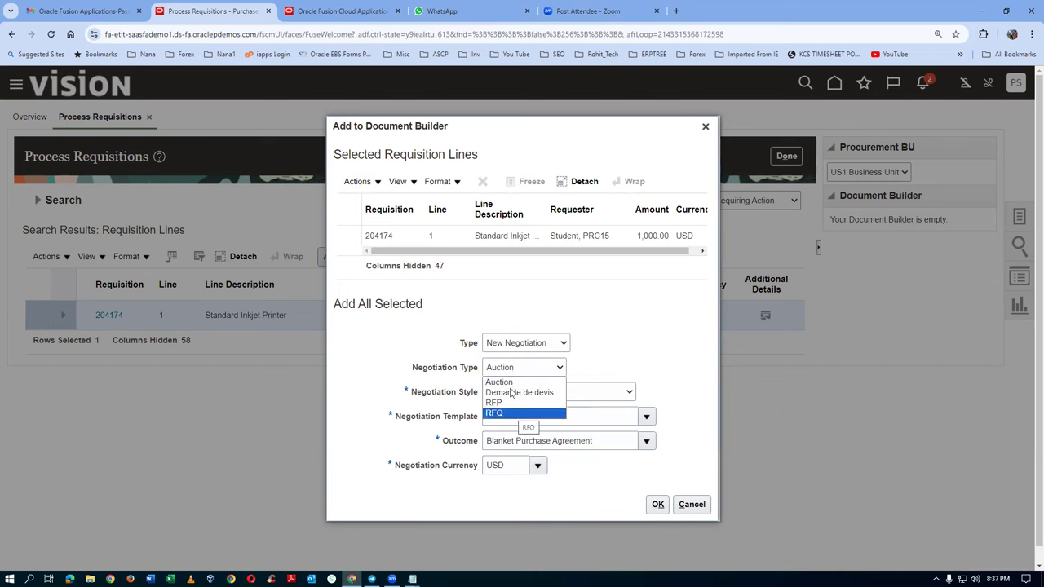
click(511, 415)
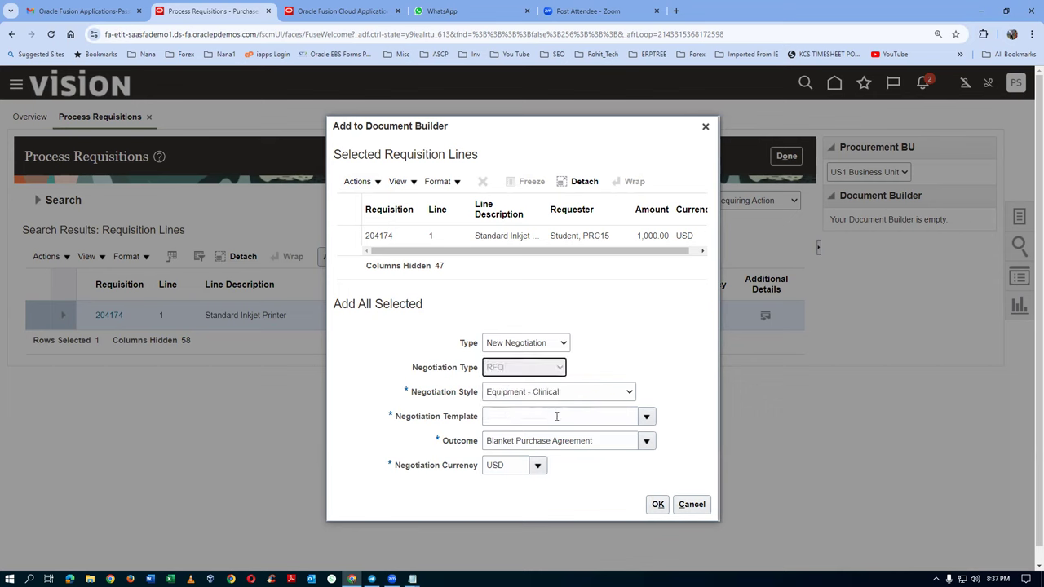
click(594, 392)
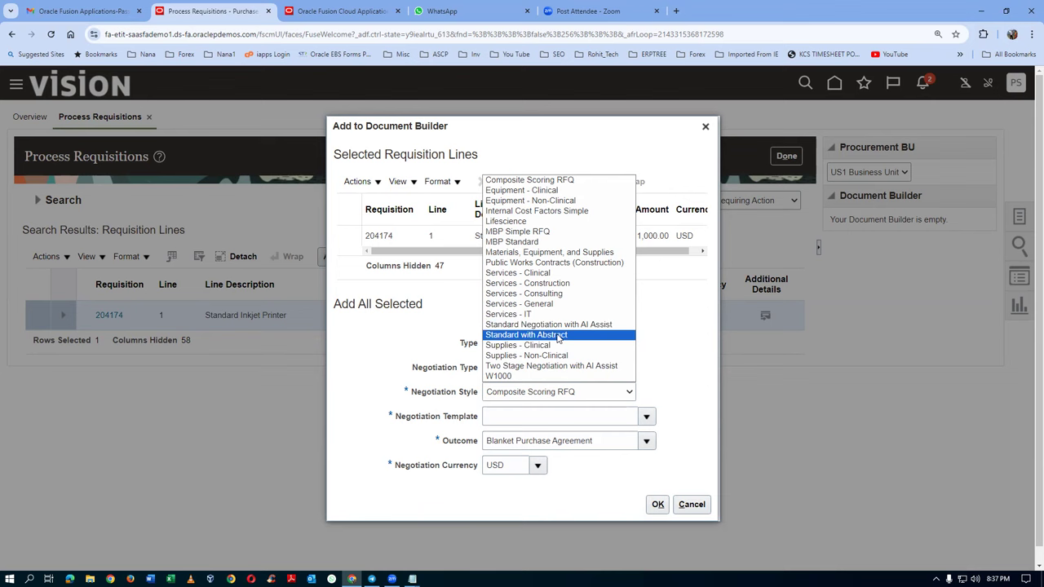
click(559, 336)
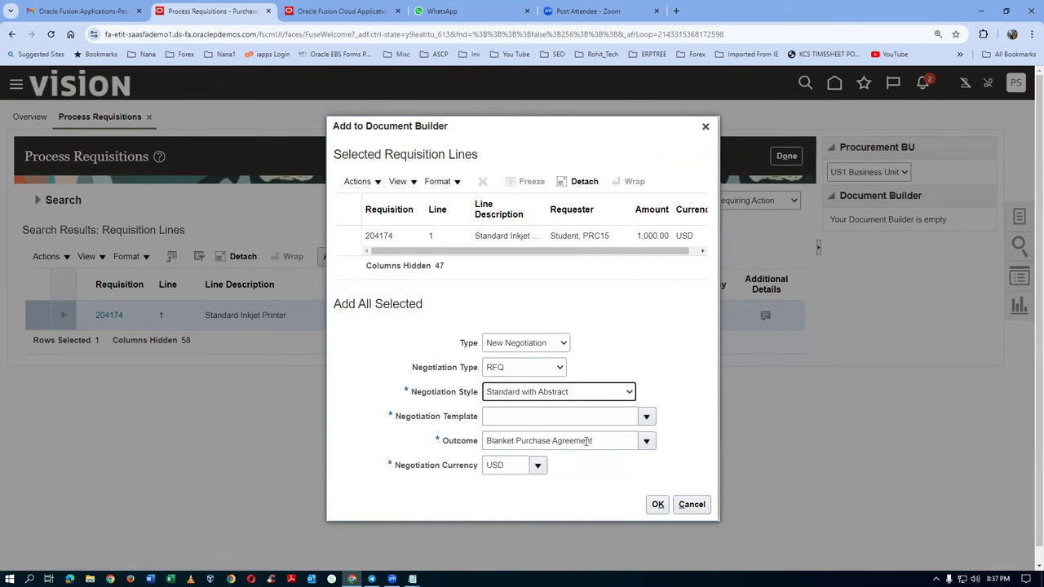
Step: Choose the Telecom Supplies RFQ-PO US1 template and confirm adding the 1,000.00 USD printer line
click(646, 416)
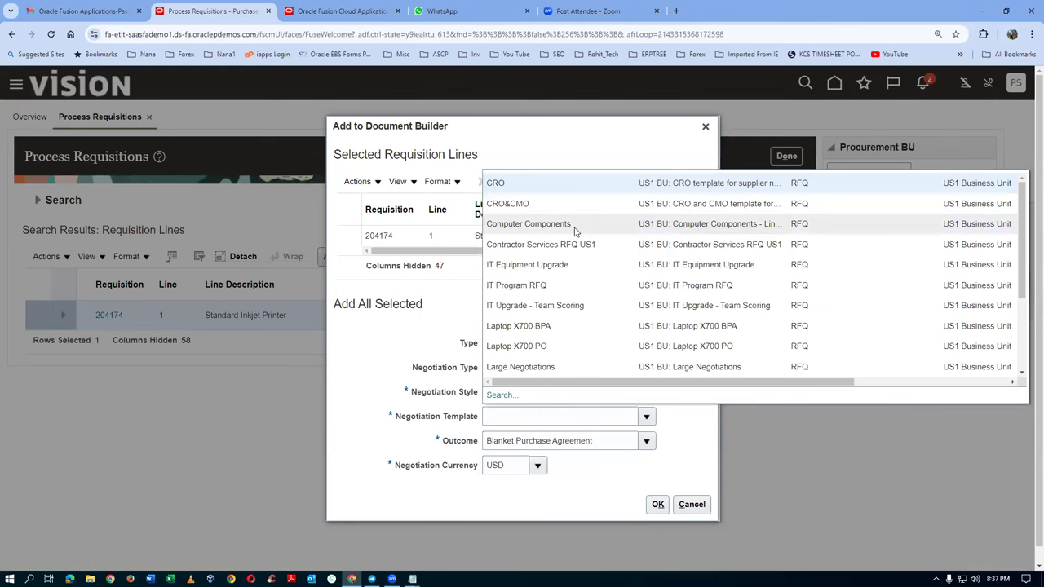
click(555, 415)
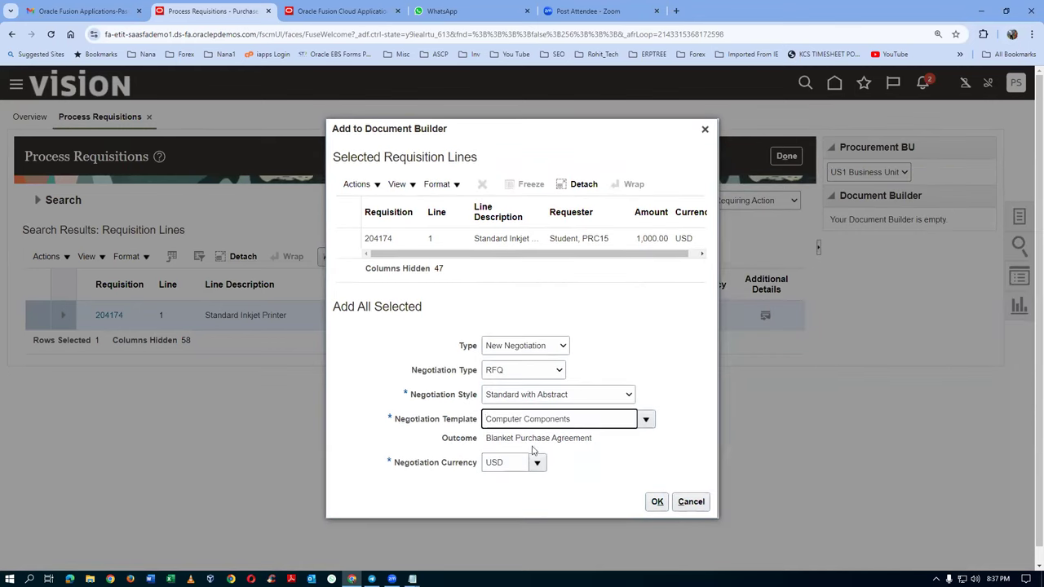
click(644, 420)
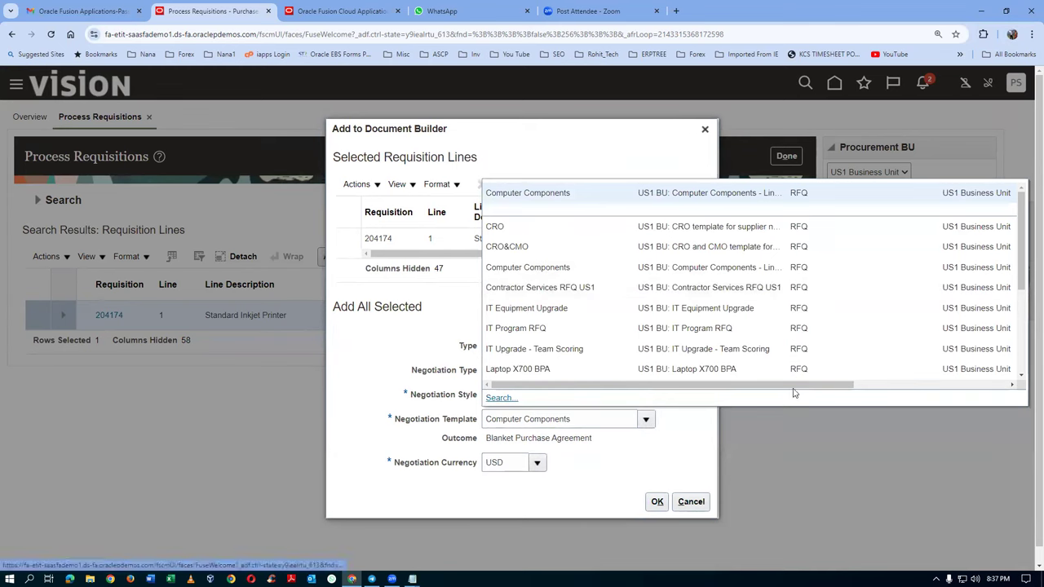
drag(792, 384, 915, 381)
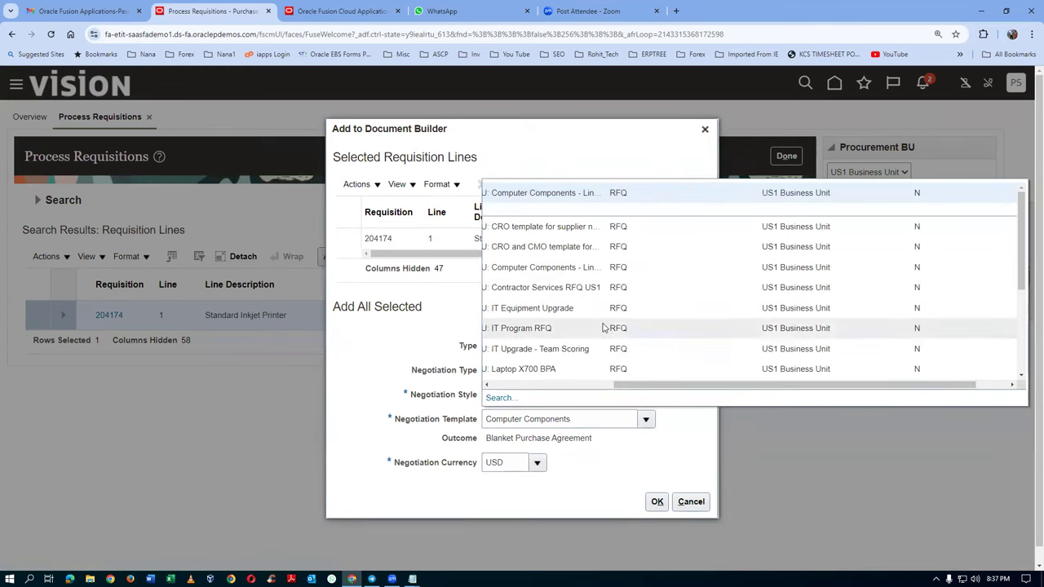
drag(641, 383, 477, 403)
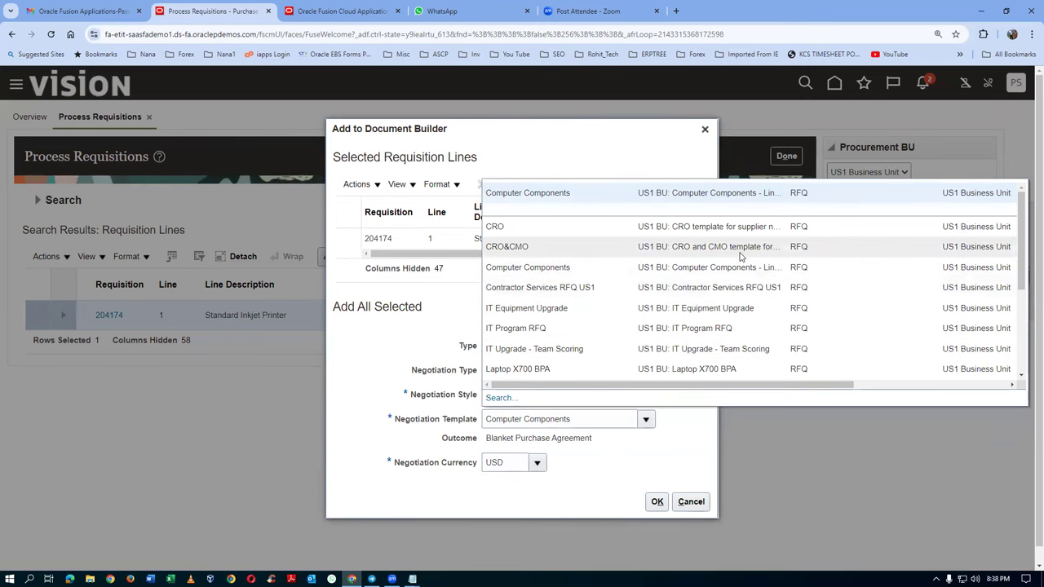
scroll(740, 256, down, 3)
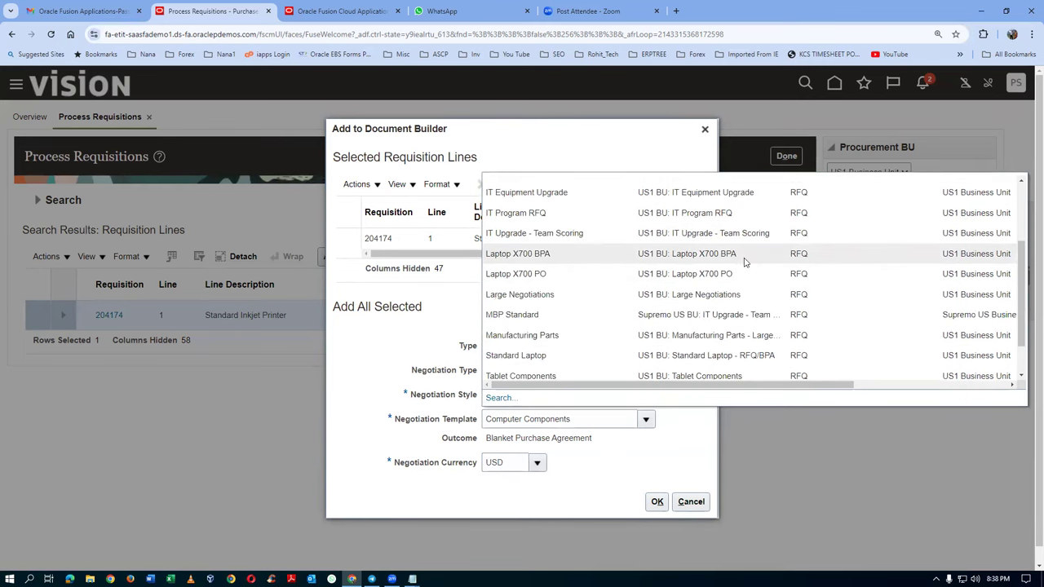
scroll(743, 257, down, 3)
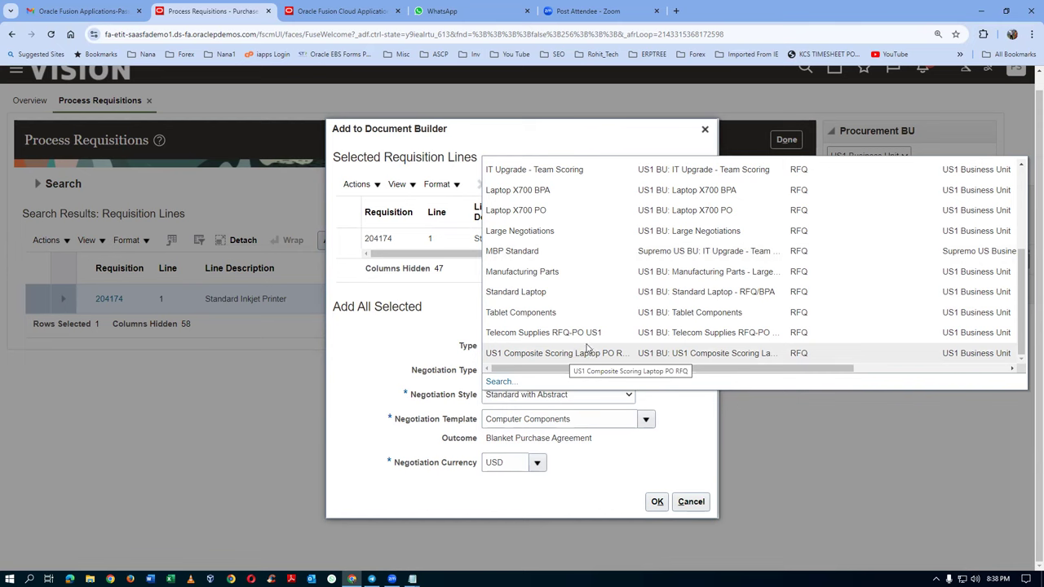
click(586, 332)
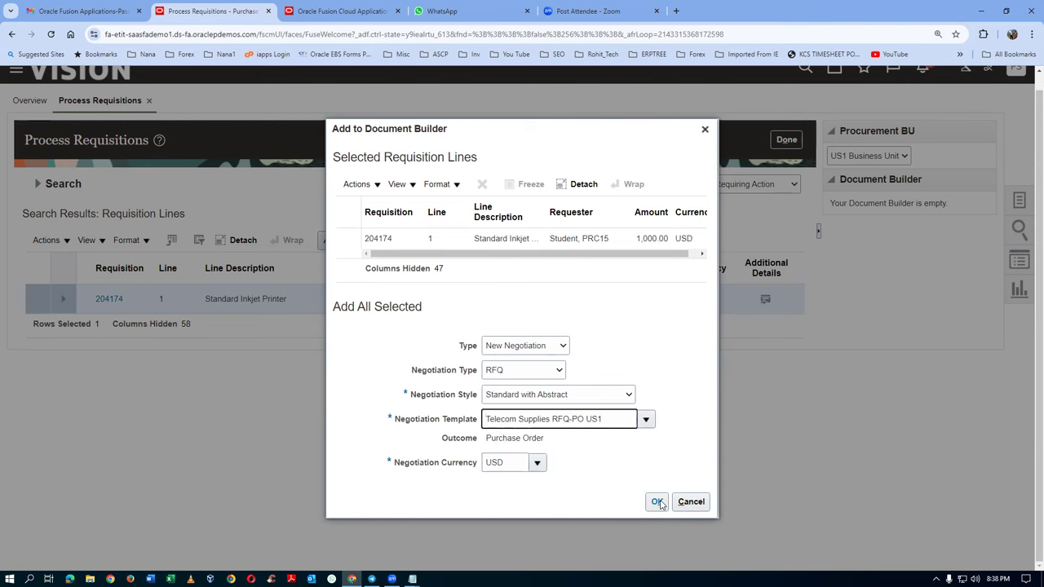
click(657, 503)
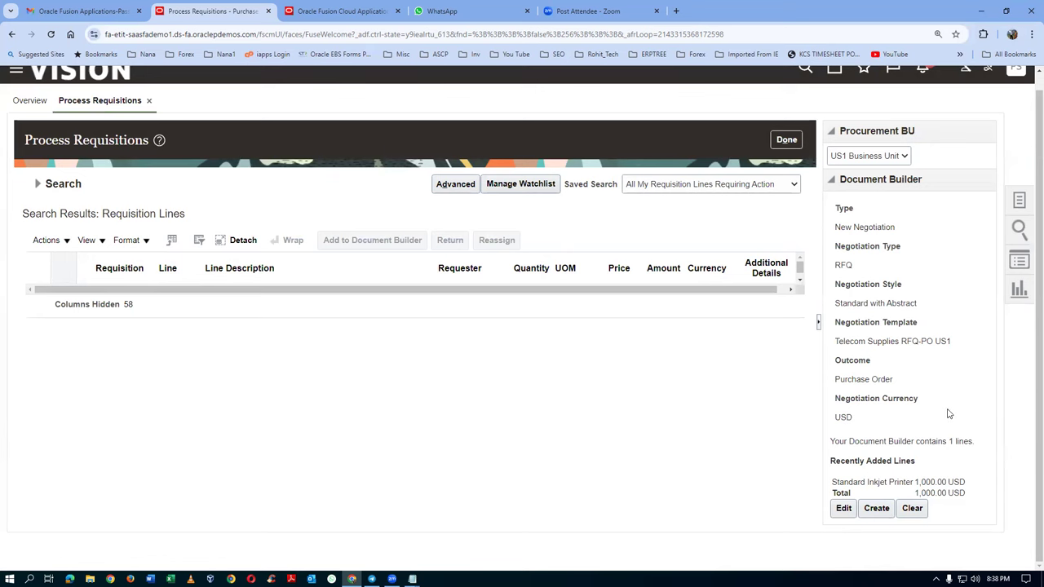
Step: Create RFQ 31796 from the printer line held in the Document Builder
click(885, 510)
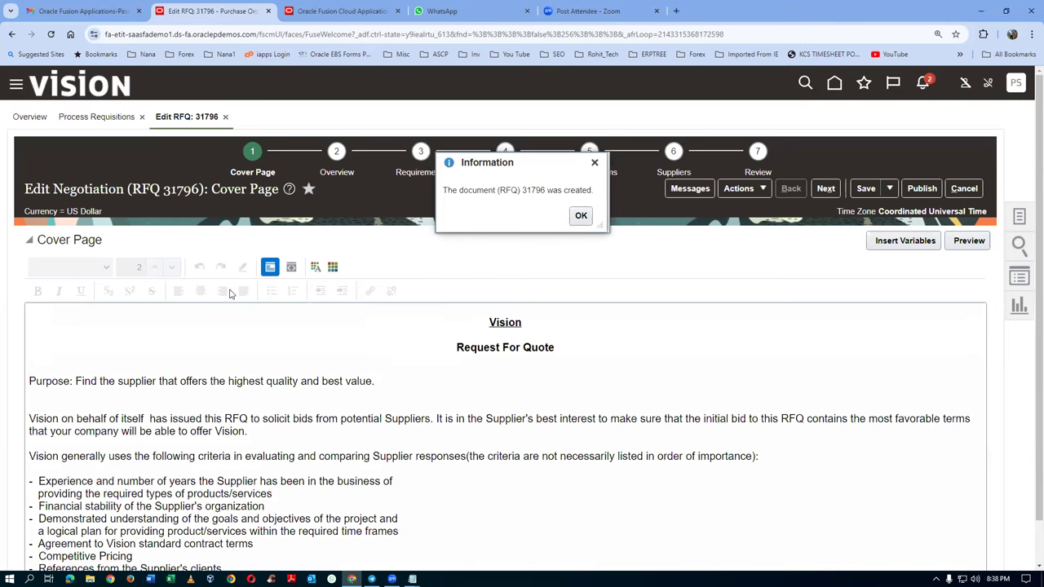
Step: Note the RFQ number 3179 in Notepad and dismiss the RFQ-created message
key(alt+Tab)
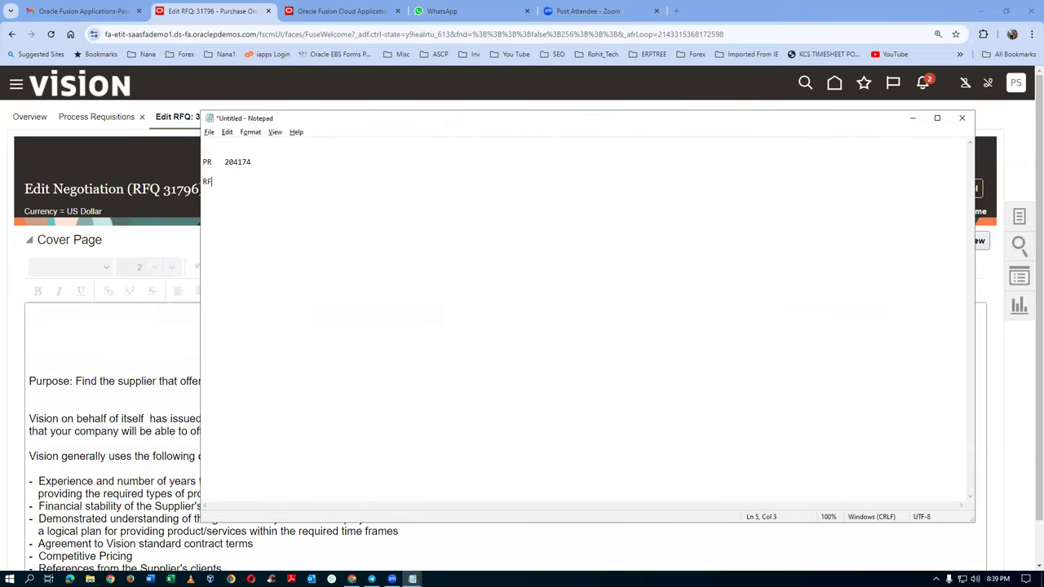
text(3179)
key(alt+Tab)
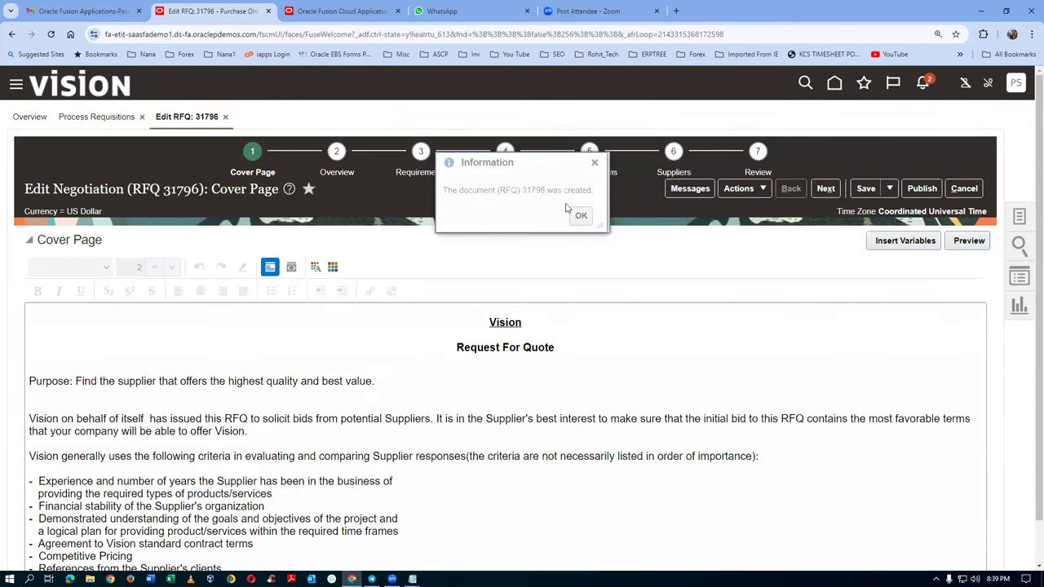
click(579, 215)
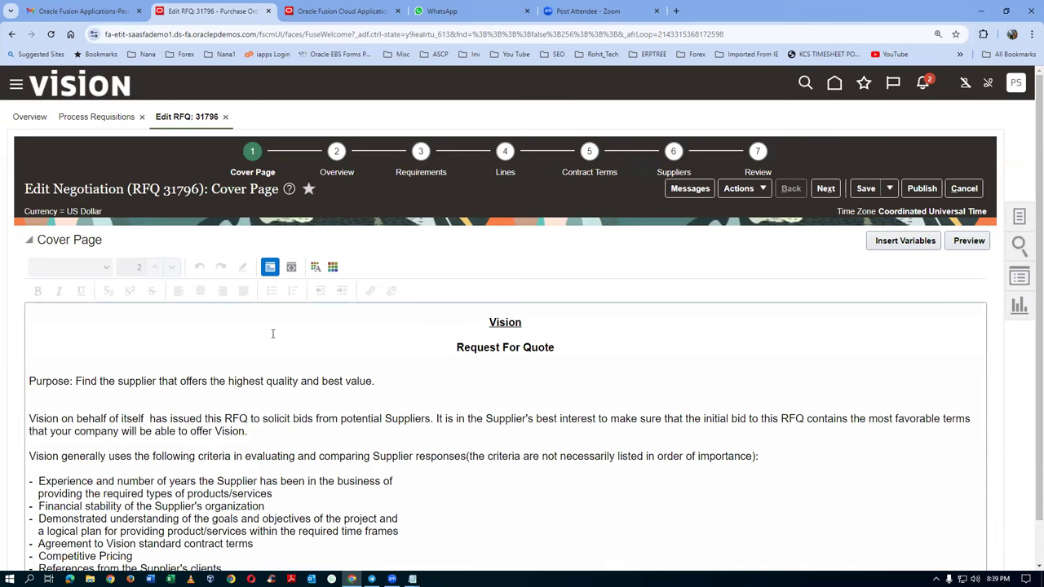
scroll(272, 335, down, 2)
Step: Change the title to 'PR RFQ PO test' and copy it into the Synopsis
click(258, 150)
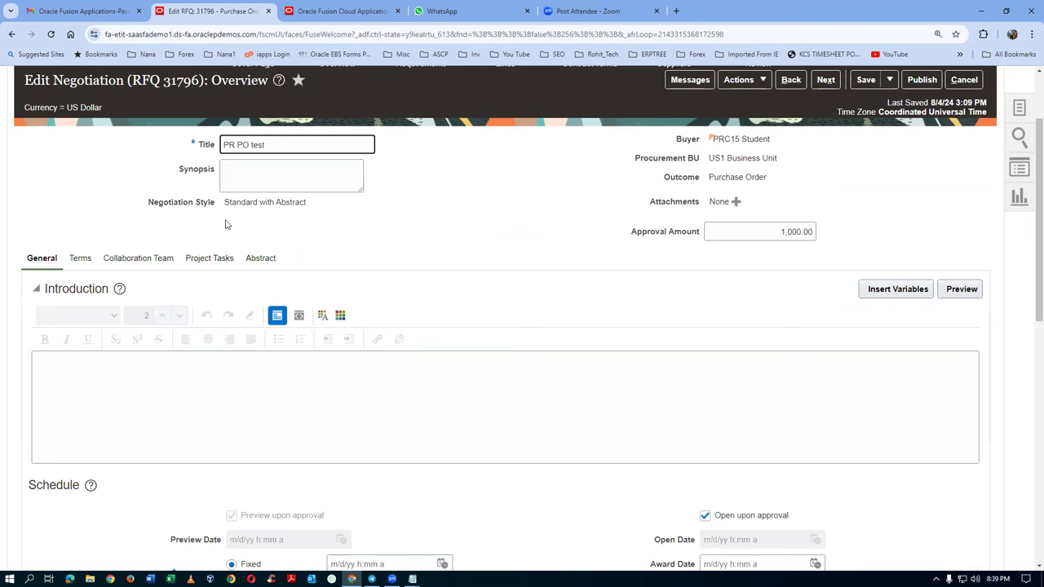
text(RFQ)
drag(287, 144, 198, 193)
key(ctrl+c)
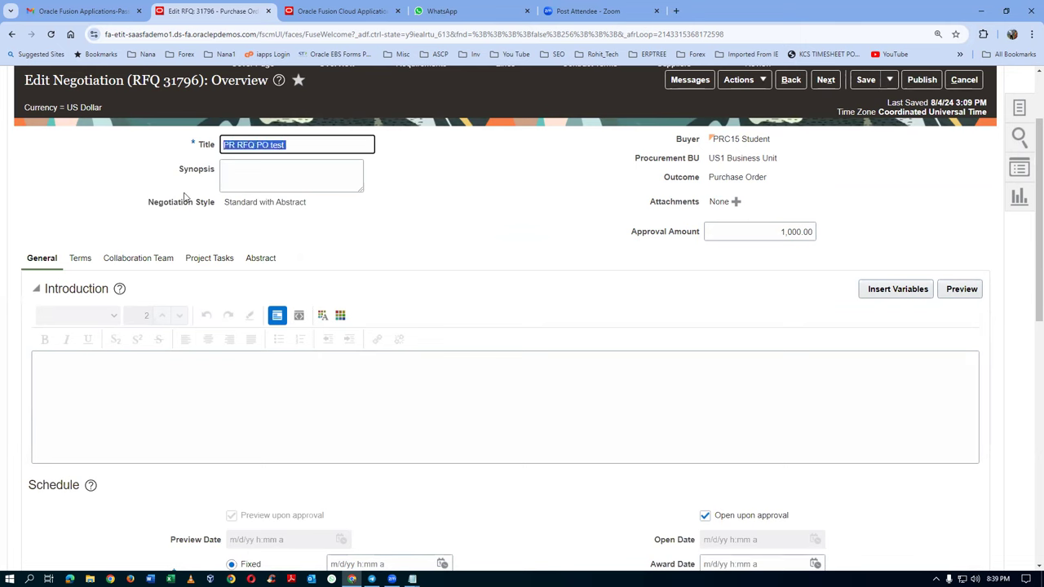
click(248, 174)
key(ctrl+v)
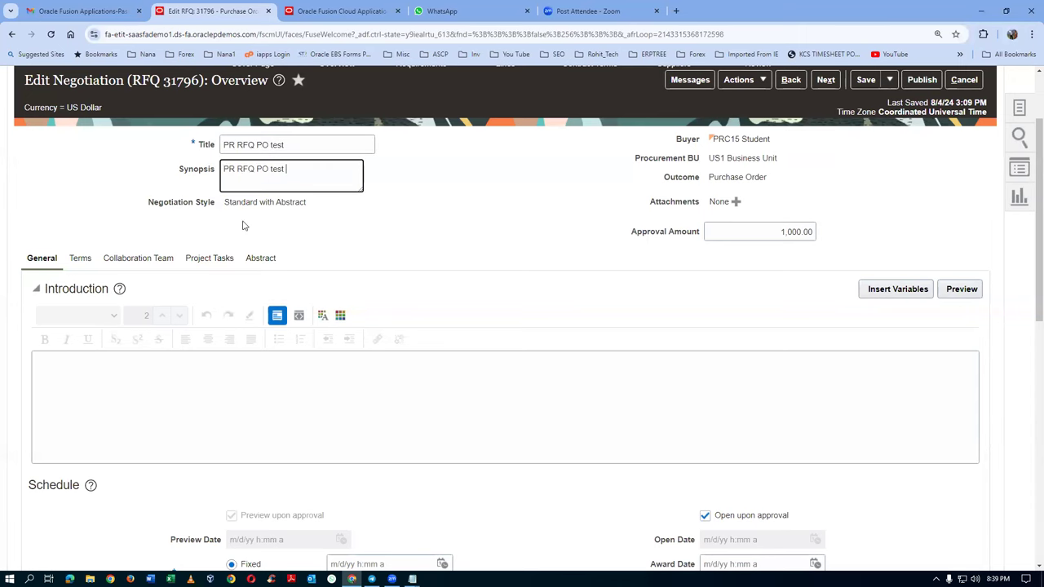
scroll(265, 375, down, 2)
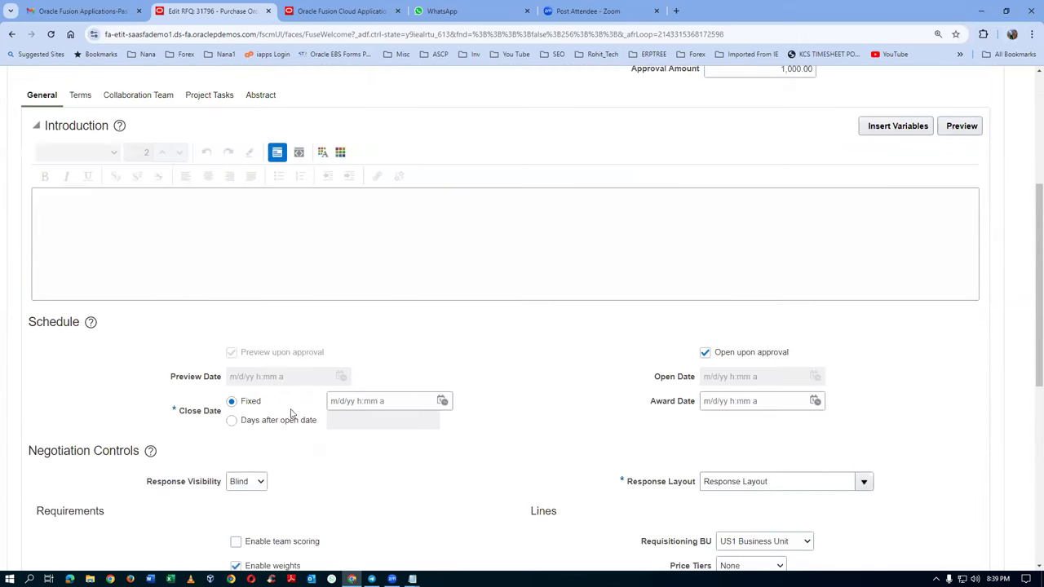
Step: Set the RFQ close date to 8/21/24 3:09 PM from the calendar
click(443, 400)
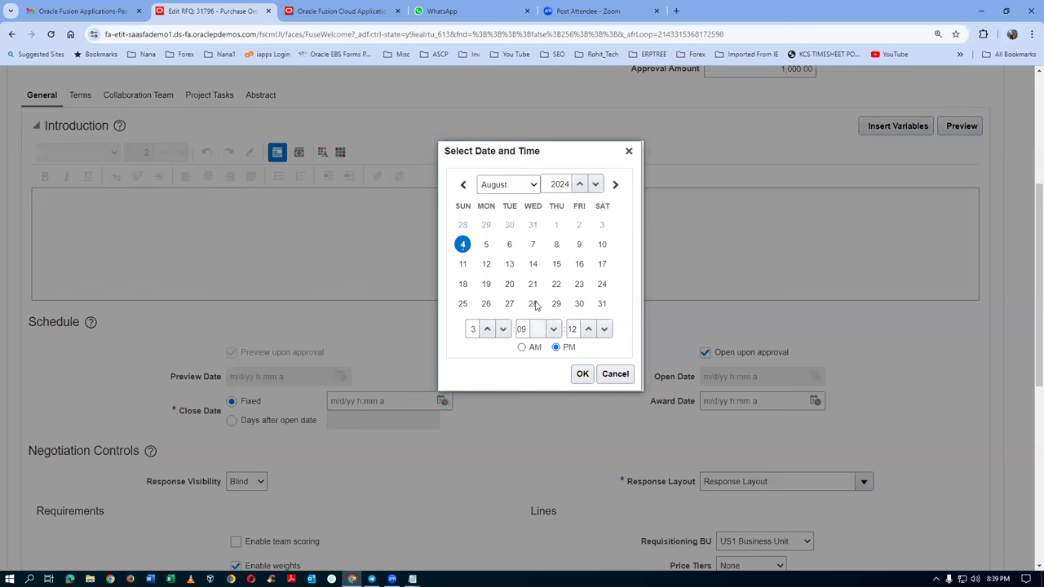
click(532, 283)
click(582, 373)
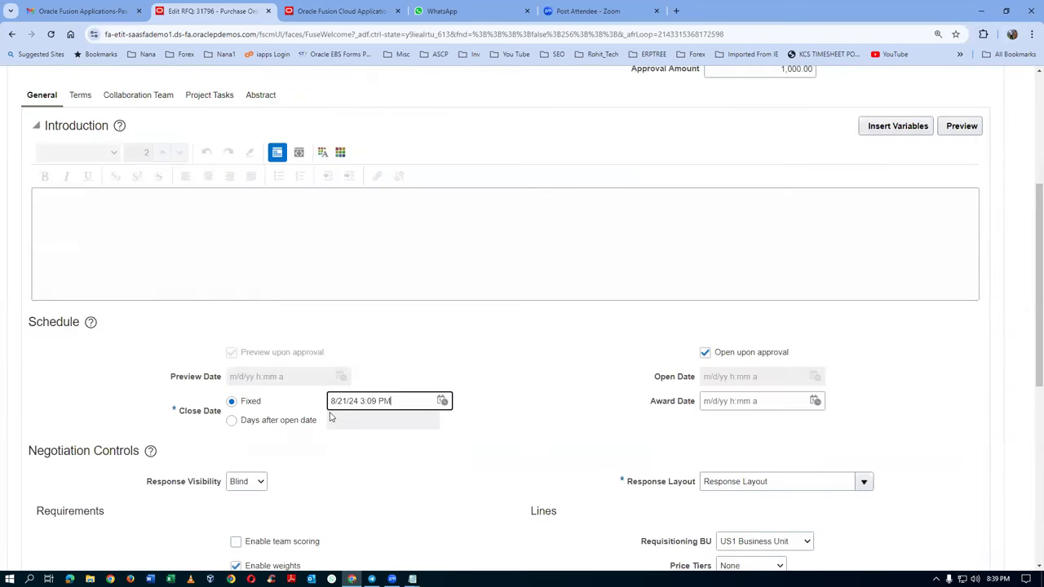
scroll(328, 429, down, 3)
scroll(333, 431, down, 3)
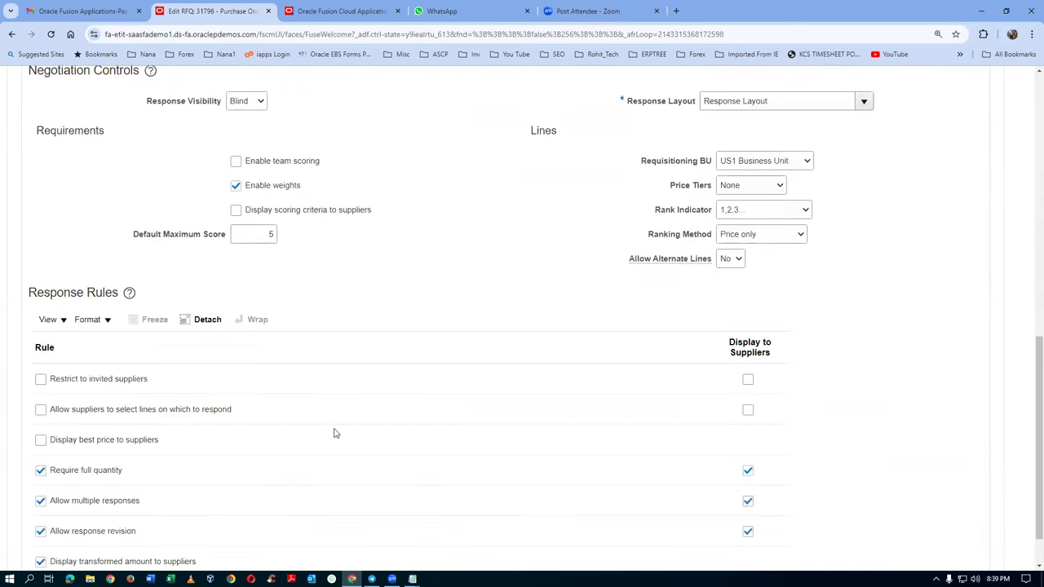
scroll(339, 428, up, 3)
scroll(341, 426, up, 5)
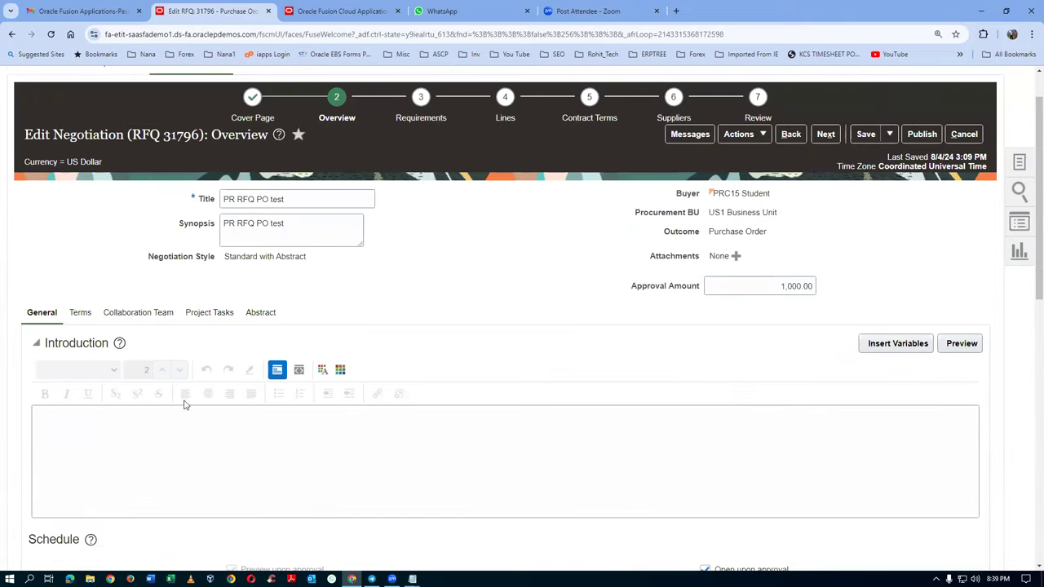
click(163, 313)
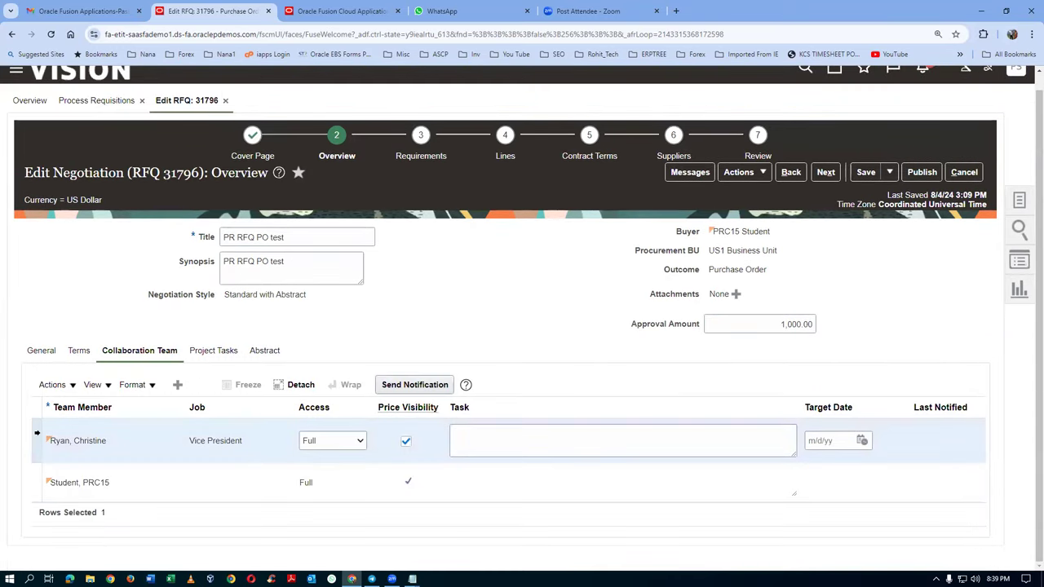
Step: Delete the Vice President collaborator from the team and continue to the Requirements step
ctrl+click(36, 439)
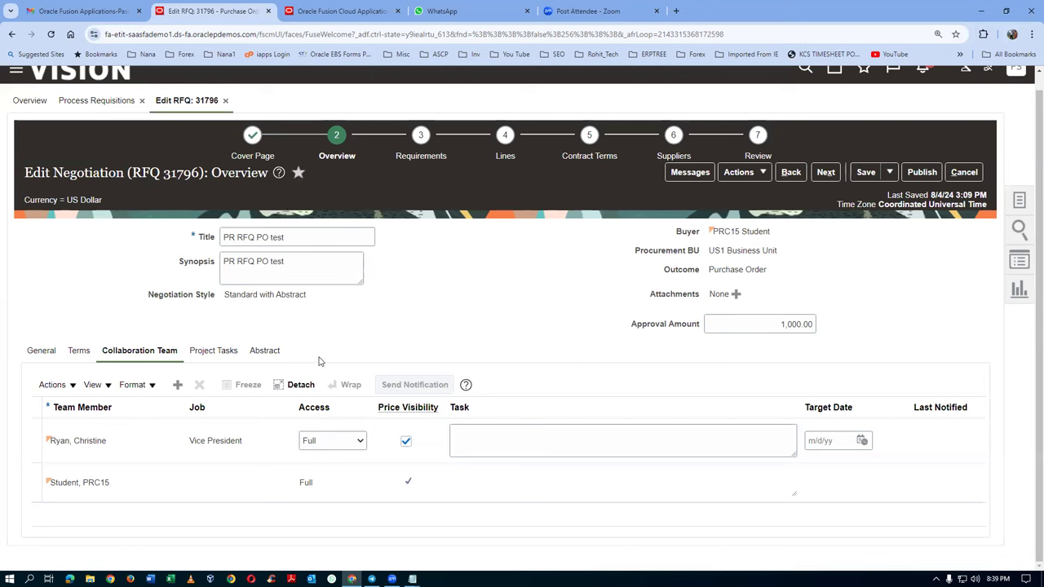
click(32, 447)
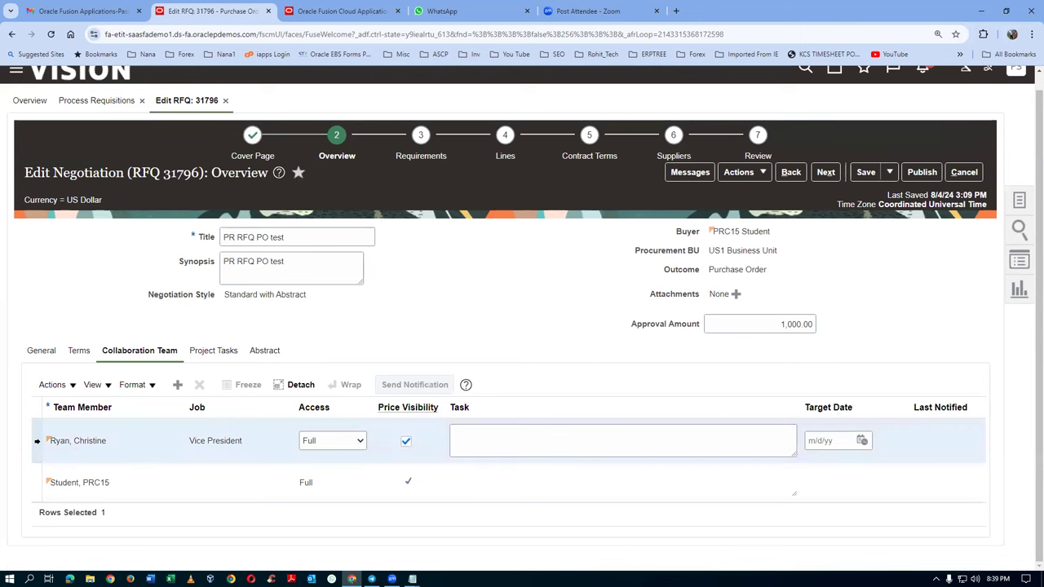
click(200, 387)
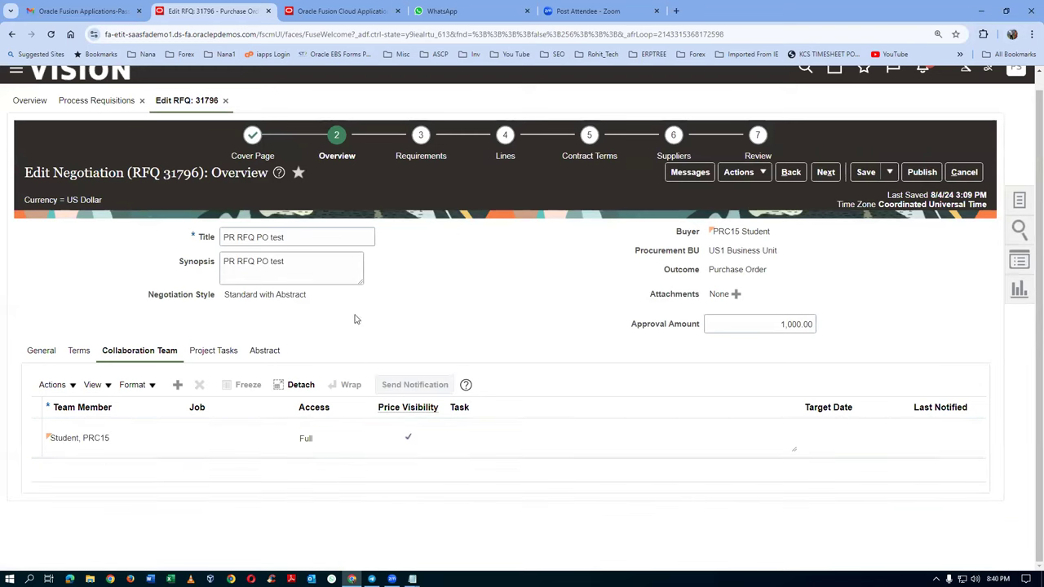
click(418, 156)
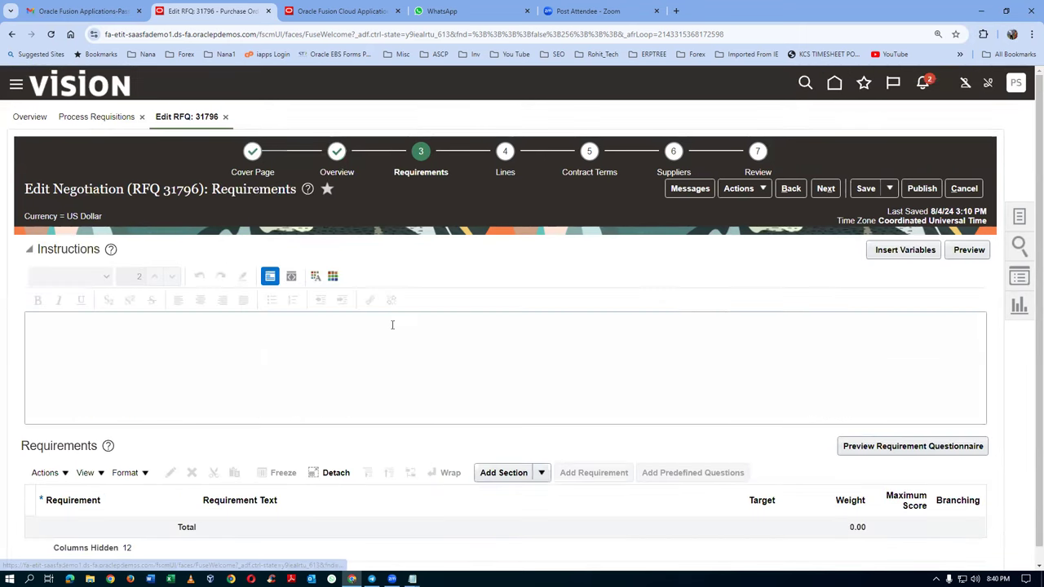
Step: Advance to the Lines step showing the 10-unit inkjet printer and 48-port switch lines
scroll(394, 326, down, 1)
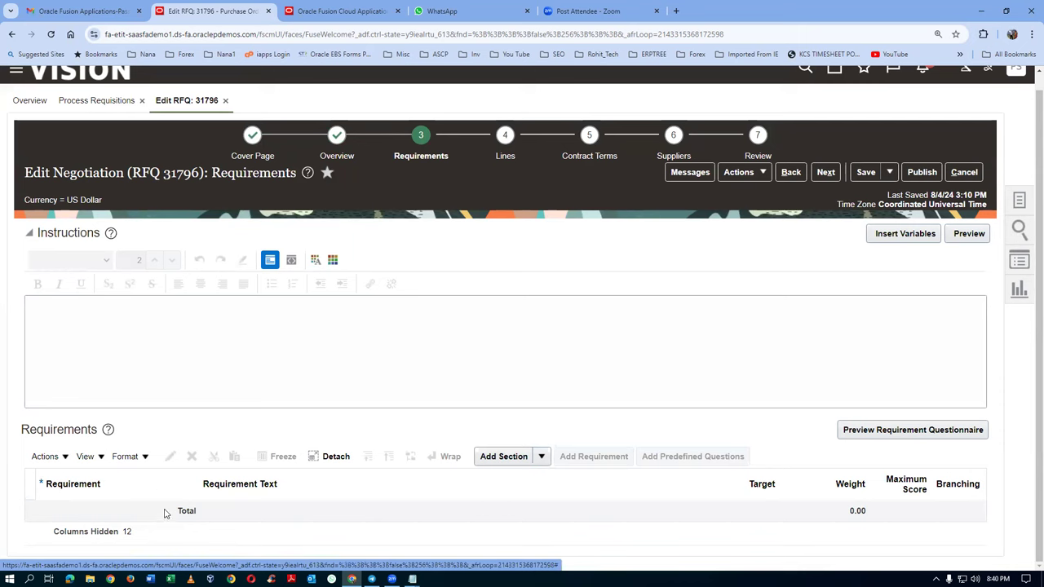
click(497, 159)
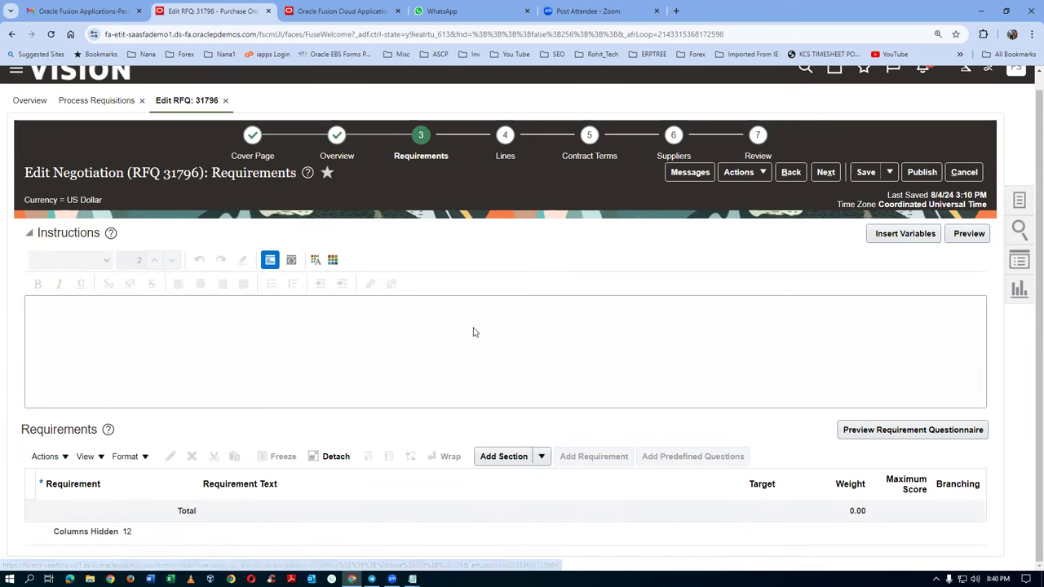
scroll(470, 330, down, 1)
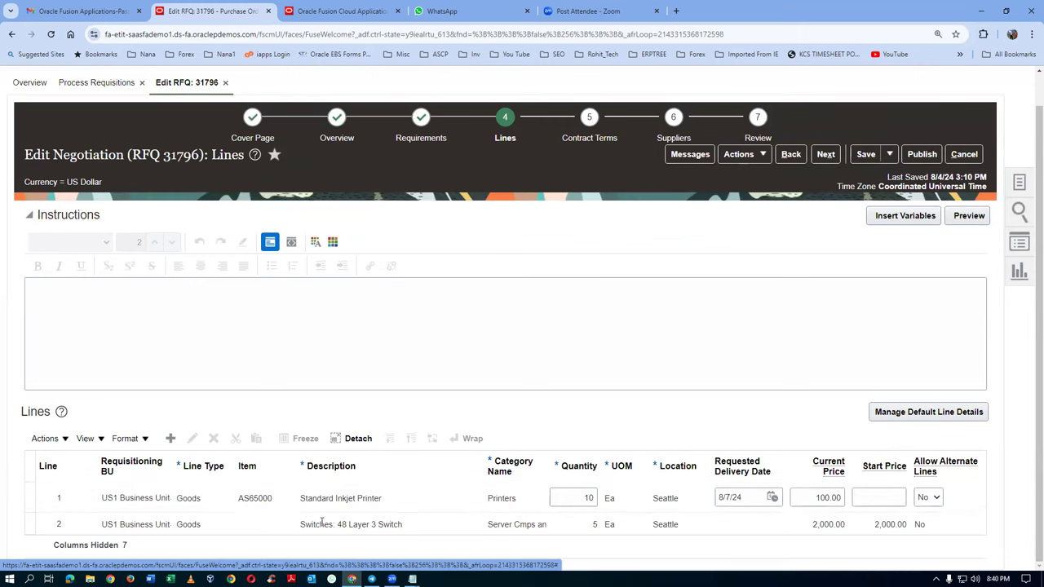
Step: Set the inkjet printer line's requested delivery date to 8/29/24
click(31, 528)
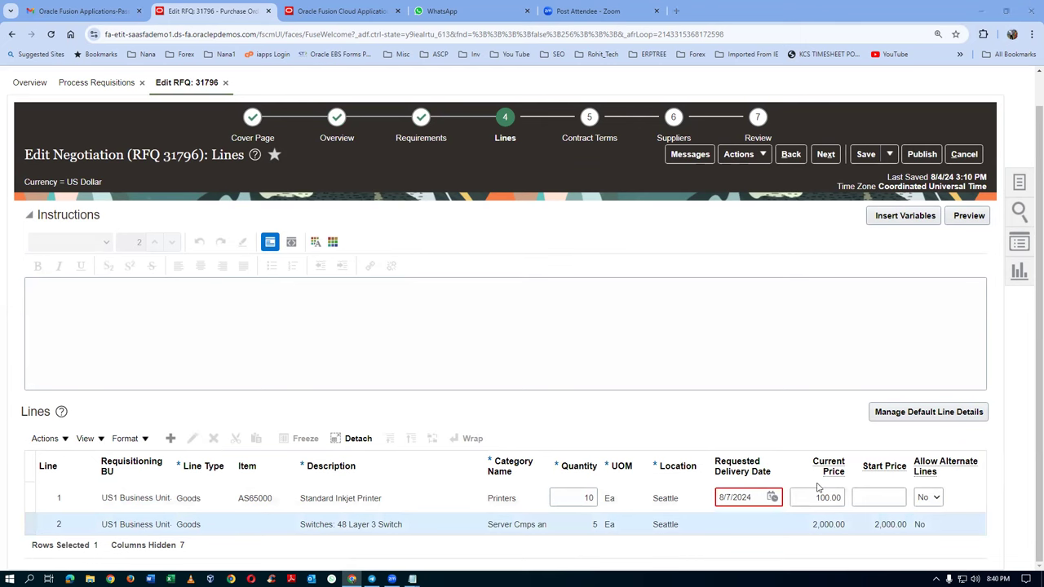
click(767, 496)
click(772, 496)
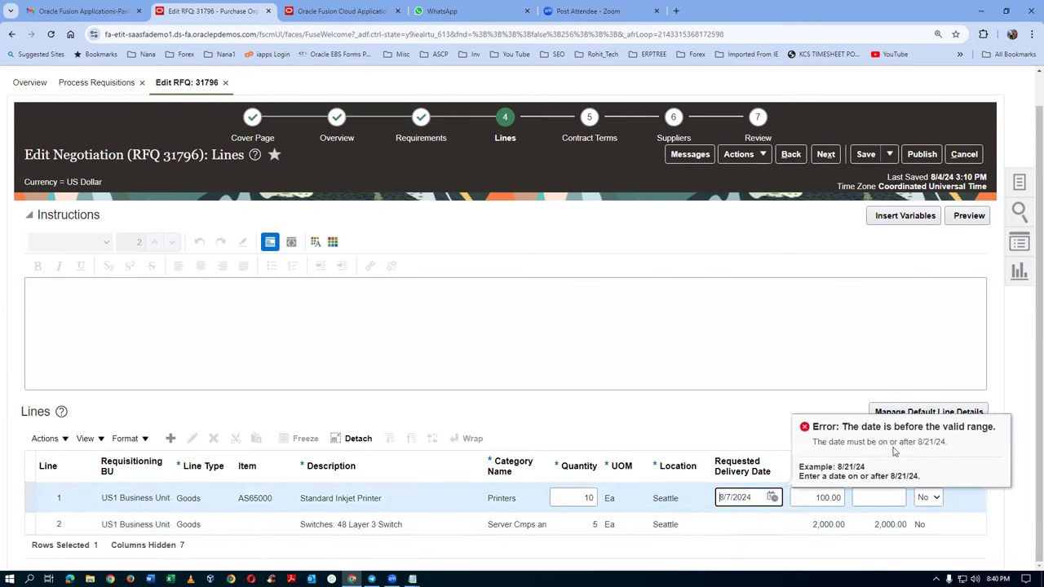
click(773, 497)
click(884, 471)
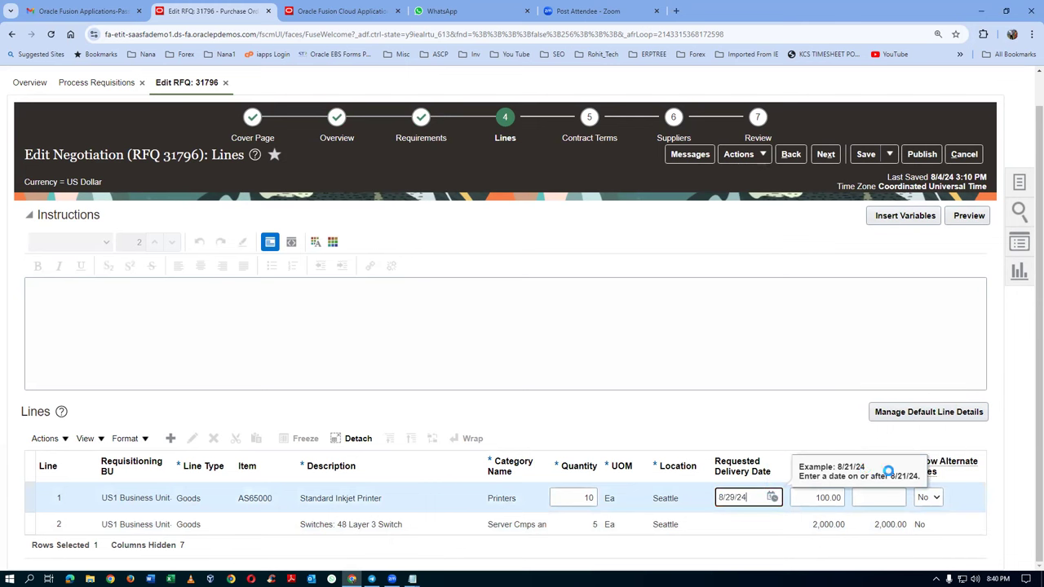
Step: Delete the 48-port switch line and move on to the Suppliers step
click(33, 524)
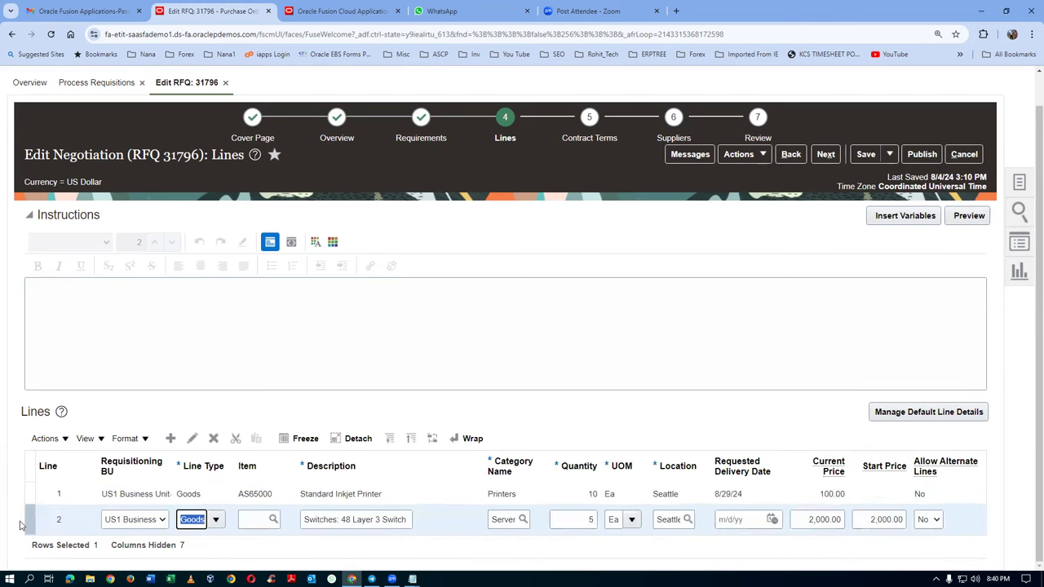
click(213, 440)
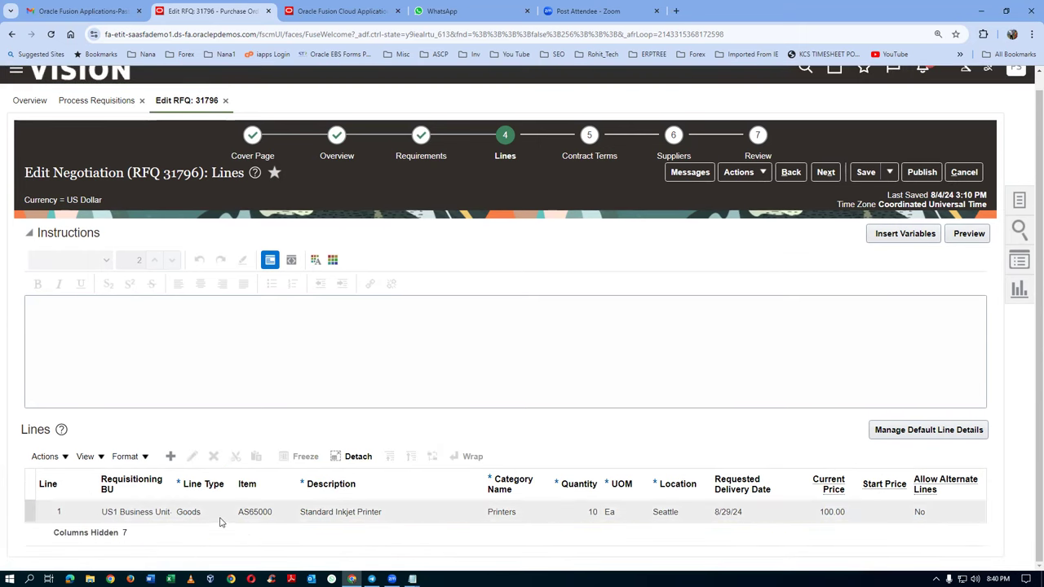
click(220, 522)
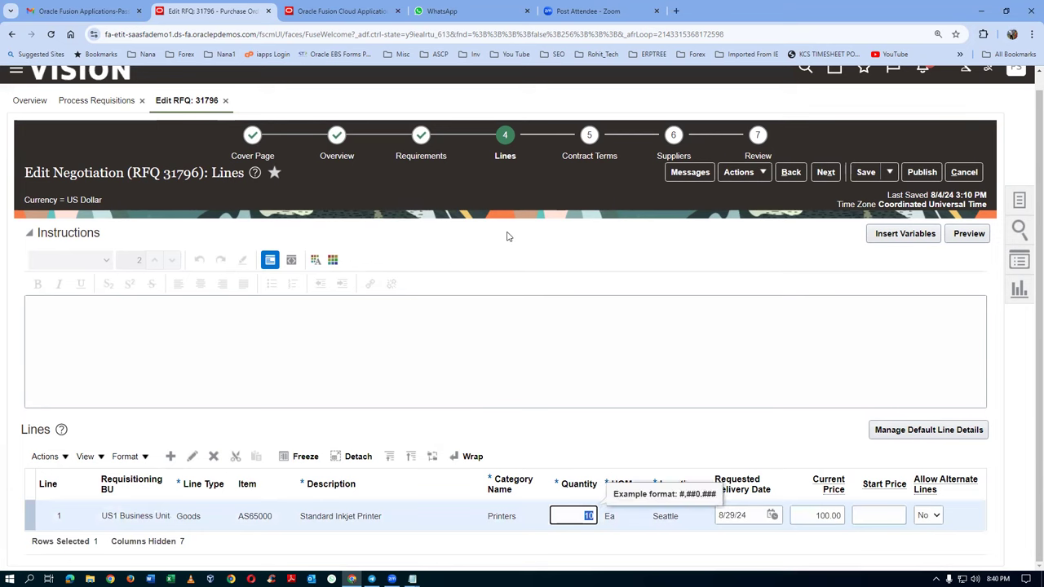
click(514, 280)
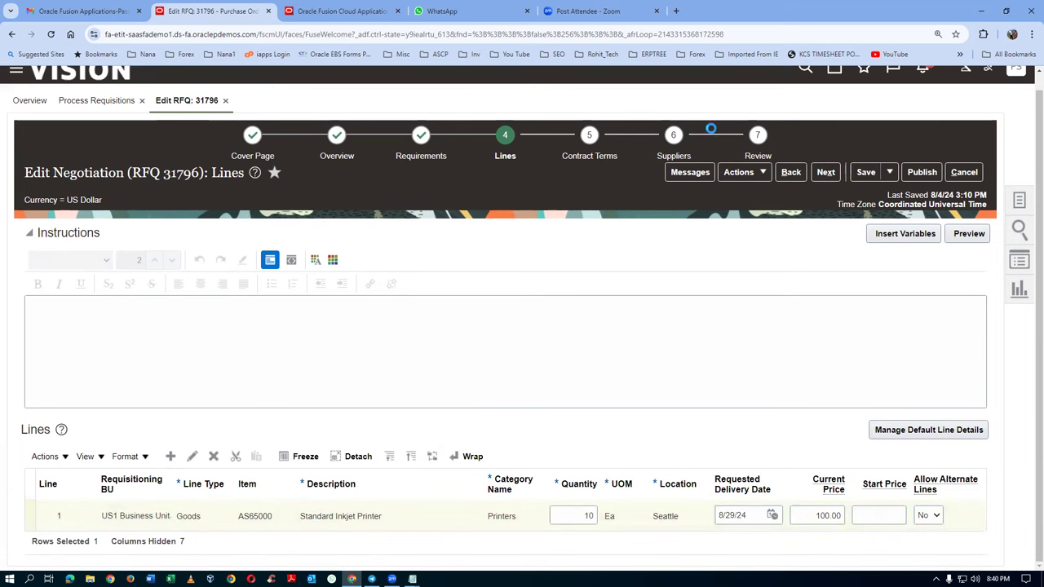
click(674, 135)
click(24, 336)
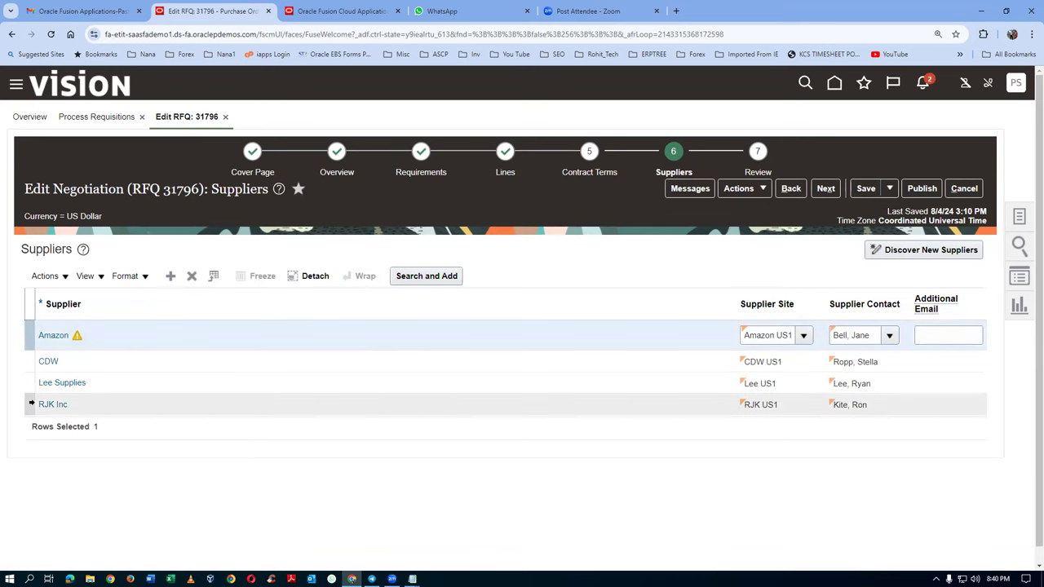
Step: Delete all four listed suppliers and add ABC Consulting by searching 'ABC C'
shift+click(31, 405)
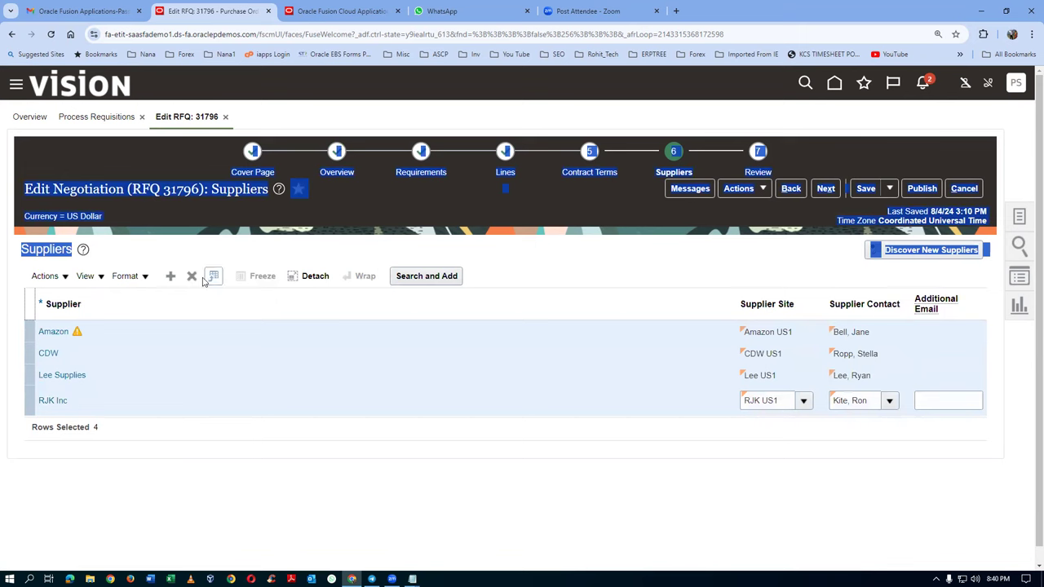
click(192, 277)
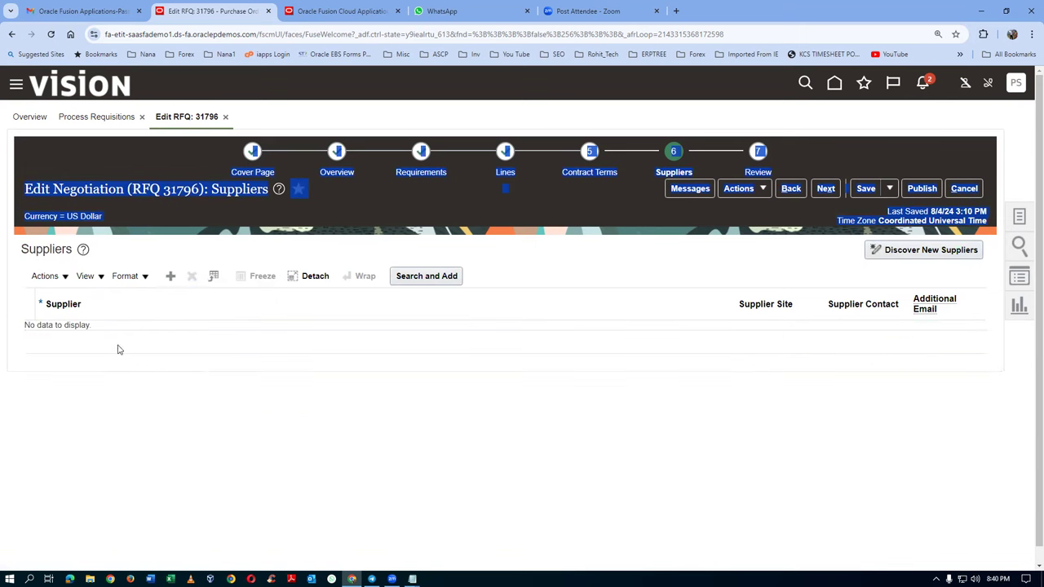
click(169, 277)
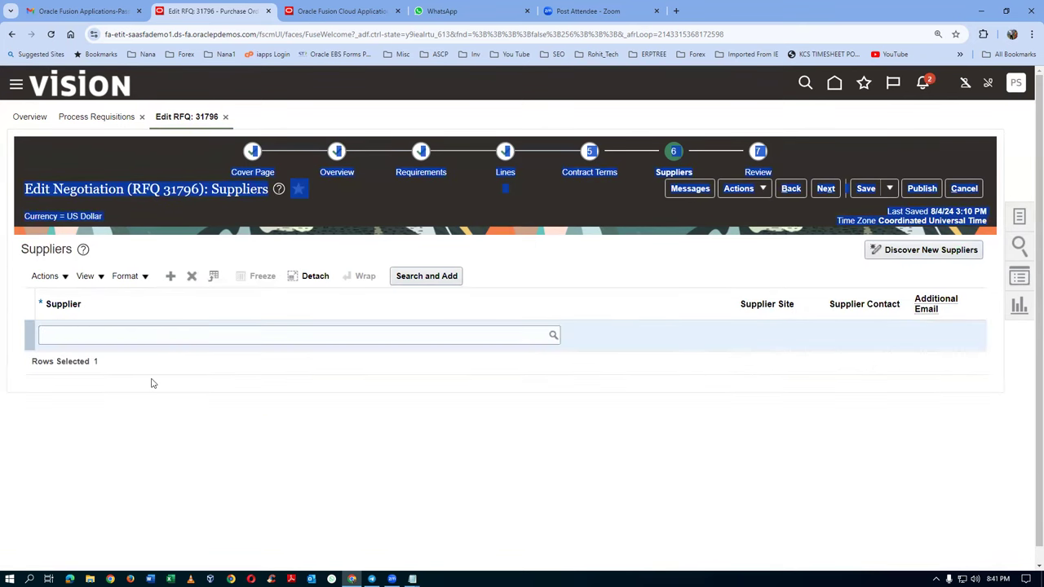
click(111, 339)
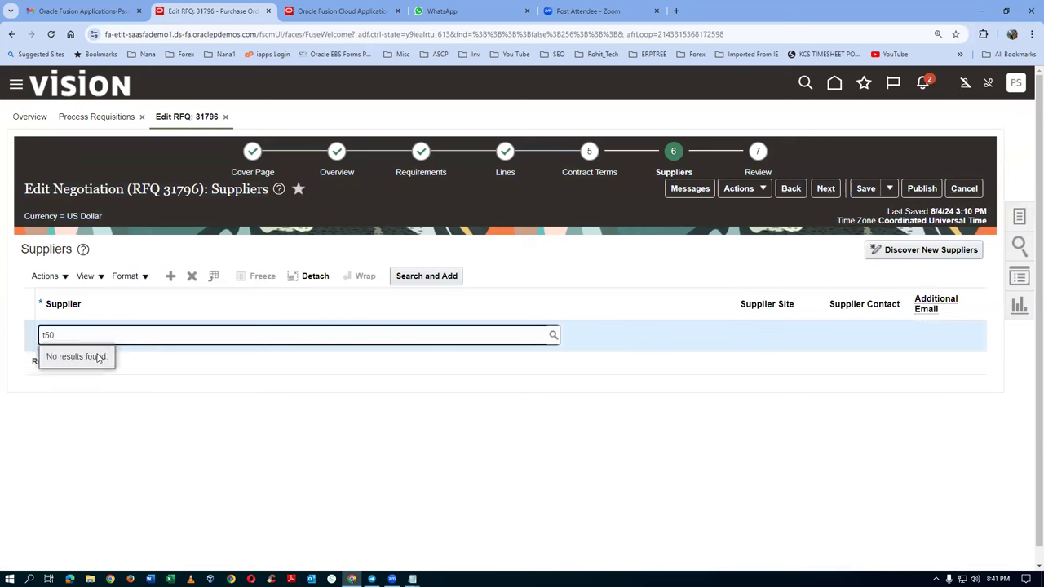
drag(69, 336, 2, 369)
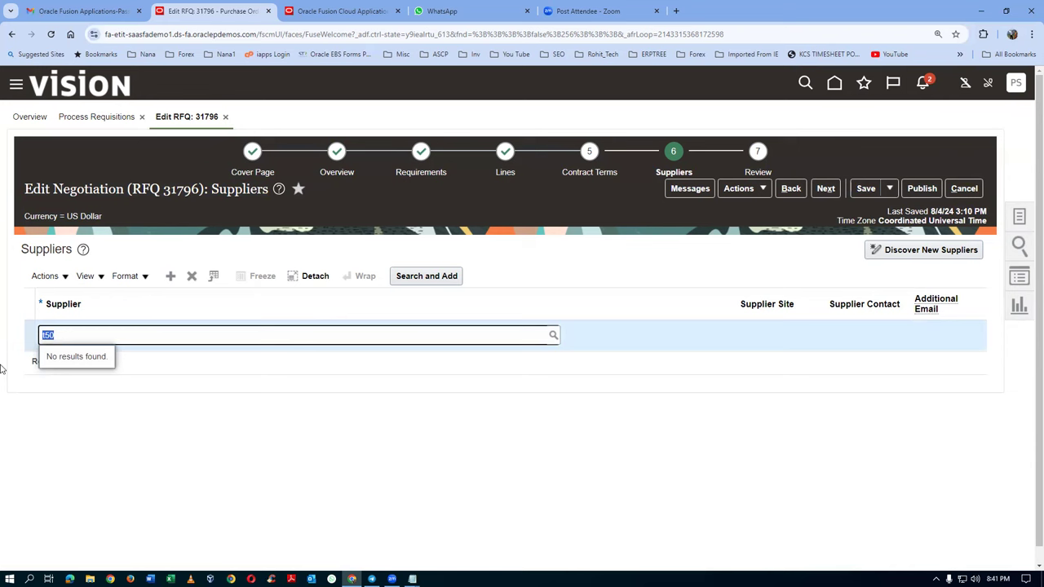
text(ABC Co)
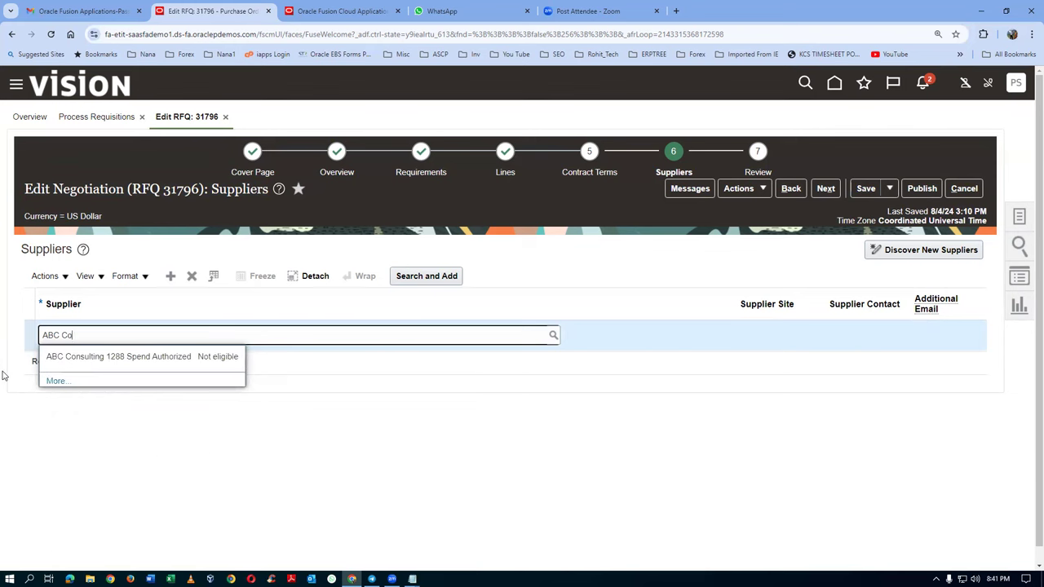
click(88, 358)
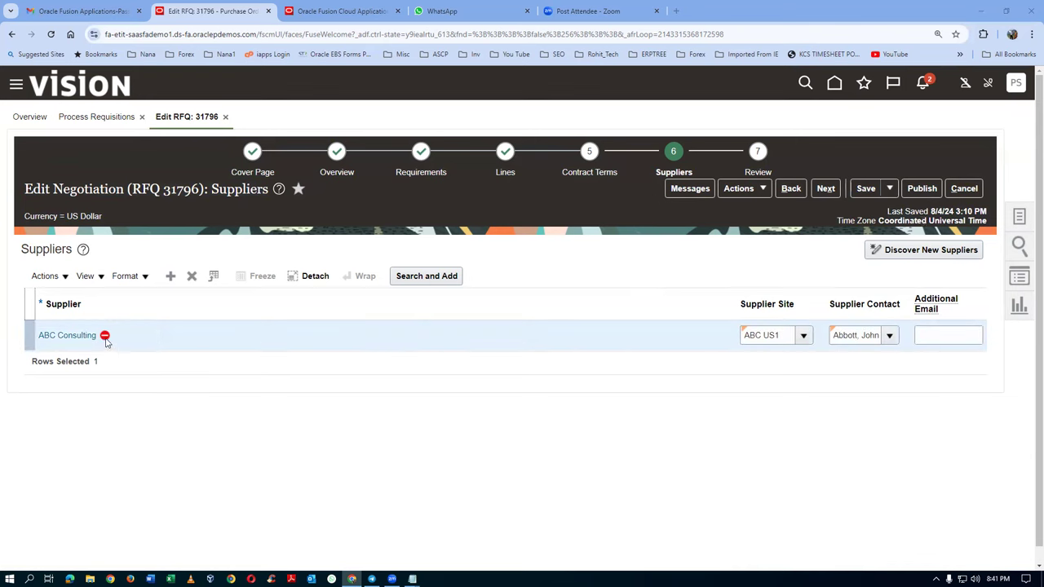
mouse_move(106, 339)
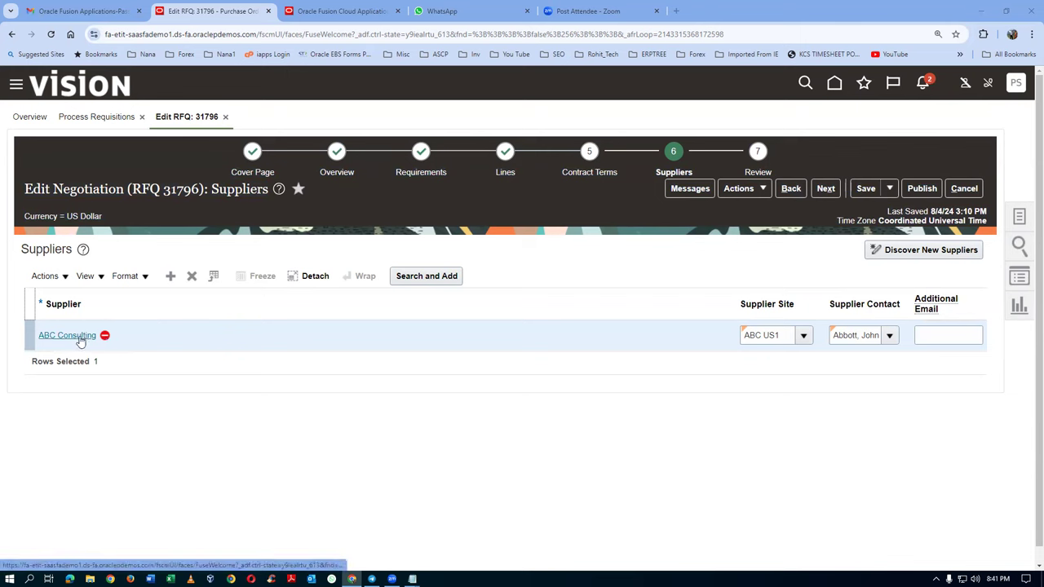
click(80, 337)
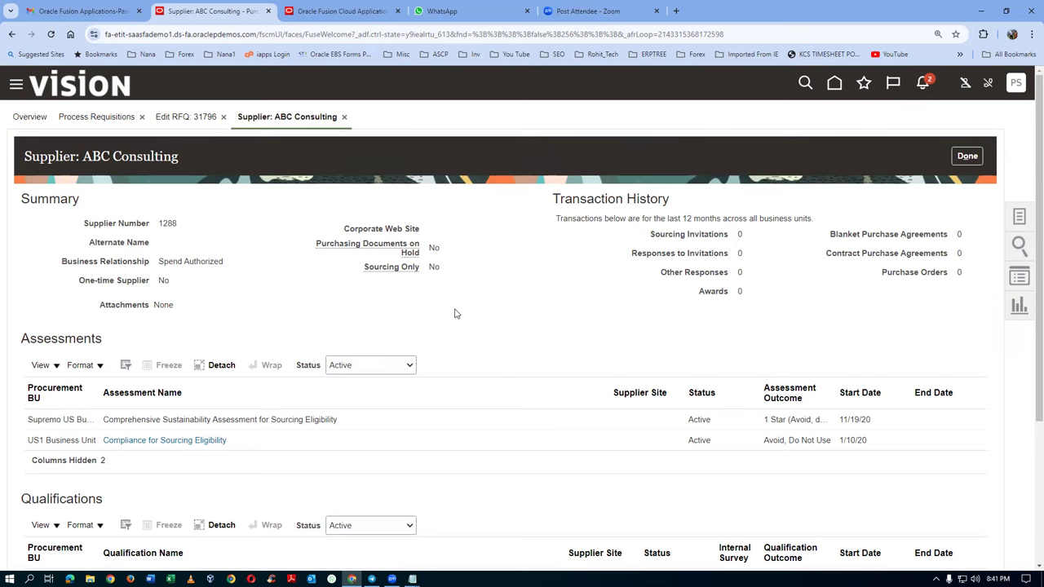
scroll(455, 314, down, 1)
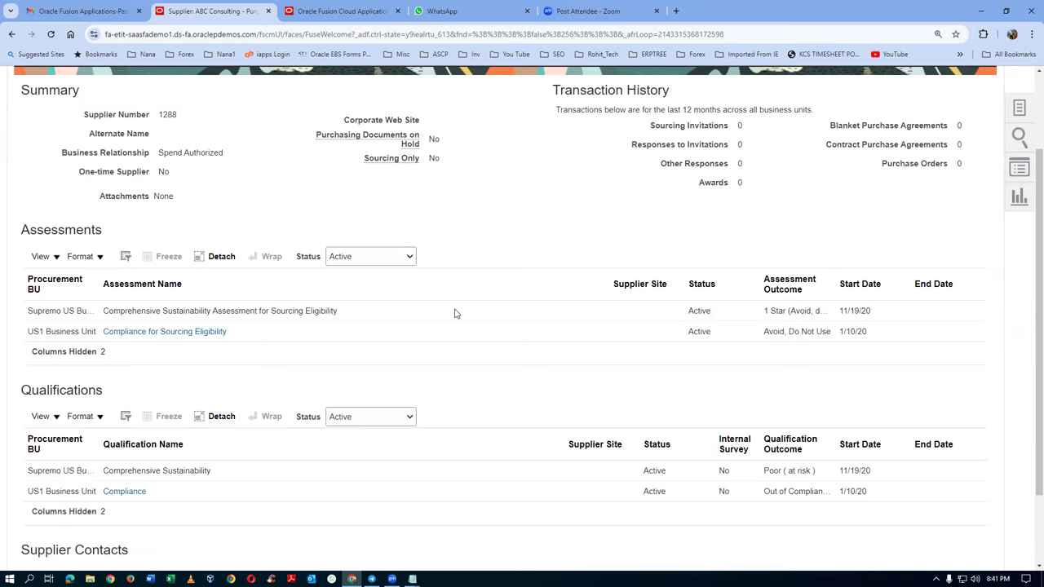
scroll(456, 314, up, 1)
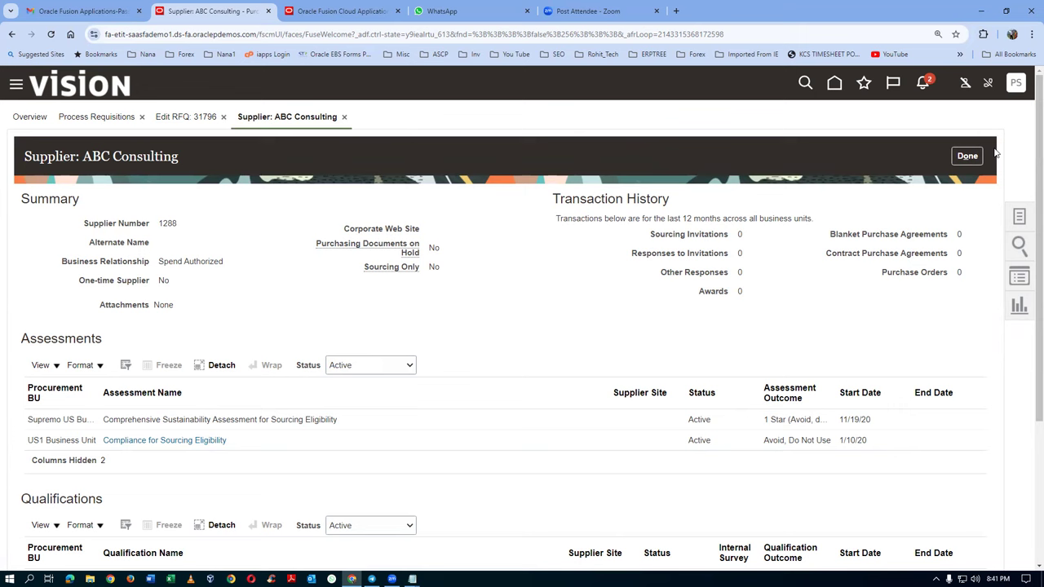
click(967, 155)
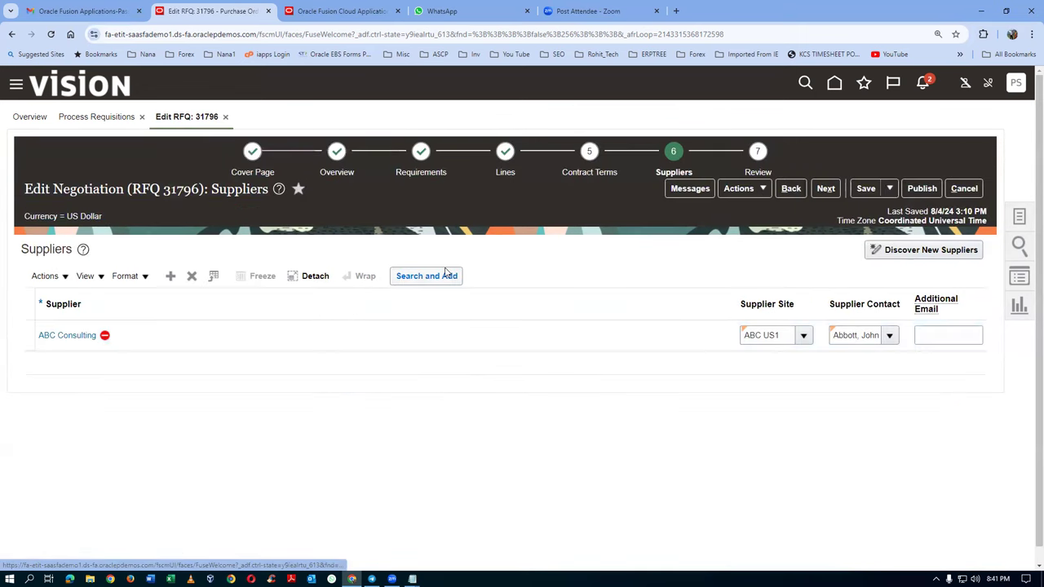
Step: Duplicate the Edit RFQ: 31796 browser tab and bring up the supplier tasks list in the copy
right_click(230, 16)
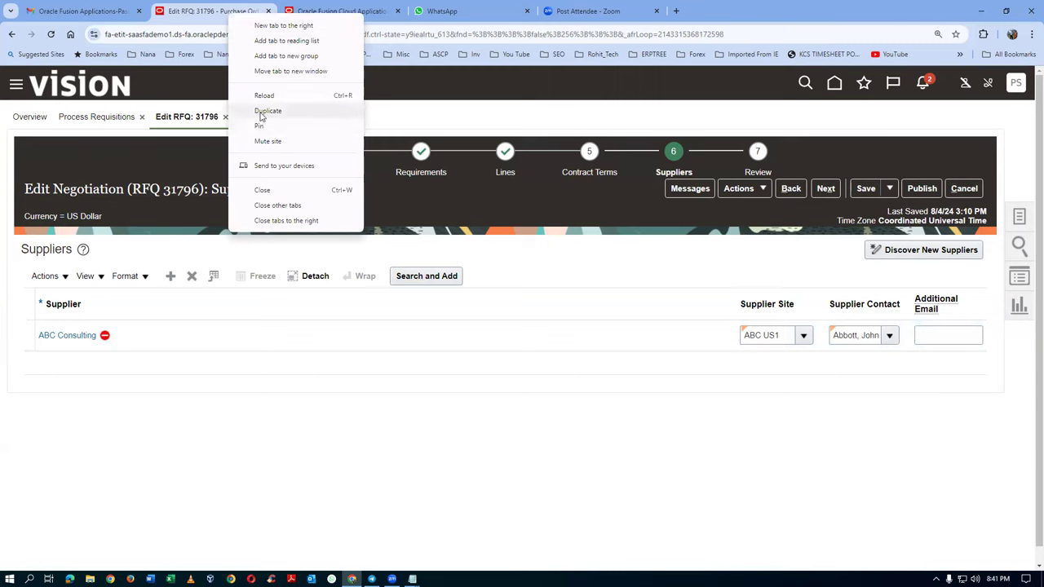
click(263, 111)
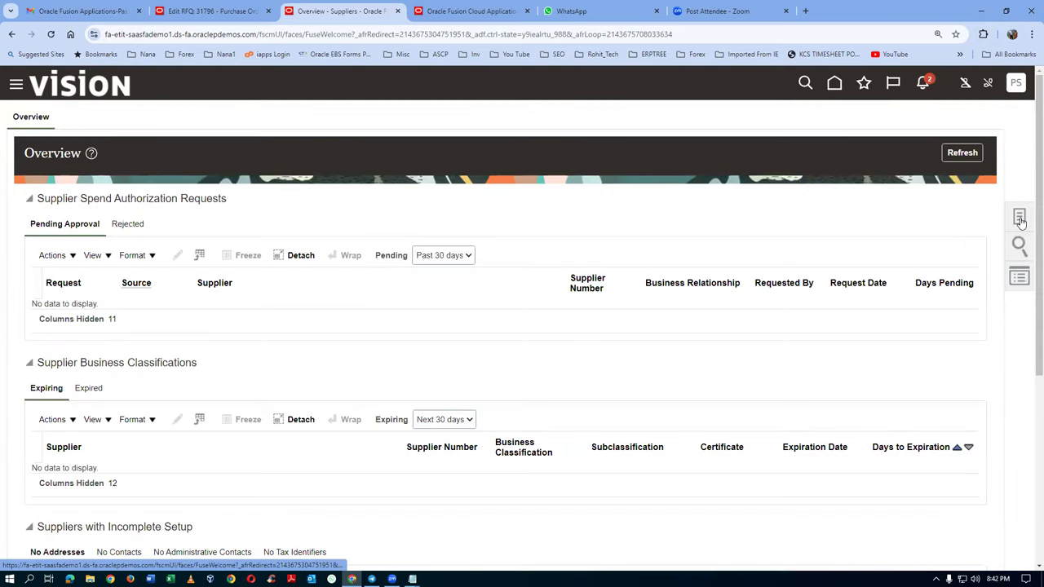
click(1020, 216)
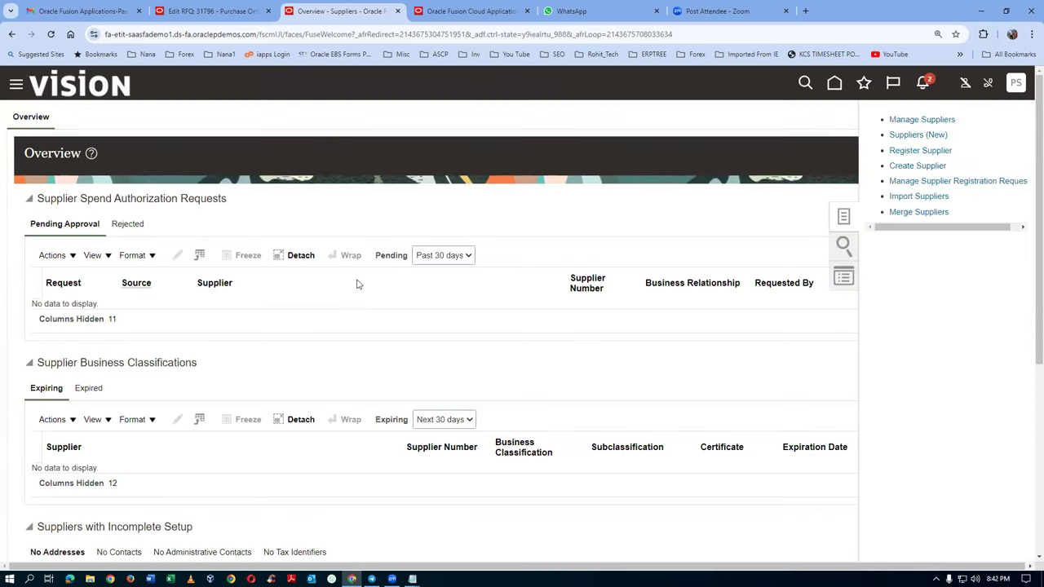
Step: Search suppliers for 'ABC' and open the ABC Consulting record to view its sites
click(276, 241)
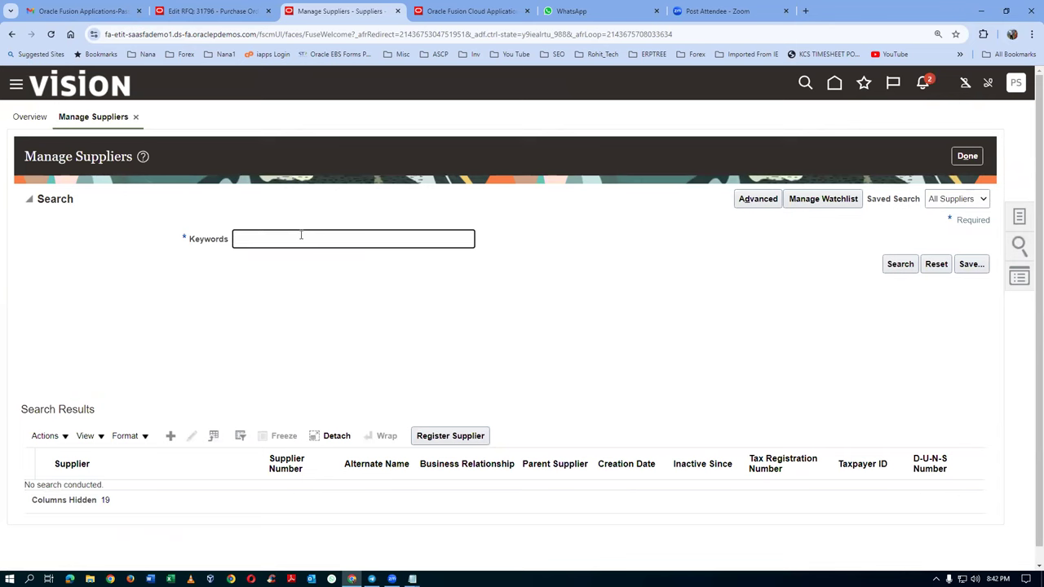
text(ABC)
click(900, 262)
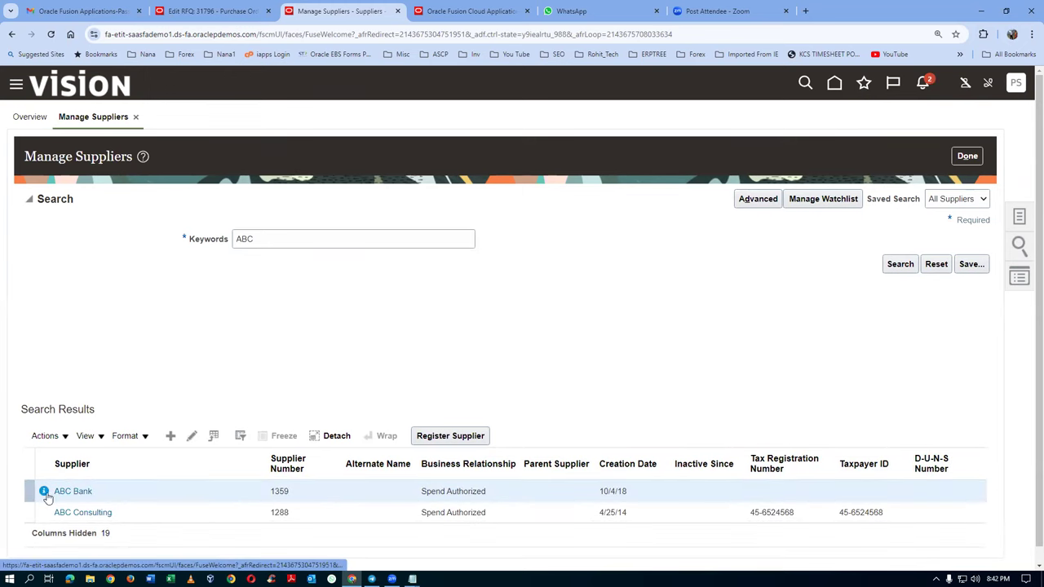
click(31, 512)
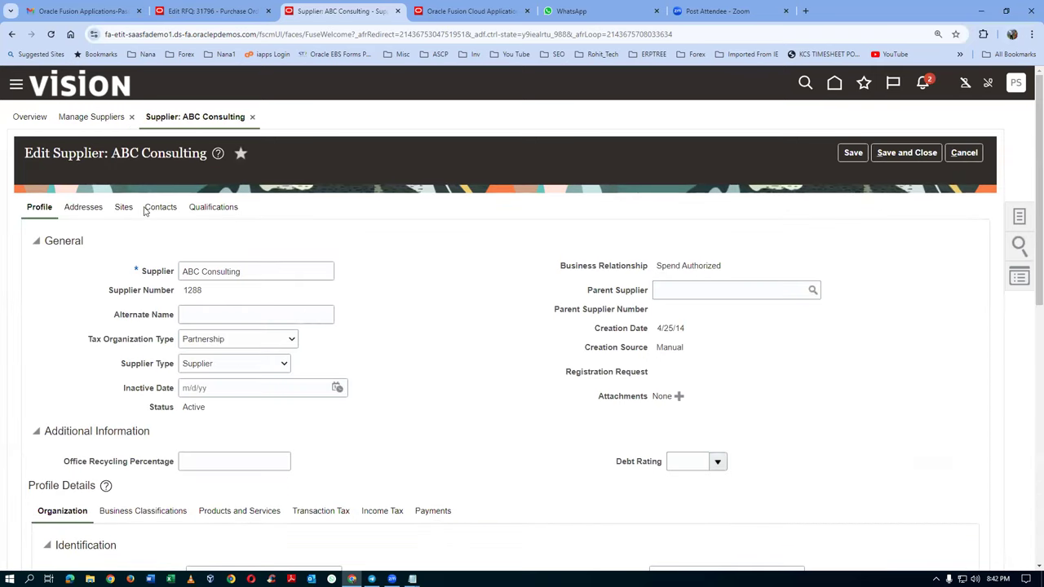
click(85, 208)
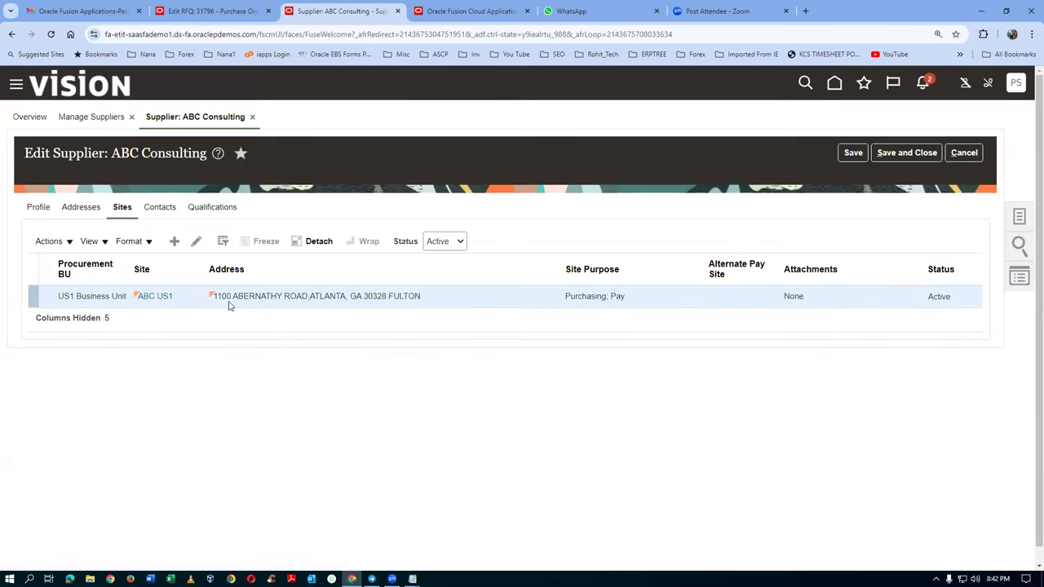
Step: Open the ABC US1 site in Edit Site to review its site purposes
click(202, 247)
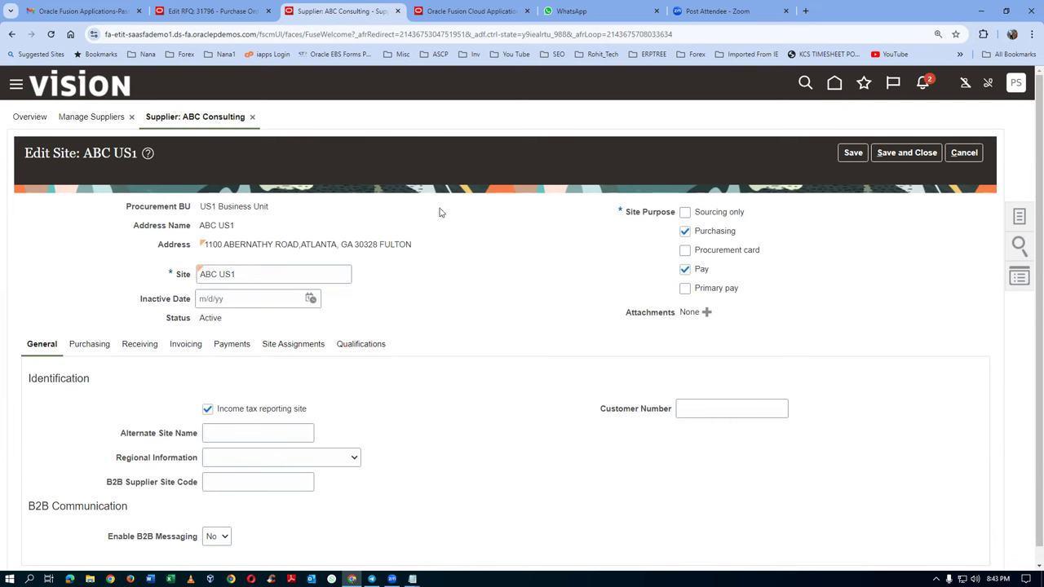
Step: On RFQ 31796, remove ABC Consulting and add Dell Inc. as the supplier
click(221, 13)
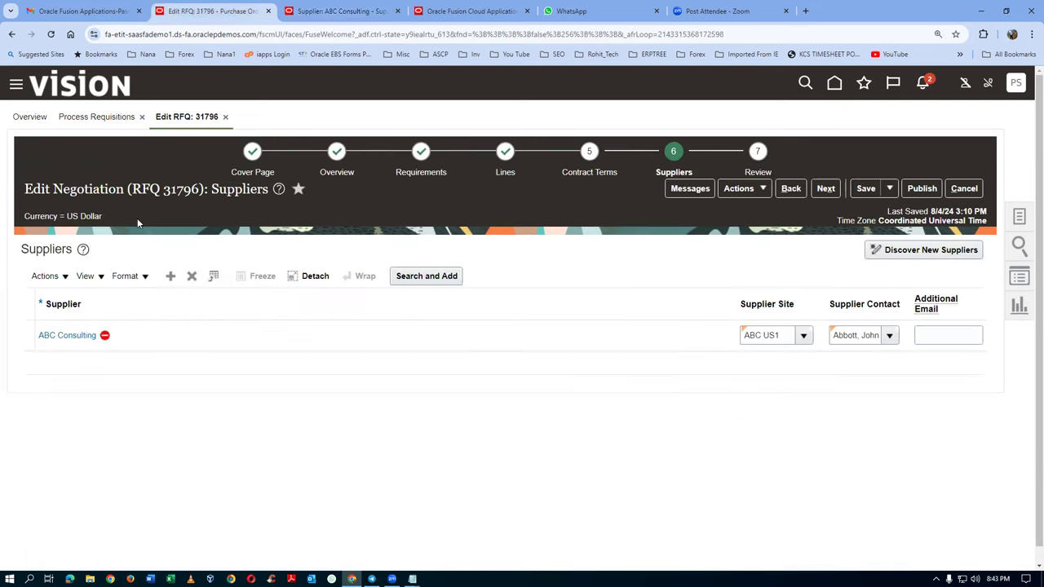
click(33, 344)
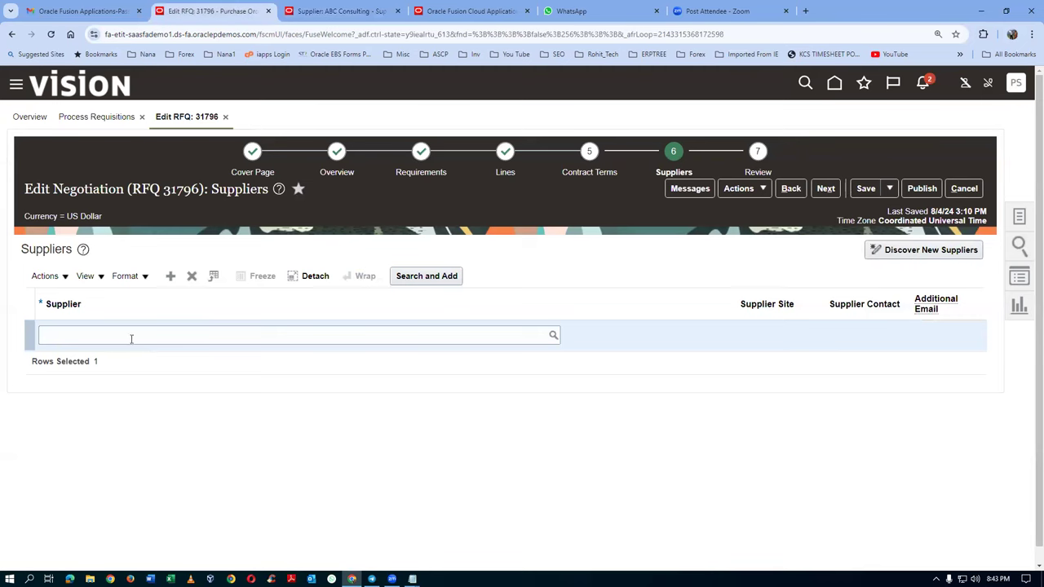
click(130, 339)
text(DELL)
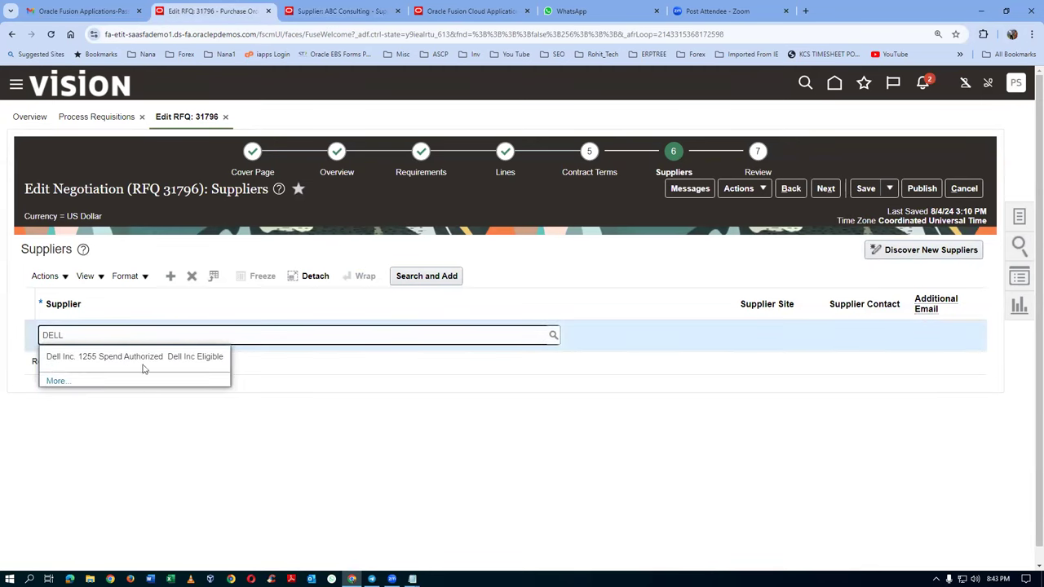
click(145, 358)
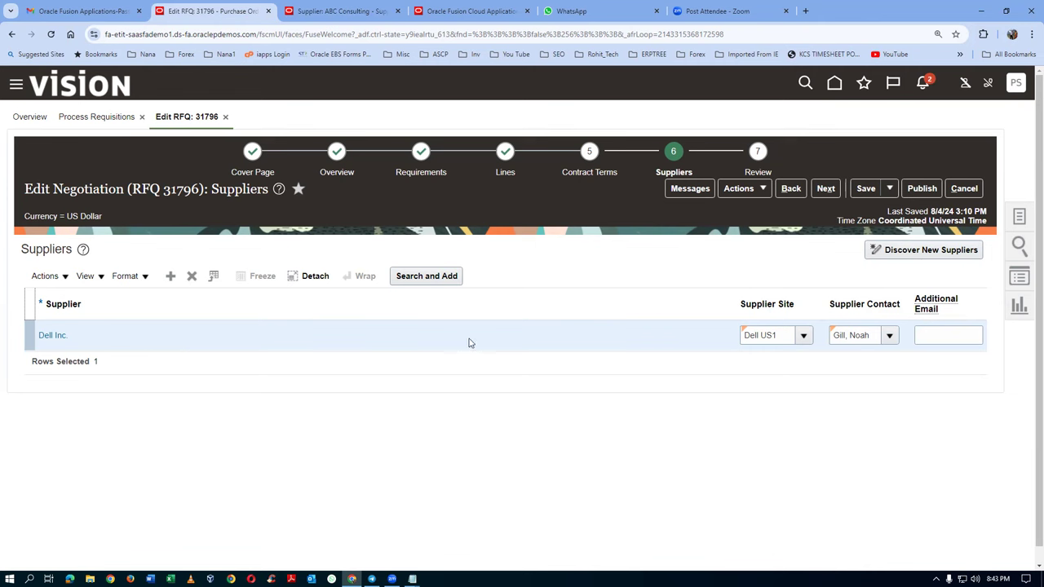
click(333, 13)
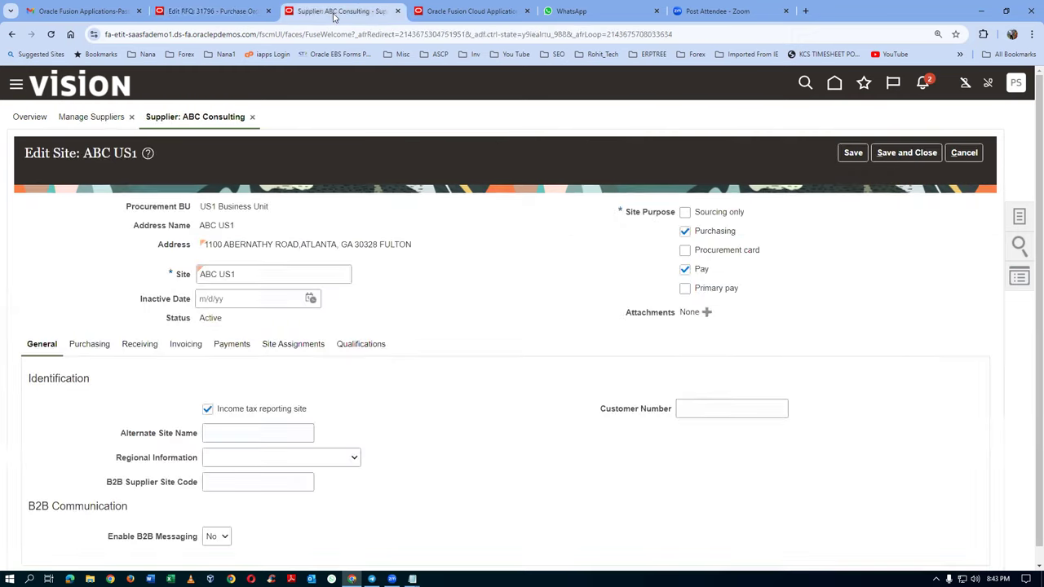
Step: Cancel the ABC US1 site edit and go to Setup and Maintenance from the home page
click(965, 154)
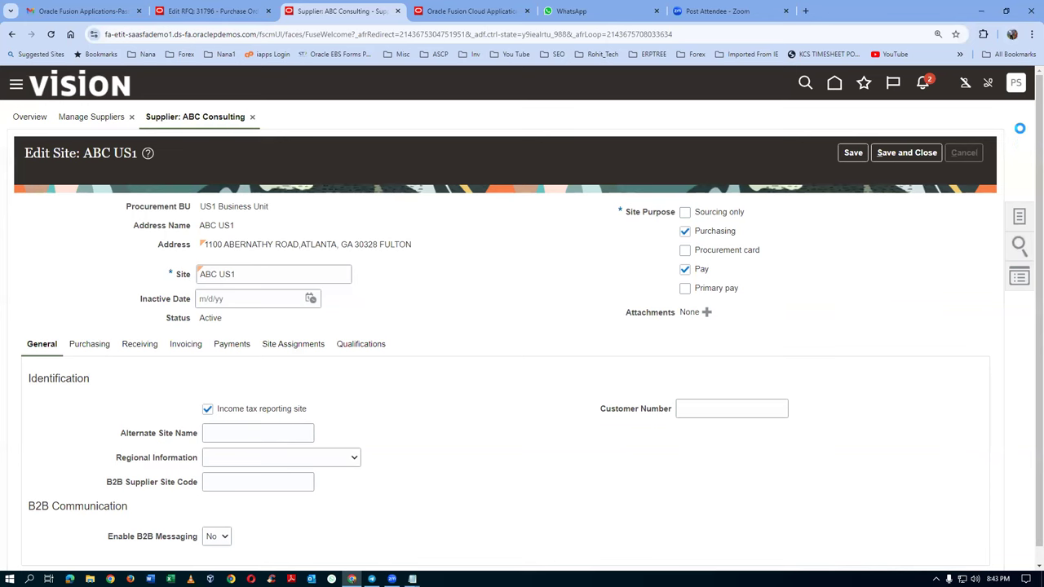
click(471, 10)
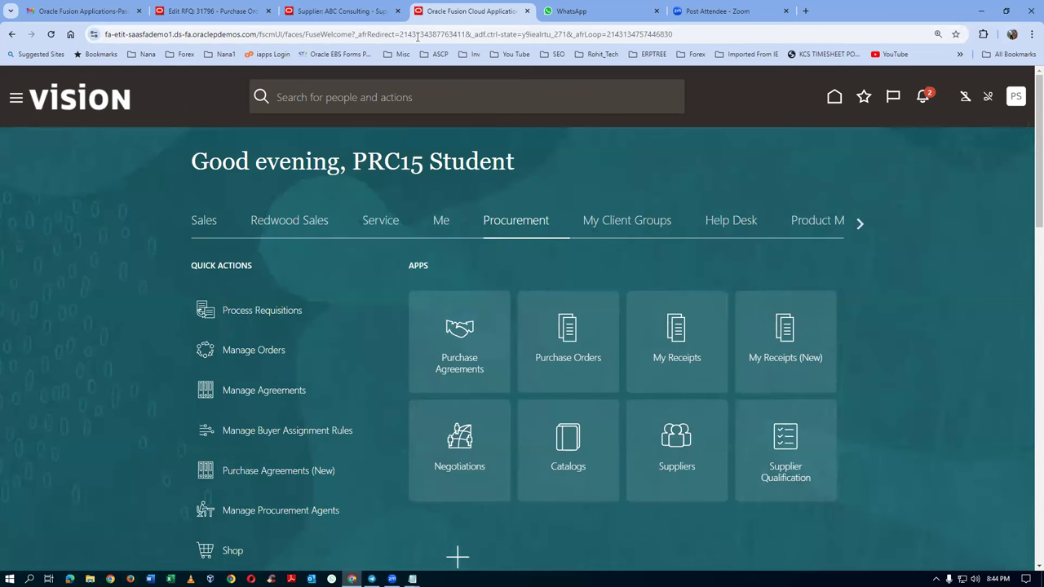
click(1016, 101)
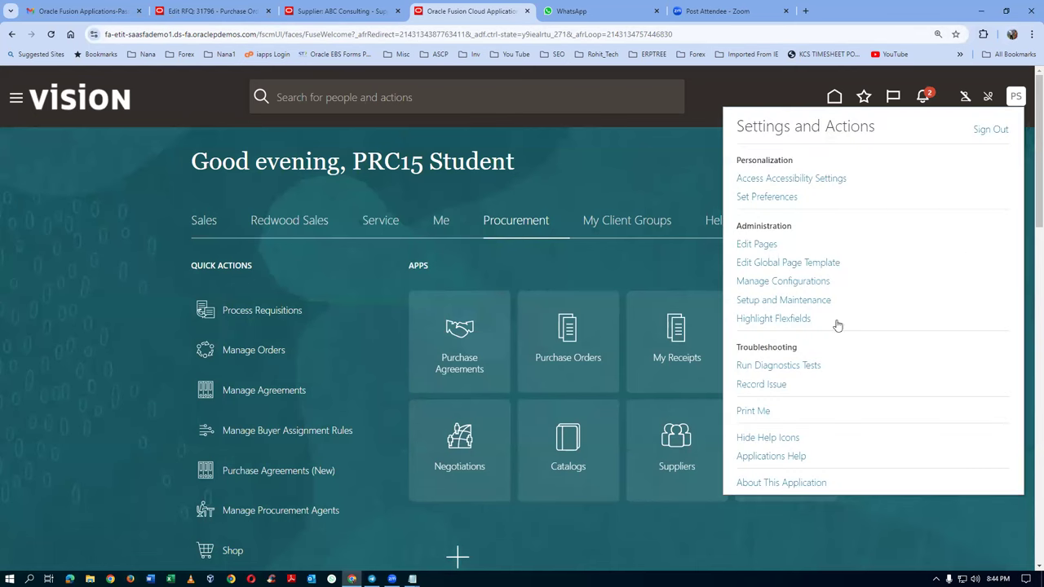
click(800, 302)
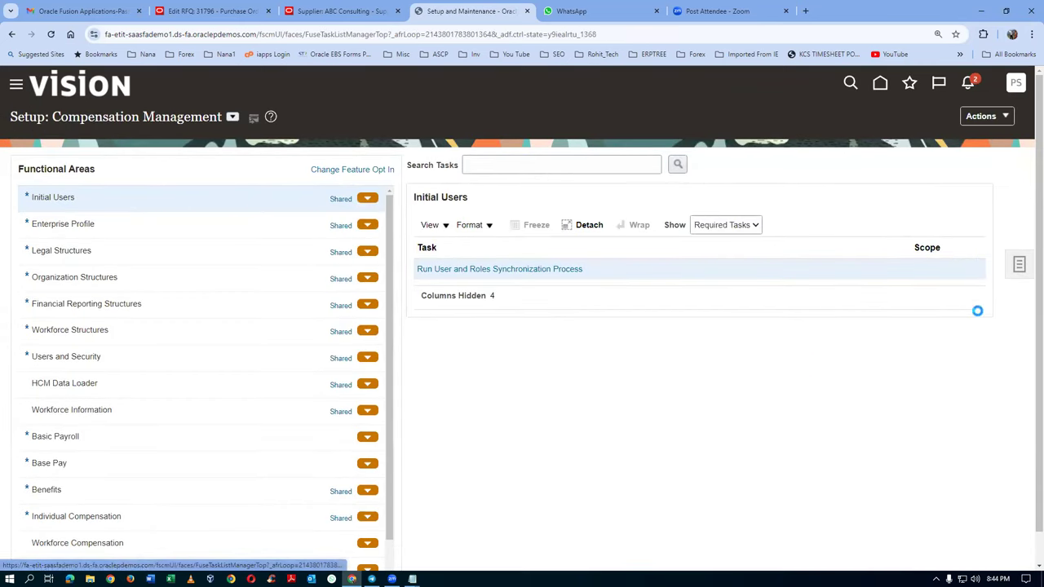
Step: Search setup tasks and open Configure Procurement Business Function, listing the procurement business units
click(897, 272)
click(318, 170)
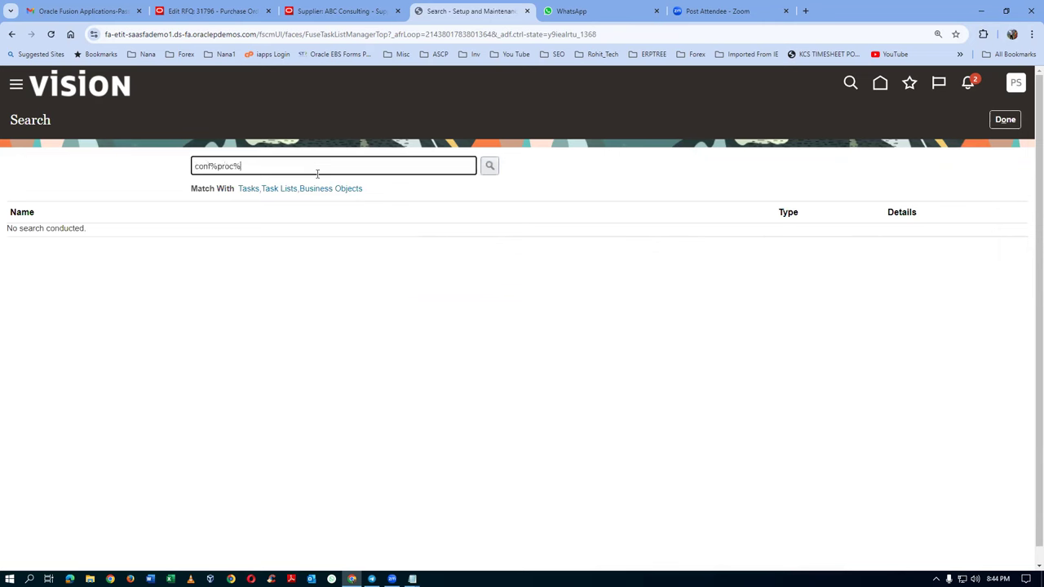
text(busi%)
key(Return)
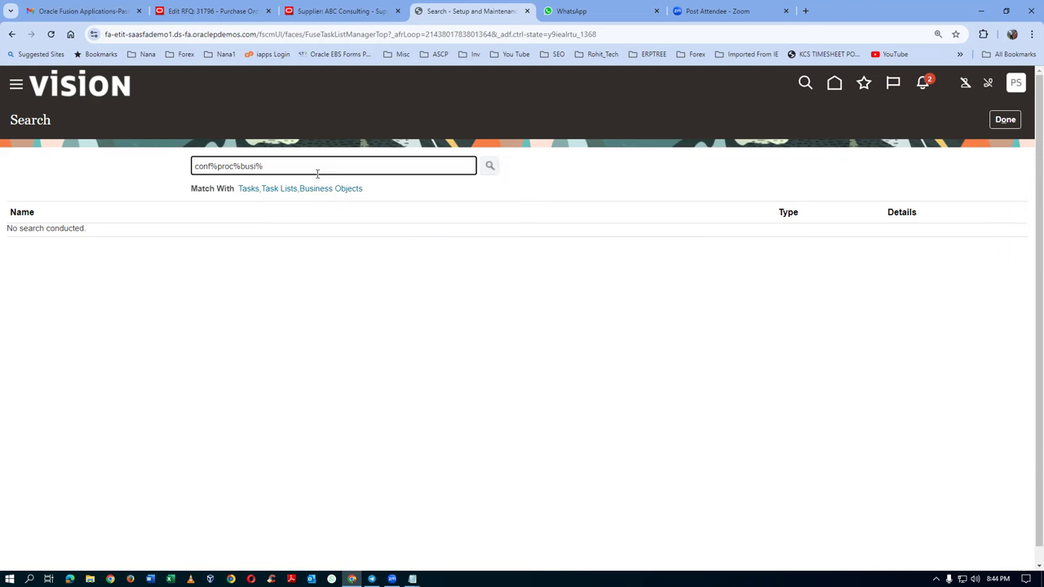
click(84, 237)
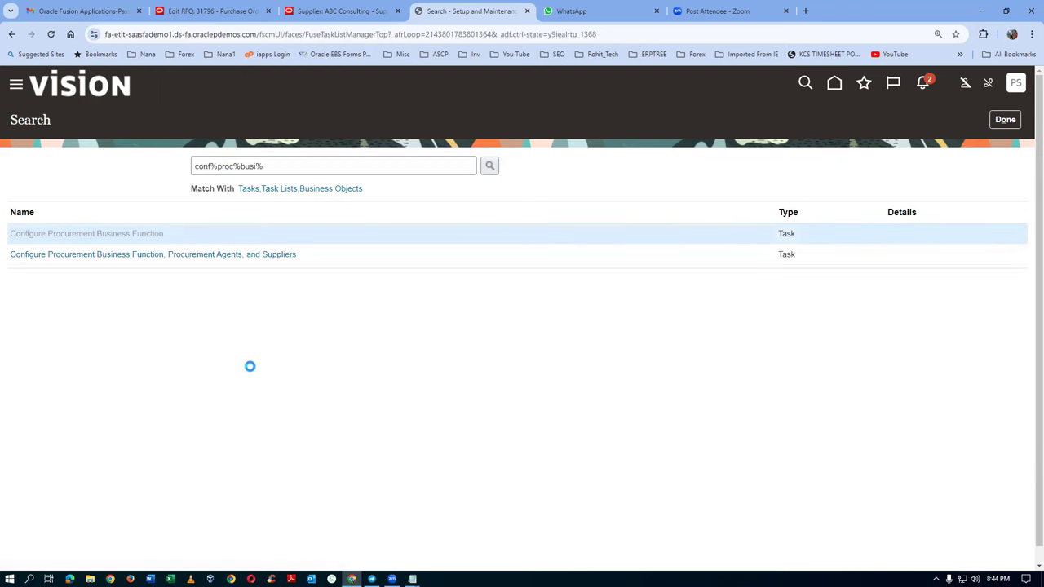
click(517, 310)
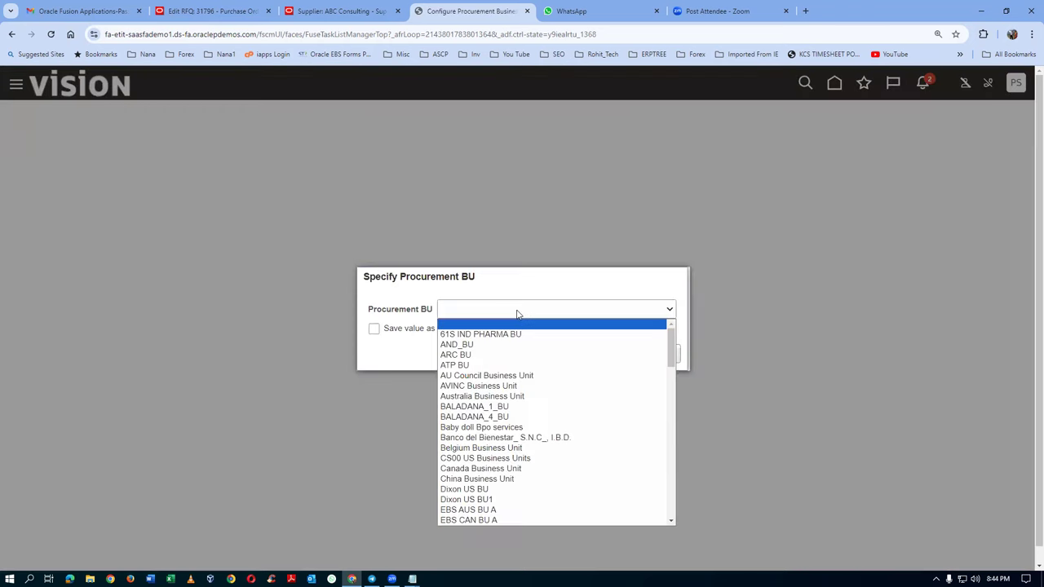
Step: Choose US1 Business Unit, turn off award and negotiation approvals, and show rank and best price in blind negotiations
text(us1)
key(Return)
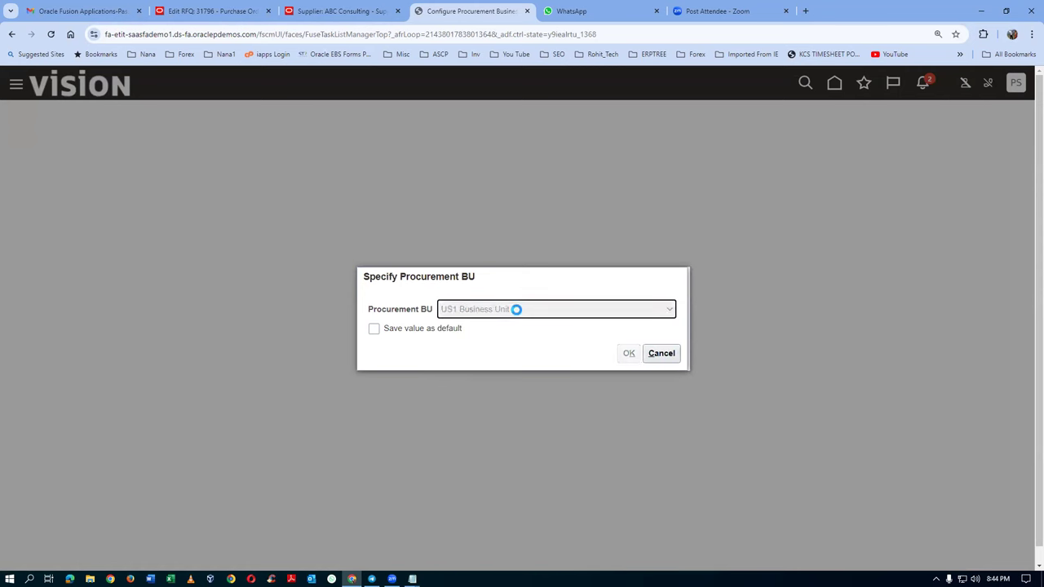
click(629, 353)
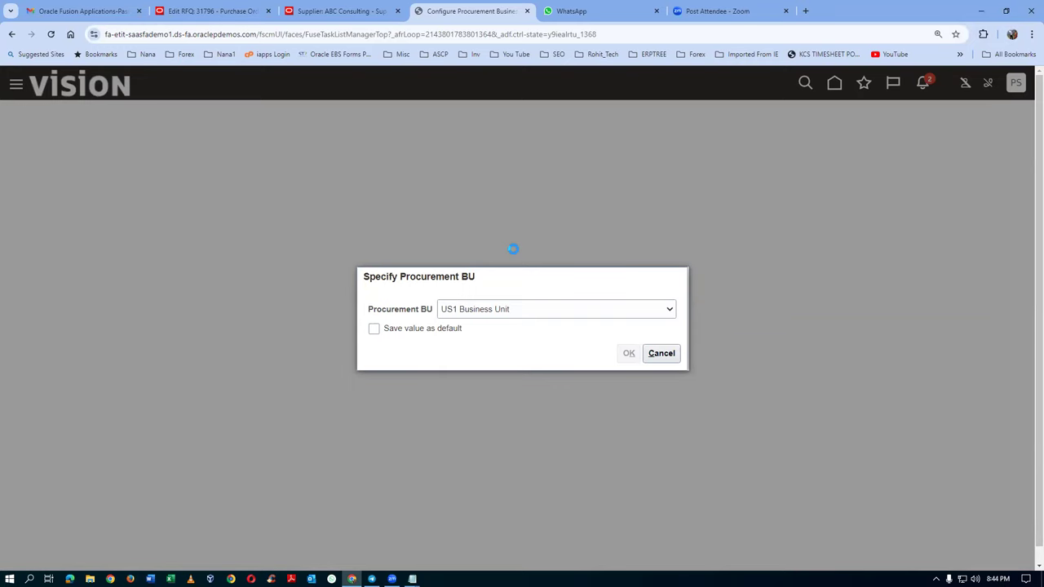
scroll(514, 254, down, 6)
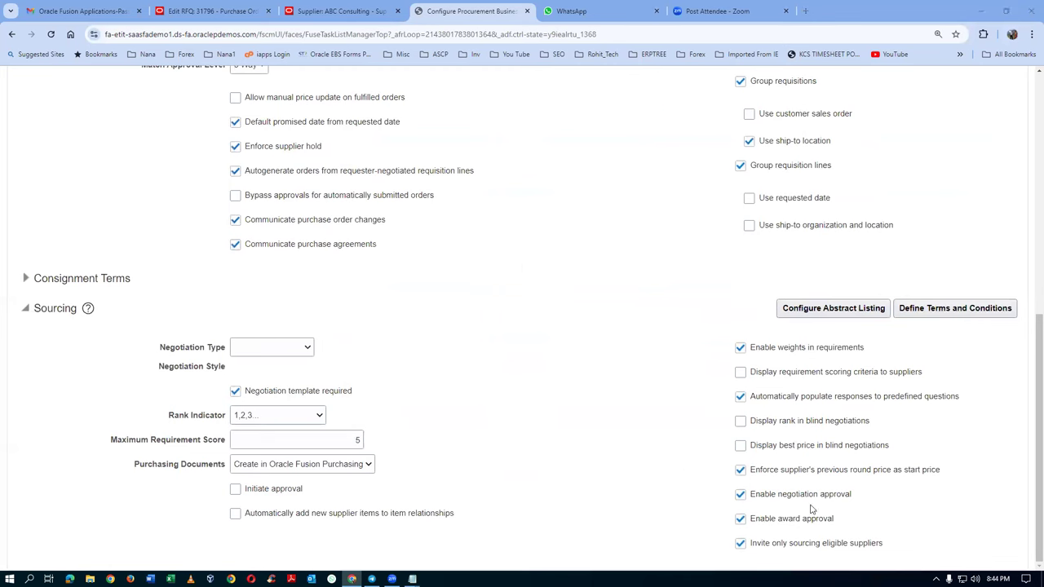
click(740, 517)
click(740, 494)
click(740, 421)
click(740, 446)
Step: Untick 'Invite only sourcing eligible suppliers' and save the business function settings
scroll(867, 281, up, 5)
scroll(866, 282, down, 2)
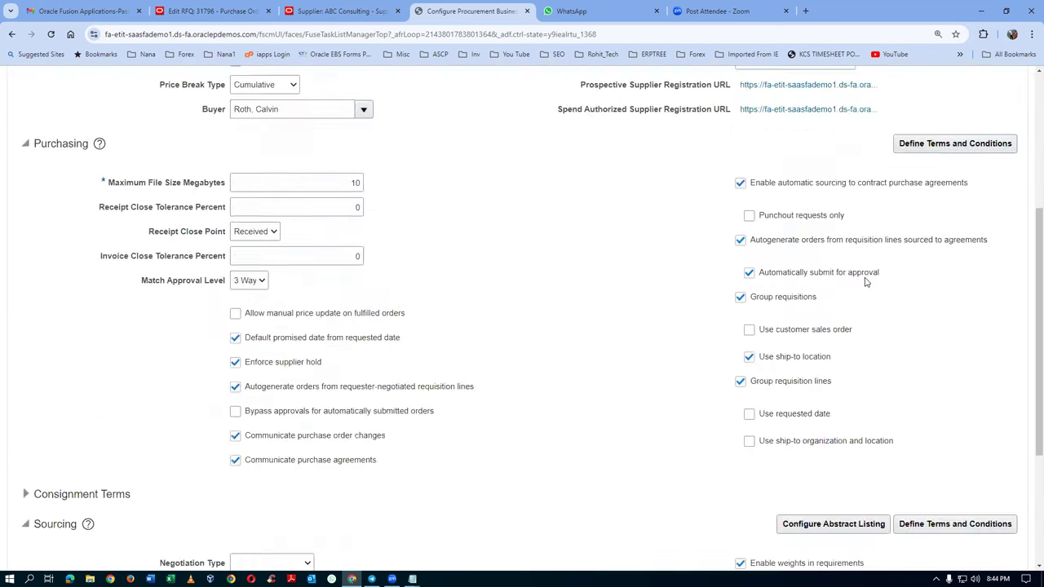
scroll(866, 281, down, 3)
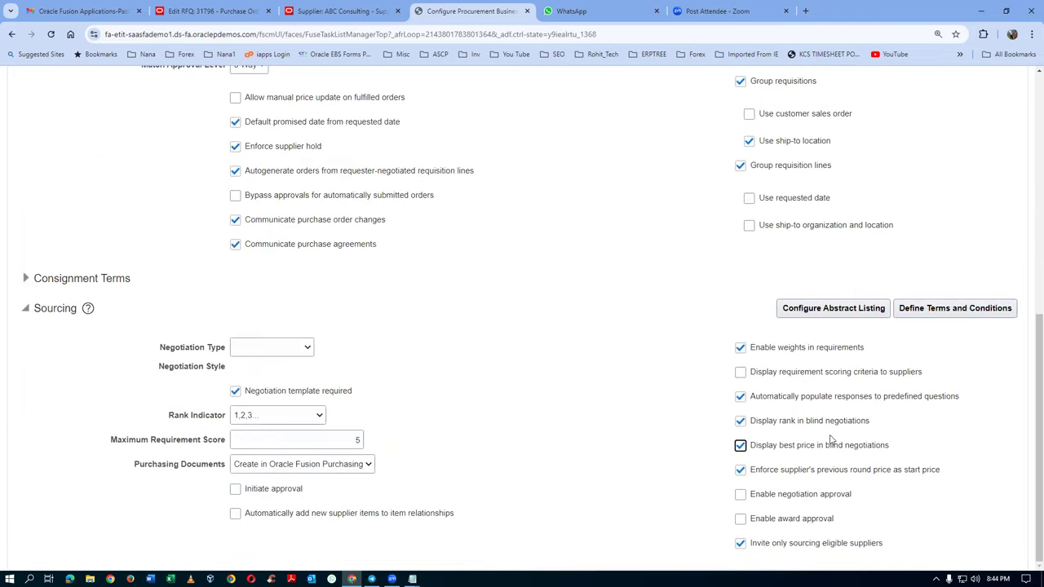
click(744, 545)
scroll(955, 194, up, 6)
click(944, 116)
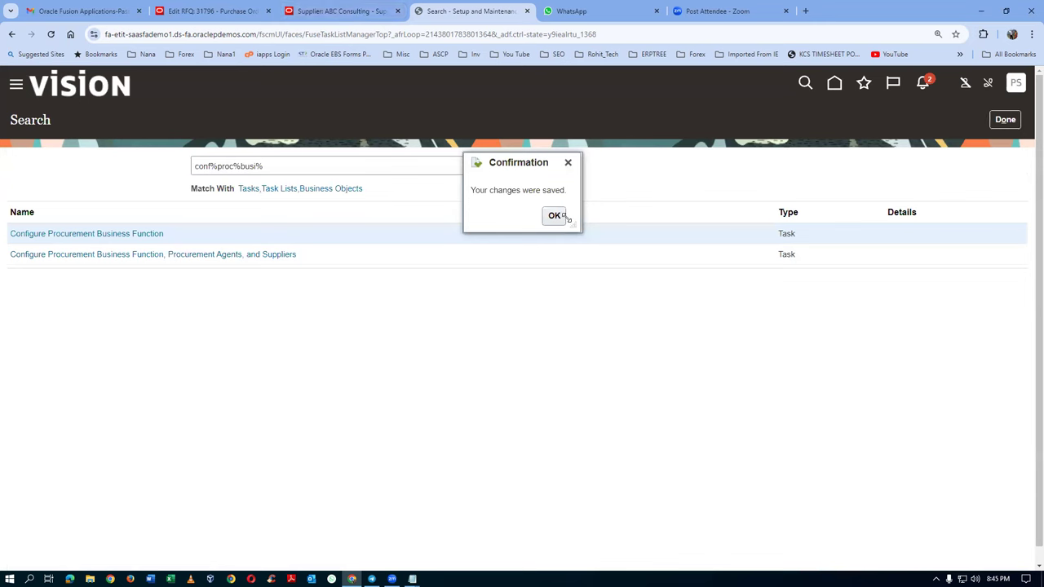
click(555, 216)
Step: Save RFQ 31796 with Dell Inc. and publish it, submitting negotiation 31796 for approval
click(330, 13)
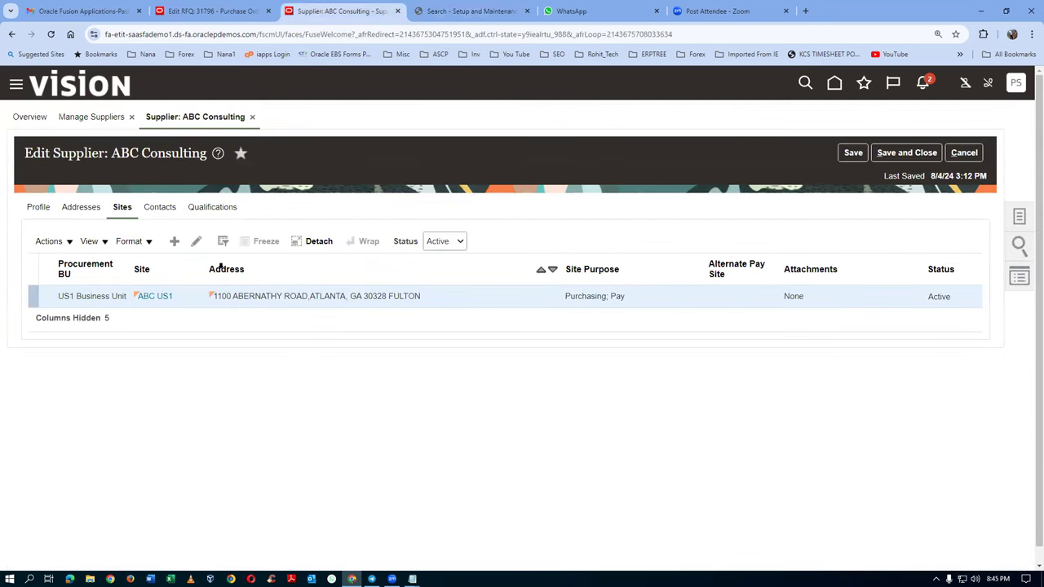
click(214, 12)
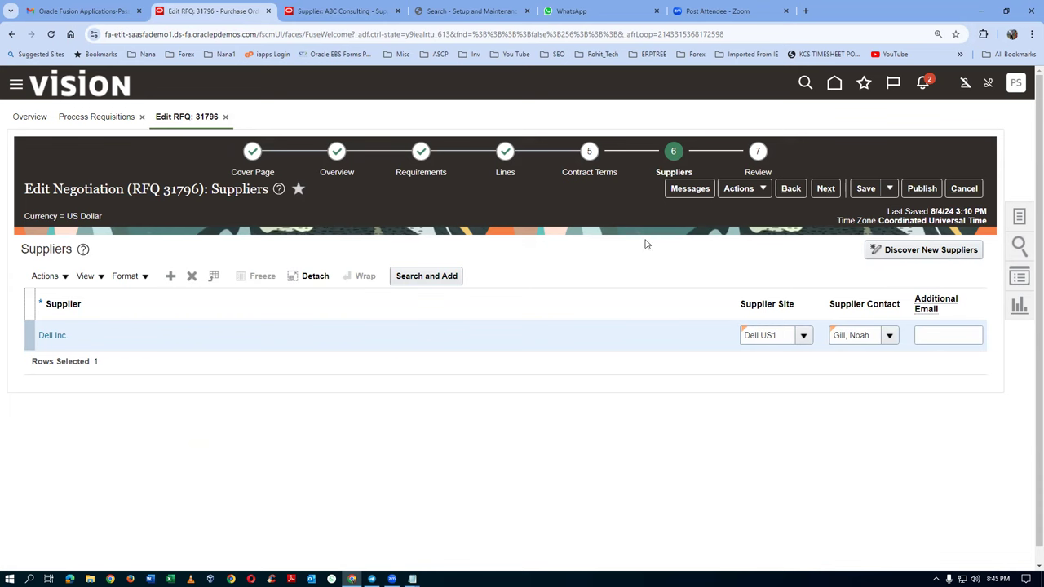
click(866, 189)
click(923, 191)
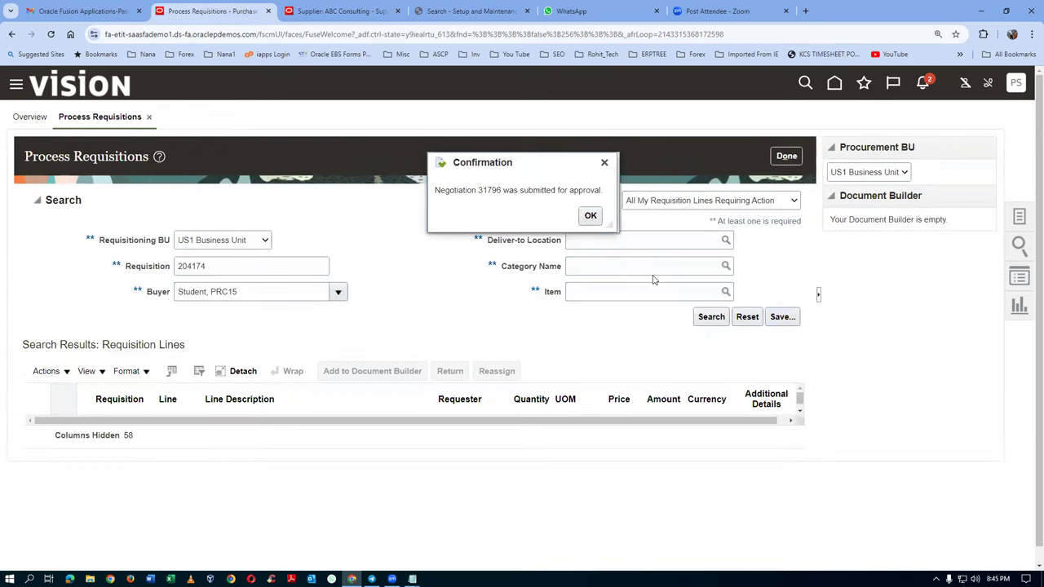
click(588, 214)
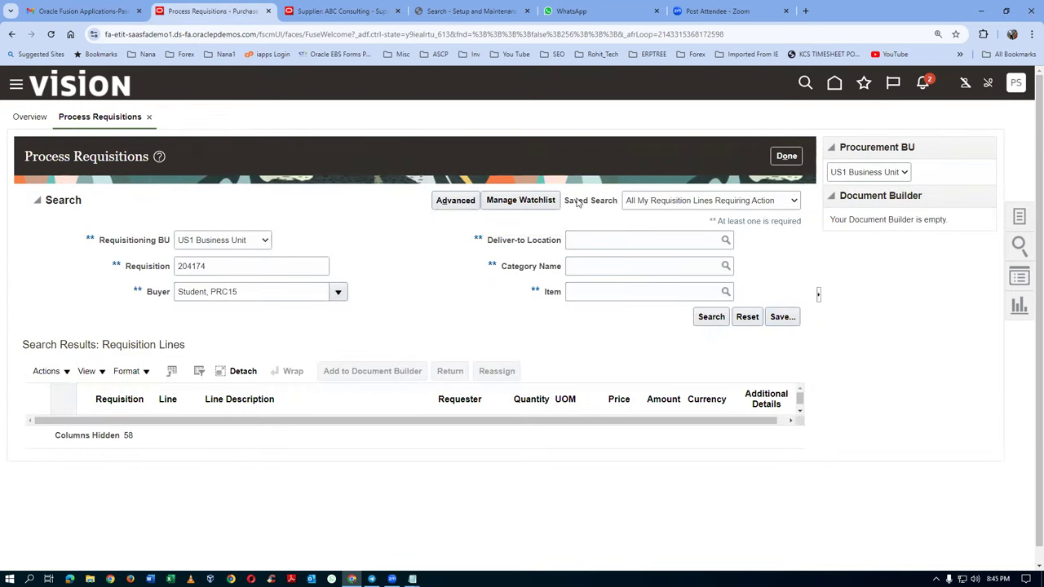
click(452, 12)
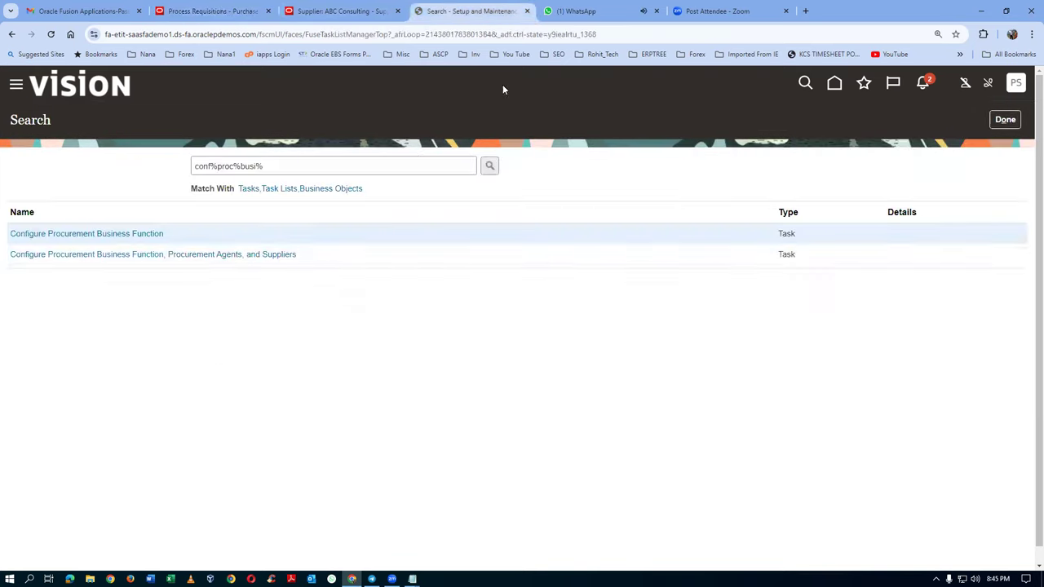
Step: From Manage Suppliers, search for 'DELL' and open the Dell Inc. supplier record
click(1003, 120)
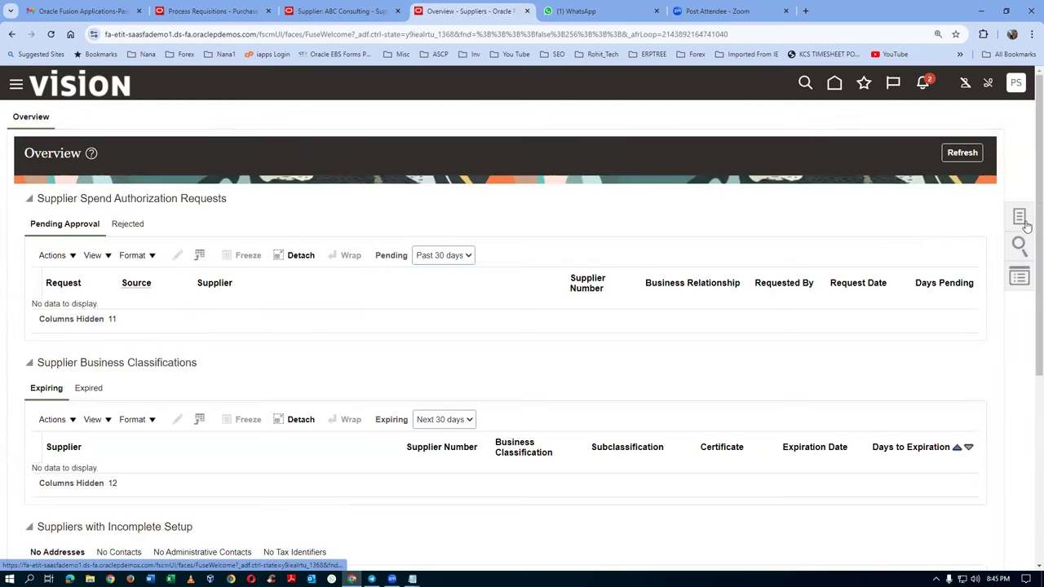
click(1019, 217)
click(938, 121)
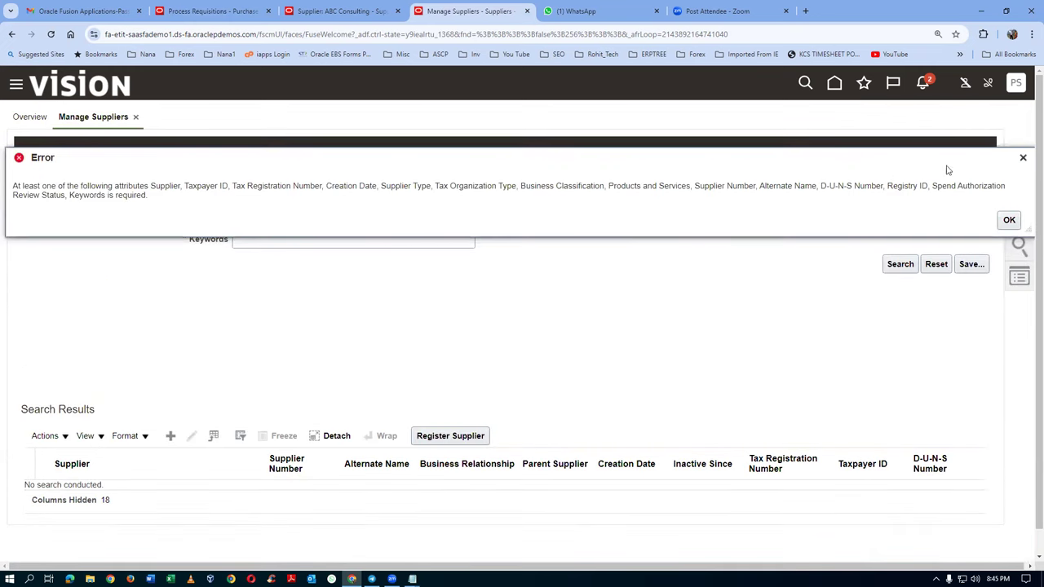
key(Return)
click(288, 239)
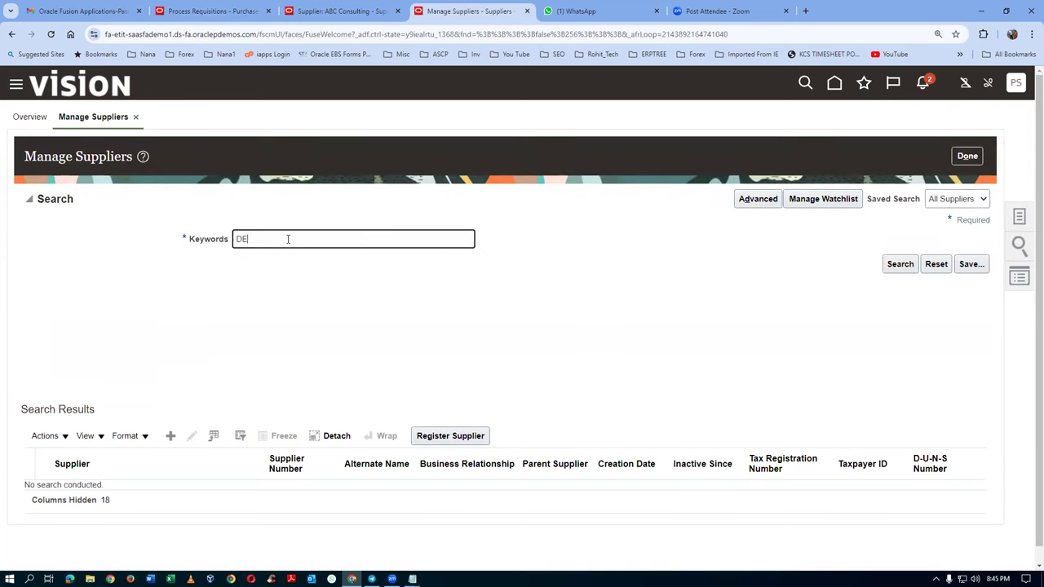
click(900, 264)
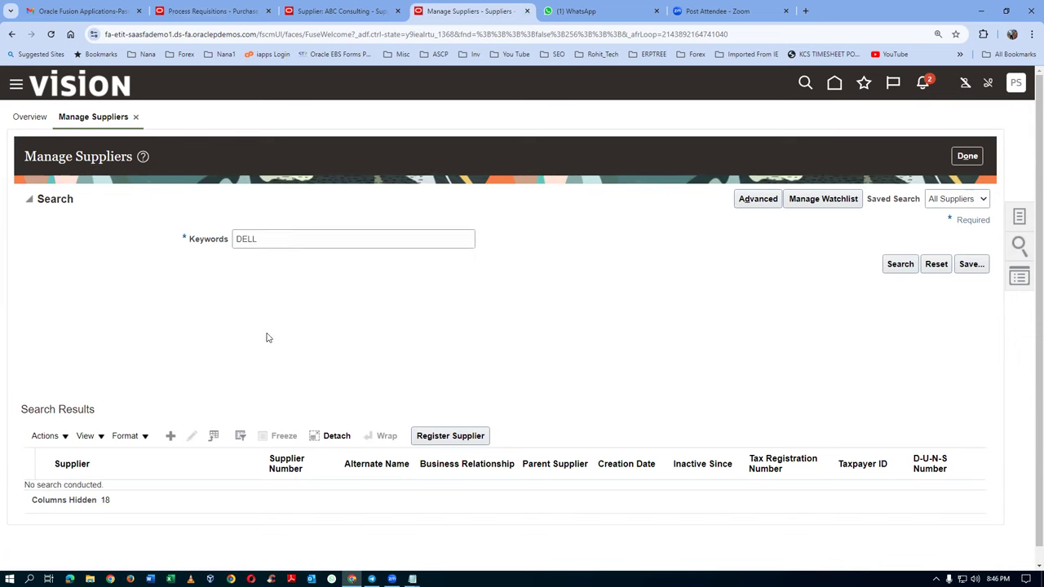
click(68, 492)
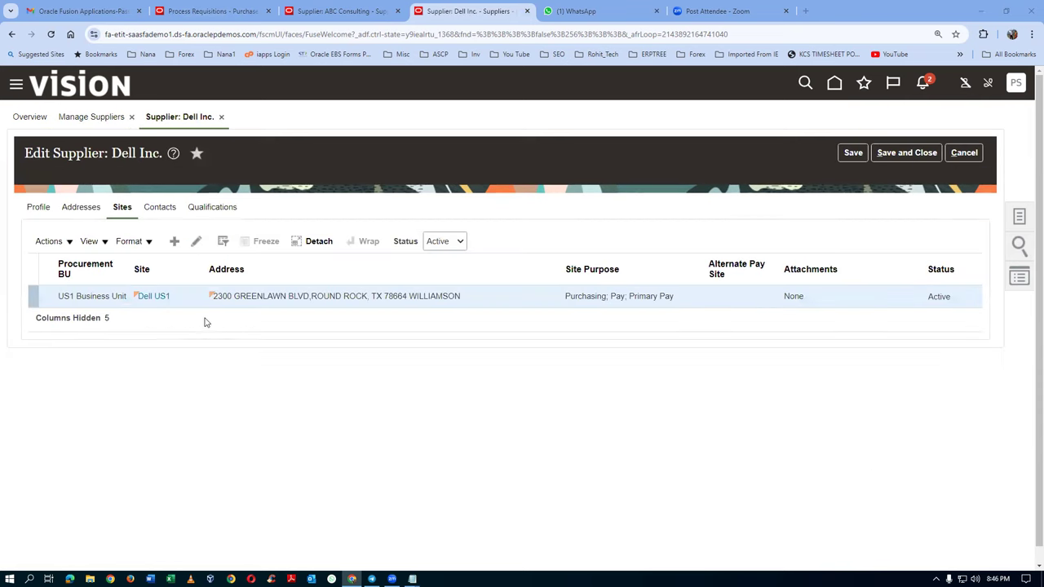
Step: View Dell Inc.'s contacts, close the ABC Consulting tab, and finish with Process Requisitions
click(160, 207)
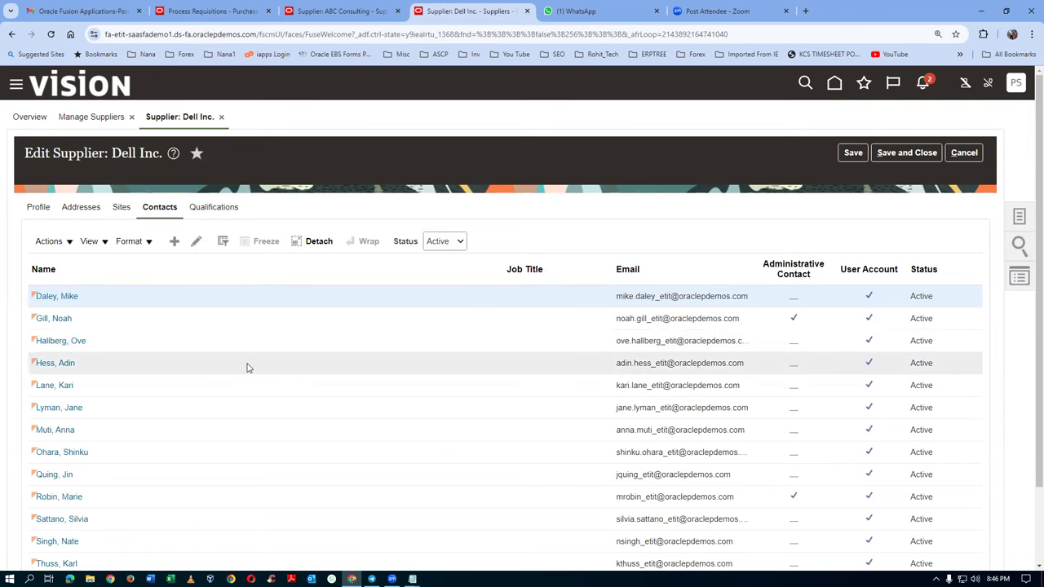
scroll(204, 466, down, 2)
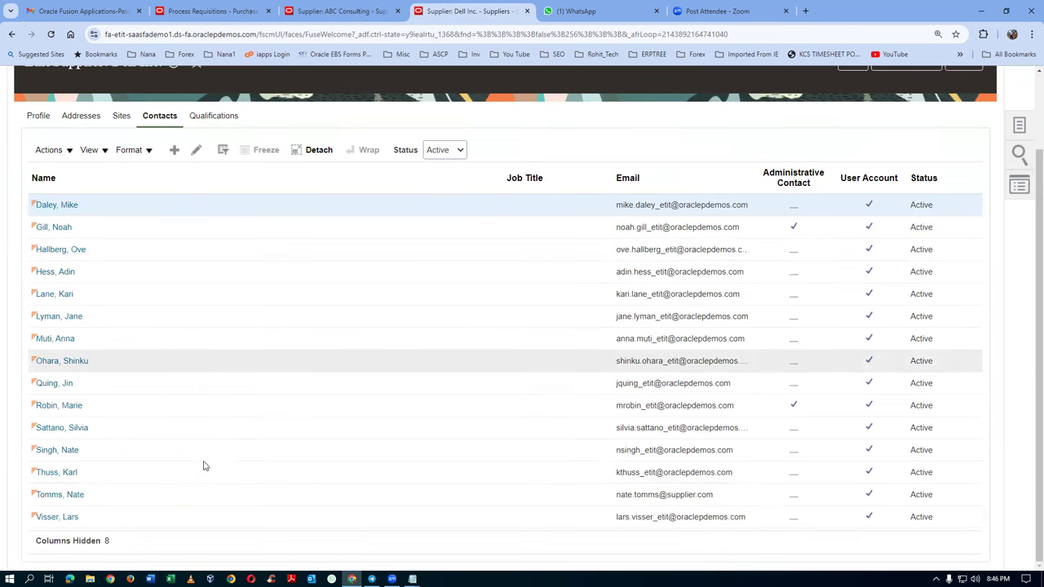
scroll(205, 465, up, 2)
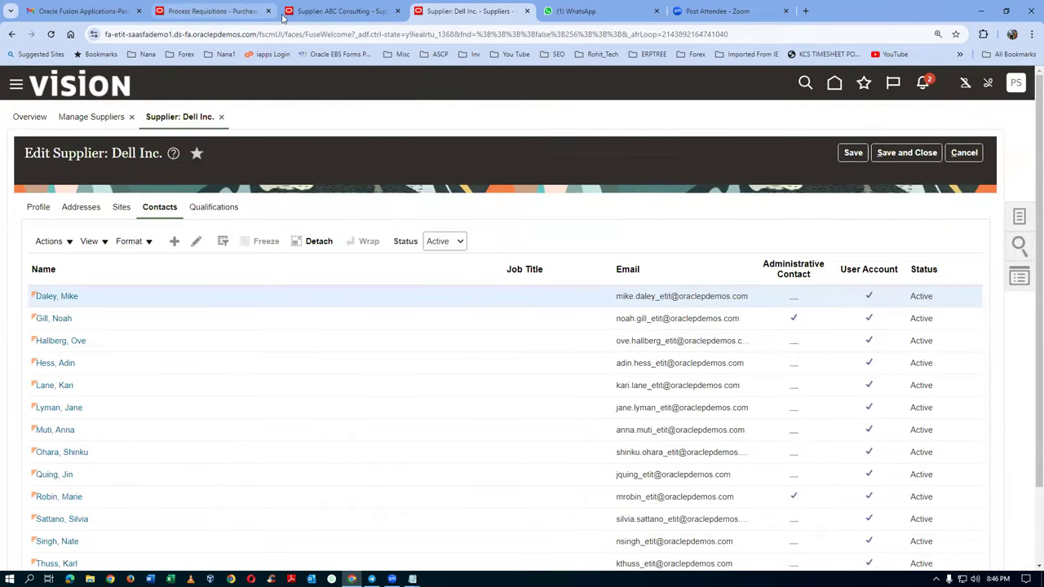
click(331, 14)
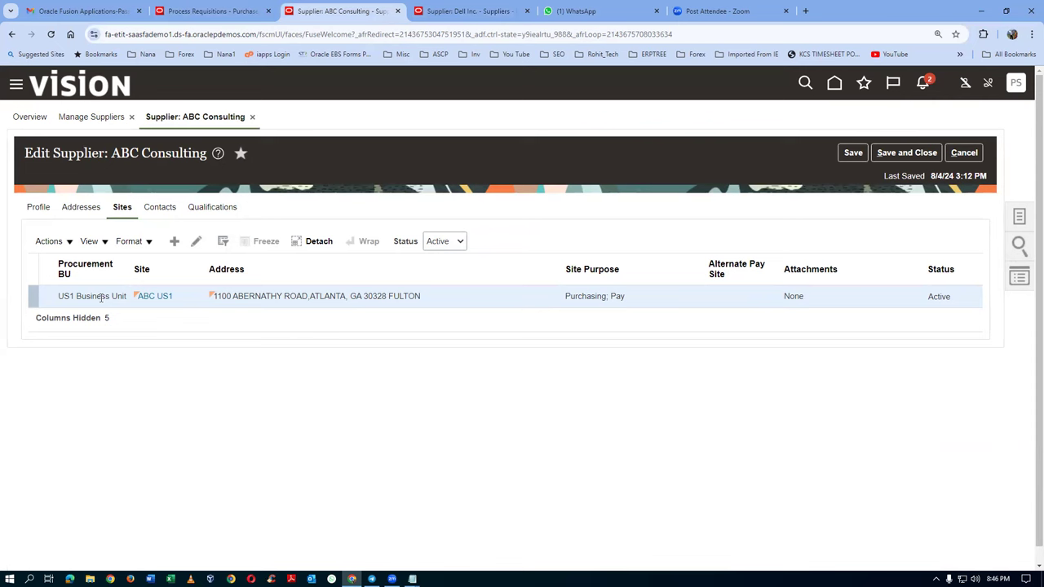
click(397, 12)
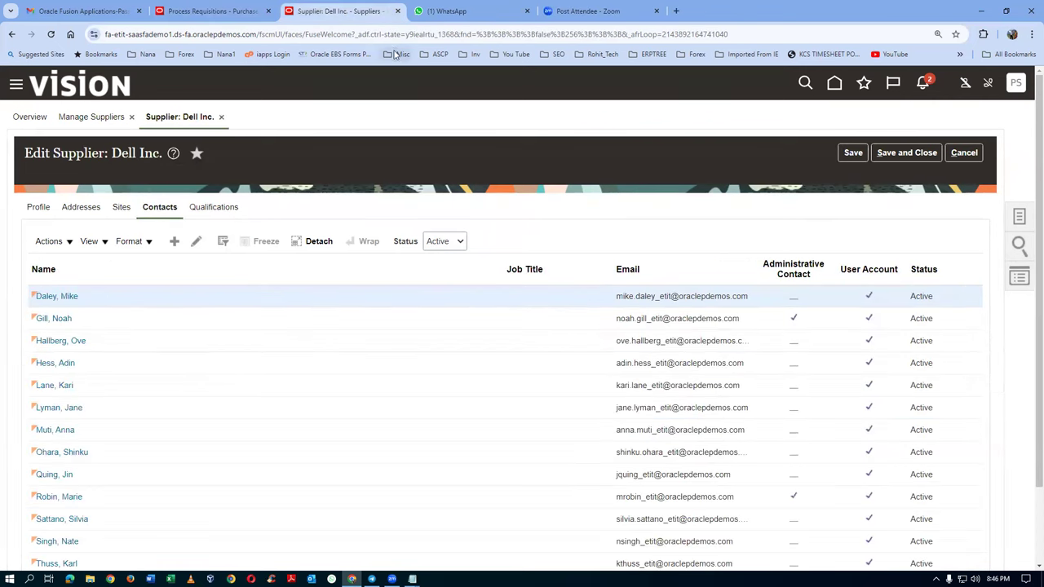
click(231, 11)
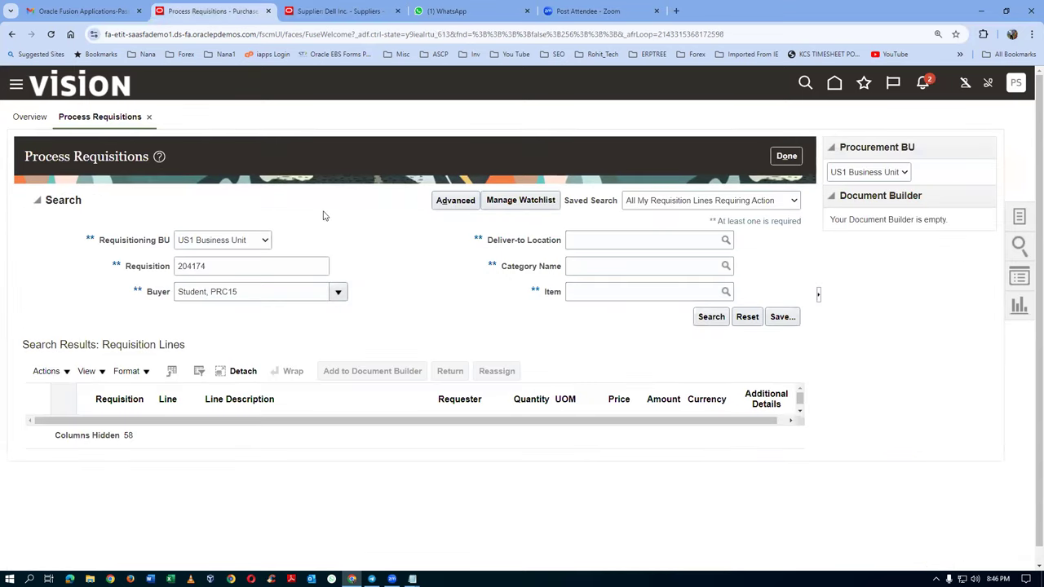
click(781, 161)
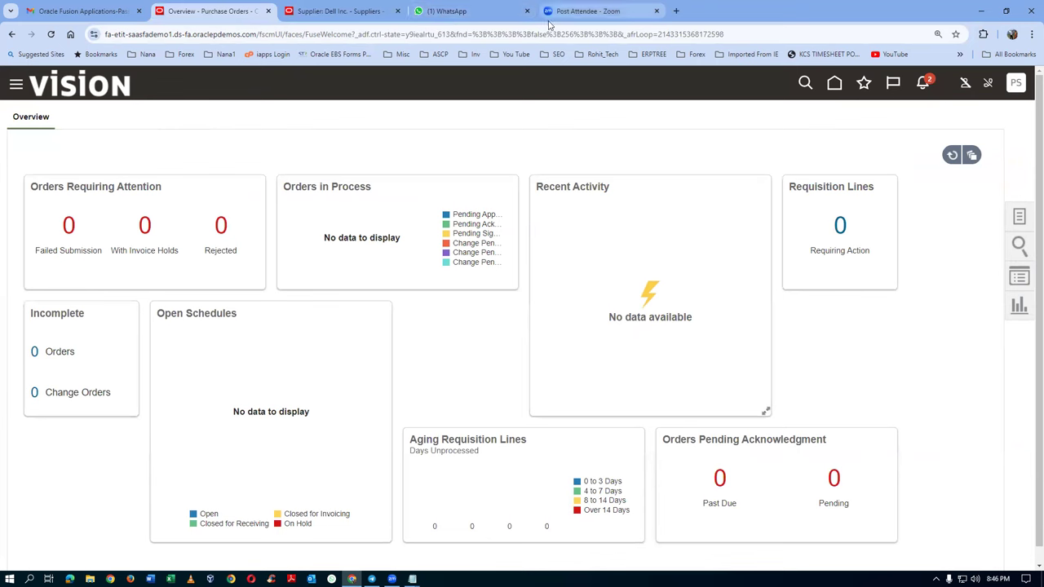
Step: Filter Dell Inc.'s contacts by name 'US', then switch to its Sites
click(338, 10)
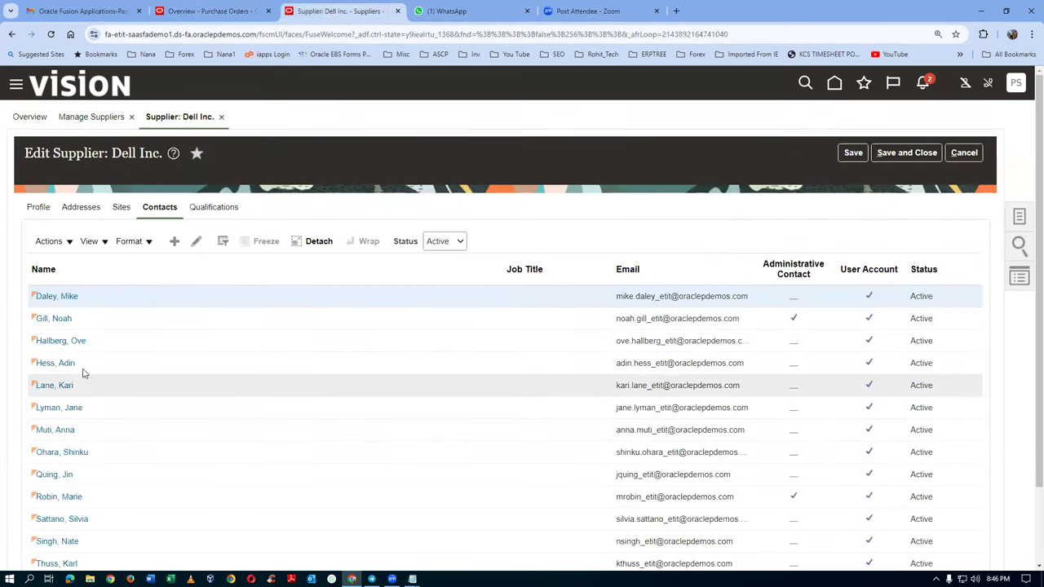
scroll(104, 414, down, 2)
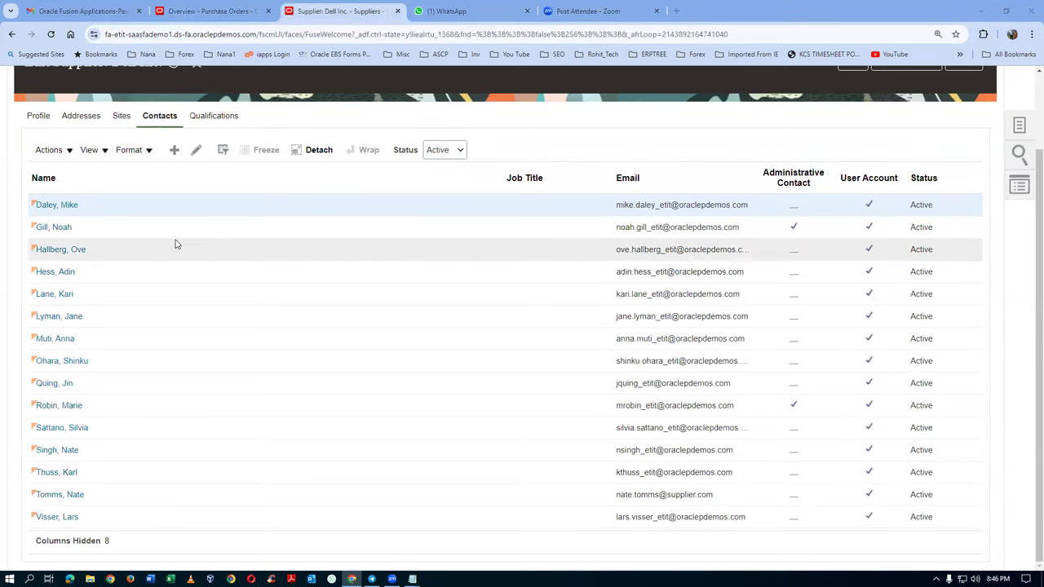
click(223, 149)
click(166, 176)
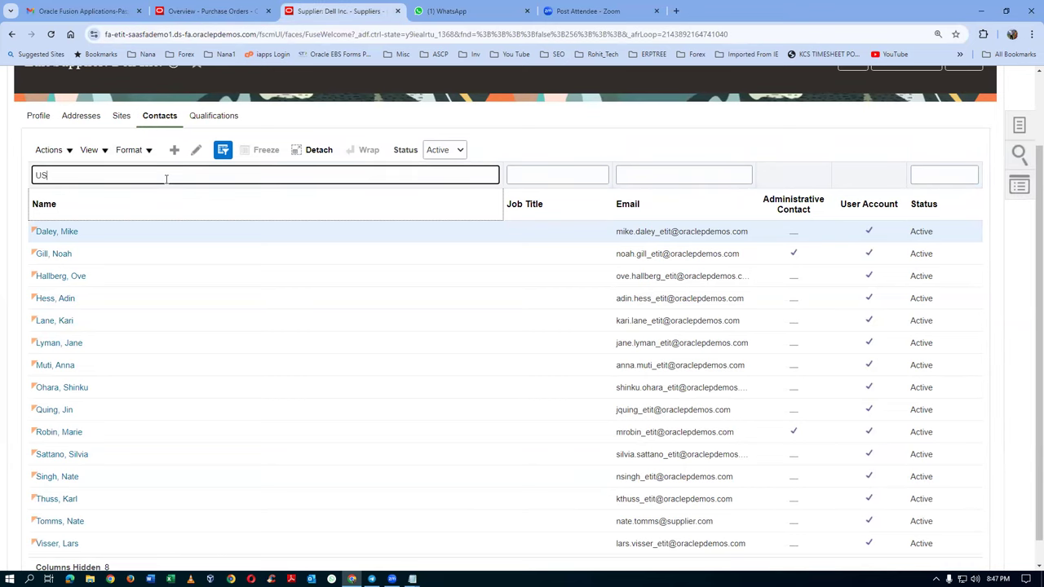
text(US)
key(Return)
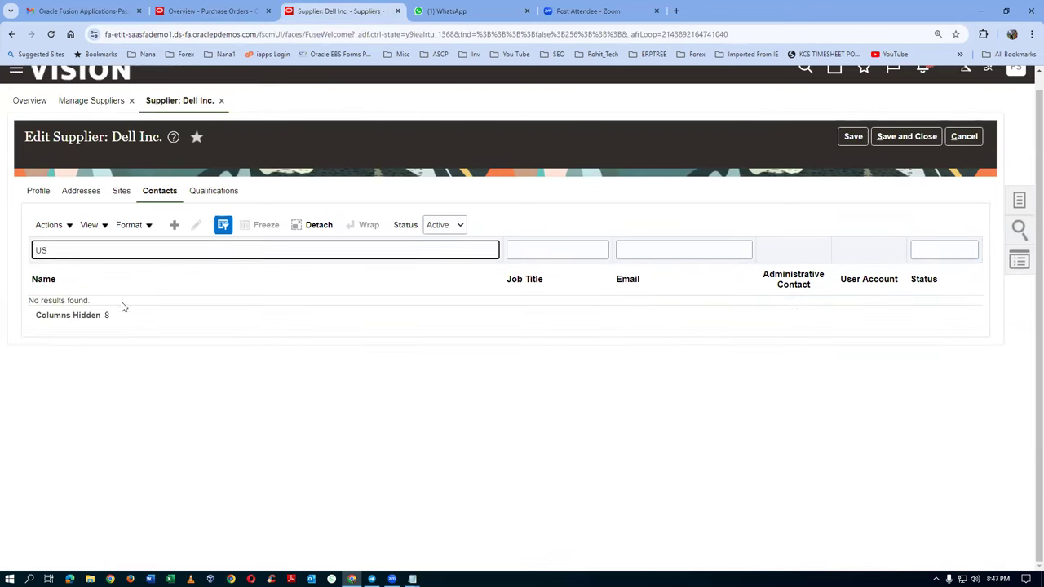
click(120, 192)
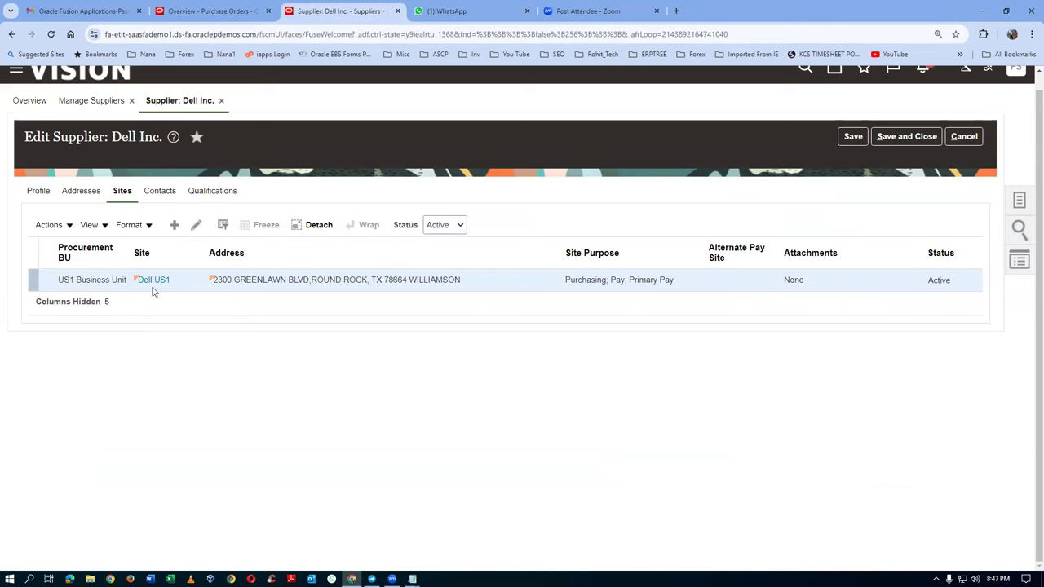
Step: Copy the Dell US1 site's full address text and leave the site without saving
click(154, 282)
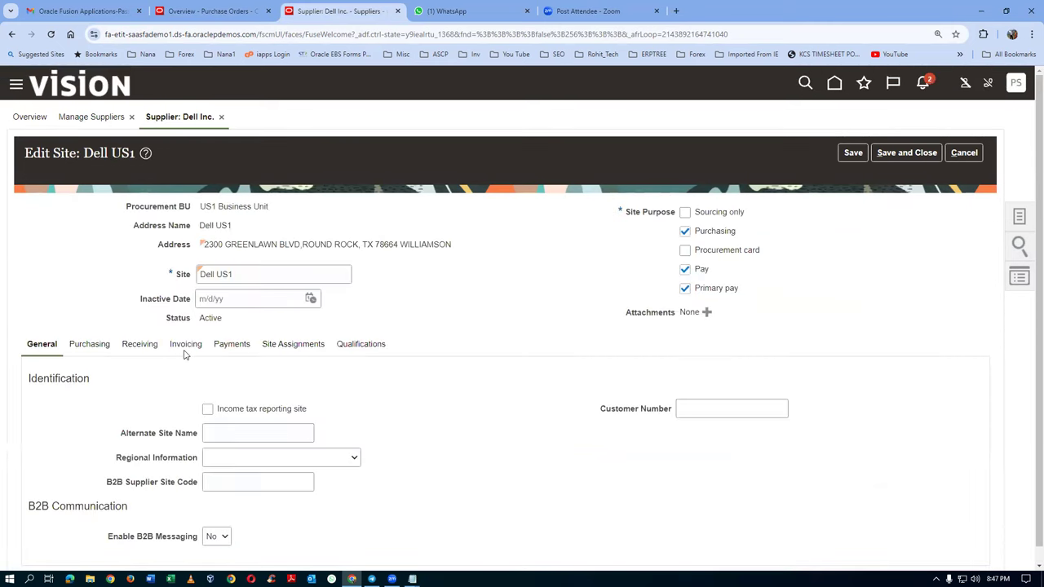
scroll(316, 315, down, 1)
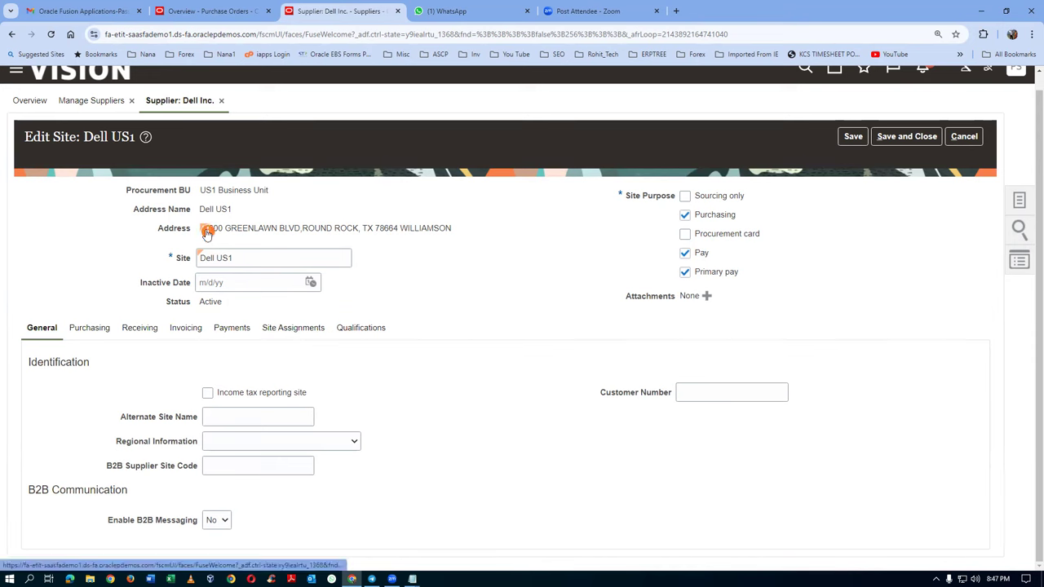
drag(453, 227, 207, 231)
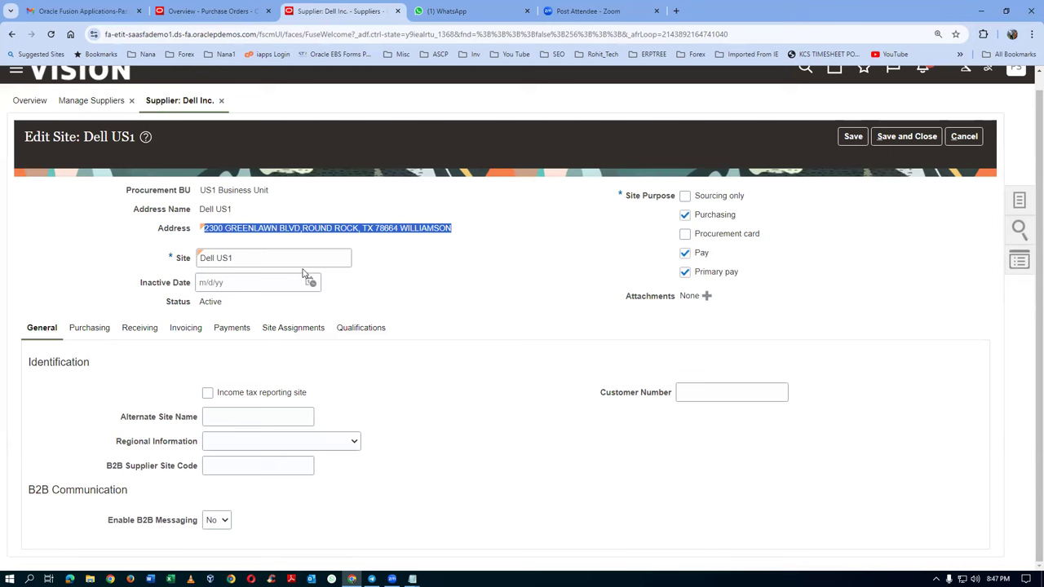
click(964, 139)
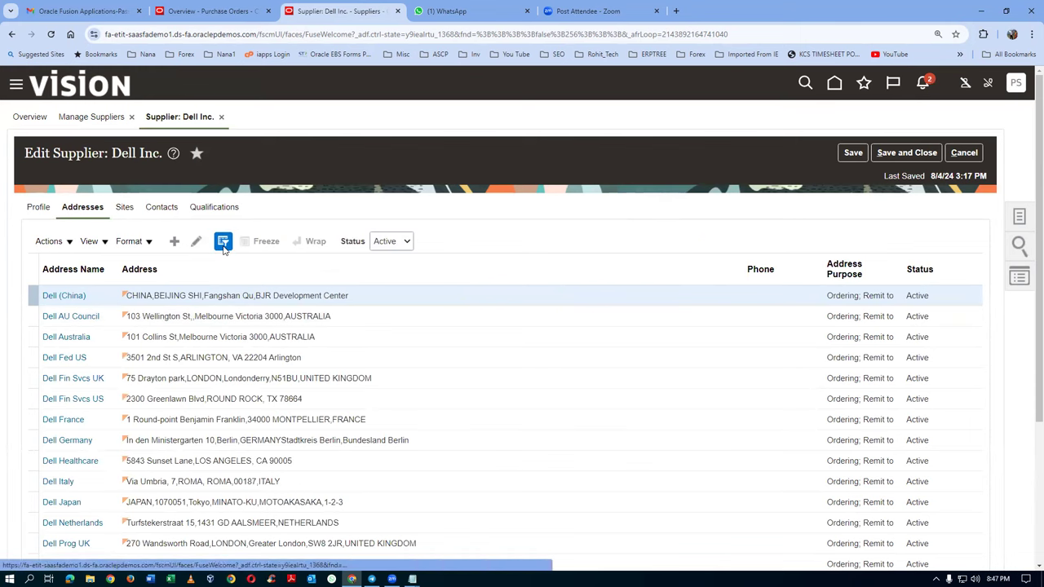
Step: Filter Dell's addresses by Address Name using the copied Greenlawn Blvd address
click(223, 243)
click(73, 263)
key(ctrl+v)
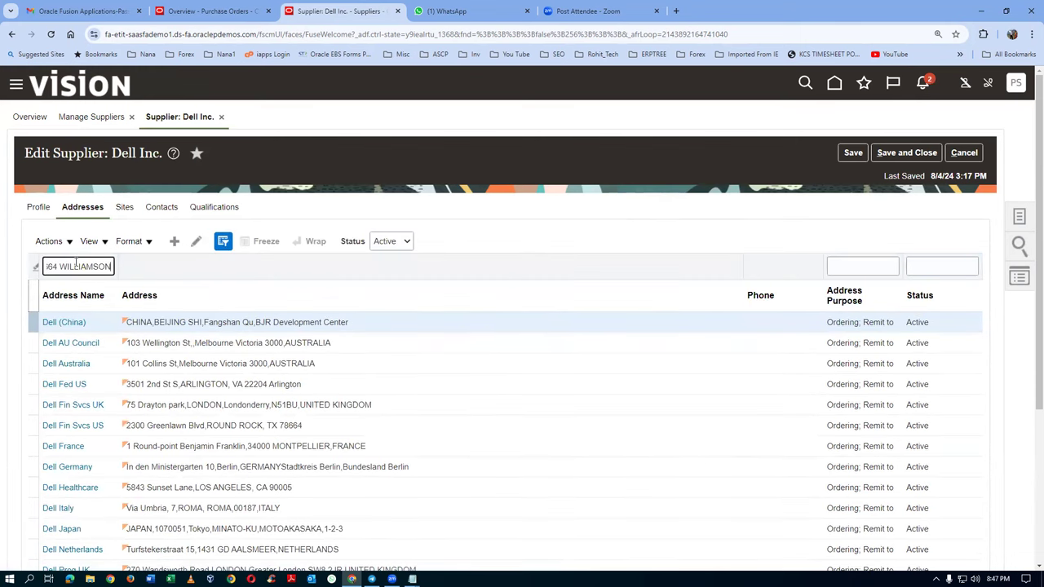
key(Return)
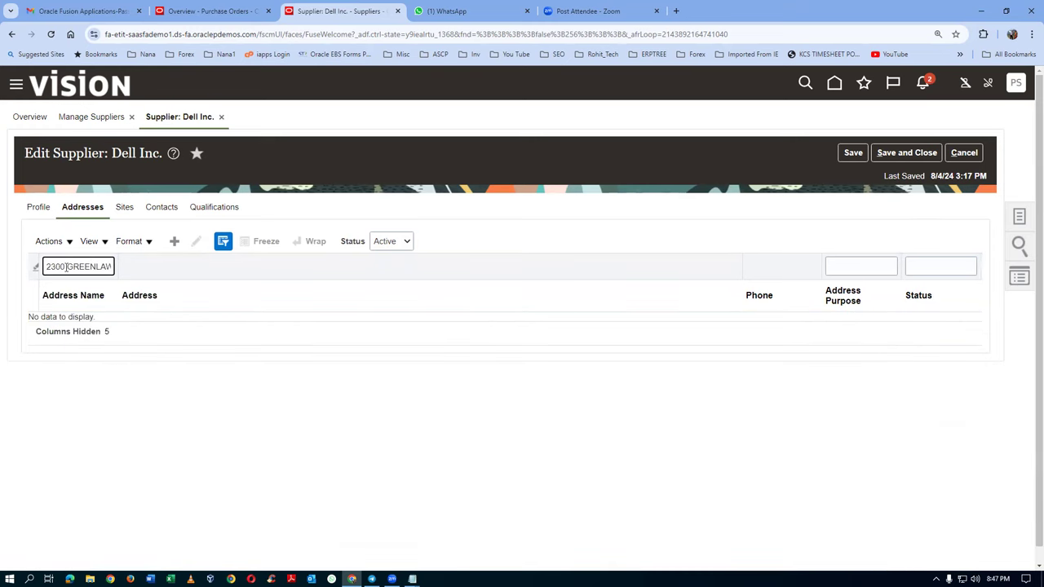
Step: Clear the address filter to list every Dell address, then paste the copied address back into it
key(Delete)
key(Delete)
key(Delete)
key(Delete)
key(Delete)
key(Delete)
key(Delete)
key(Delete)
key(Delete)
key(Delete)
key(Delete)
key(Delete)
key(Delete)
key(Delete)
key(Delete)
key(Delete)
key(Delete)
key(Delete)
key(Delete)
key(Delete)
key(ctrl+a)
key(Delete)
key(Return)
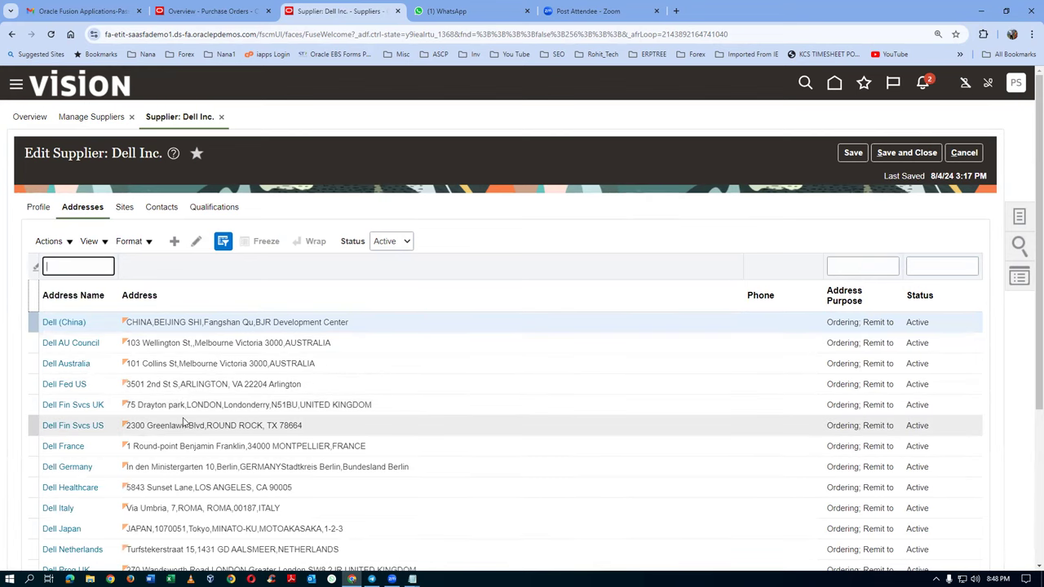
scroll(181, 412, down, 2)
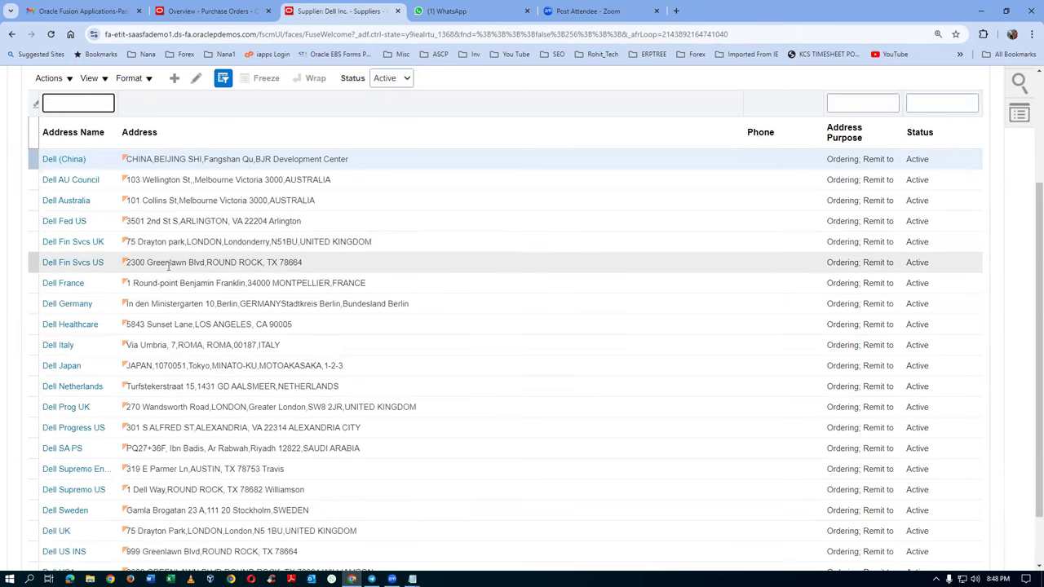
click(70, 264)
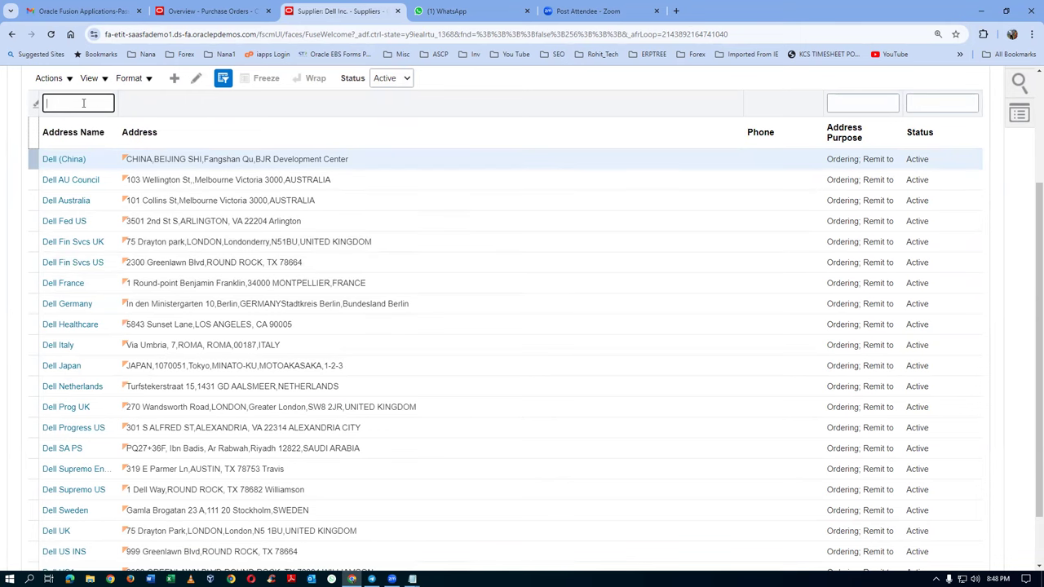
key(ctrl+v)
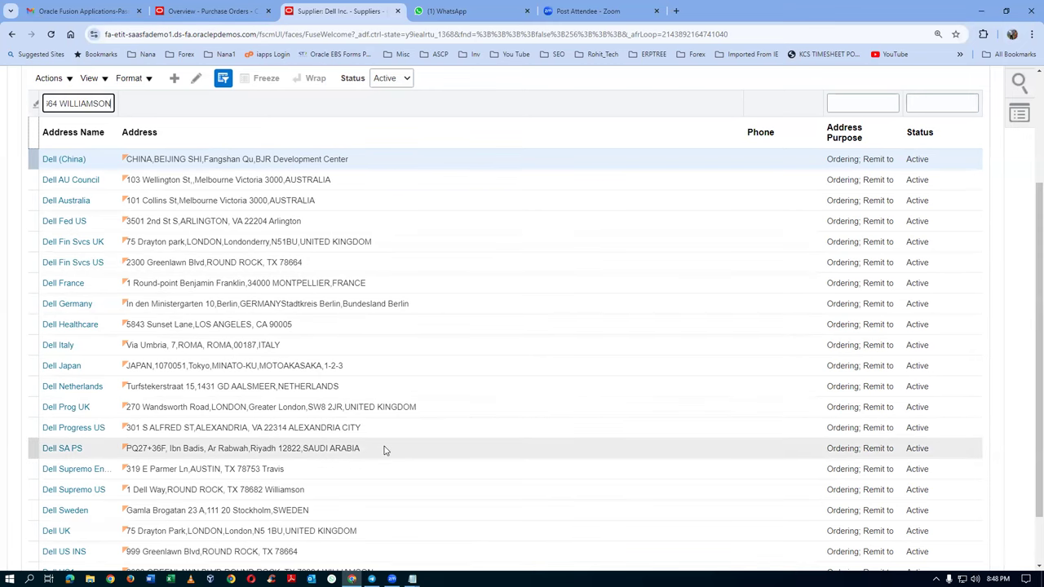
scroll(386, 450, down, 1)
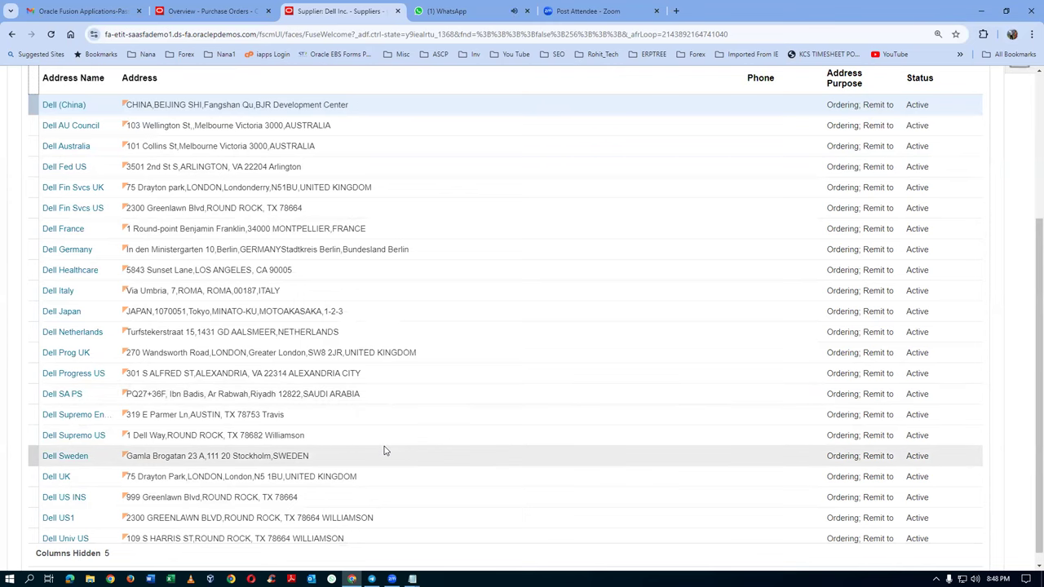
scroll(385, 451, up, 1)
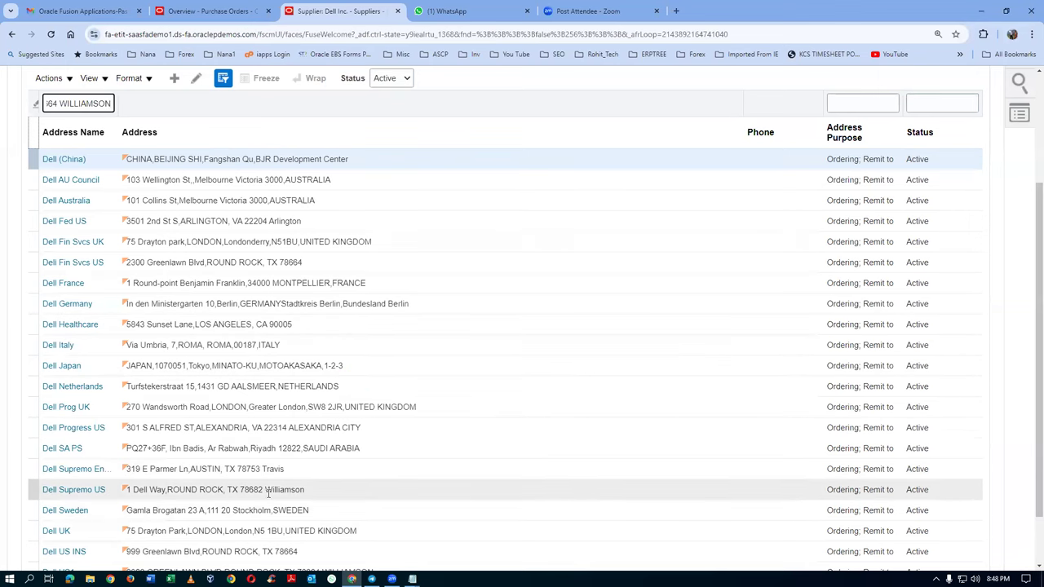
Step: Open the Dell Supremo US address for editing
click(80, 492)
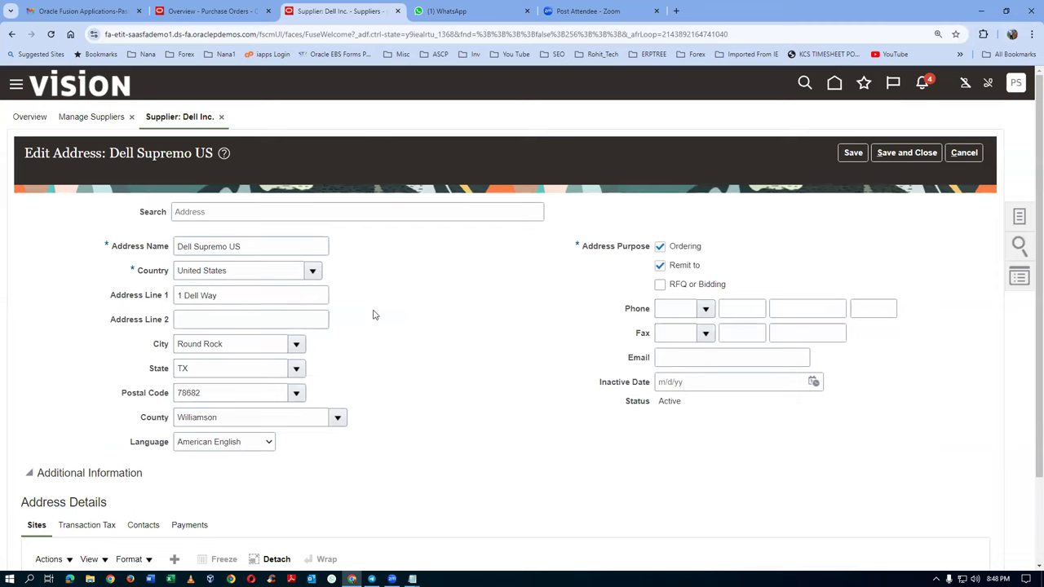
scroll(372, 315, down, 2)
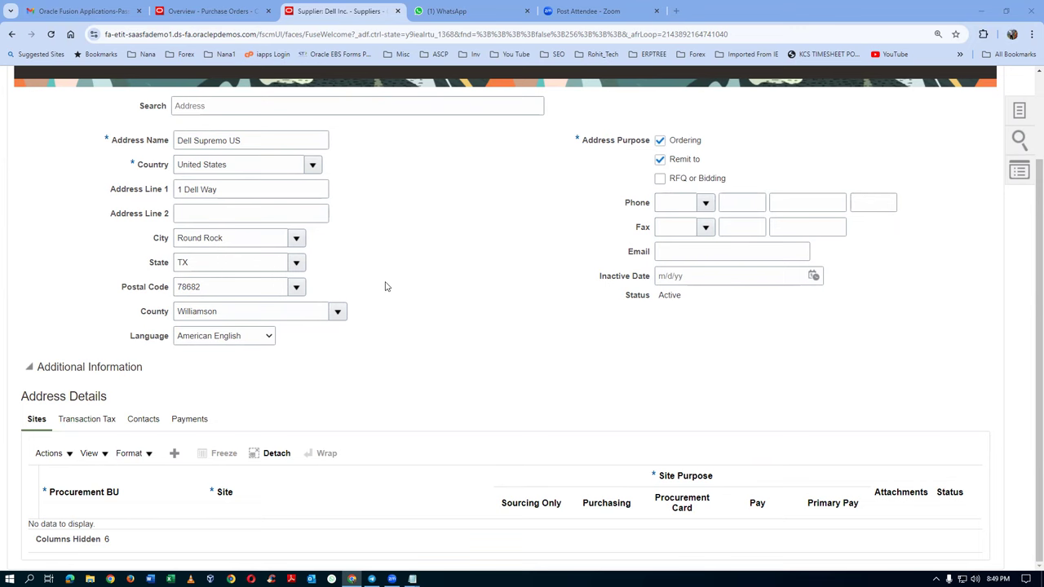
scroll(389, 287, up, 3)
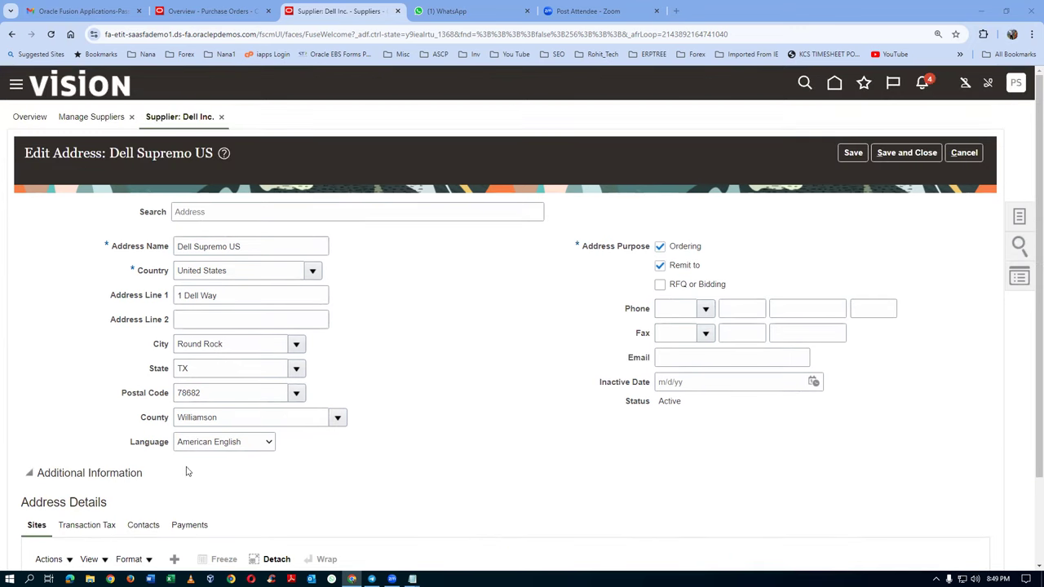
Step: Copy the Dell Supremo US address name into the Notepad notes
triple_click(248, 252)
key(ctrl+c)
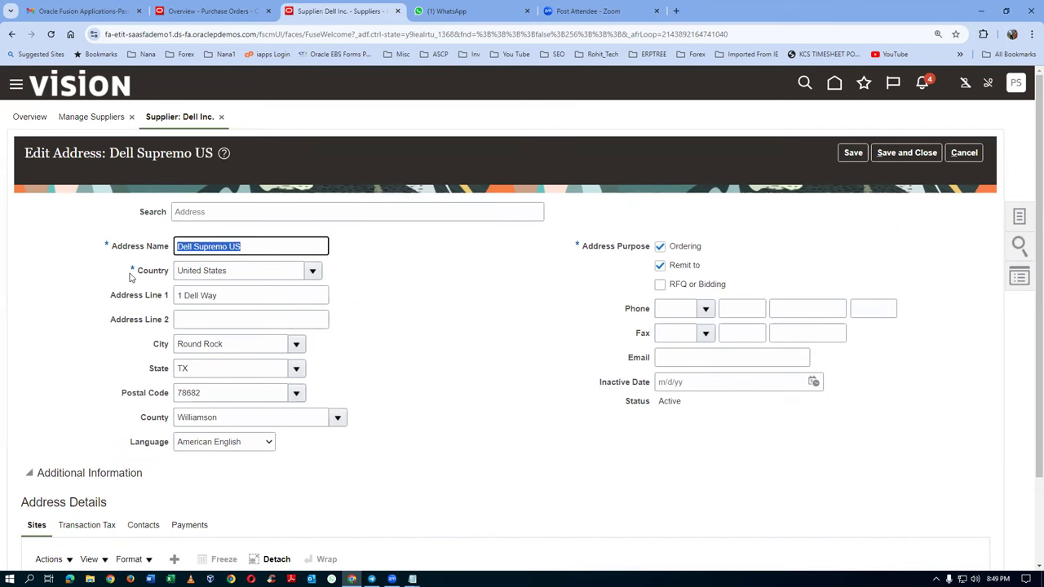
key(alt+Tab)
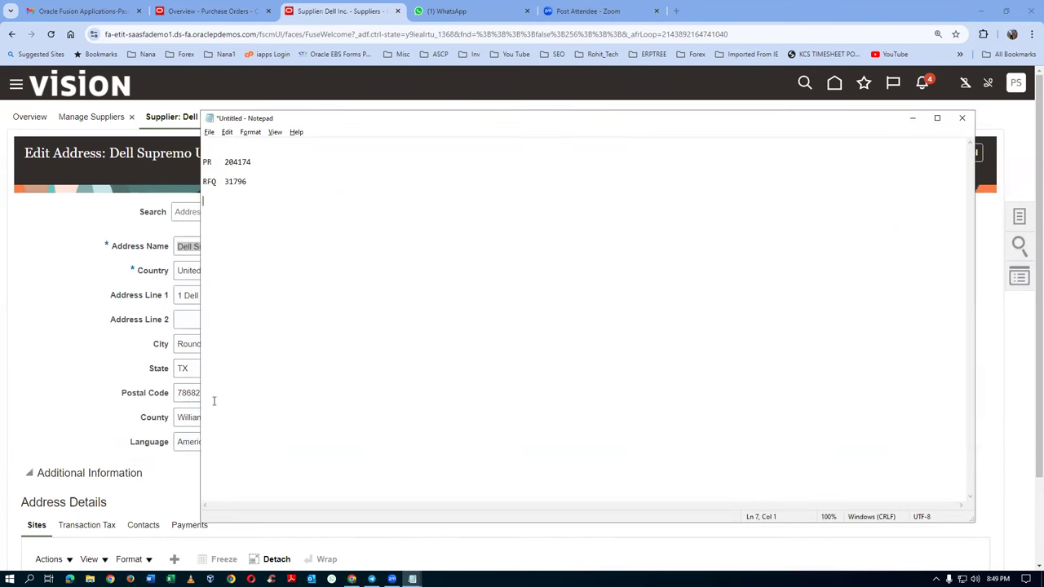
key(ctrl+v)
key(Return)
key(Return)
click(21, 336)
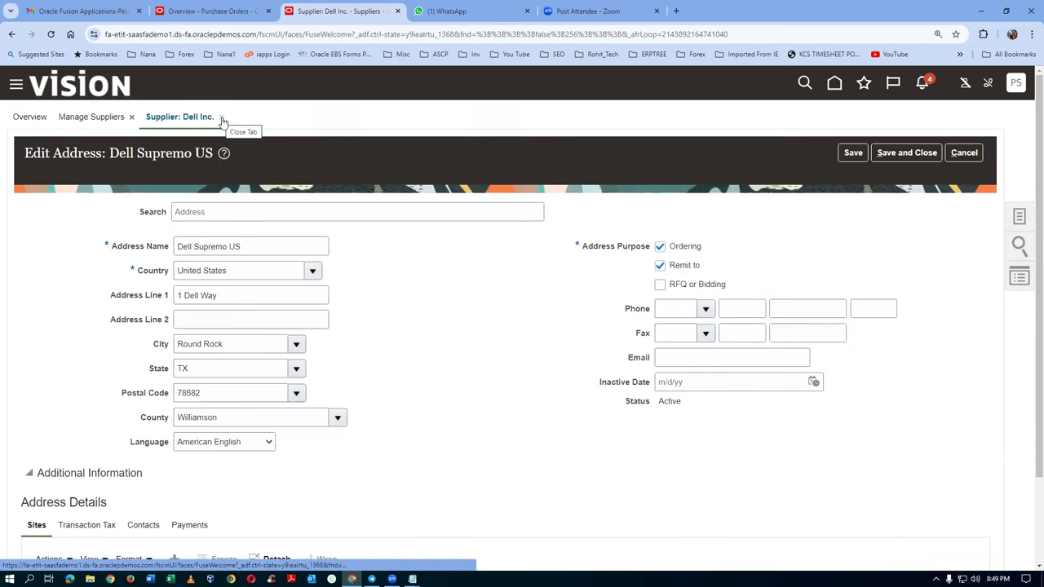
scroll(238, 408, down, 2)
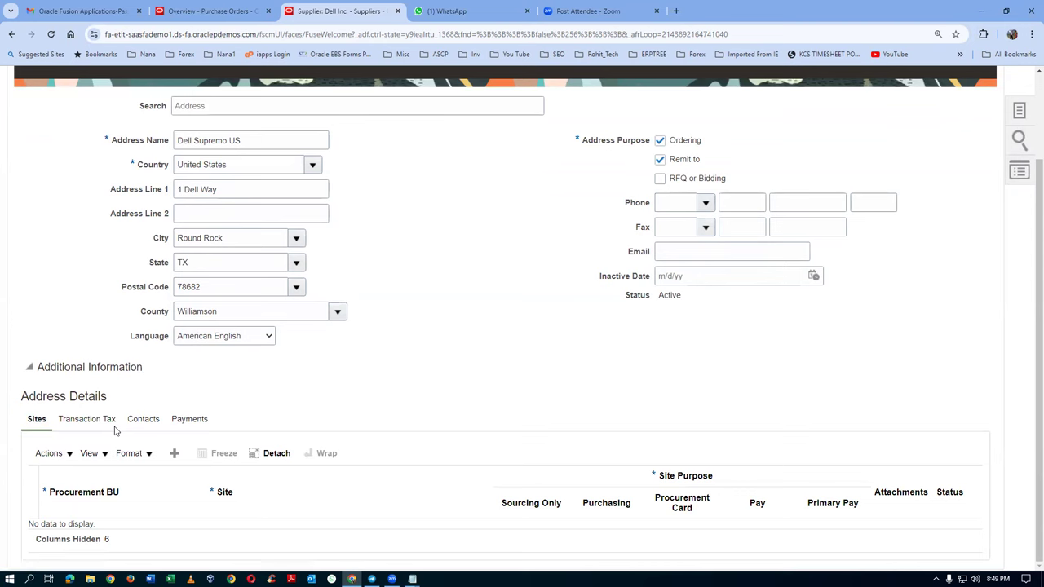
Step: Record the address's linked contact name in the notes under 'Contact'
click(143, 419)
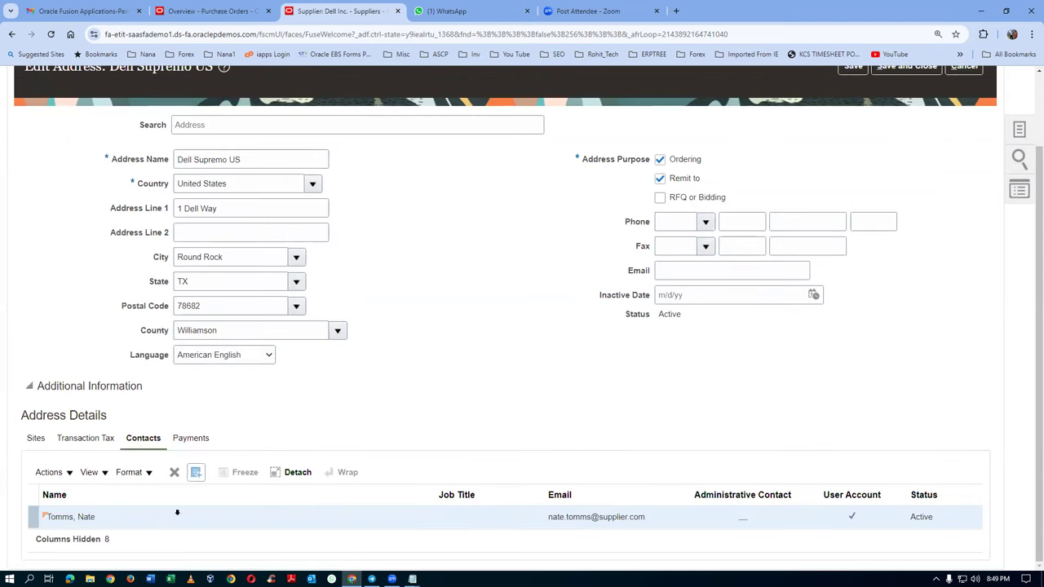
click(63, 517)
drag(95, 518, 48, 518)
key(ctrl+c)
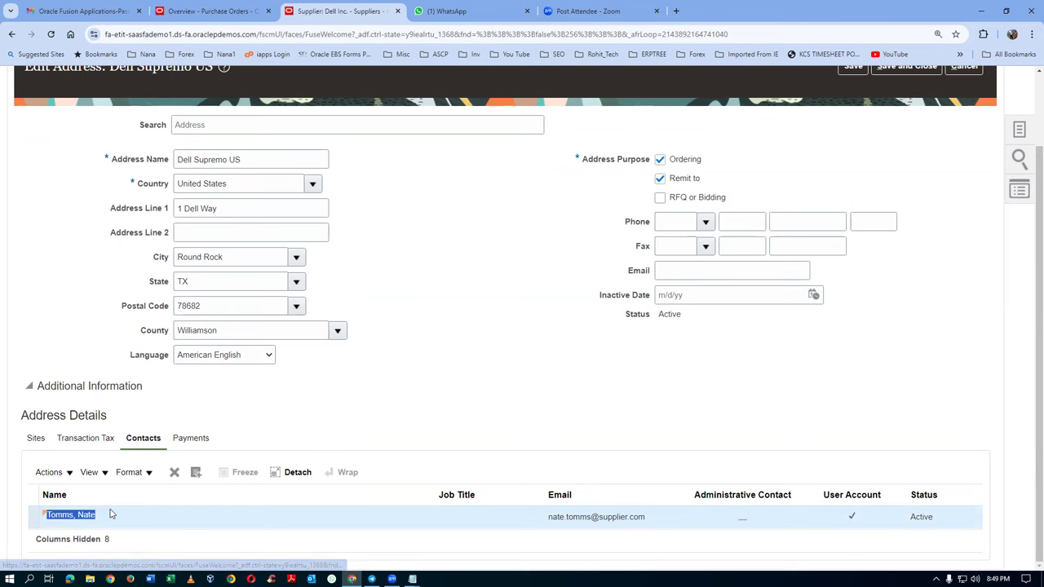
key(alt+Tab)
text(Contact)
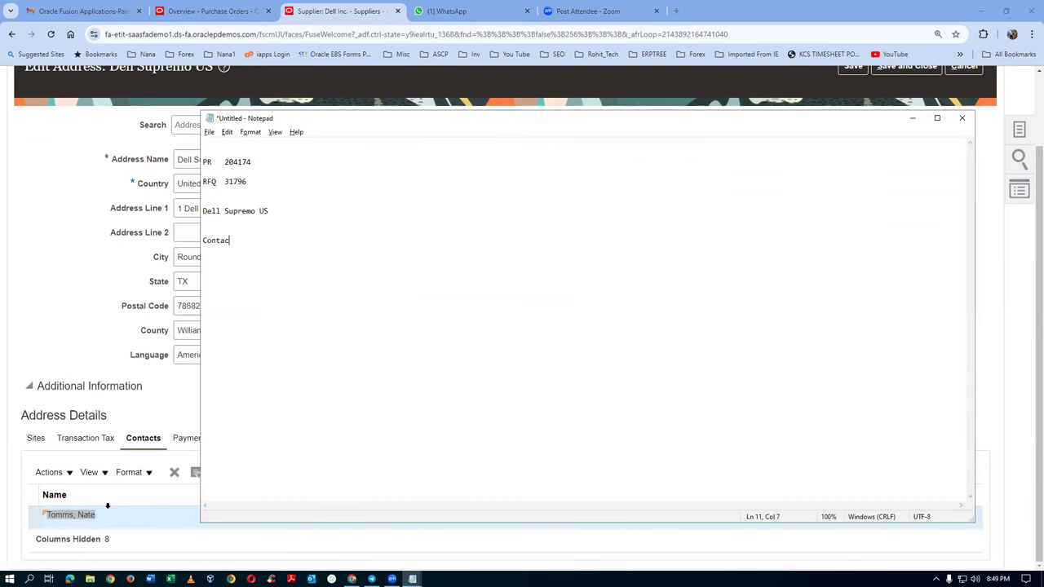
key(ctrl+v)
key(Return)
key(Return)
Step: Close the Dell Inc. supplier tab, discarding unsaved changes, and reopen Dell Inc. from the results
click(71, 304)
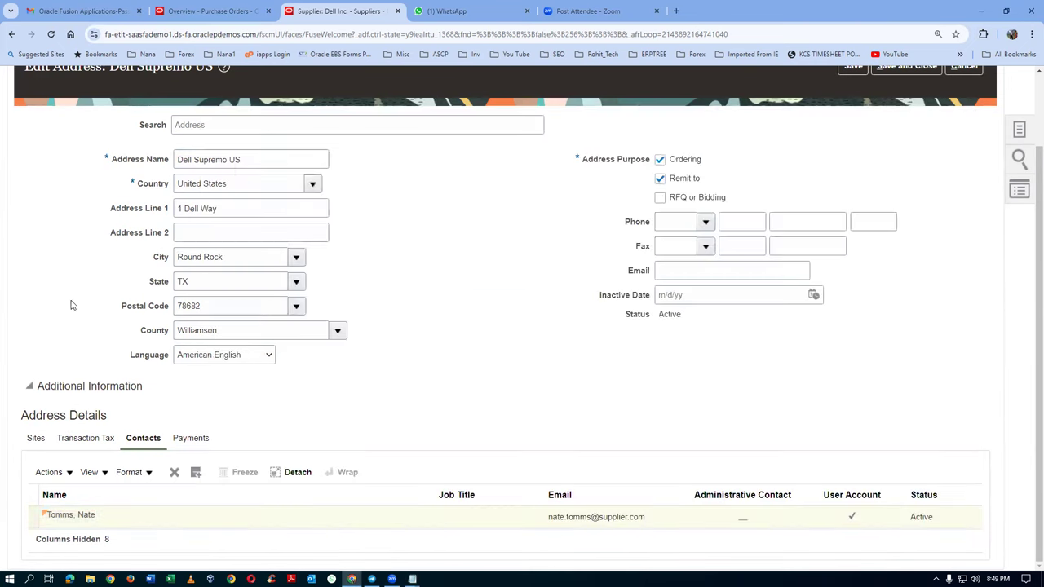
scroll(246, 191, up, 2)
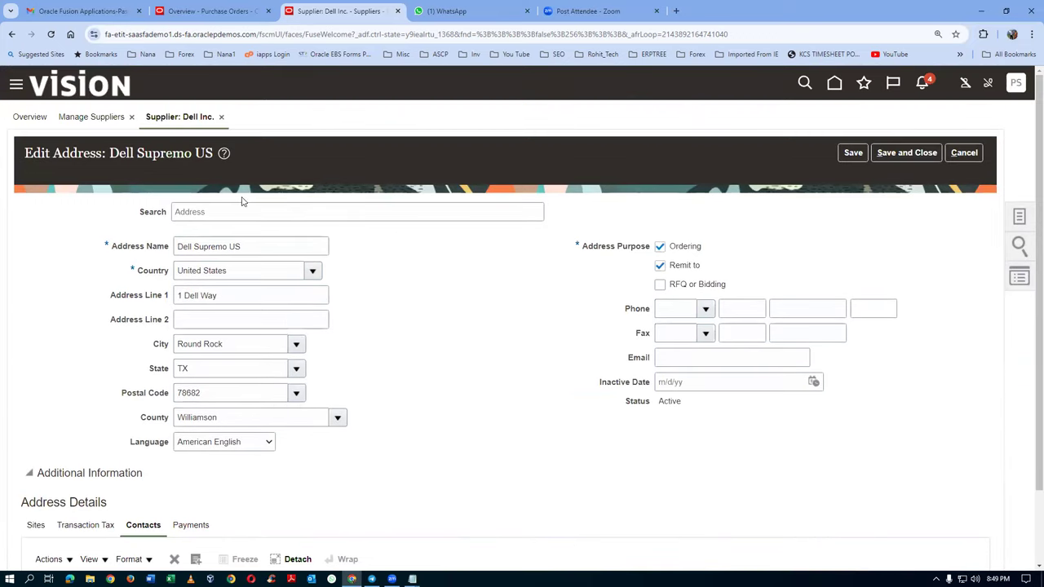
click(221, 117)
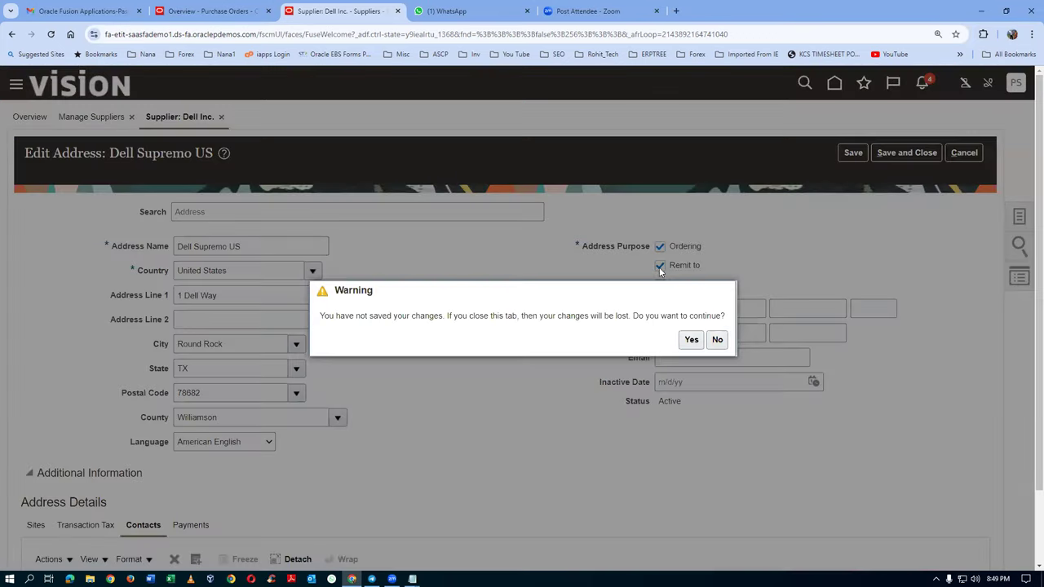
click(690, 340)
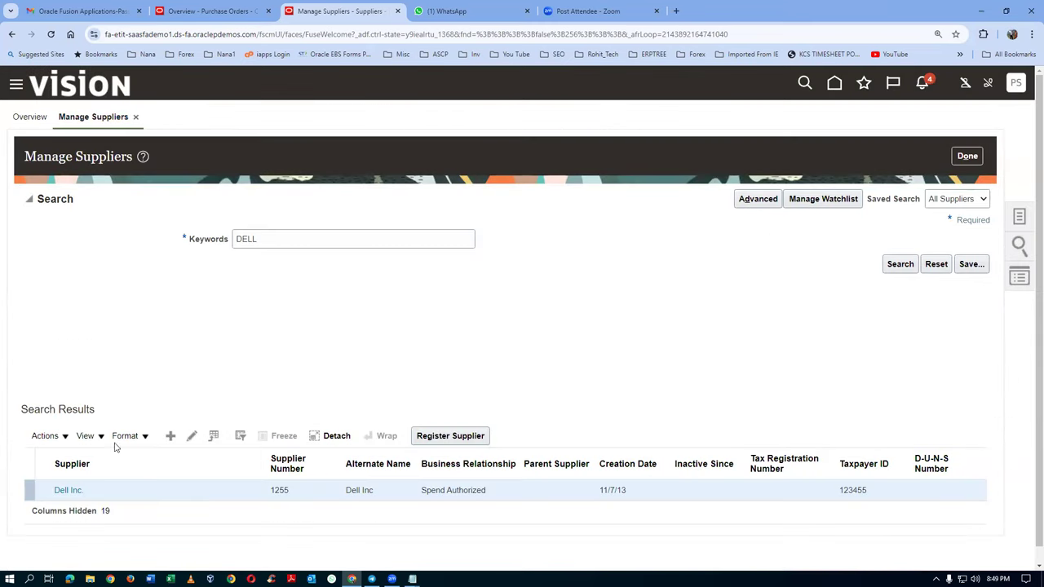
click(69, 491)
Step: Filter Dell Inc.'s contacts by the copied name and open the matching contact
click(165, 210)
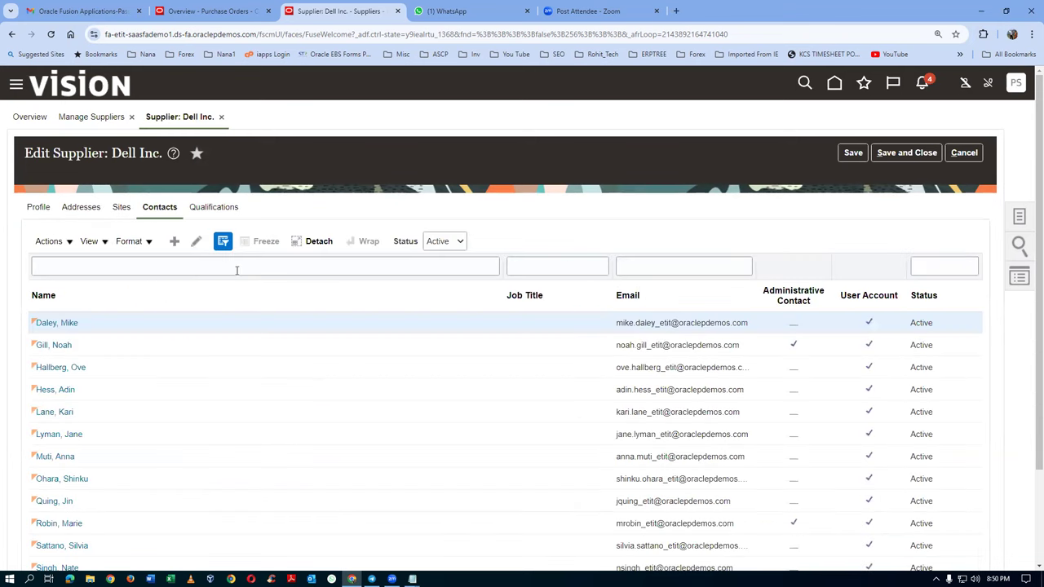
click(154, 267)
key(ctrl+v)
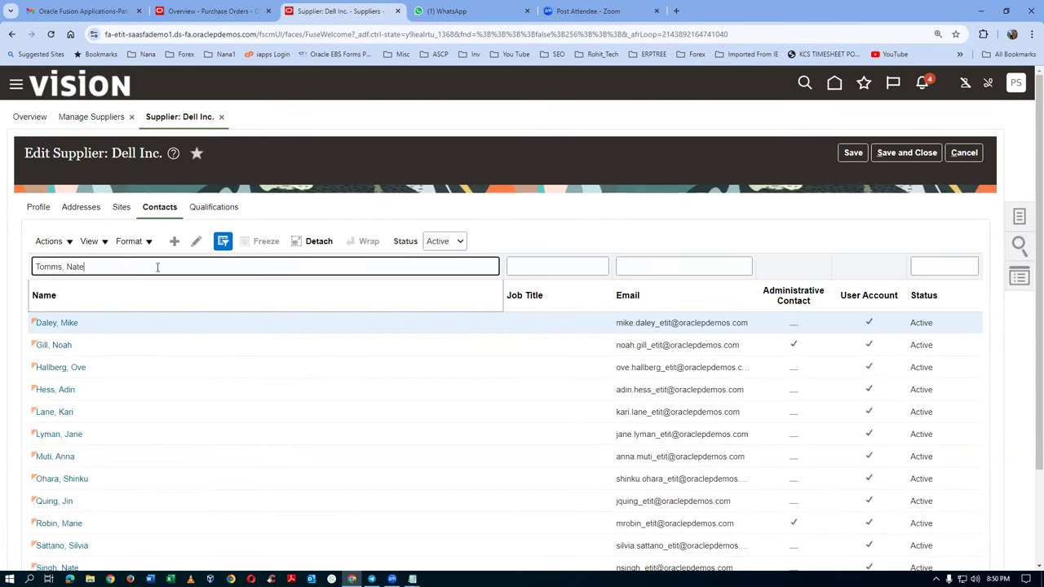
key(Return)
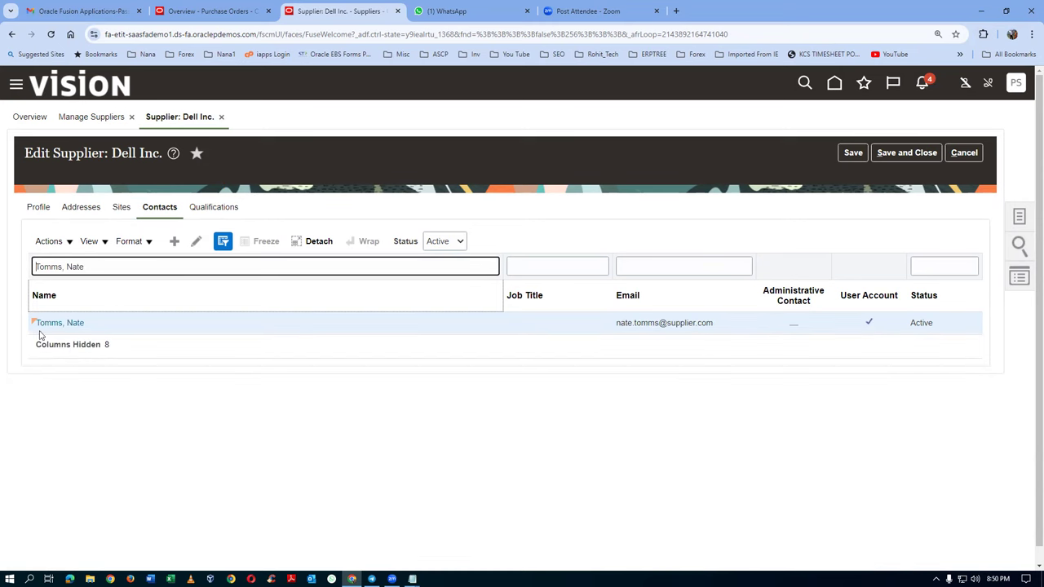
click(56, 329)
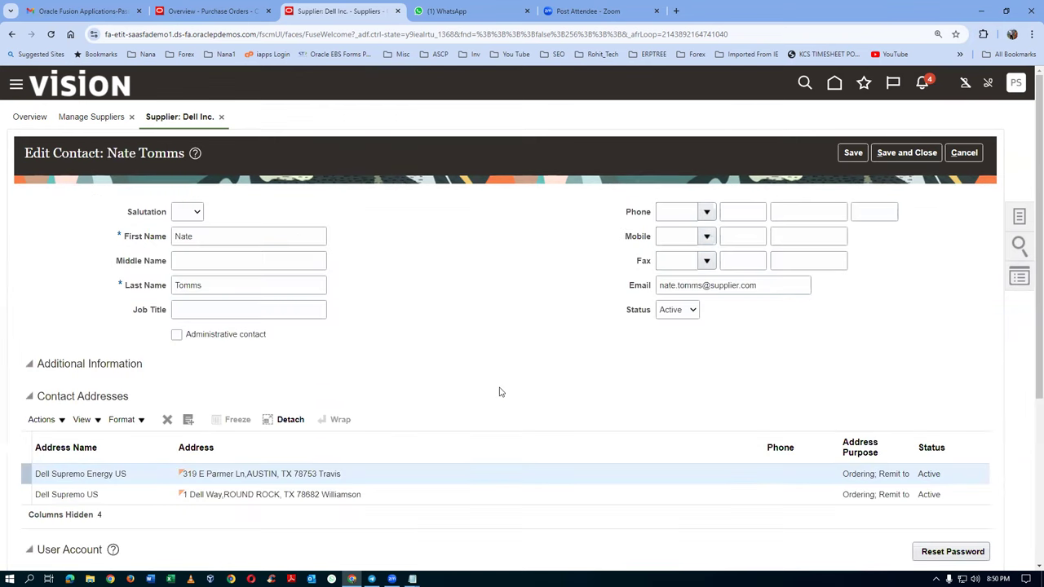
Step: Review the contact's User Account section and select the user name
scroll(500, 390, down, 1)
scroll(500, 392, down, 2)
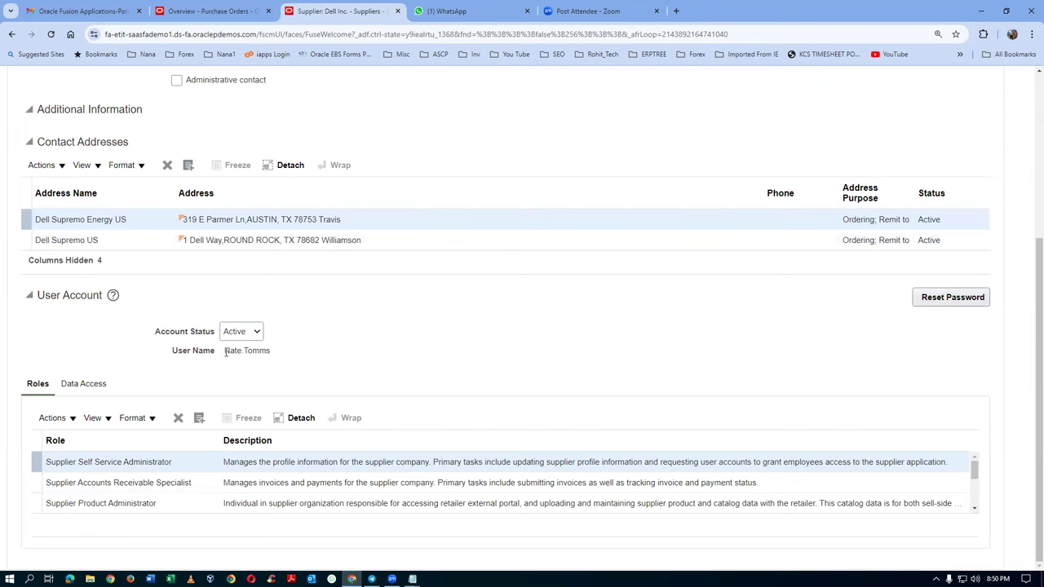
drag(225, 351, 268, 351)
key(ctrl+c)
right_click(353, 12)
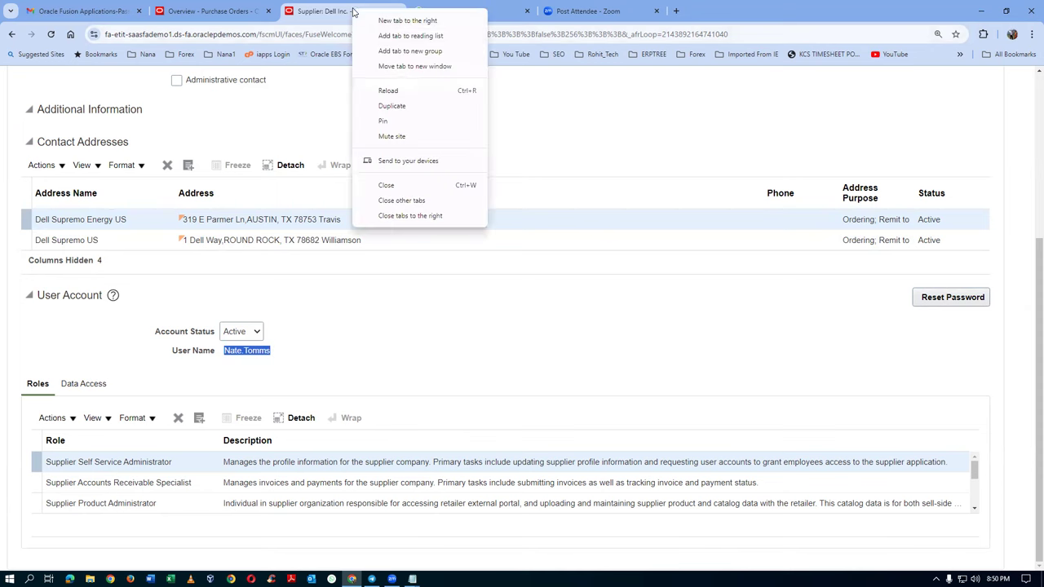
Step: Duplicate the supplier page into a new tab and scroll the navigator to the last app groups
click(410, 106)
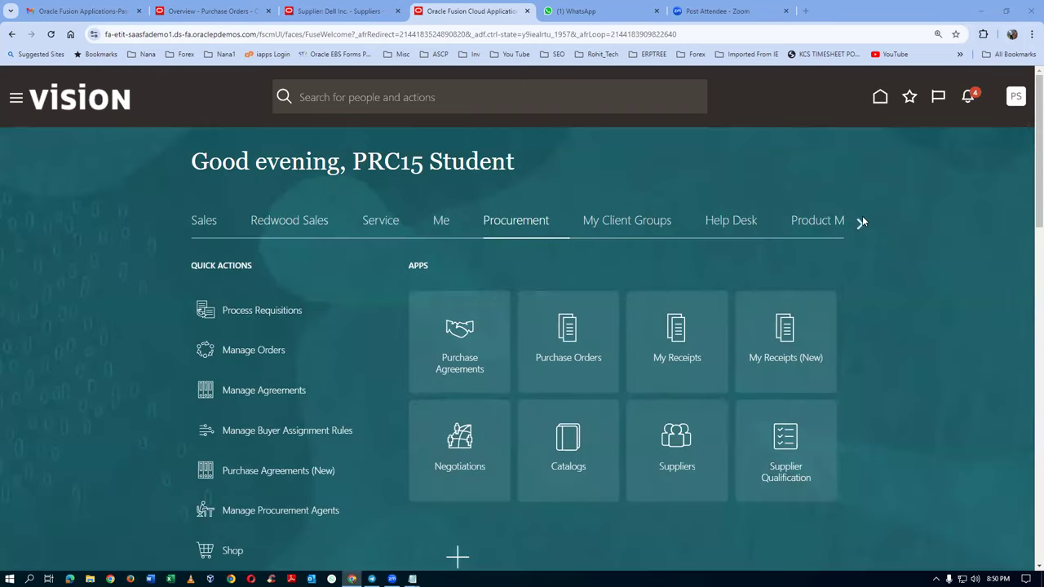
click(856, 231)
click(857, 231)
click(857, 230)
click(857, 231)
click(856, 231)
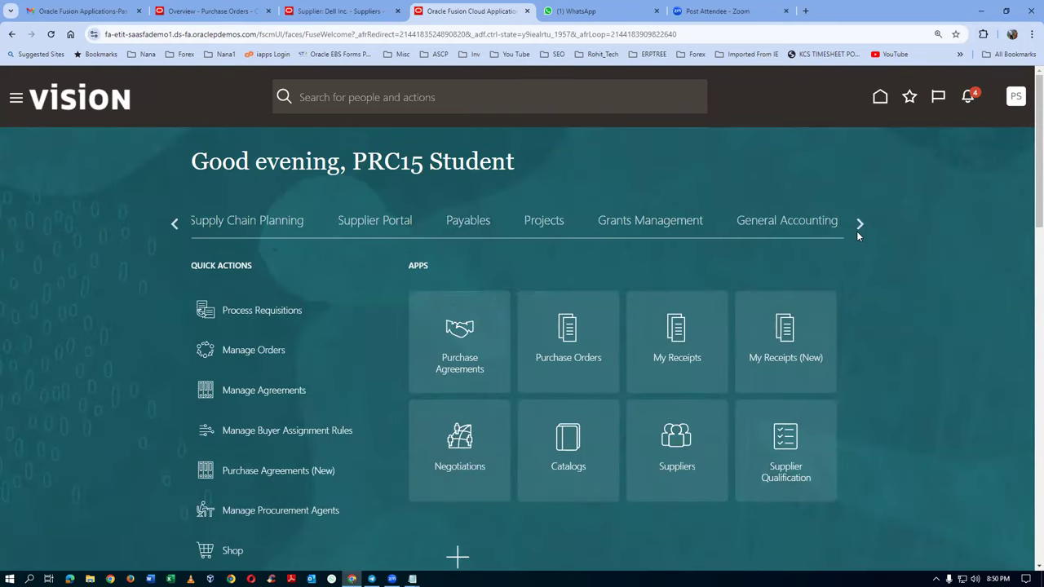
click(858, 223)
click(859, 222)
click(858, 223)
click(859, 222)
click(859, 222)
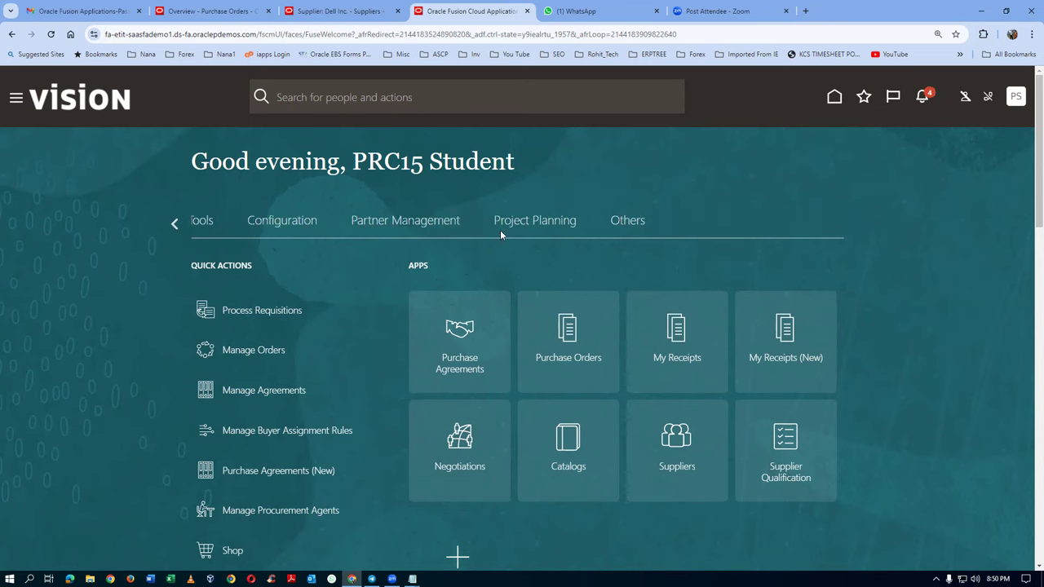
Step: Show the Tools apps and open the Security Console
click(203, 221)
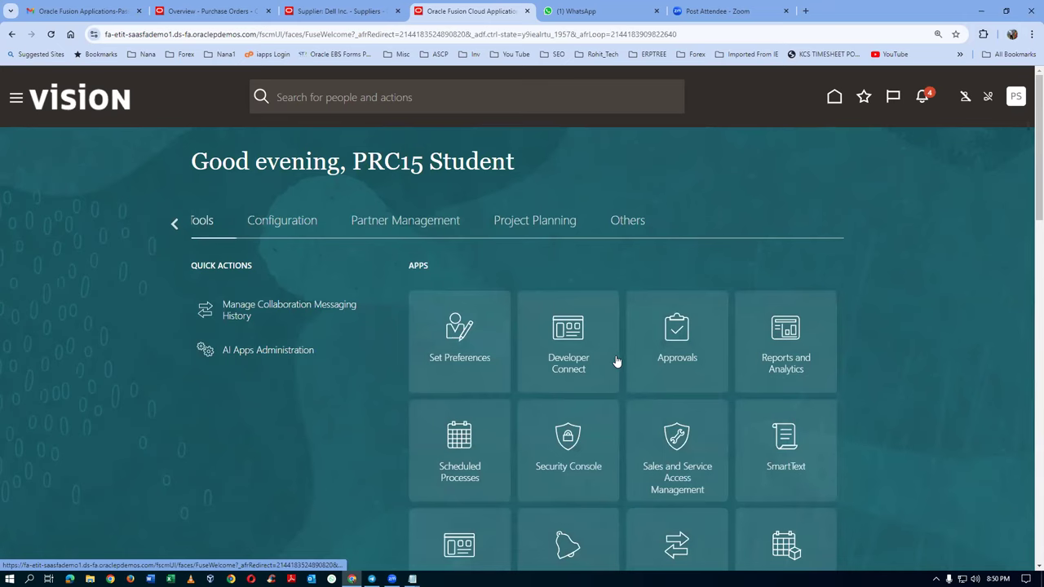
scroll(618, 362, down, 2)
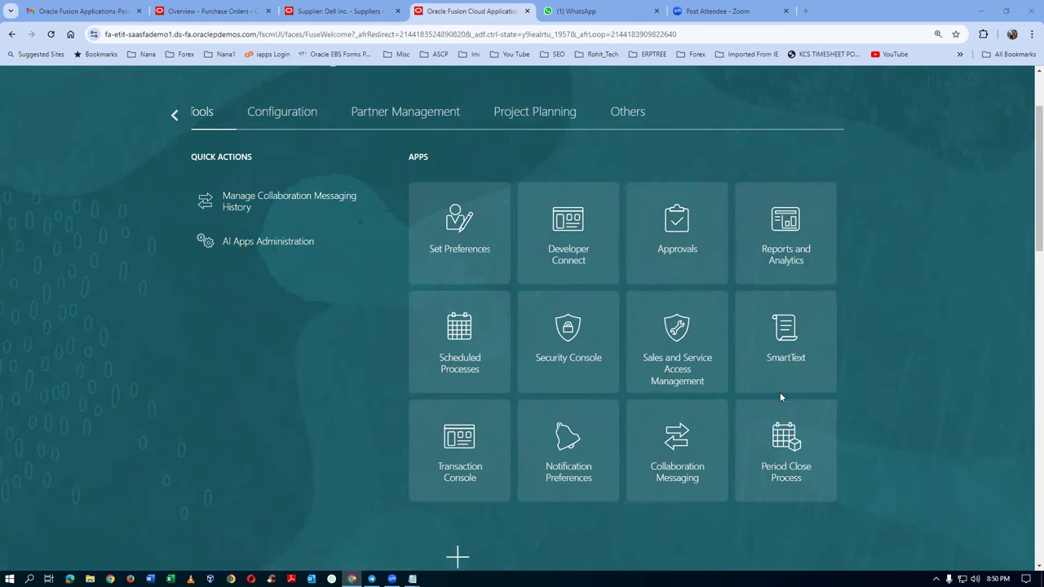
click(651, 320)
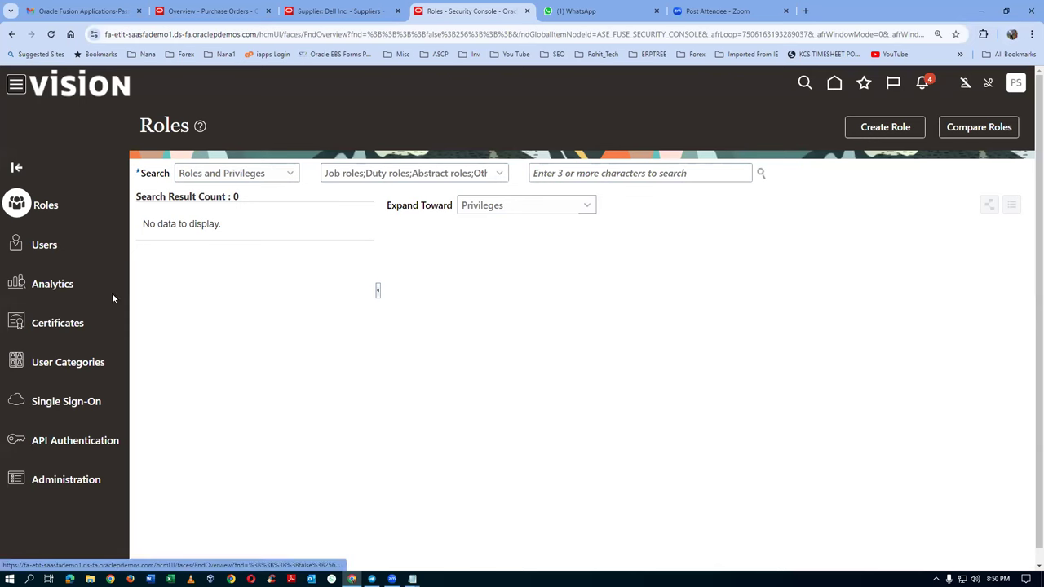
Step: Search the Security Console users by the contact's user name and open the matching account
click(463, 177)
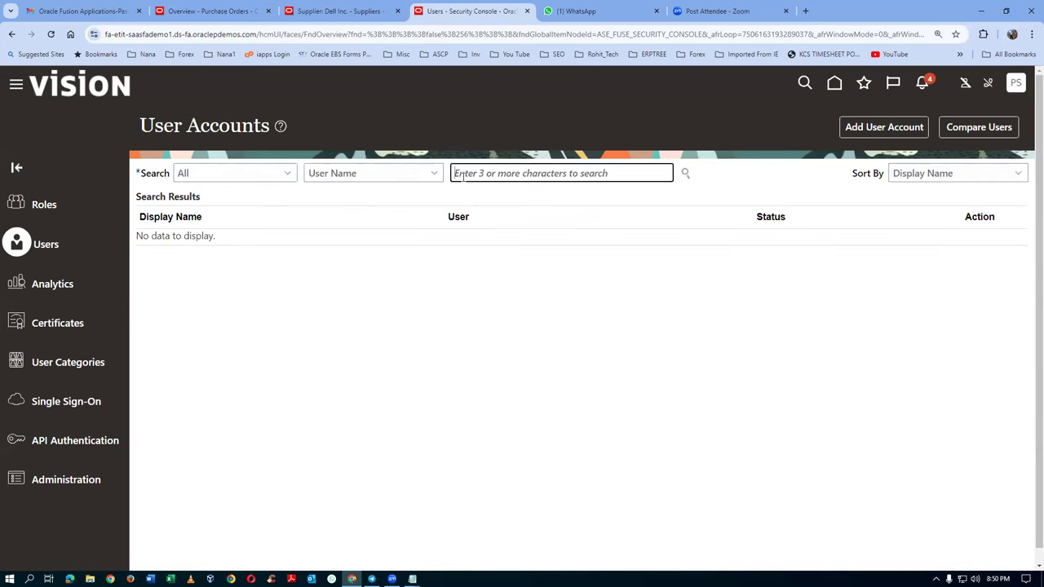
key(ctrl+v)
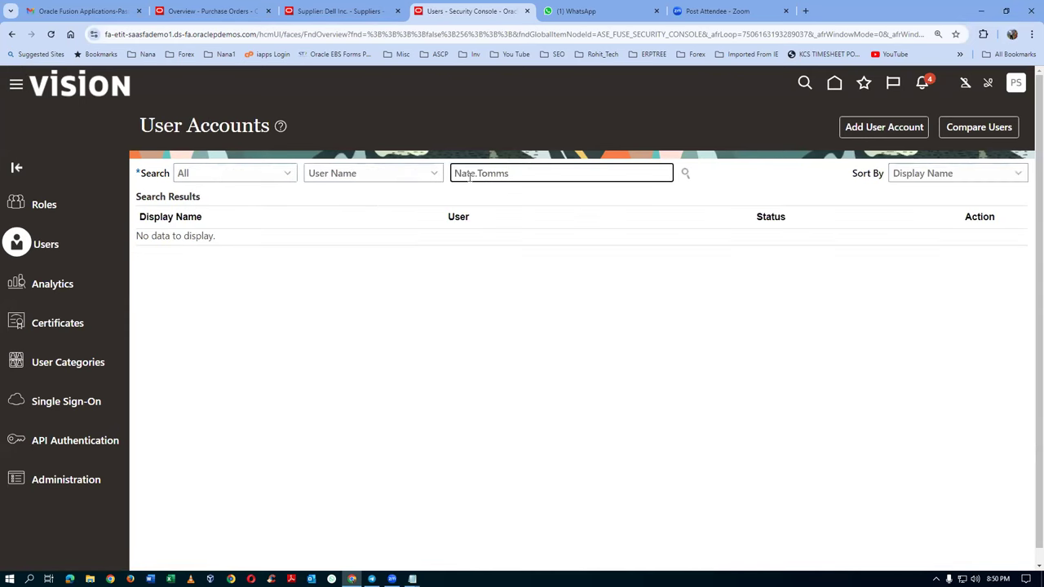
key(Return)
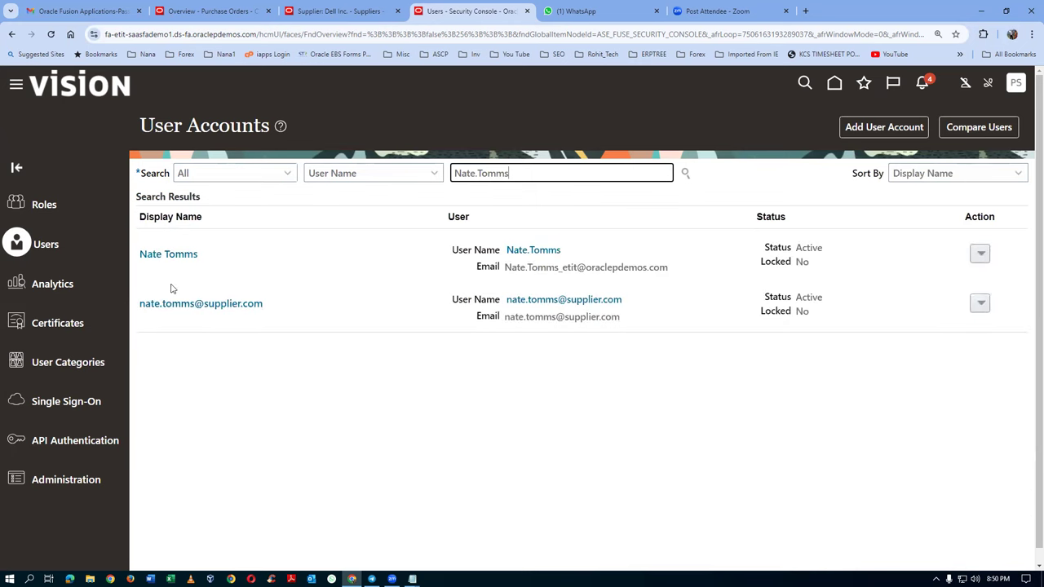
click(165, 255)
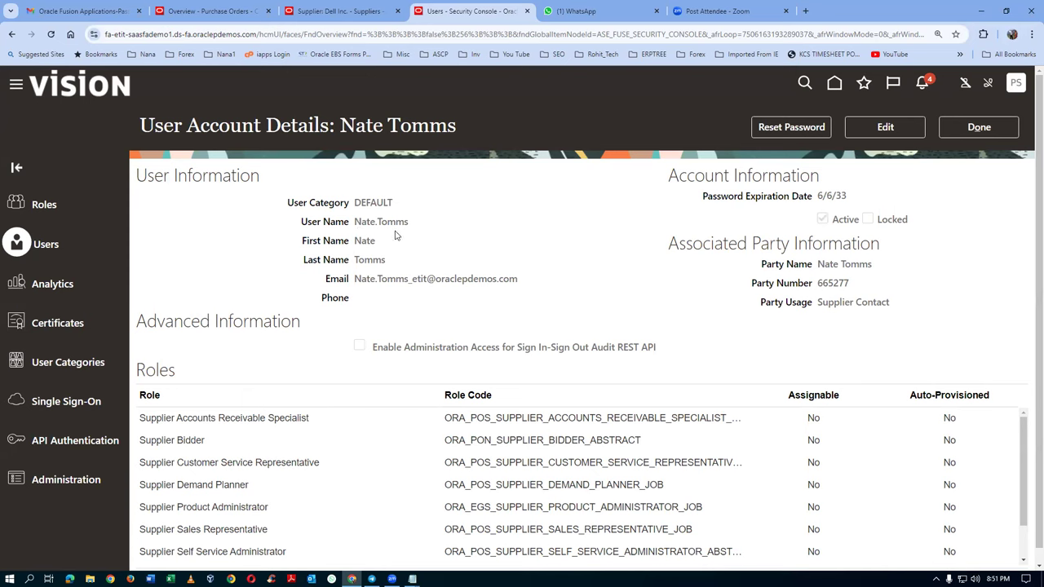
Step: Copy the account's user name into the notes under 'user name'
drag(356, 221, 412, 222)
key(ctrl+c)
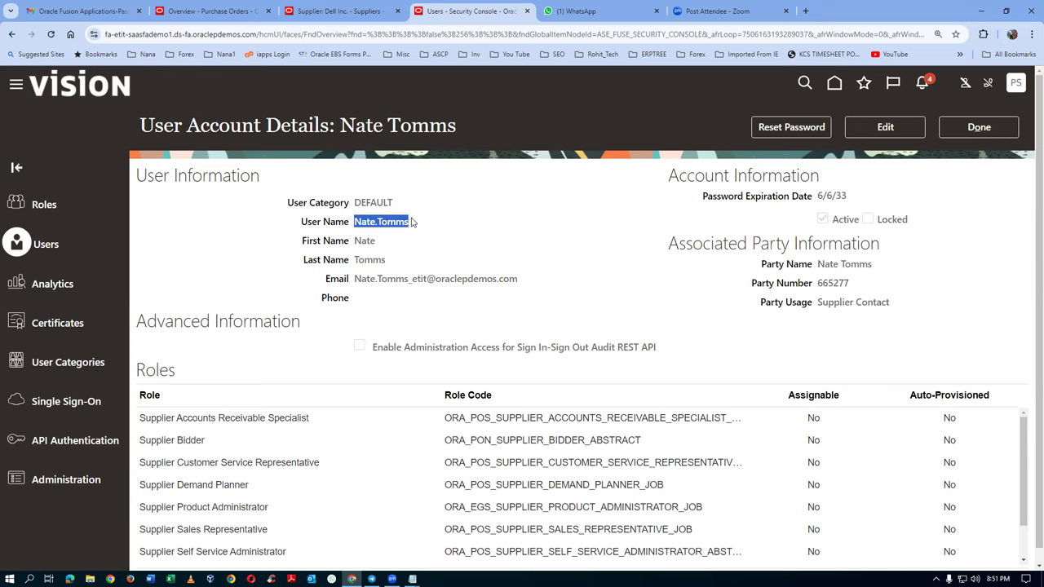
key(alt+Tab)
text(user name)
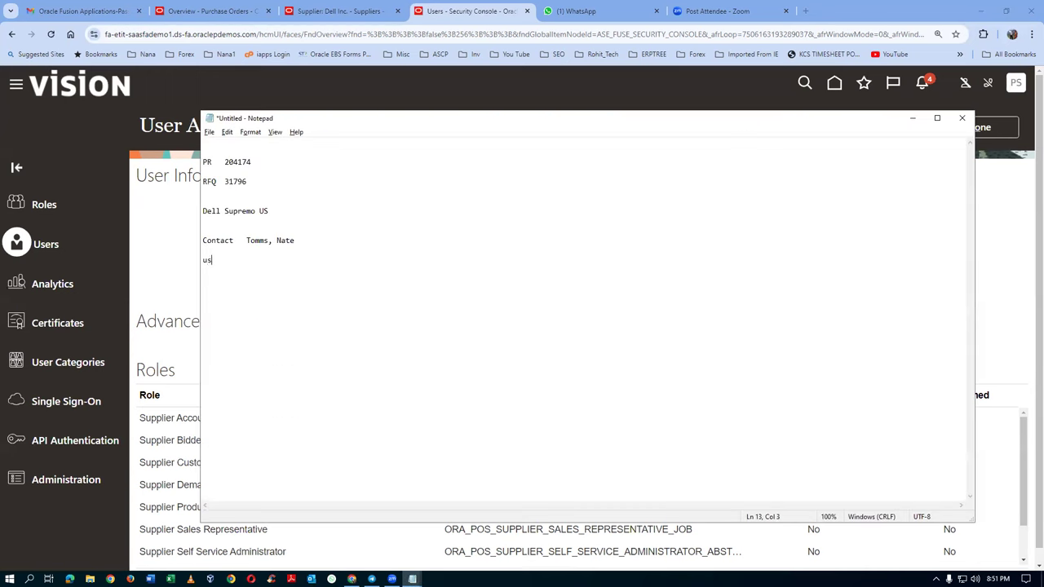
key(ctrl+v)
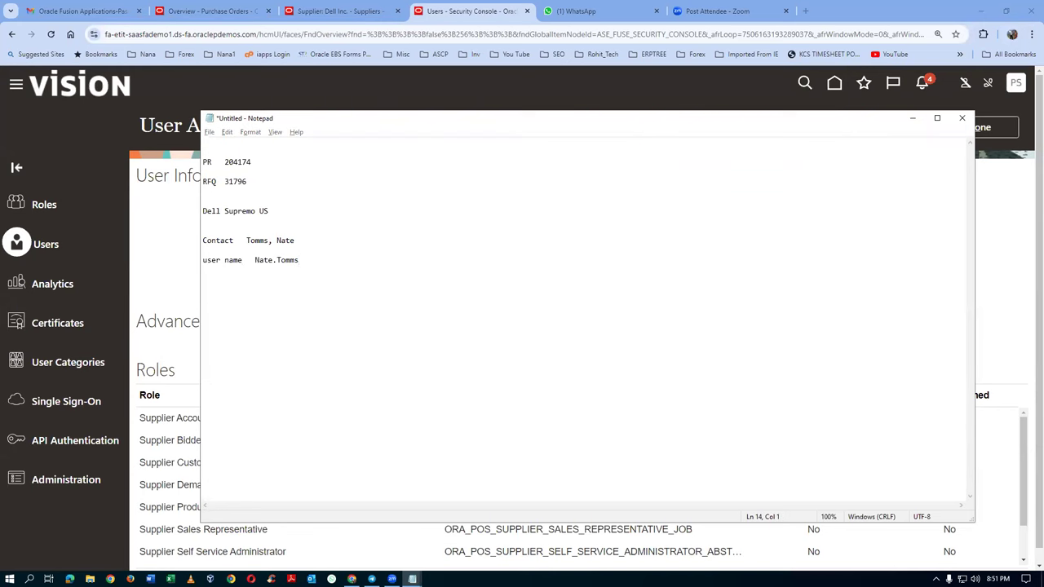
key(alt+Tab)
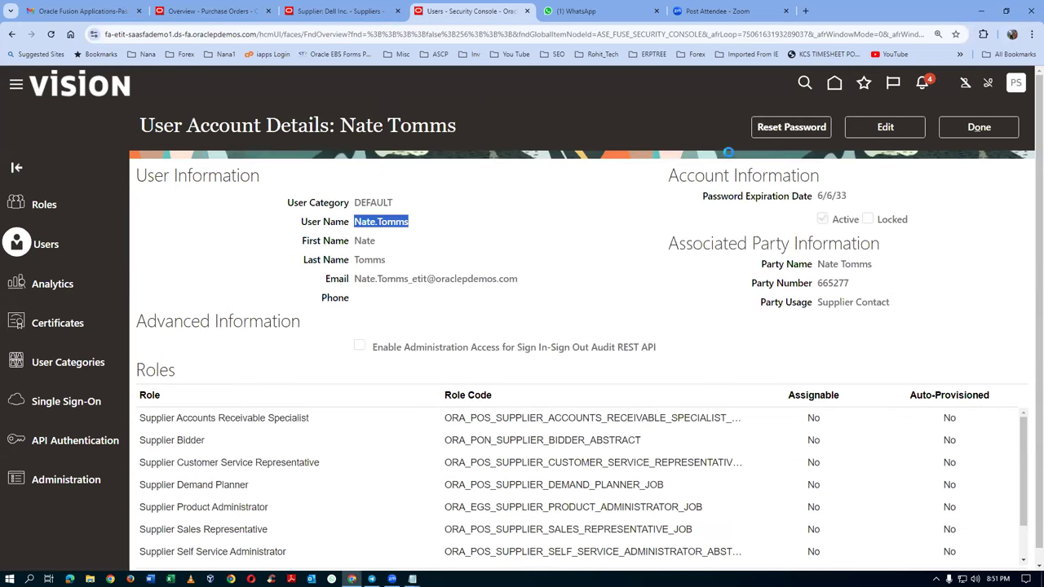
Step: Start a manual password reset, entering a new password and its confirmation
click(789, 128)
click(281, 285)
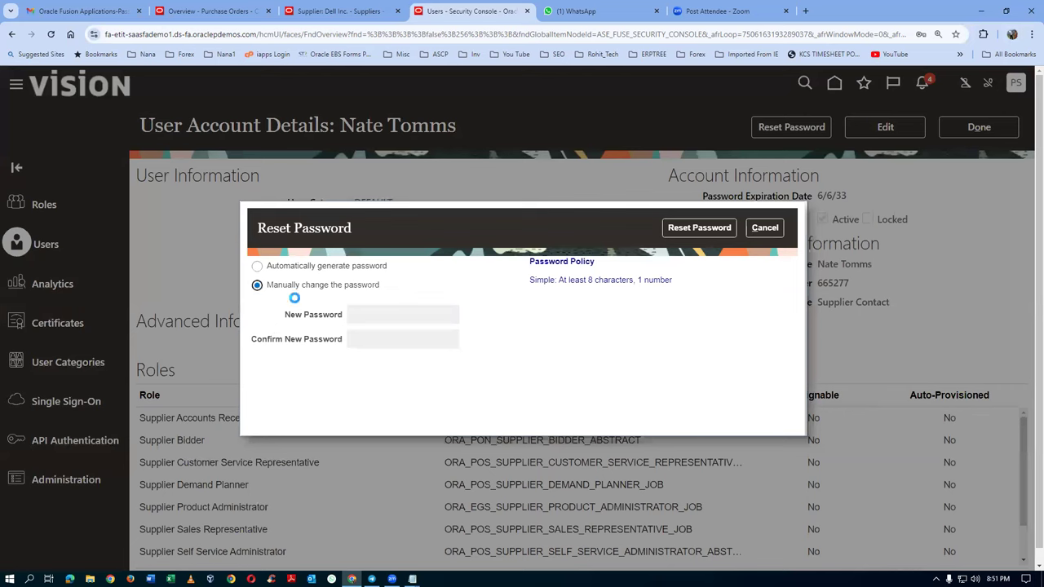
click(400, 310)
text(Welcome123)
key(BackSpace)
key(BackSpace)
key(BackSpace)
key(BackSpace)
key(BackSpace)
key(BackSpace)
key(BackSpace)
key(BackSpace)
key(BackSpace)
key(BackSpace)
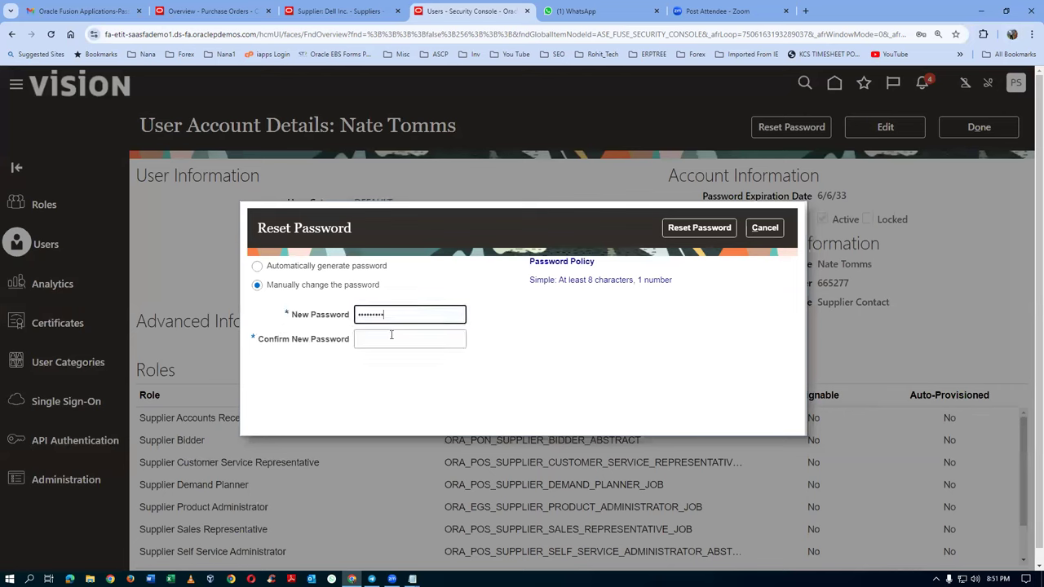
text(Welc)
click(392, 335)
text(Welco)
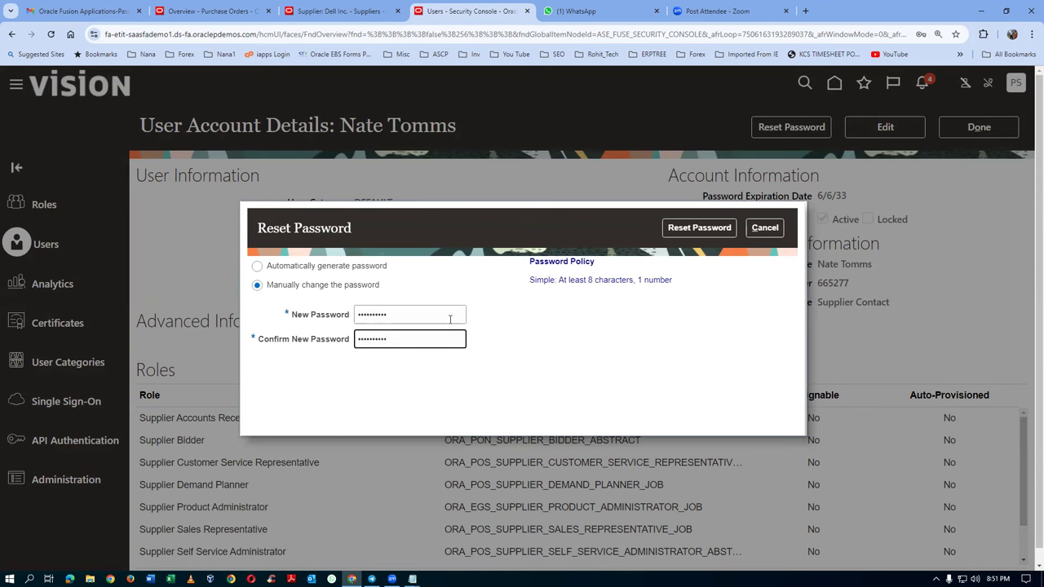
click(665, 229)
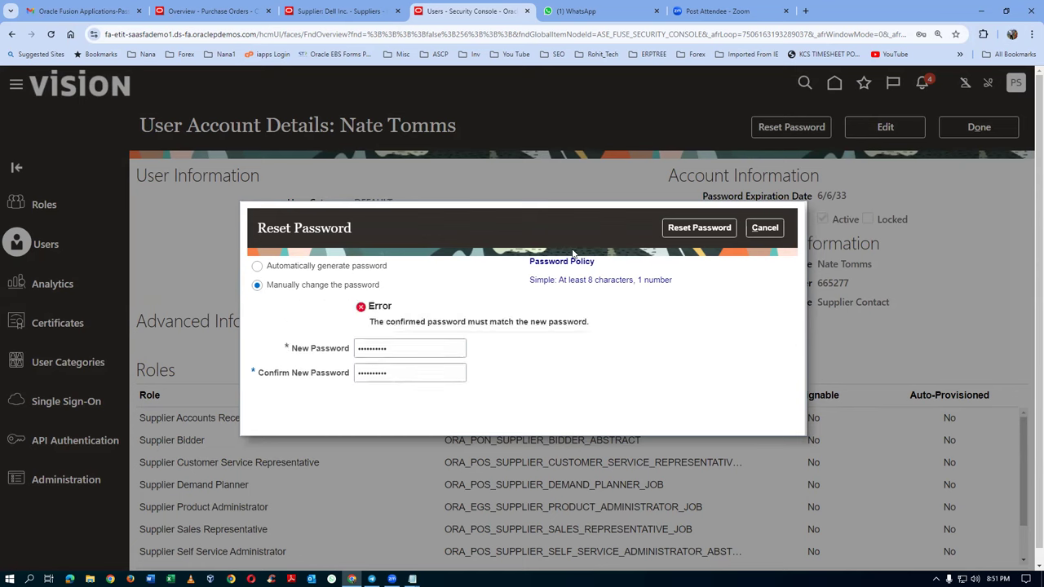
Step: Retype the new password in both fields until the reset is accepted
double_click(366, 357)
text(We)
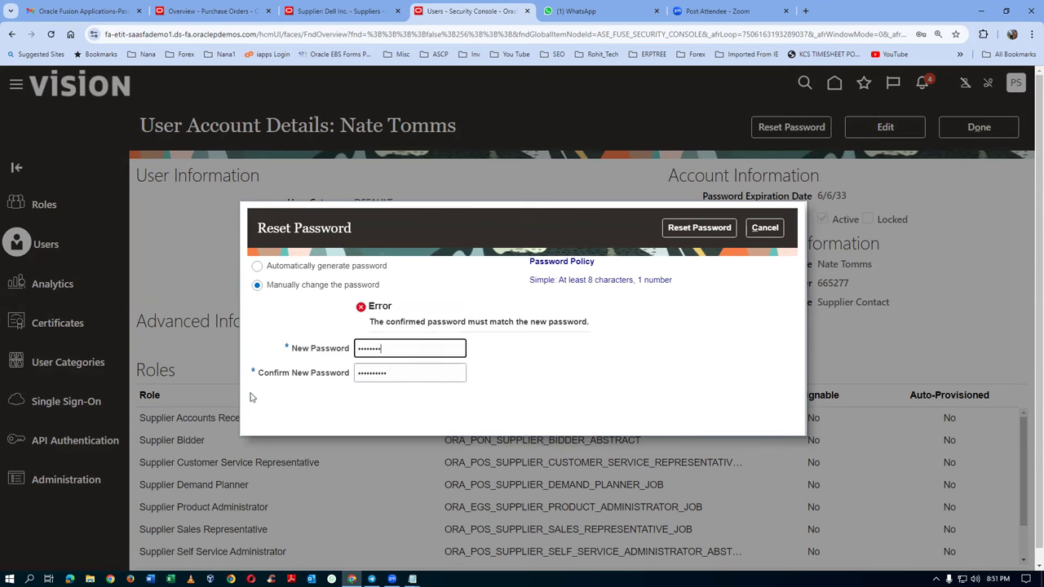
key(Tab)
text(We)
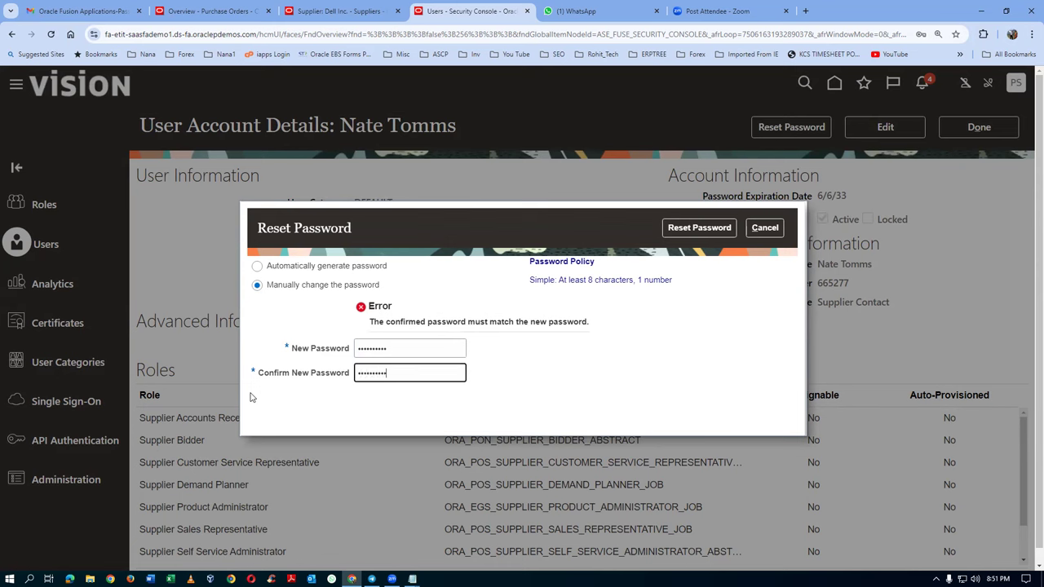
click(700, 231)
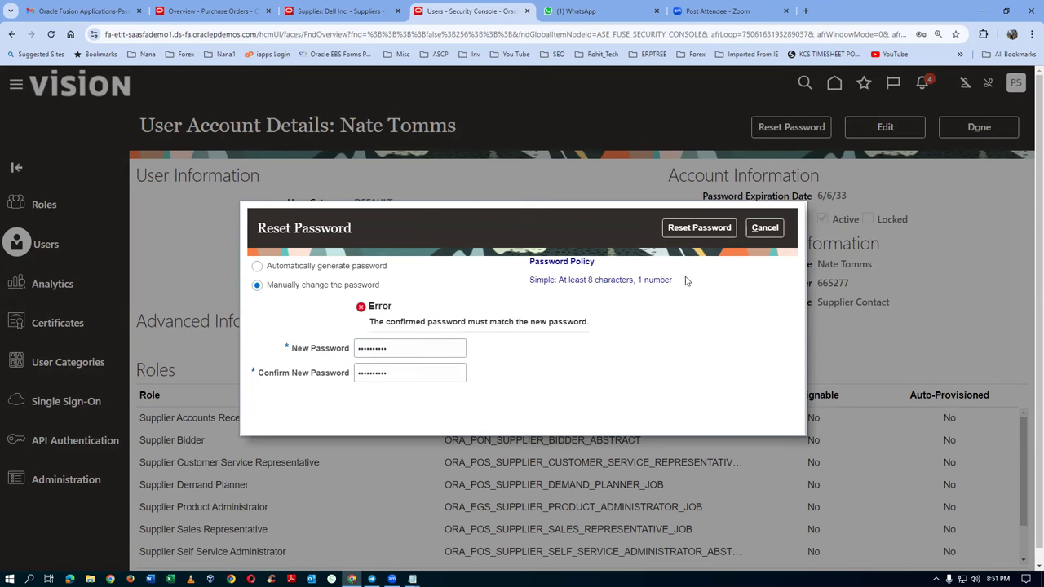
double_click(423, 351)
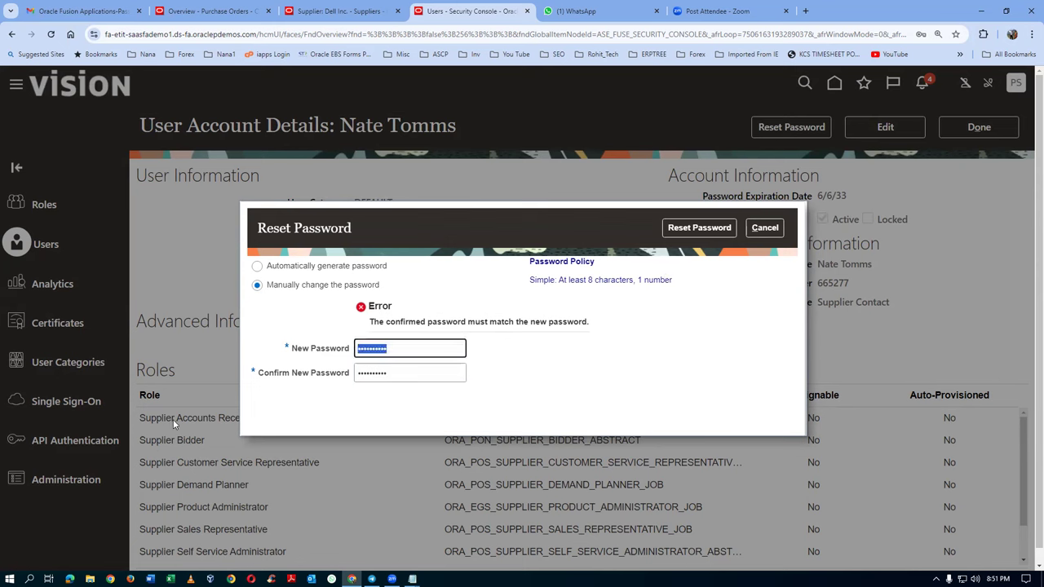
text(Welcome123)
key(Tab)
text(W)
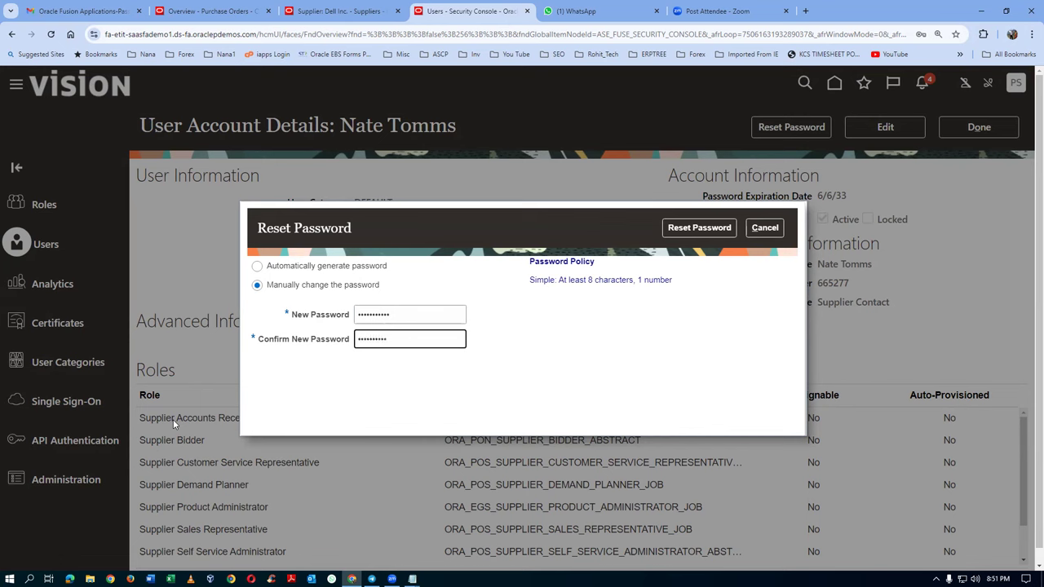
click(690, 229)
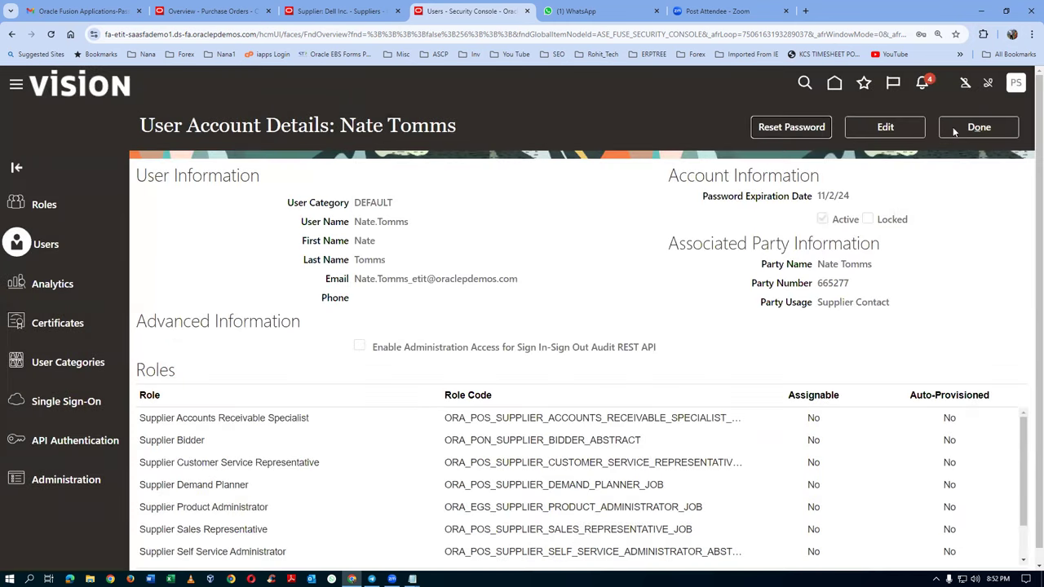
Step: Close the account details and copy the site's base URL from the address bar
click(953, 127)
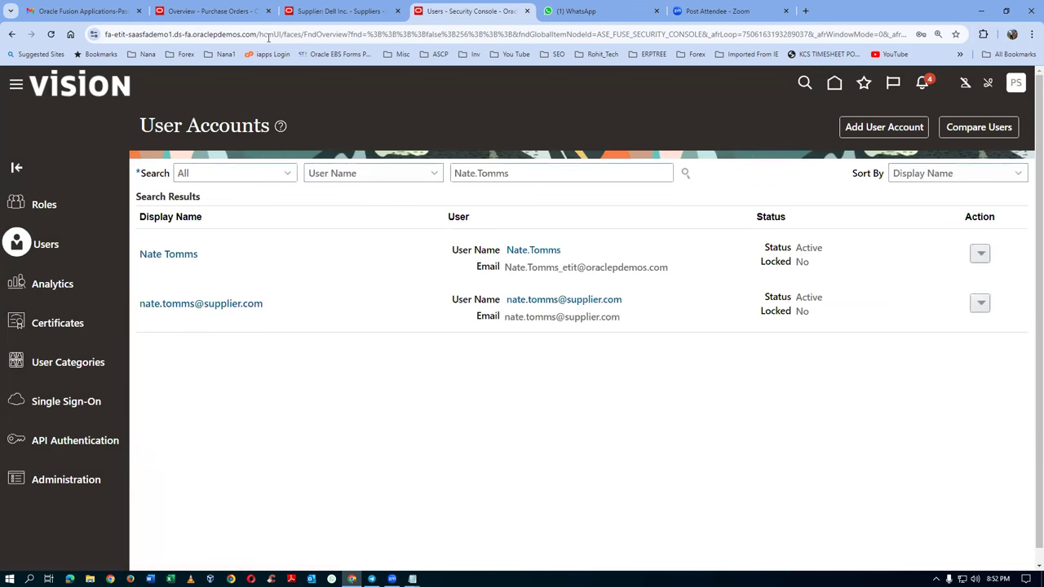
click(268, 36)
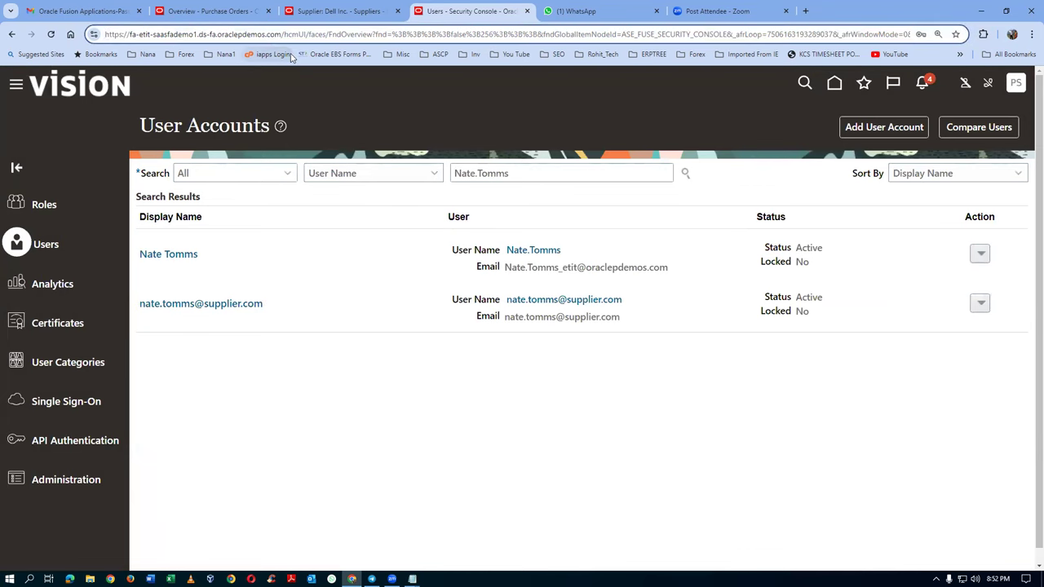
key(shift+Right)
key(shift+Right)
key(shift+Right)
key(shift+Right)
key(shift+Right)
key(shift+Right)
key(shift+Right)
key(shift+Right)
key(shift+Right)
key(shift+Right)
key(shift+Right)
key(shift+Right)
key(shift+Right)
key(shift+Right)
key(shift+Right)
key(shift+Right)
key(shift+Right)
key(shift+Right)
key(shift+Right)
key(shift+Right)
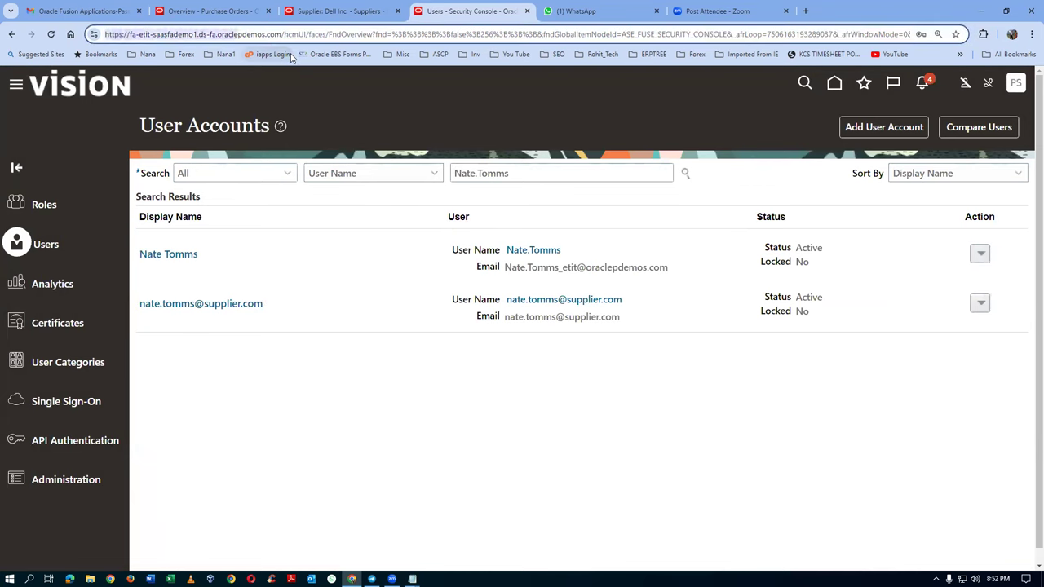
key(shift+Right)
key(shift+Right)
key(shift+Right)
key(shift+Right)
key(shift+Right)
key(shift+Right)
key(shift+Right)
key(shift+Right)
key(ctrl+c)
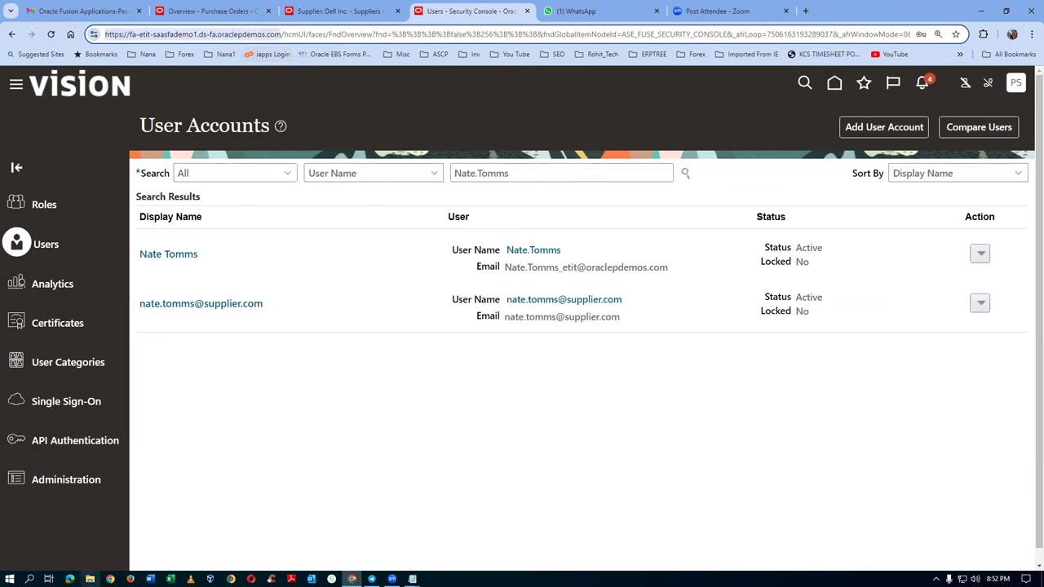
click(89, 579)
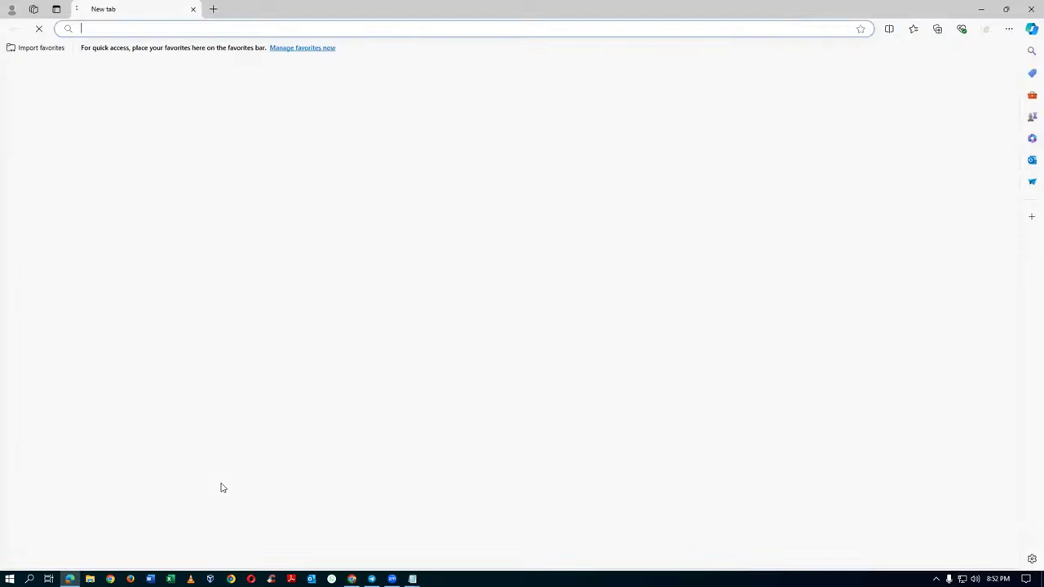
Step: Load the Oracle site in the other browser and copy the contact's user name from the notes
key(ctrl+v)
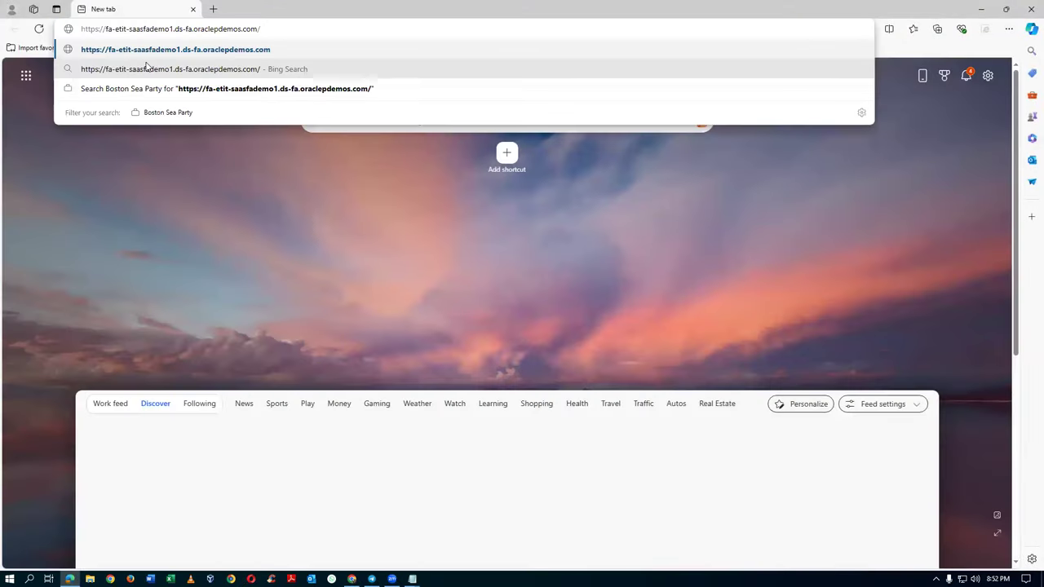
key(Return)
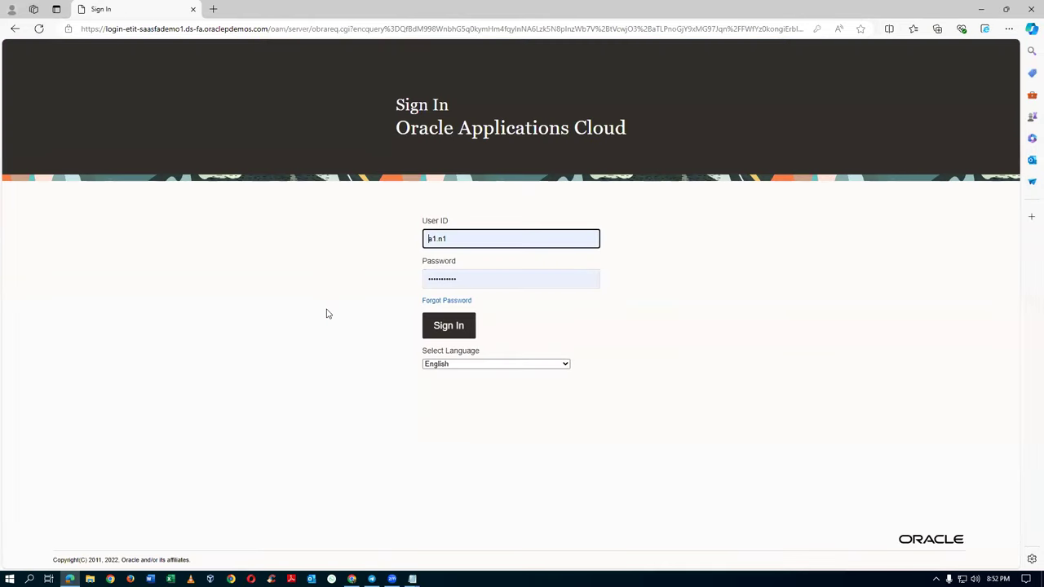
key(alt+Tab)
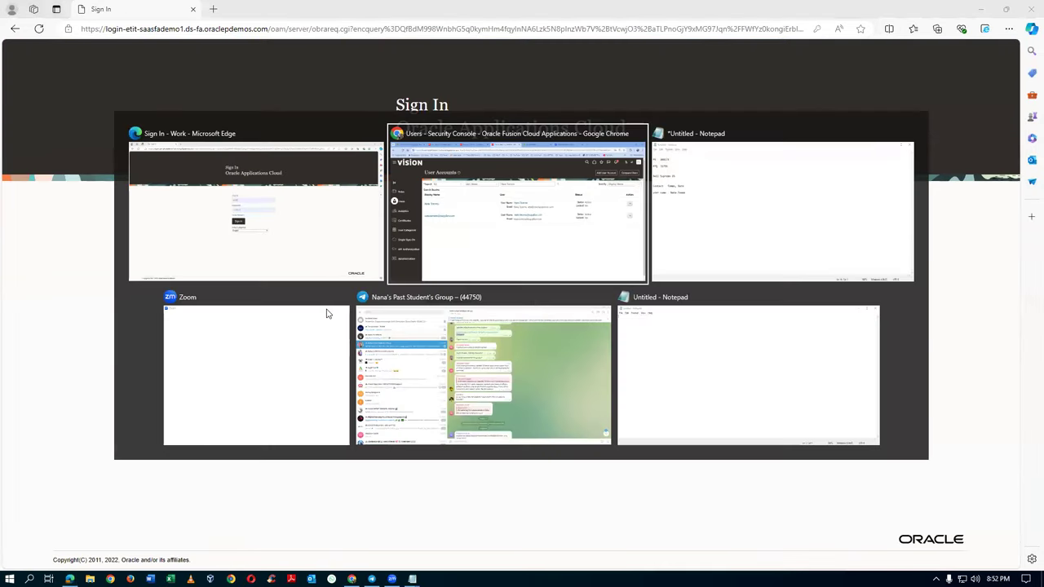
key(alt+Tab)
drag(255, 260, 301, 261)
key(ctrl+c)
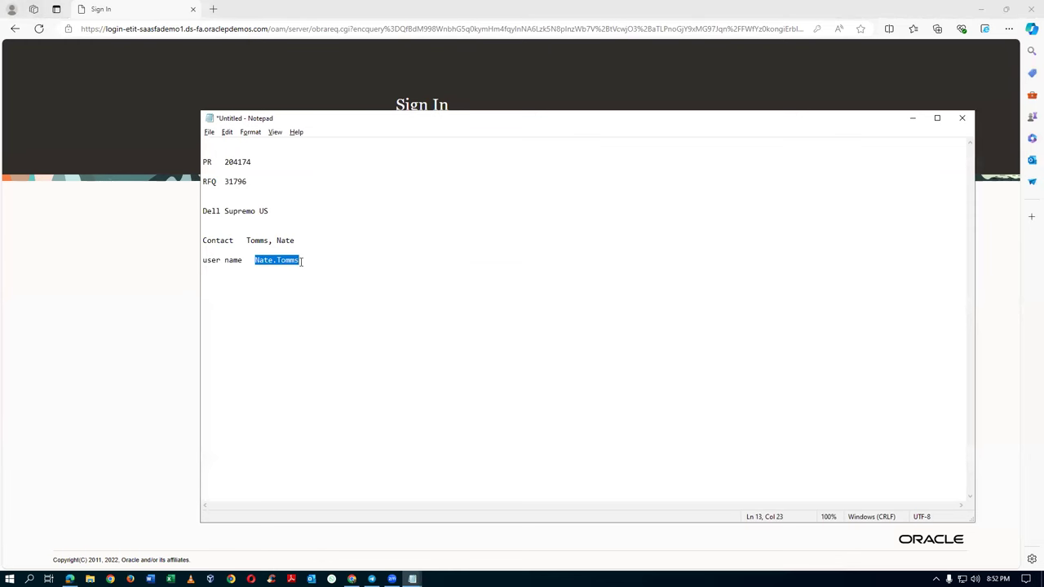
key(alt+Tab)
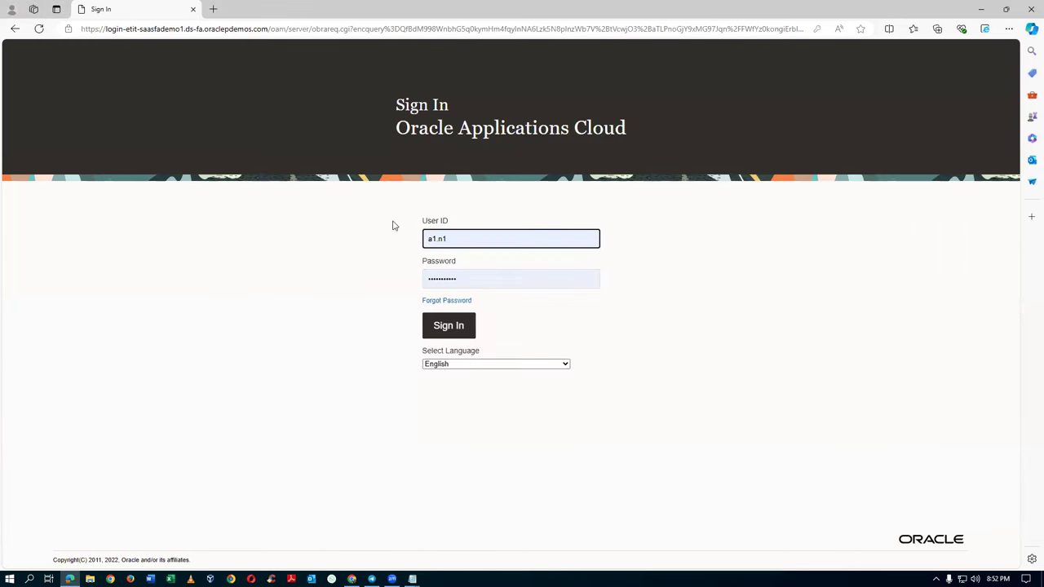
Step: Sign in with the contact's user name and the new password
click(476, 233)
key(ctrl+a)
key(ctrl+v)
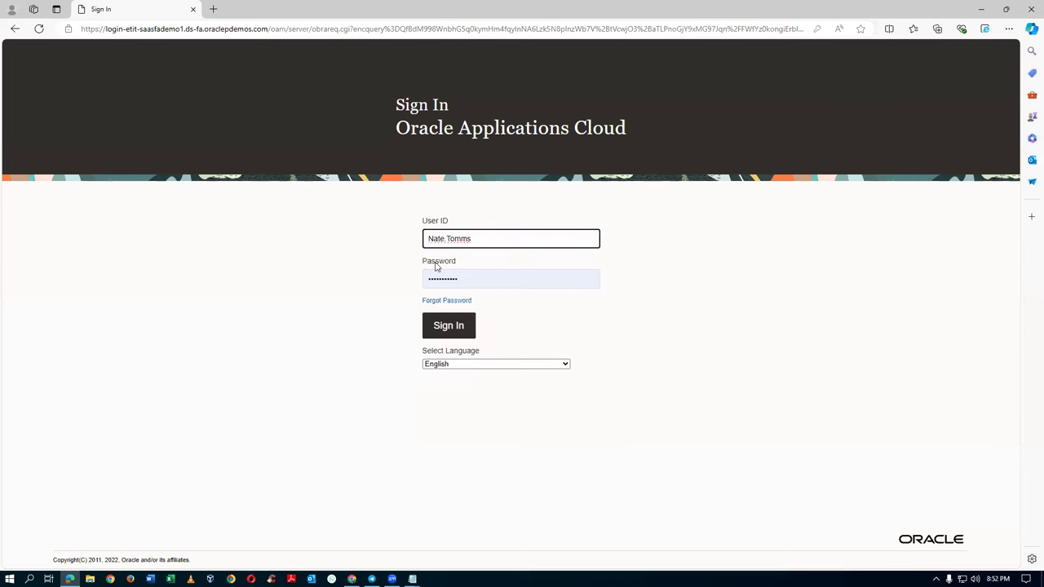
click(474, 279)
key(ctrl+a)
key(BackSpace)
text(****)
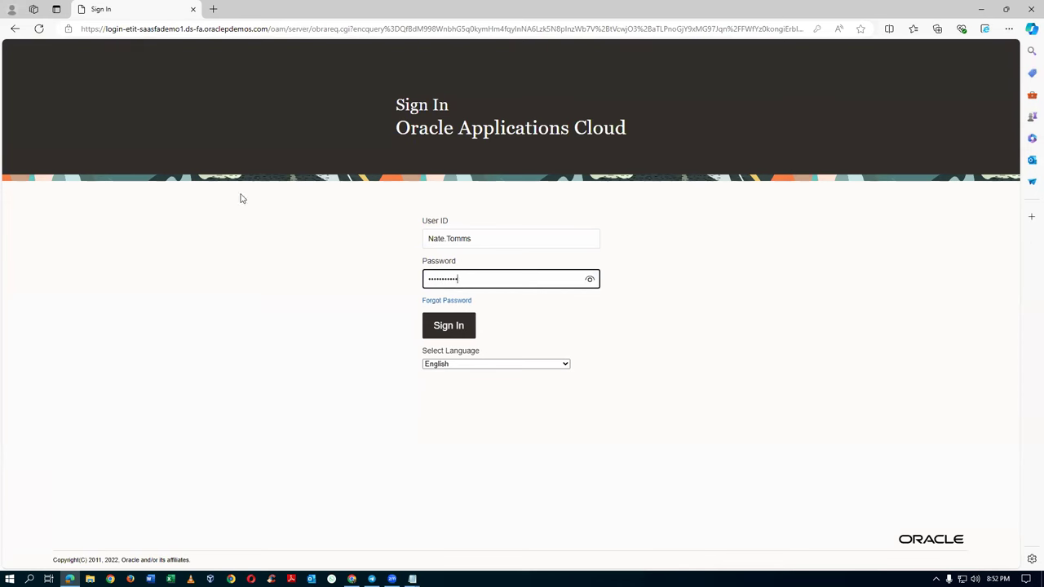
click(446, 329)
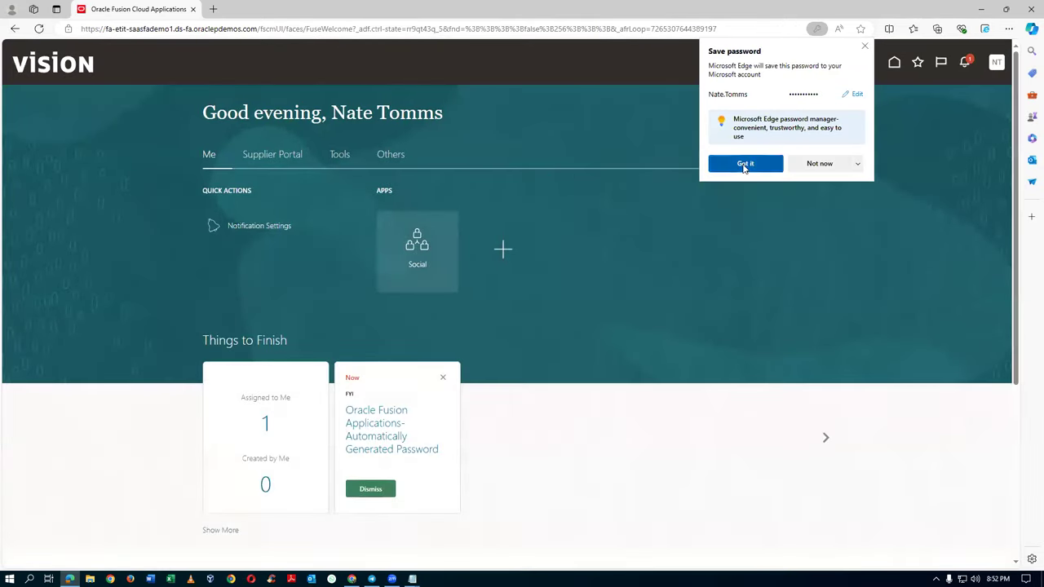
Step: Decline saving the password and open View Negotiations from the Supplier Portal
click(746, 163)
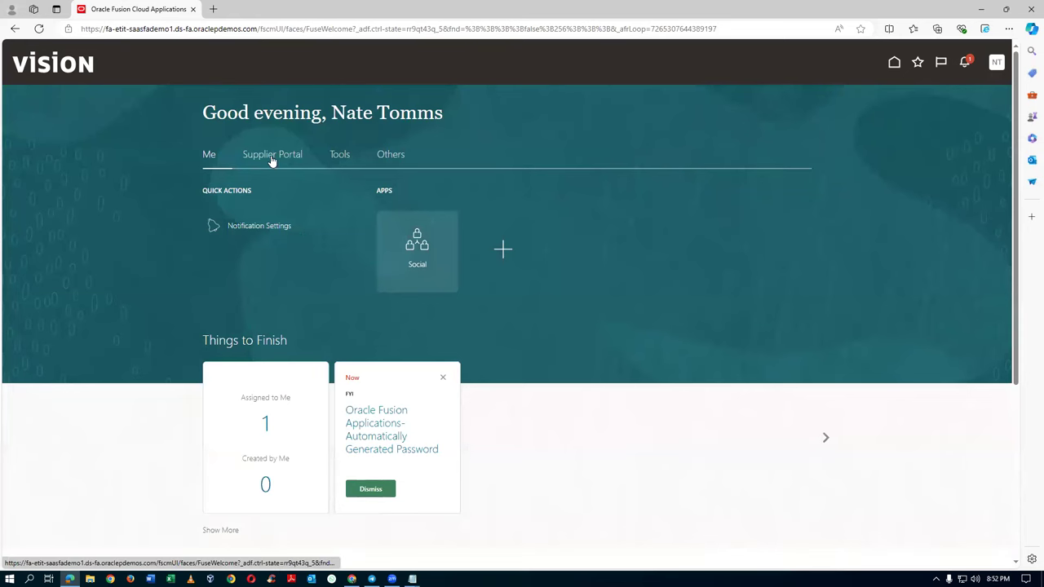
click(272, 159)
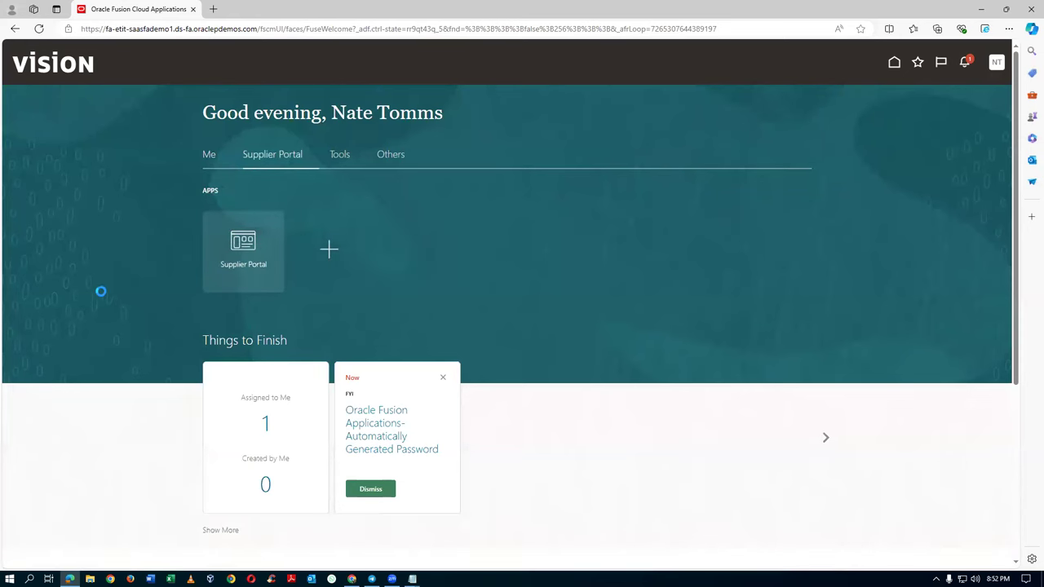
scroll(106, 292, down, 3)
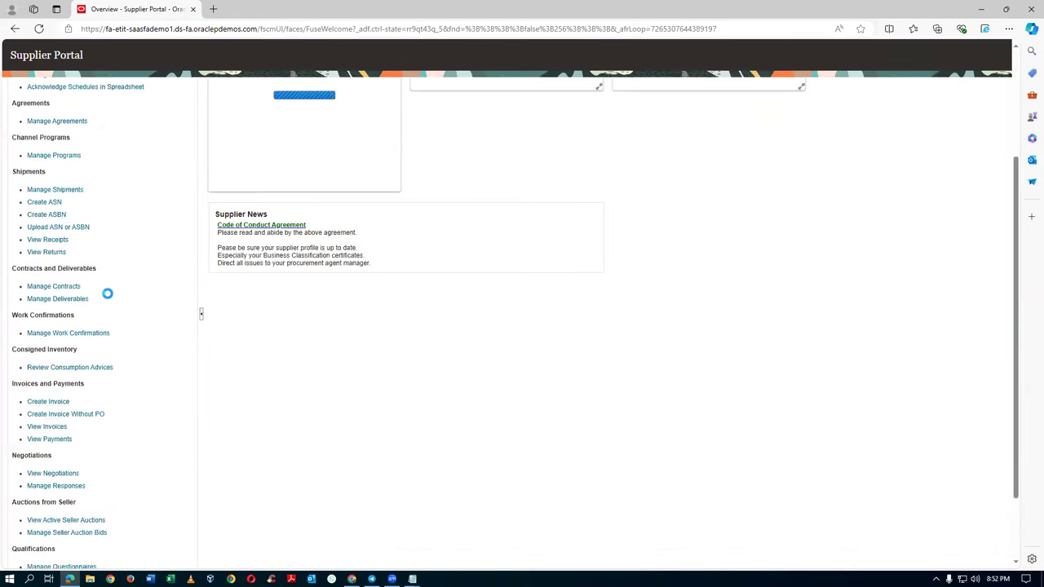
scroll(109, 293, down, 1)
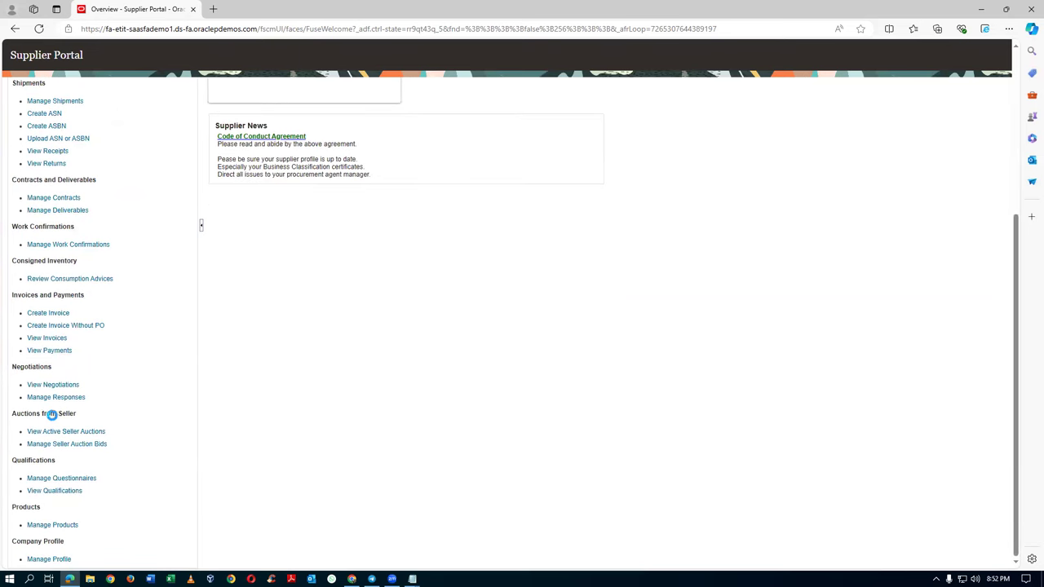
click(50, 386)
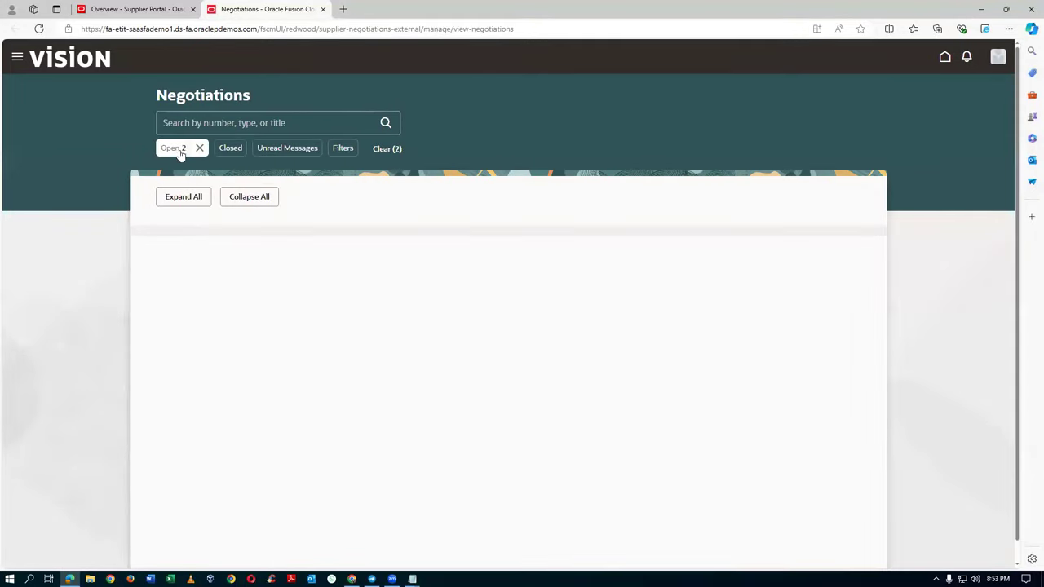
Step: Check the Open filter options, then open RFQ 31796: PR RFQ PO test
click(175, 148)
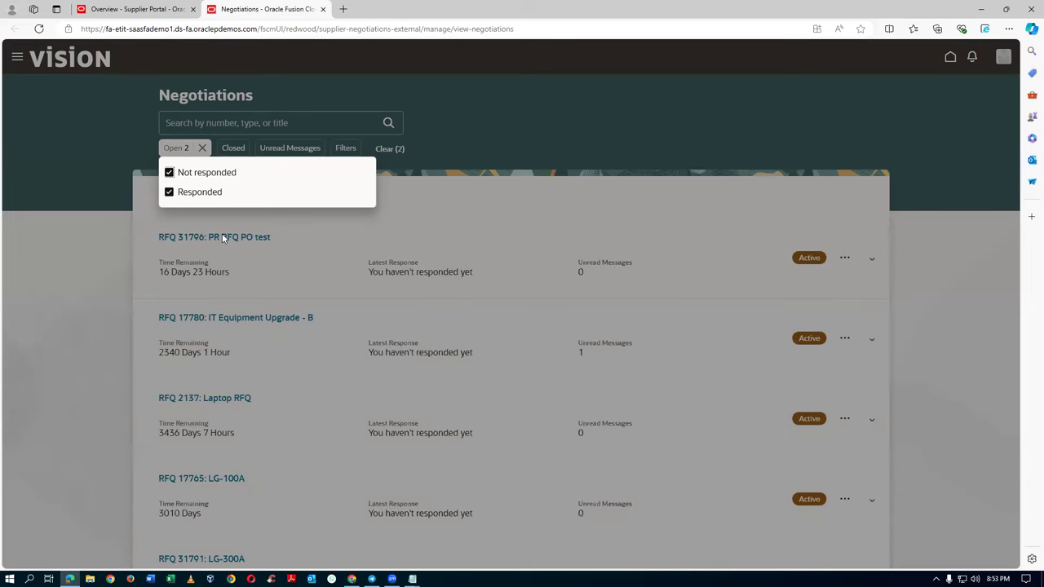
click(220, 237)
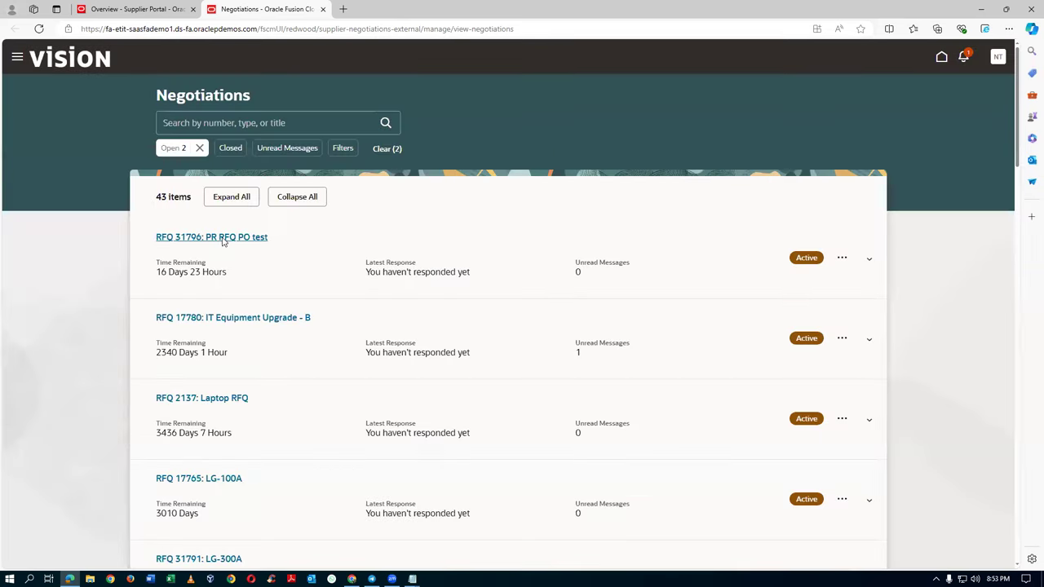
click(220, 237)
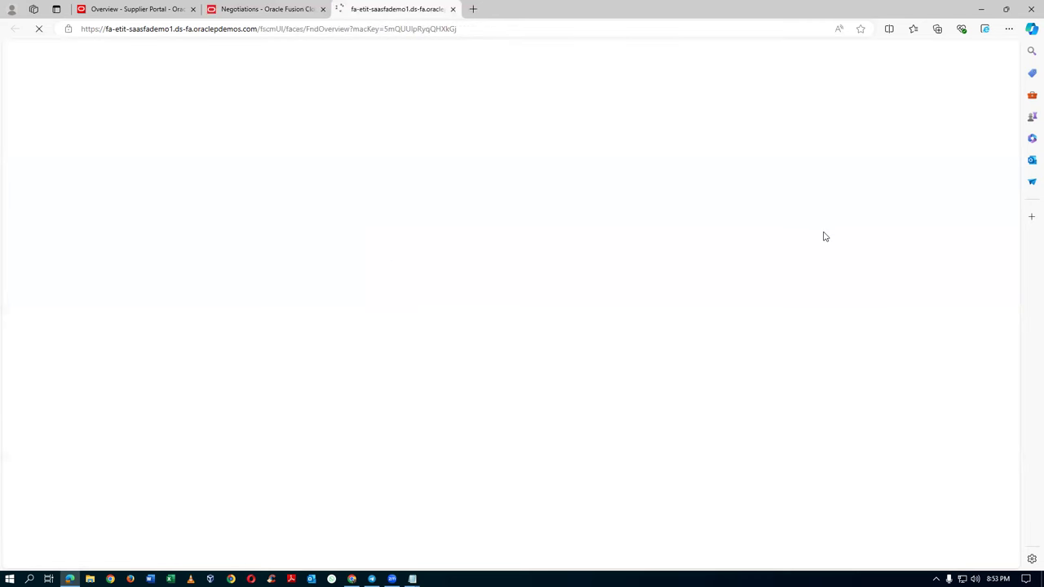
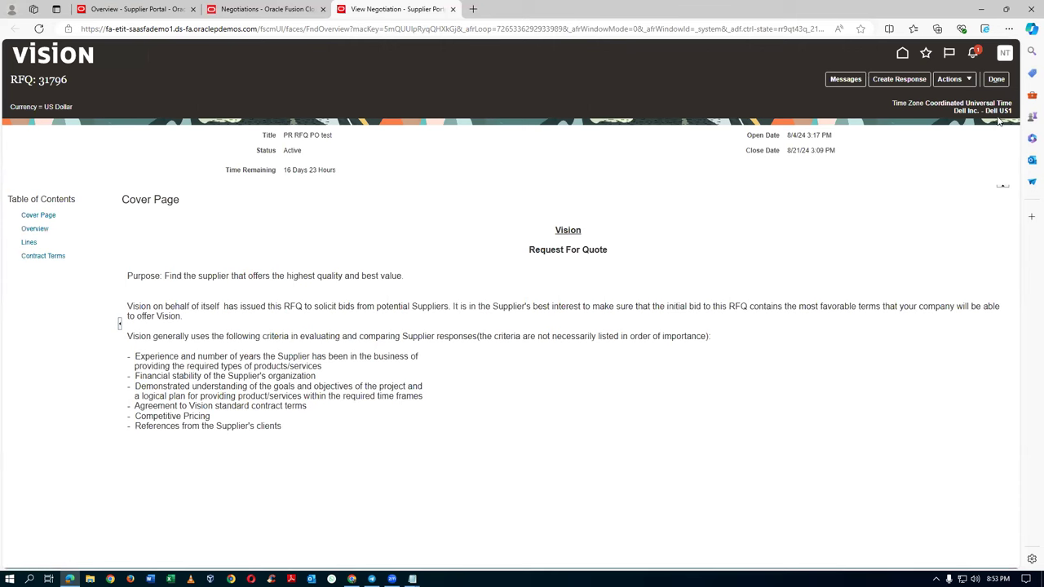
Step: Start a response to RFQ 31796, valid until 8/31/24 3:10 PM
click(919, 79)
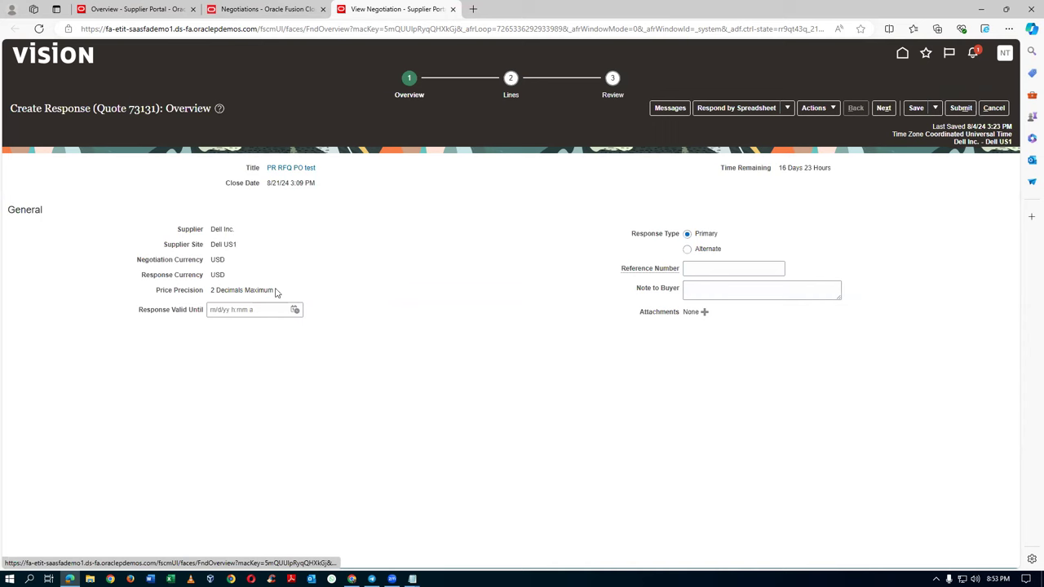
click(294, 309)
click(424, 444)
click(410, 500)
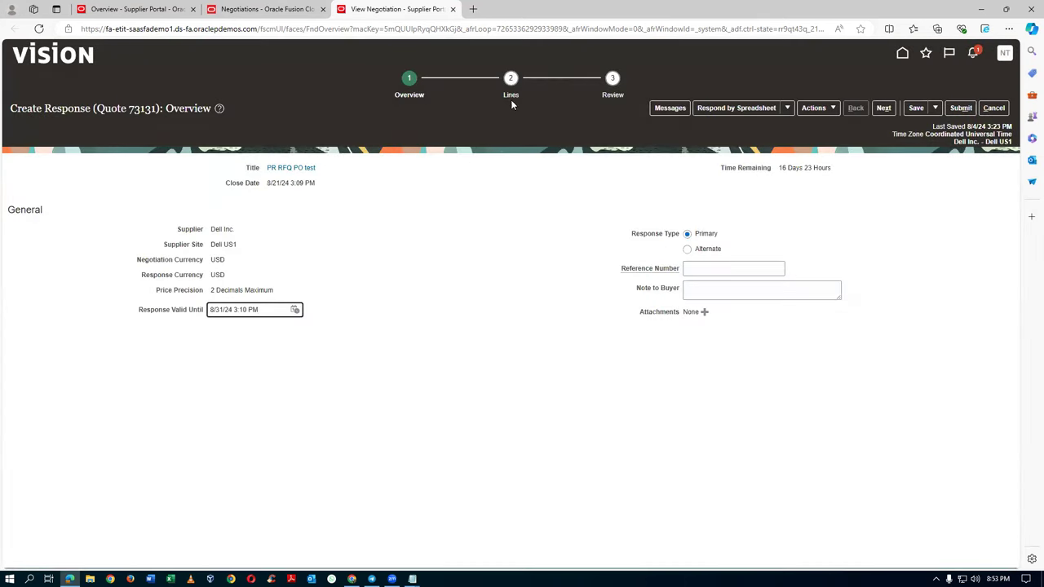
Step: Price the Standard Inkjet Printer at 100.00 with promised date 8/29/24 and submit the response
click(509, 97)
click(736, 239)
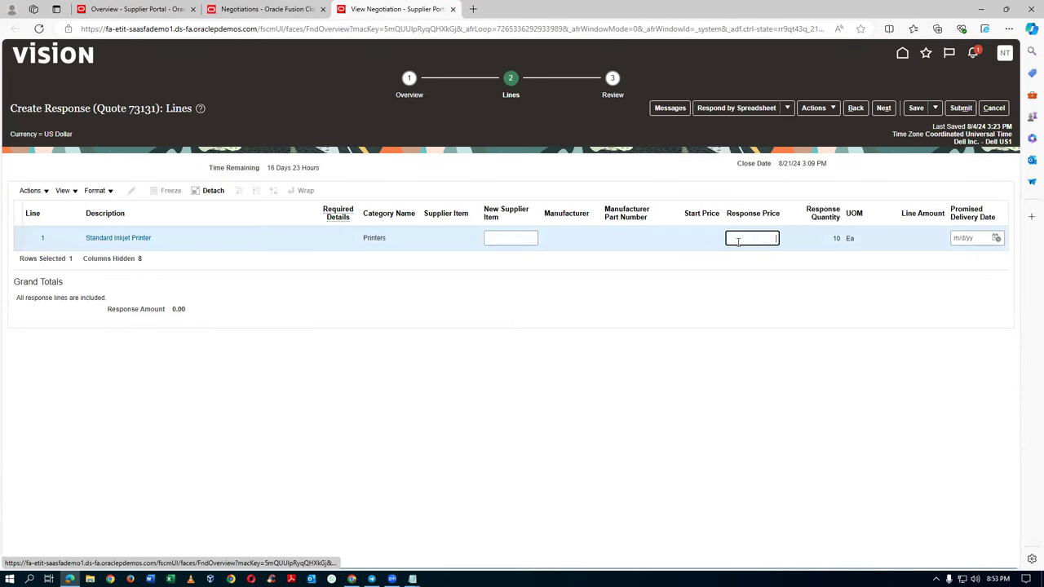
click(246, 240)
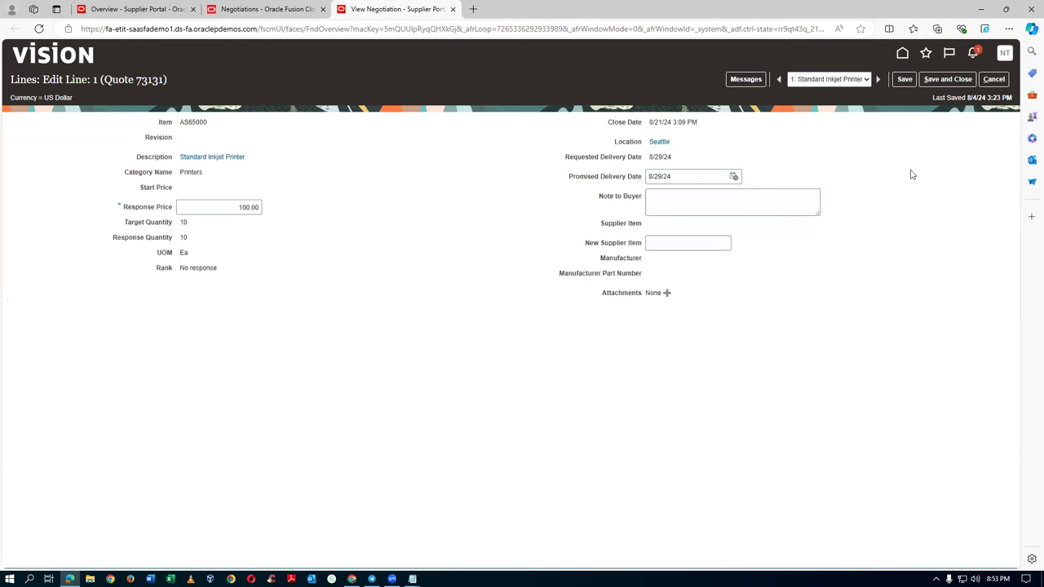
click(945, 81)
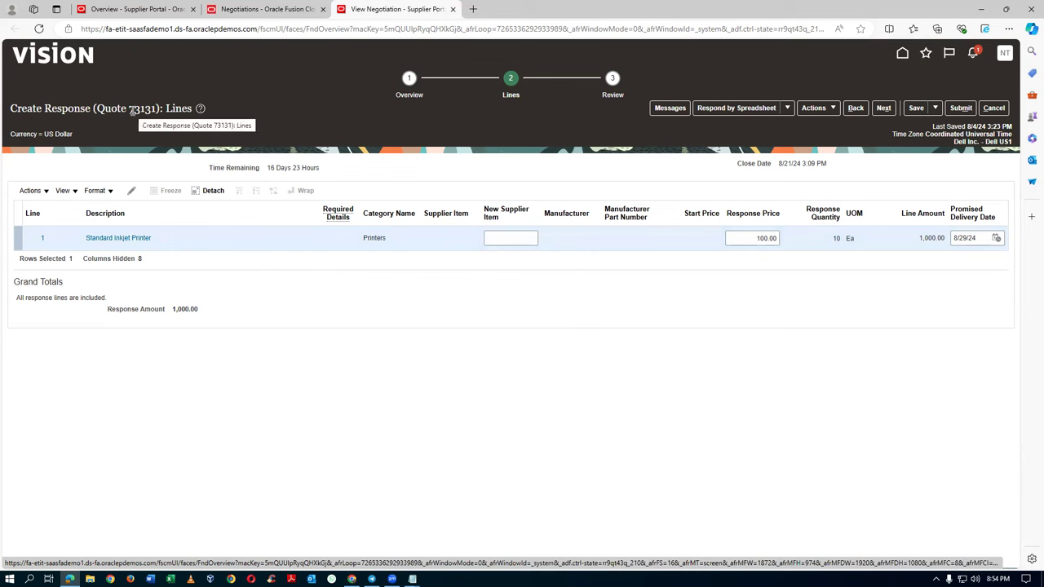
click(962, 107)
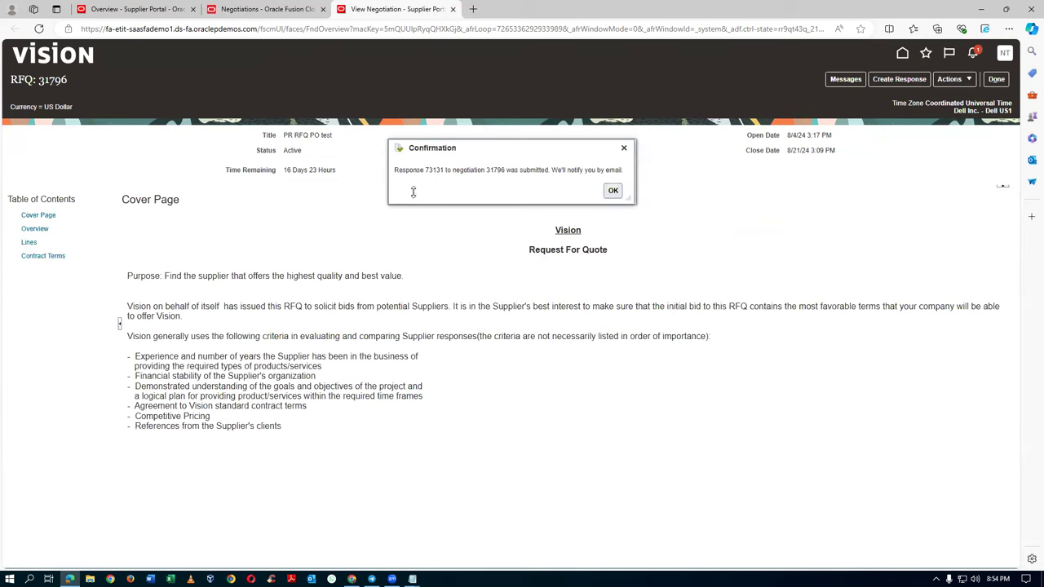
click(612, 192)
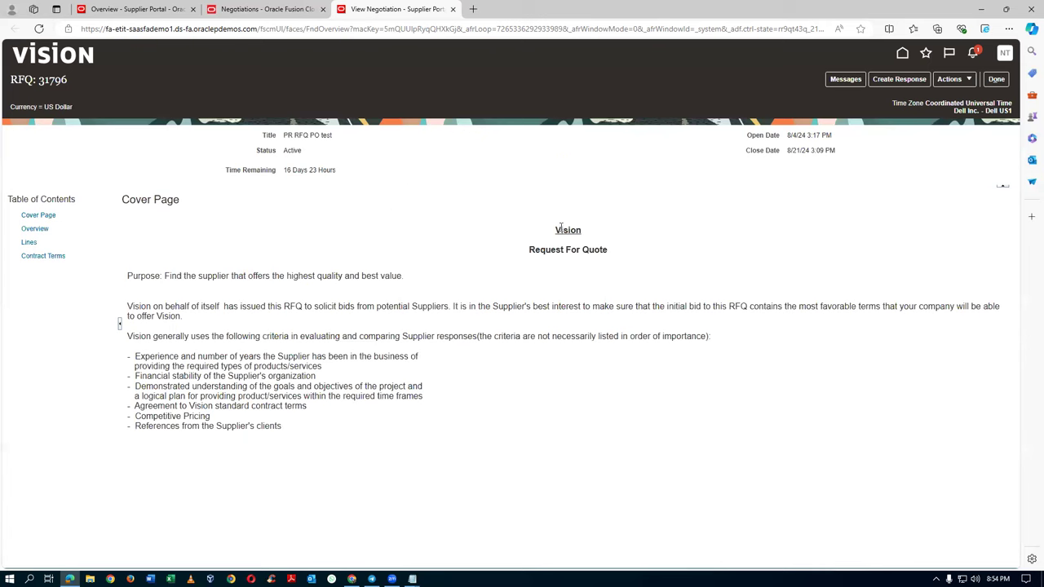
Step: In the buyer's browser, go from Home to the Procurement Negotiations work area
key(alt+Tab)
key(alt+Tab)
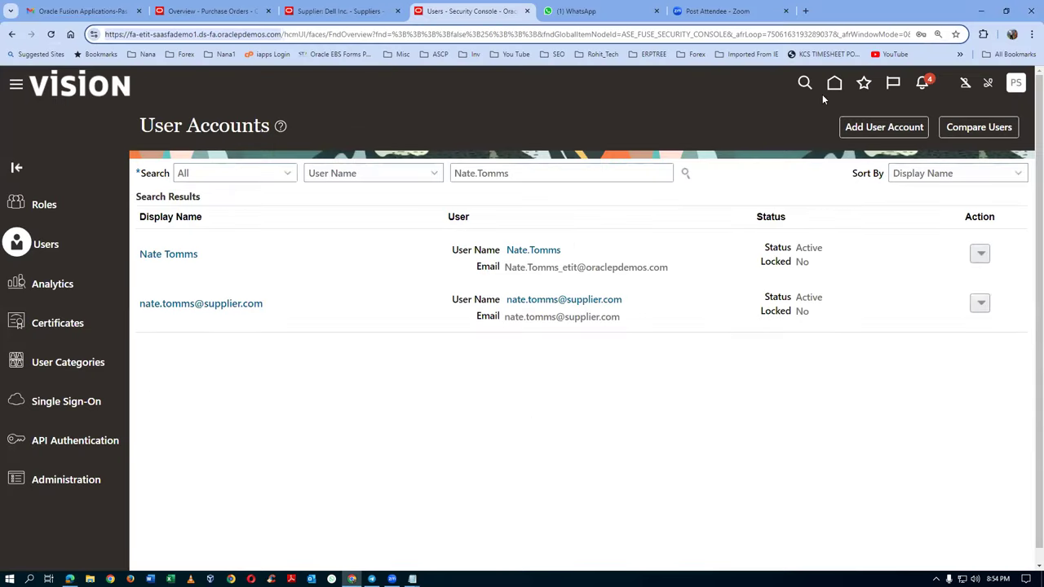
click(834, 82)
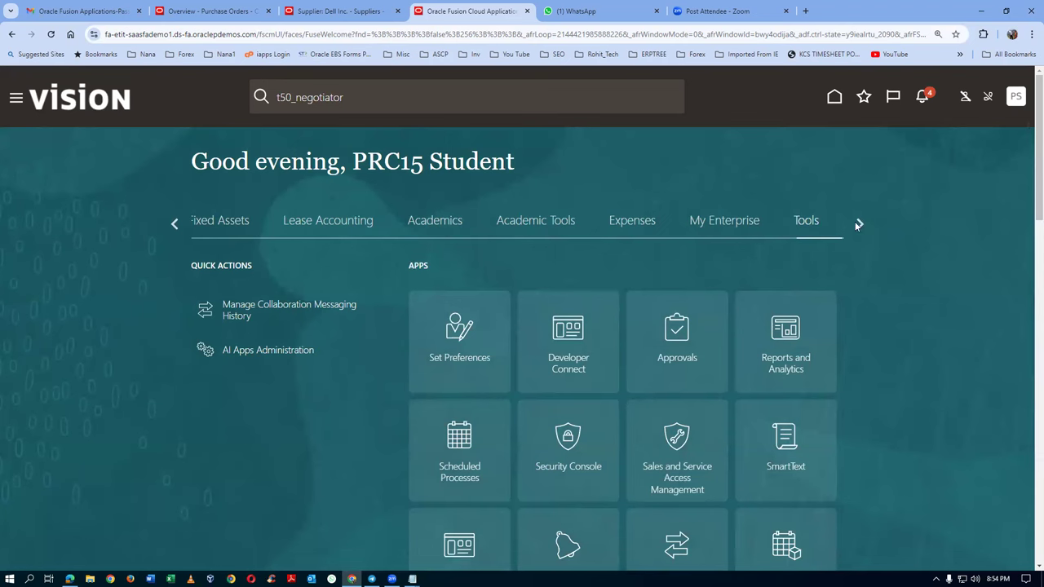
click(172, 230)
click(172, 229)
click(172, 230)
click(172, 229)
click(172, 229)
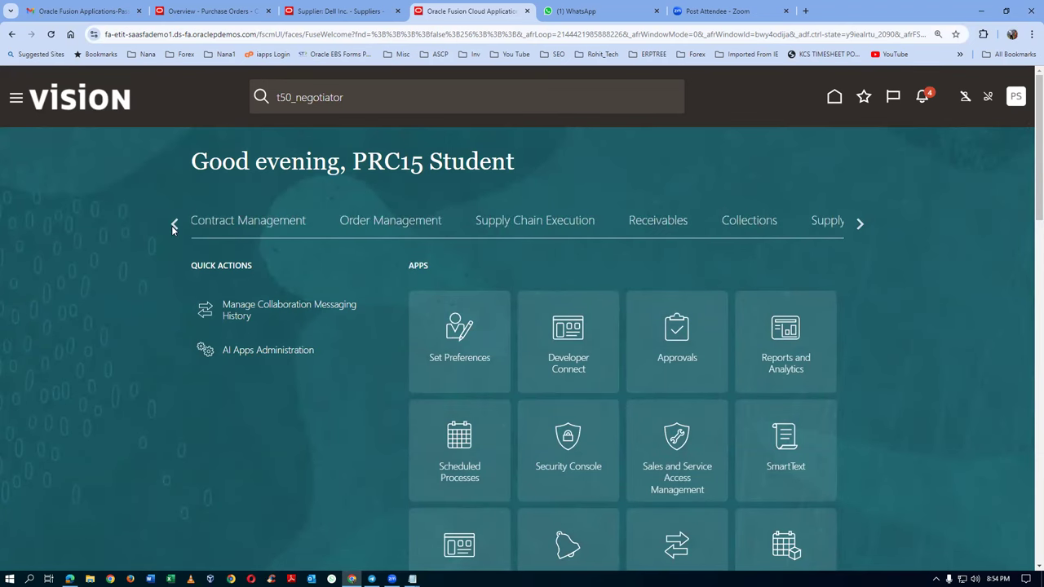
click(172, 228)
click(172, 226)
click(172, 226)
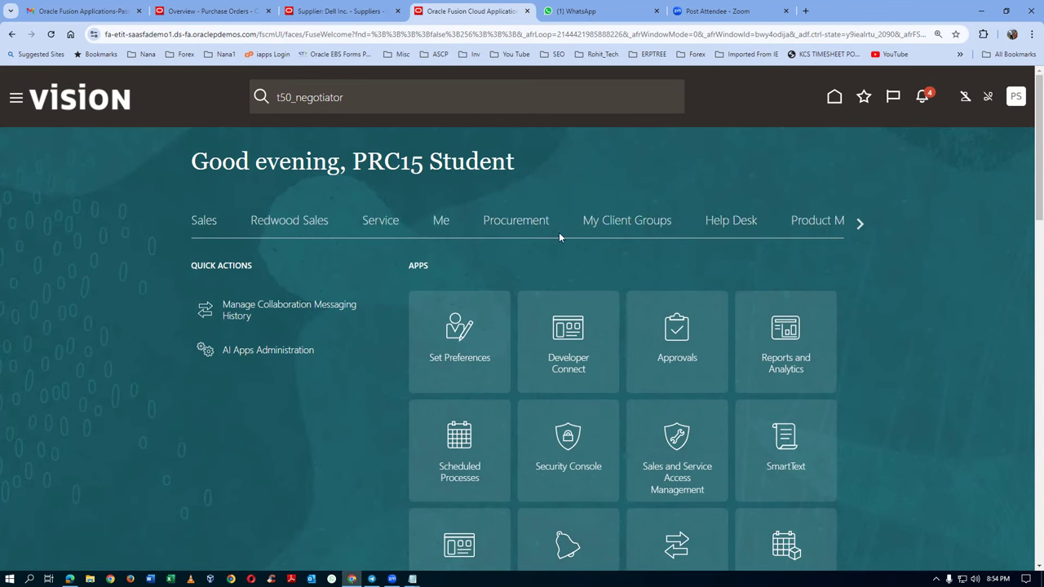
click(518, 228)
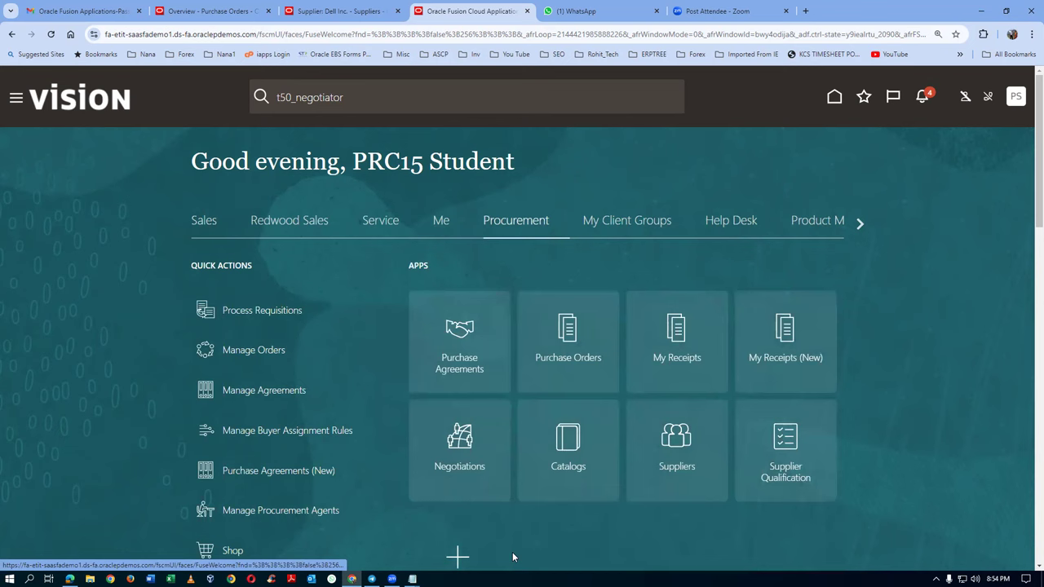
click(445, 466)
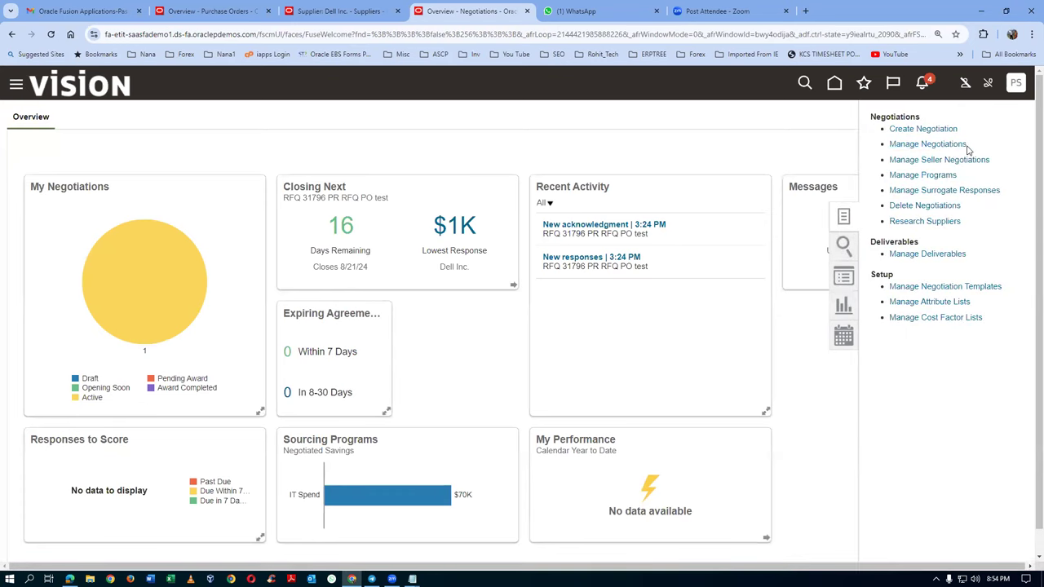
Step: Search negotiations for number 31796 with the Owner filter cleared
key(alt+Tab)
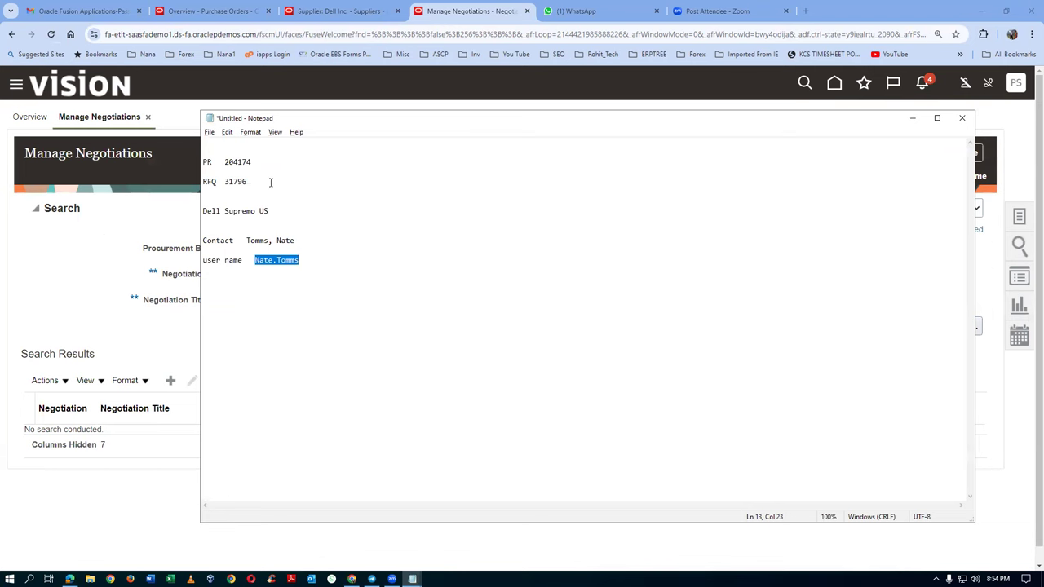
key(alt+Tab)
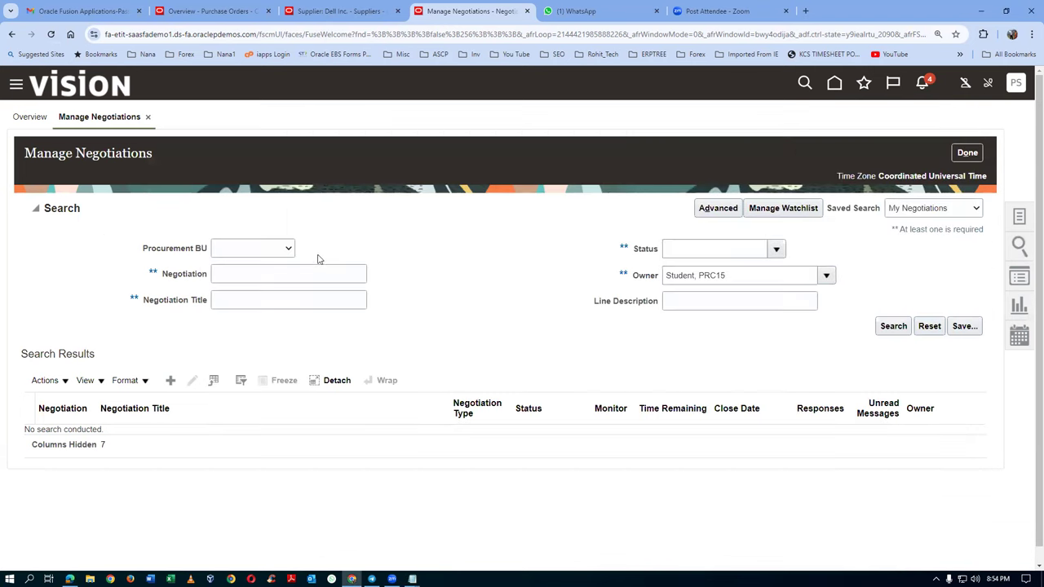
click(323, 276)
key(alt+Tab)
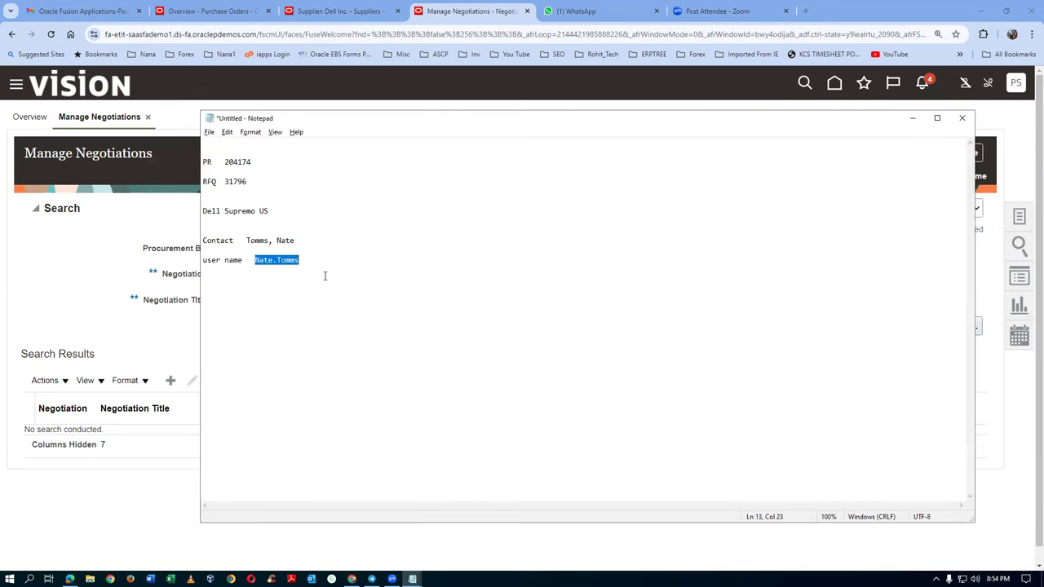
key(alt+Tab)
text(31)
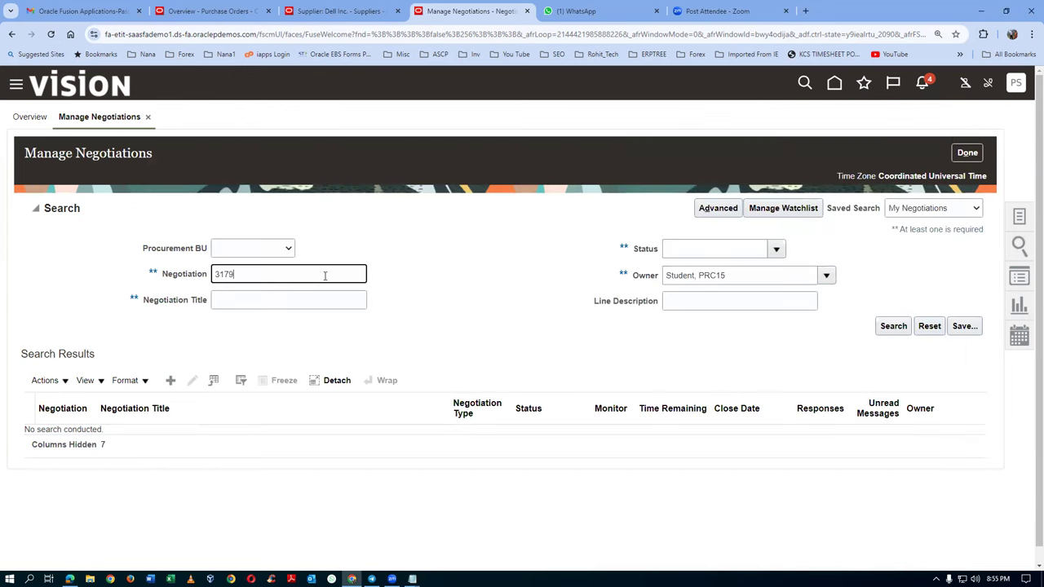
key(Tab)
click(753, 279)
key(ctrl+a)
key(BackSpace)
click(893, 326)
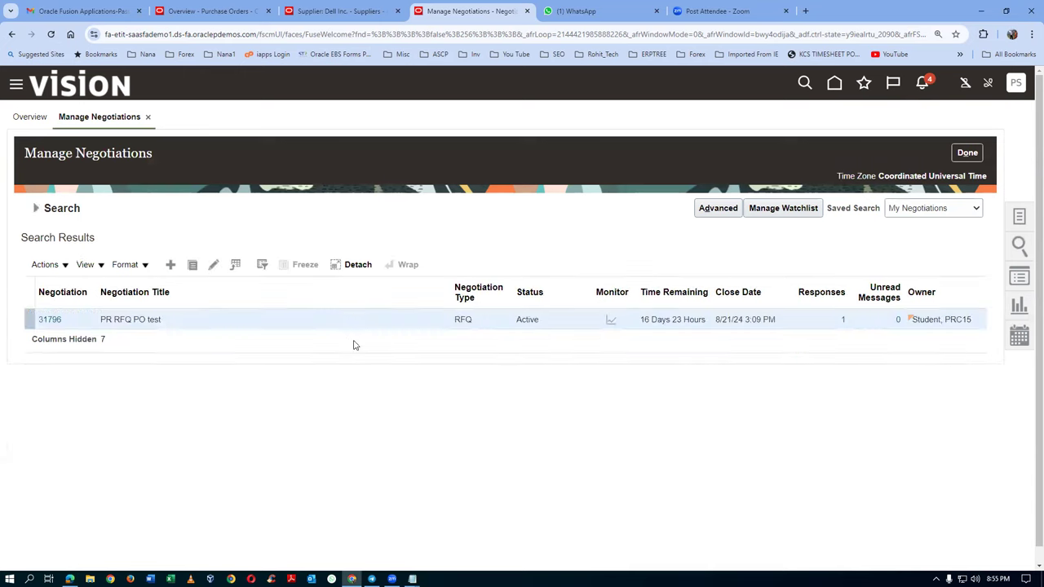
Step: Open RFQ 31796 and review its response history showing Dell Inc.'s 1,000.00 response
click(47, 320)
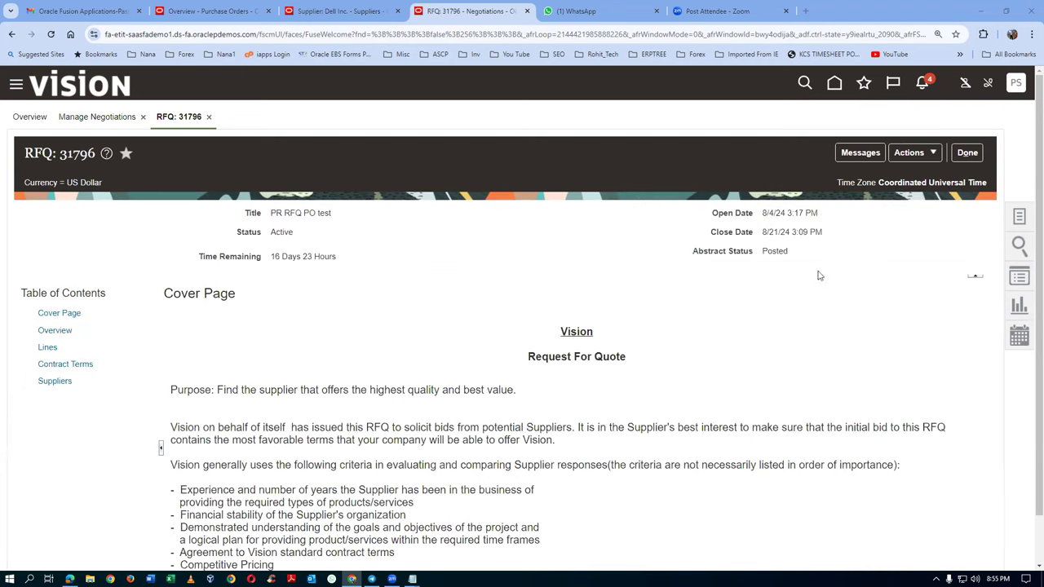
click(911, 155)
mouse_move(920, 184)
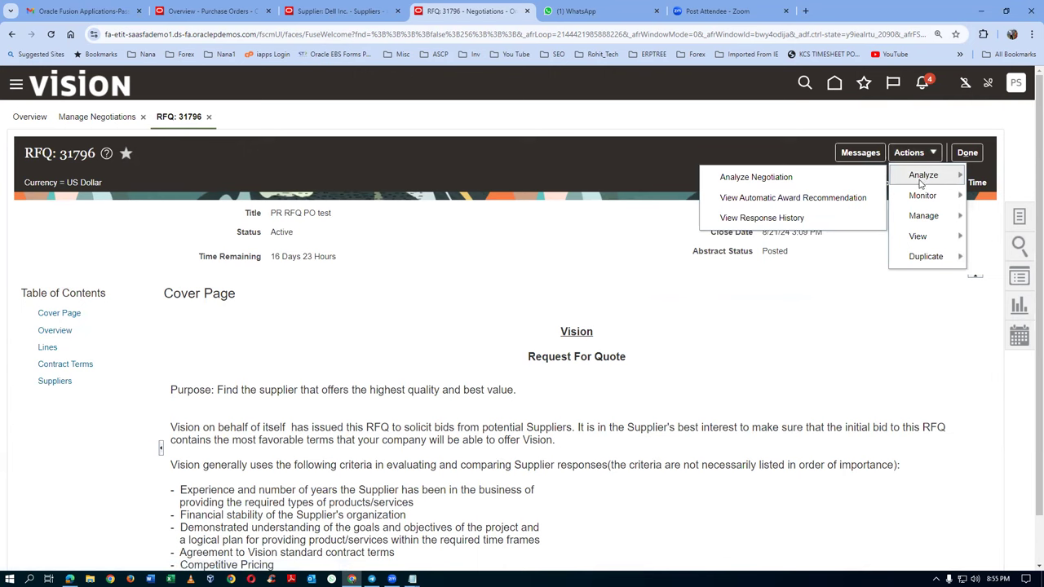
click(788, 218)
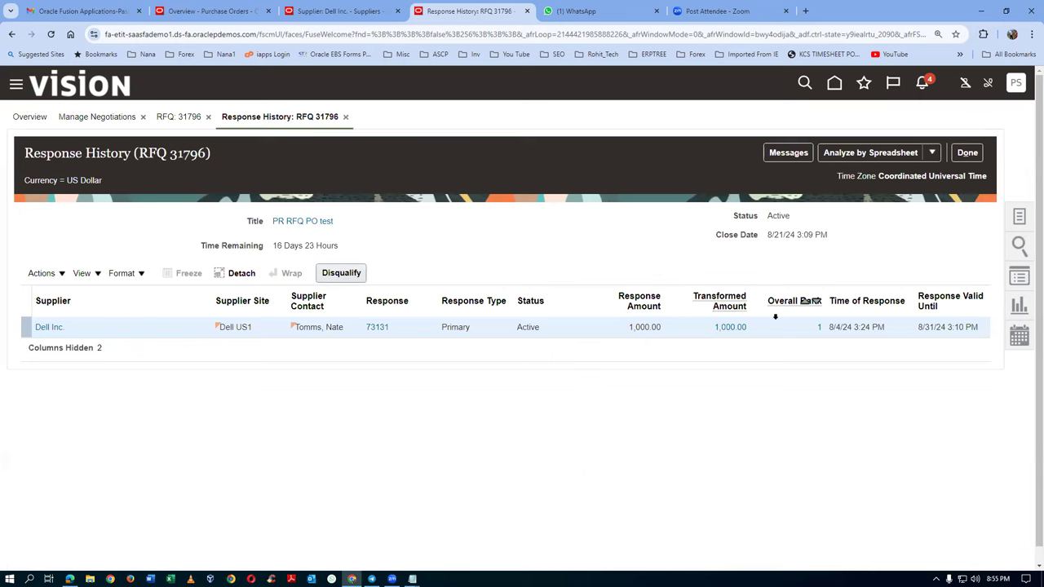
click(966, 153)
Step: Choose to close negotiation 31796 from the Manage actions
click(907, 155)
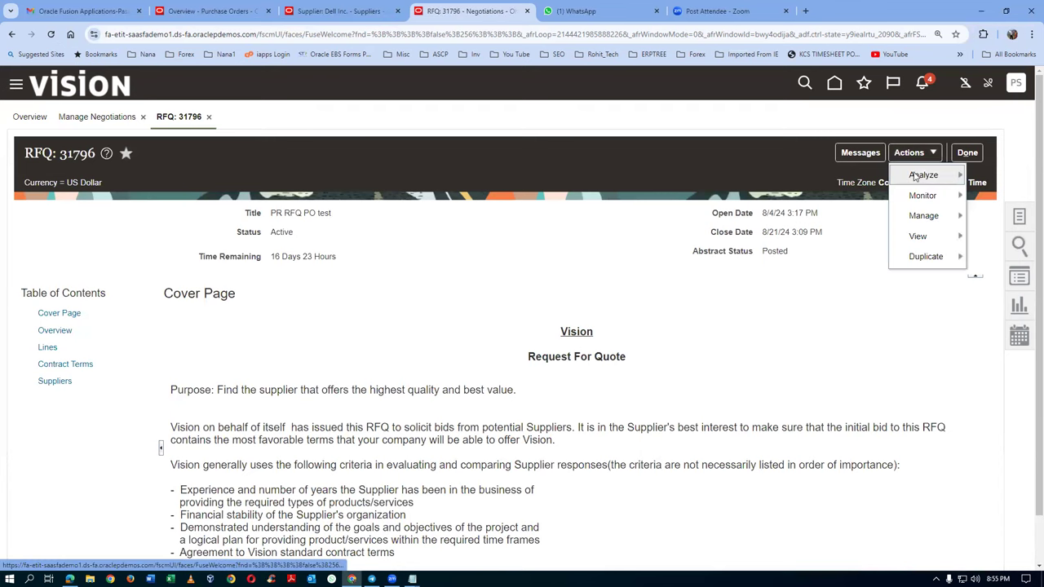
mouse_move(912, 177)
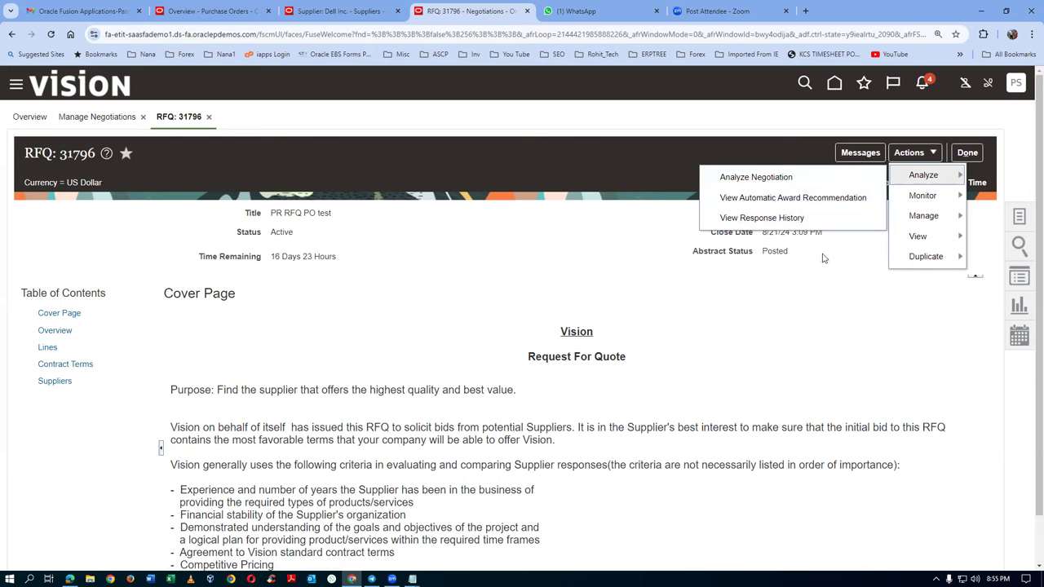
mouse_move(911, 221)
click(798, 239)
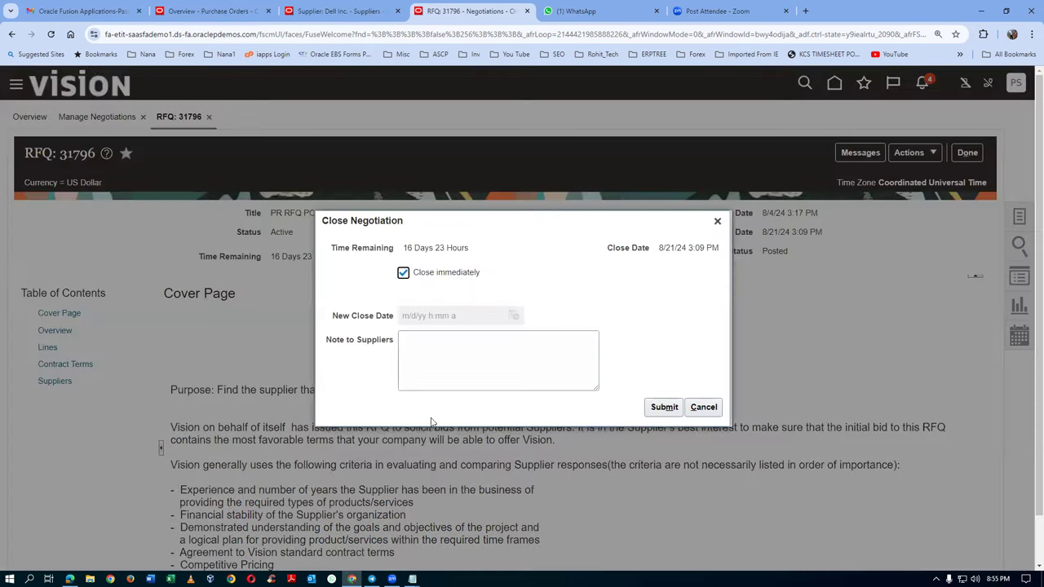
Step: Close RFQ 31796 immediately with a supplier note, then reopen it from refreshed search results
click(439, 377)
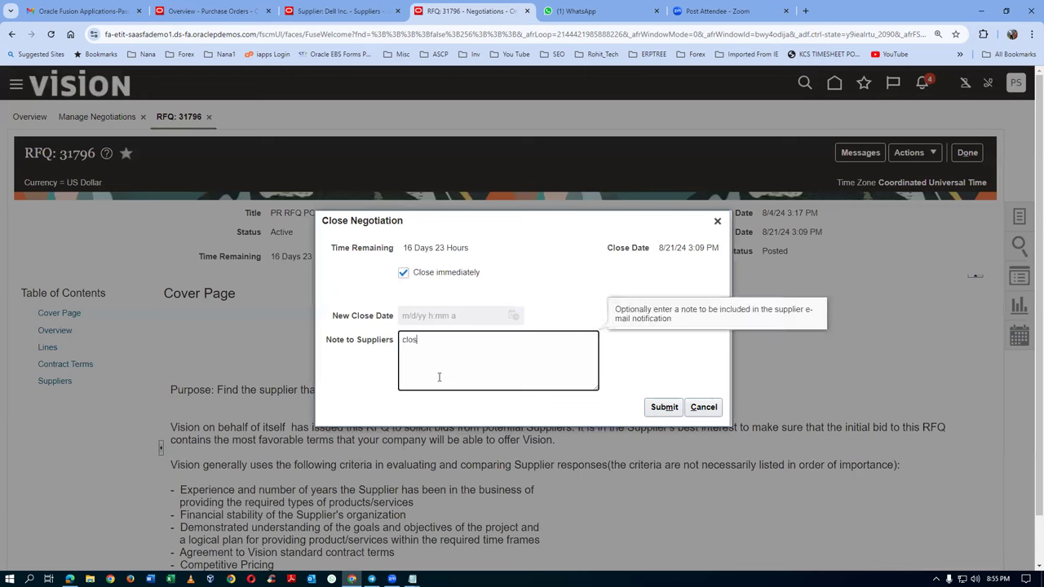
click(661, 408)
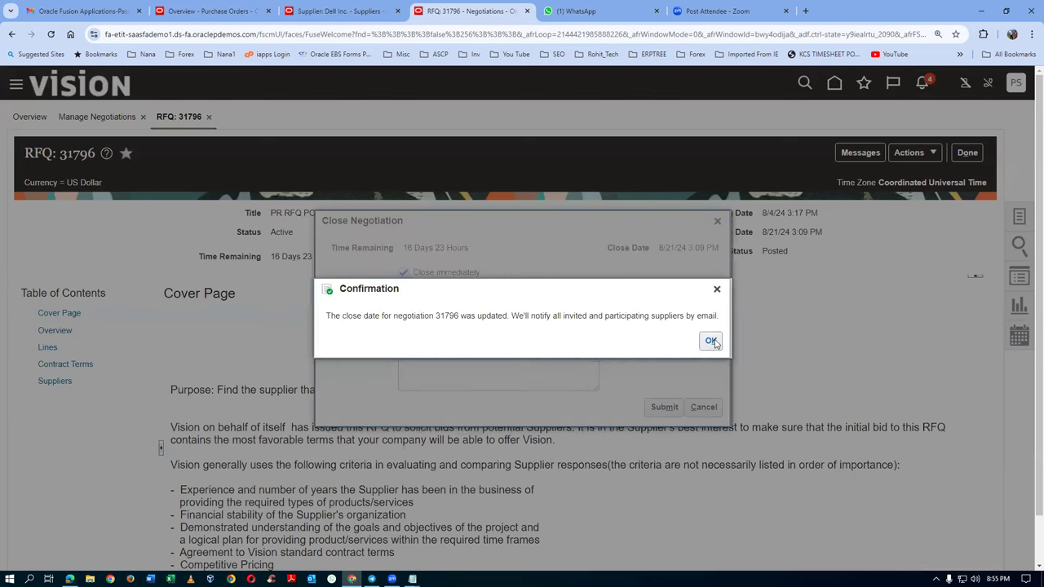
click(711, 341)
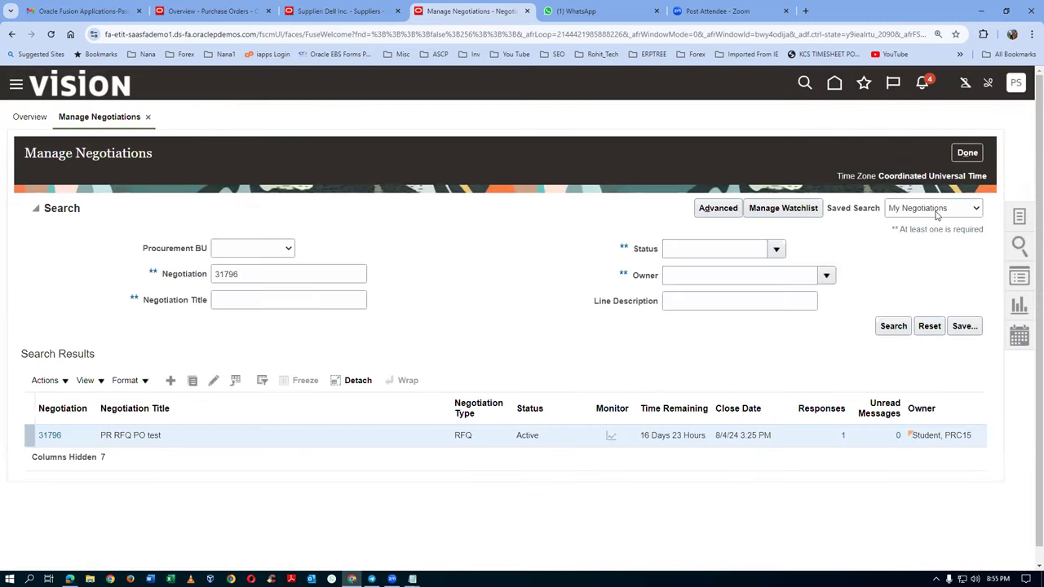
click(893, 326)
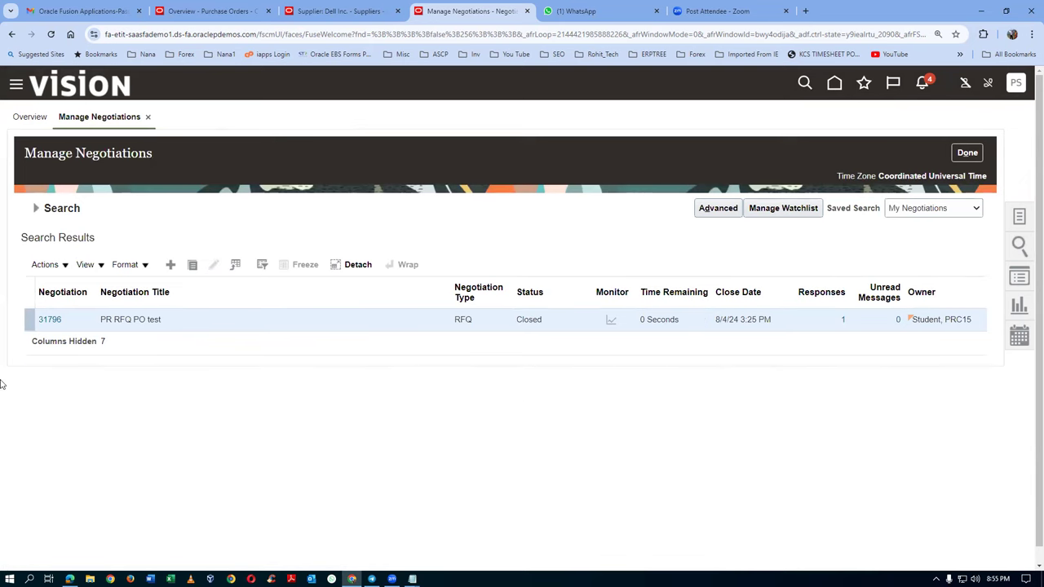
click(49, 320)
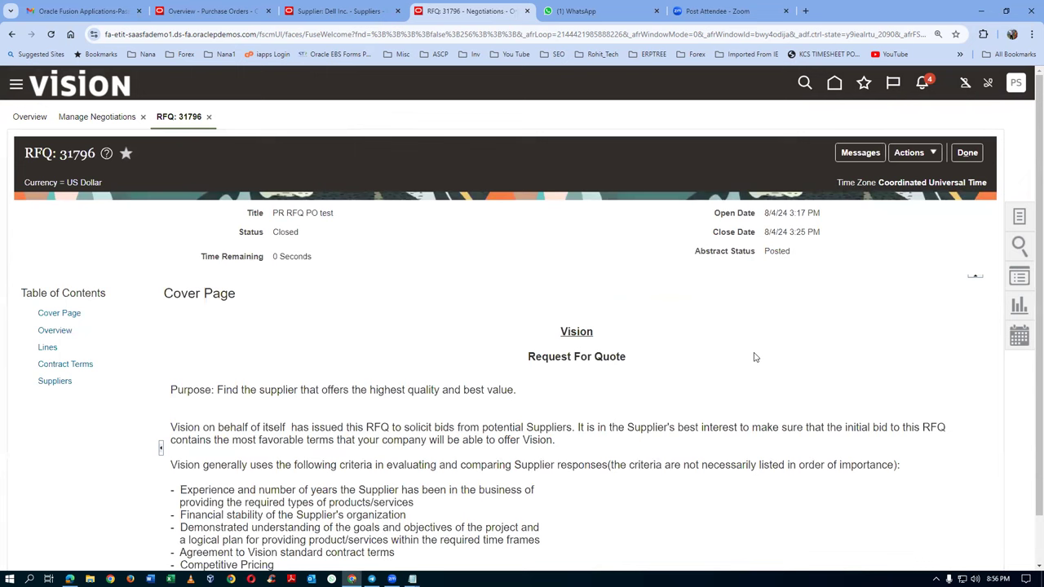
Step: Award RFQ 31796 to Dell Inc., mark it as the award decision, and save
click(913, 152)
mouse_move(920, 176)
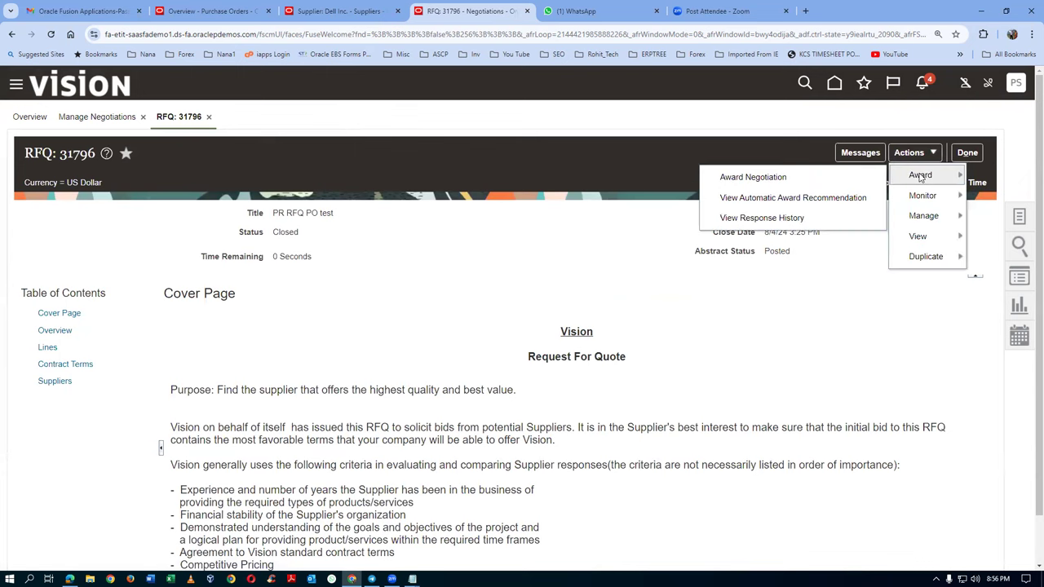
click(765, 179)
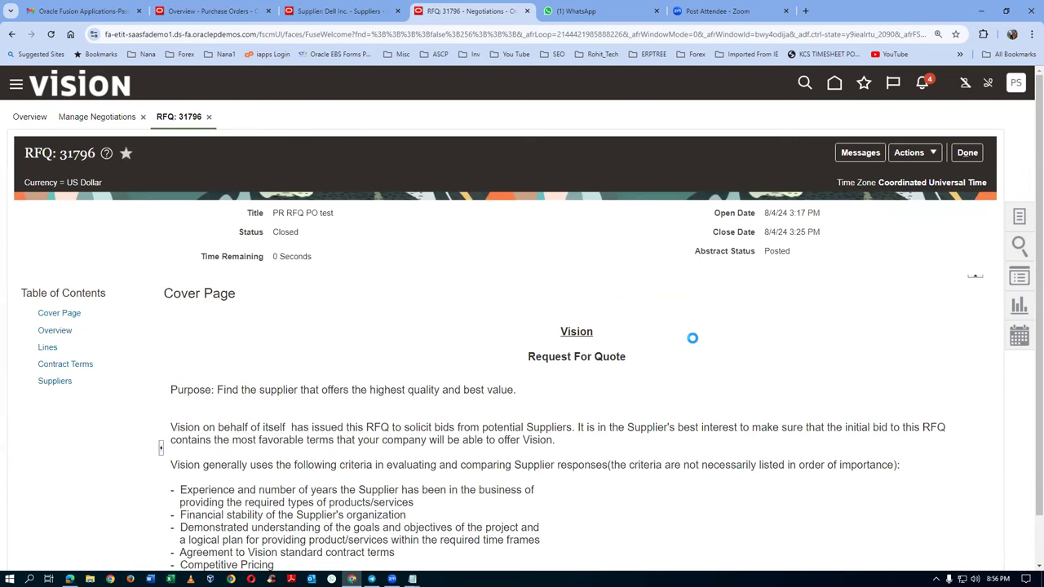
scroll(694, 337, down, 1)
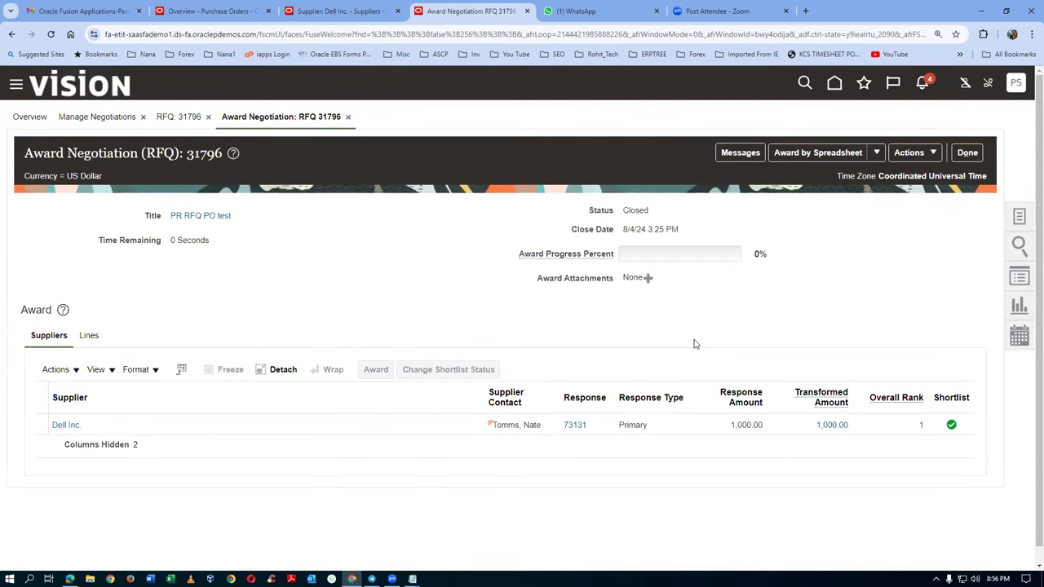
click(37, 435)
click(376, 369)
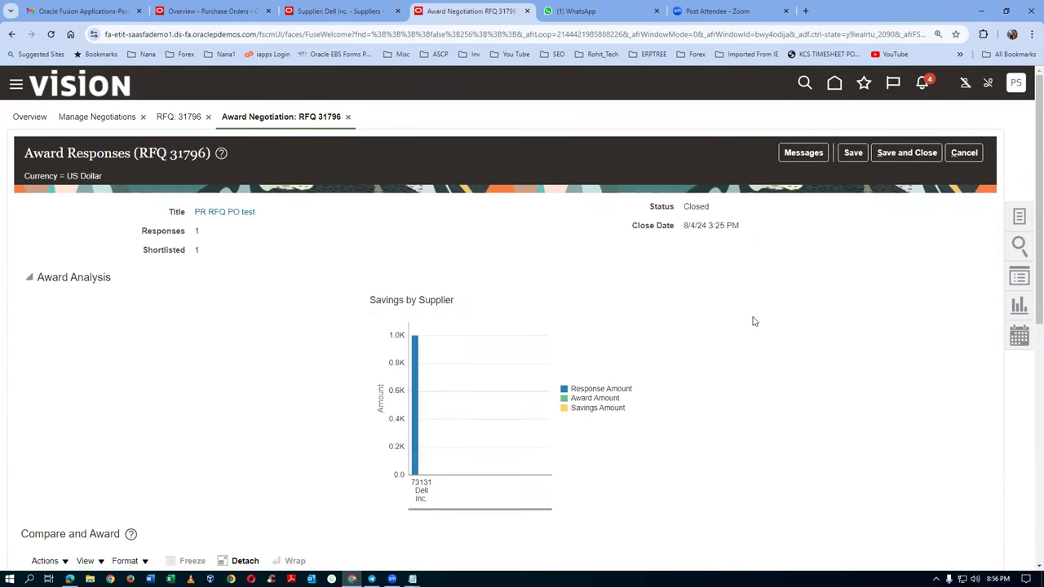
scroll(755, 323, down, 2)
scroll(756, 324, down, 6)
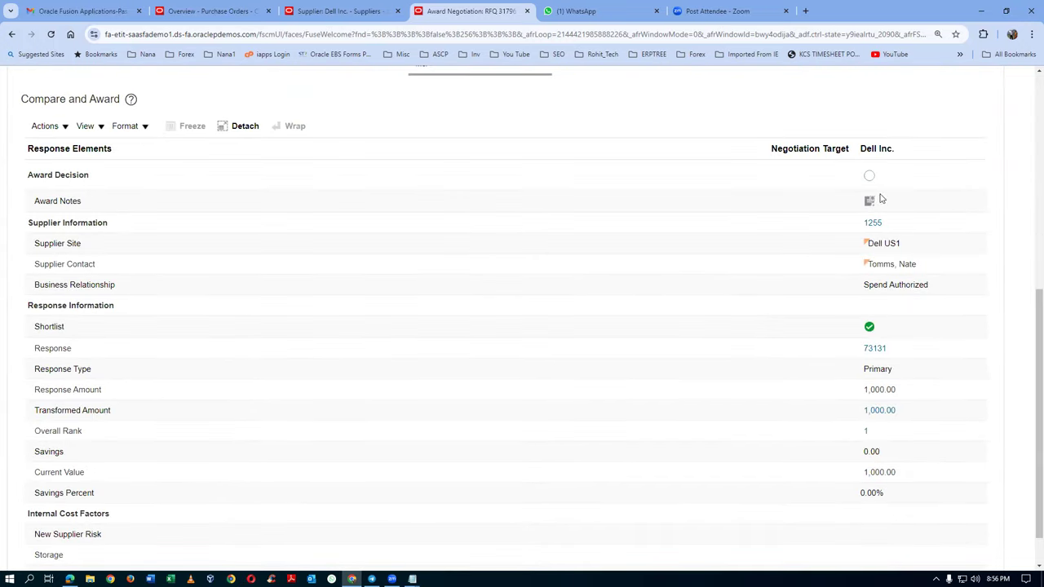
click(870, 179)
scroll(454, 338, up, 4)
scroll(455, 338, up, 4)
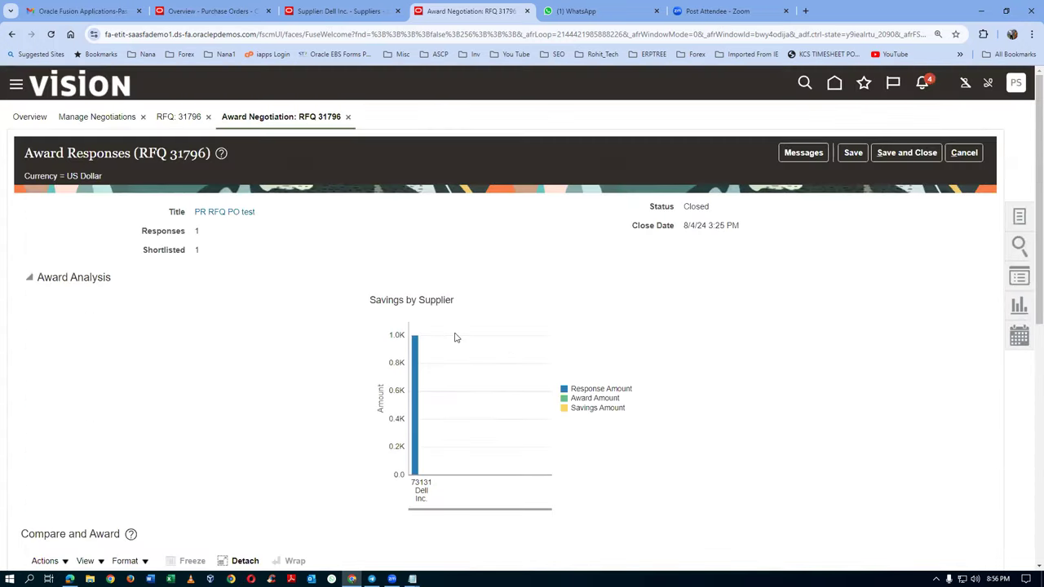
click(906, 154)
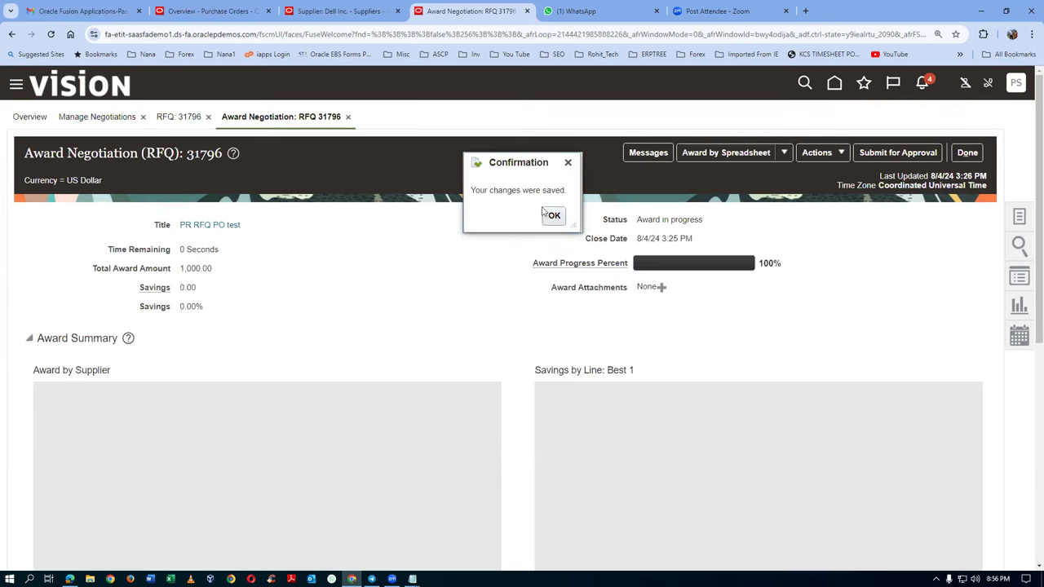
Step: Submit the RFQ 31796 award decision for approval and return to negotiations
click(552, 217)
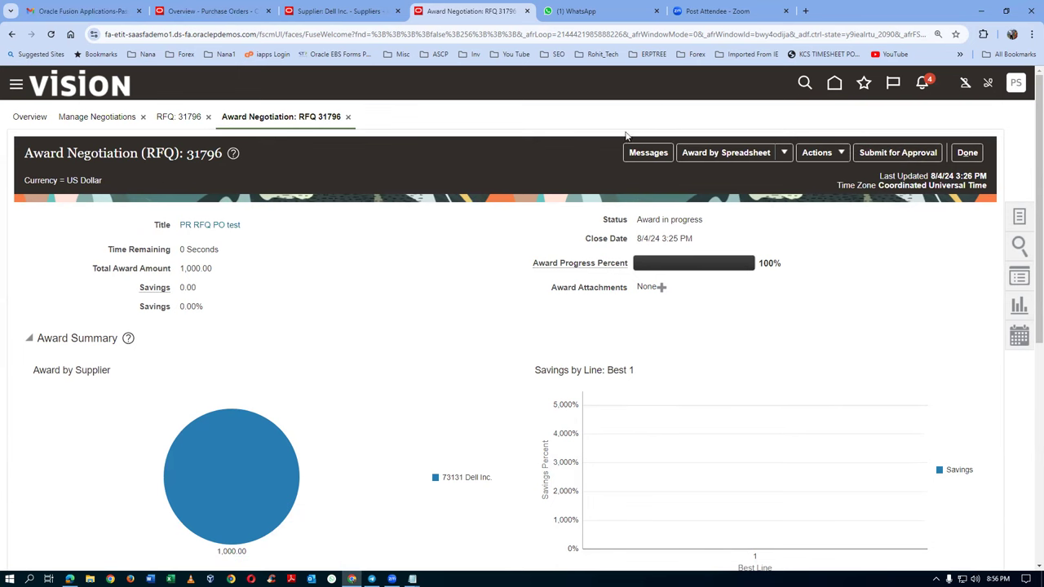
click(895, 155)
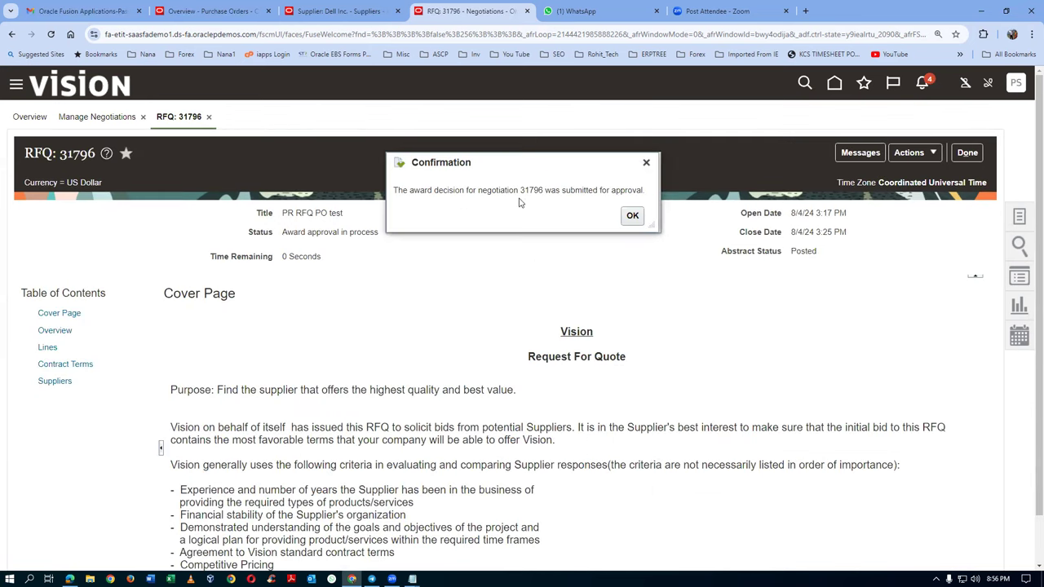
click(628, 217)
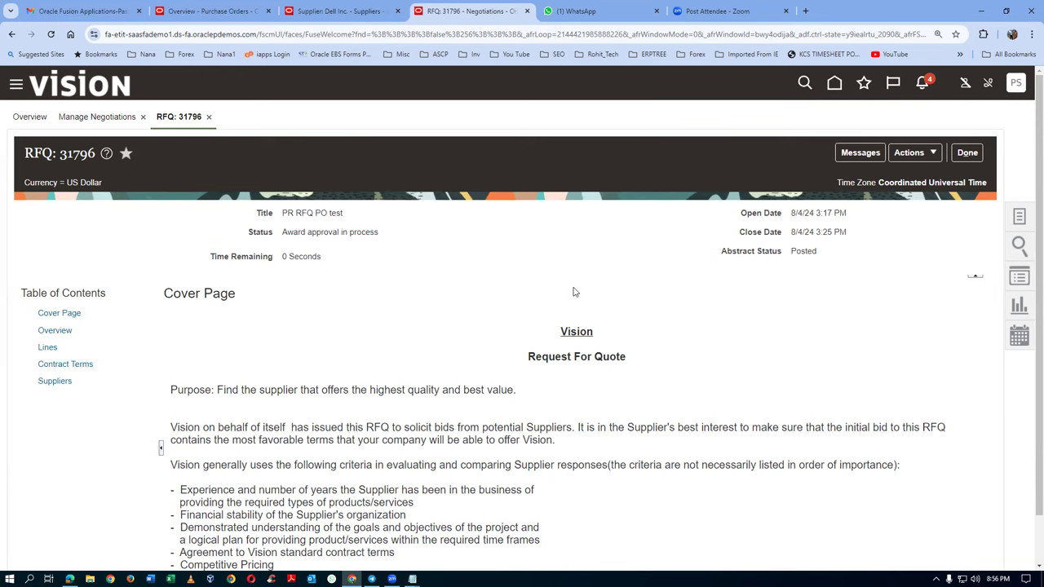
click(967, 153)
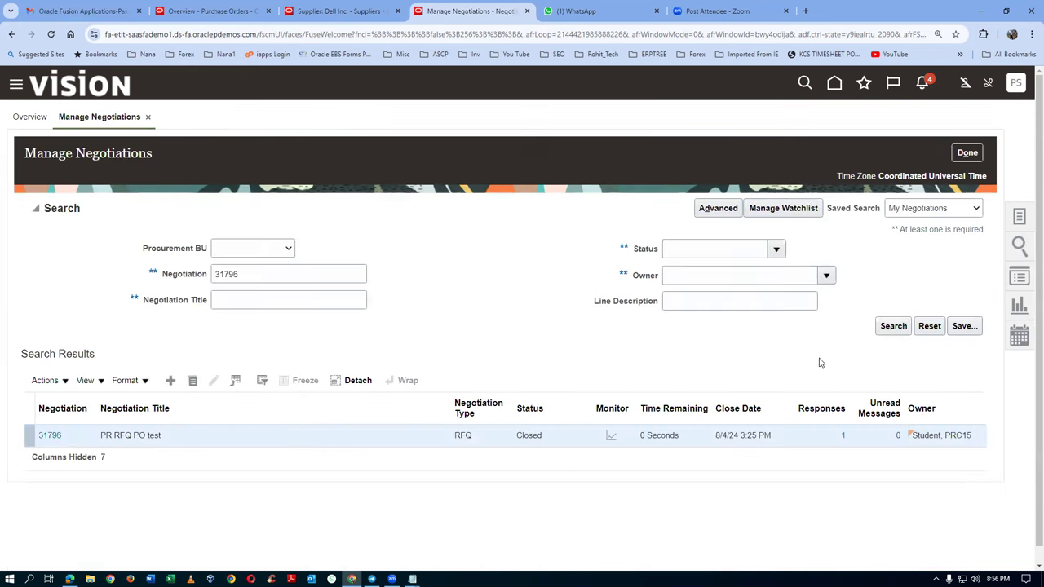
Step: Re-search negotiation 31796 and widen Status to read Award approval in process
click(898, 326)
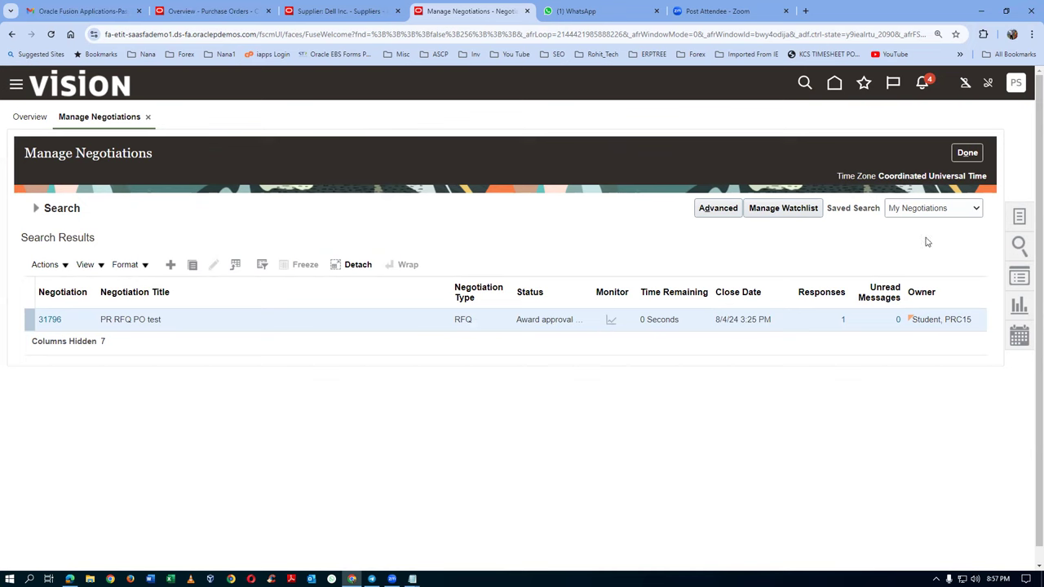
click(36, 208)
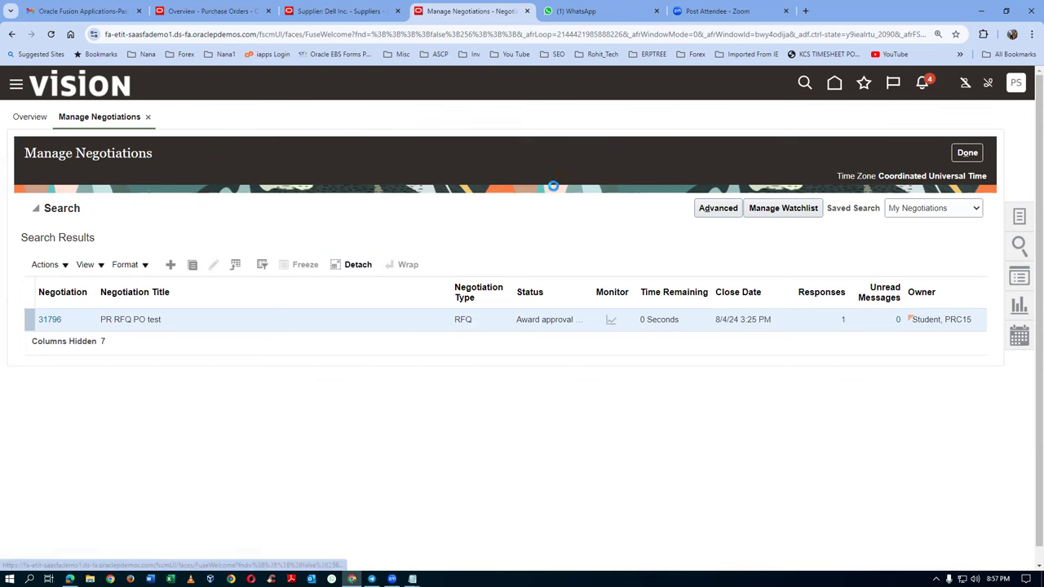
click(900, 327)
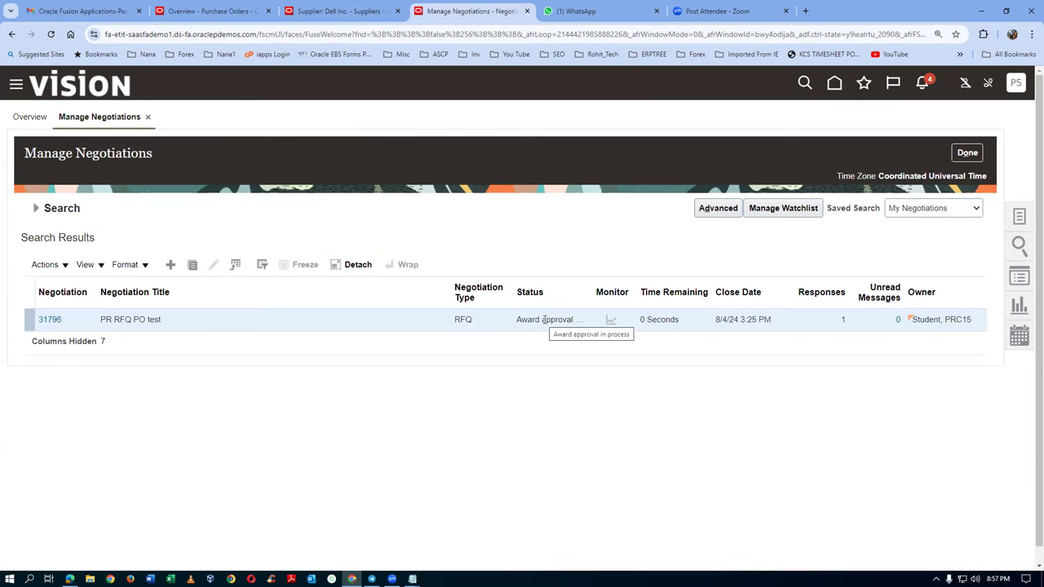
drag(594, 285, 622, 288)
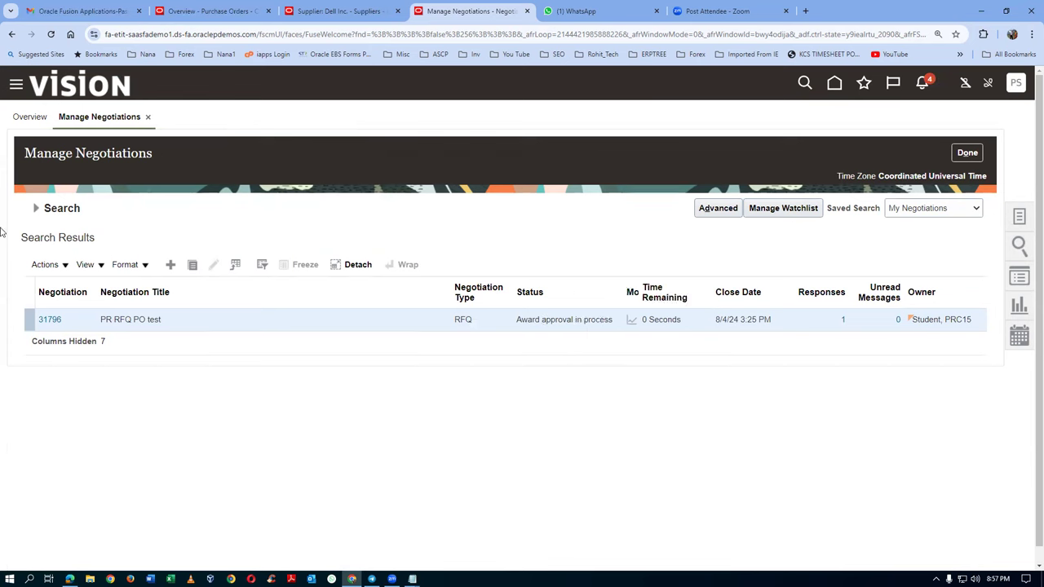
click(38, 210)
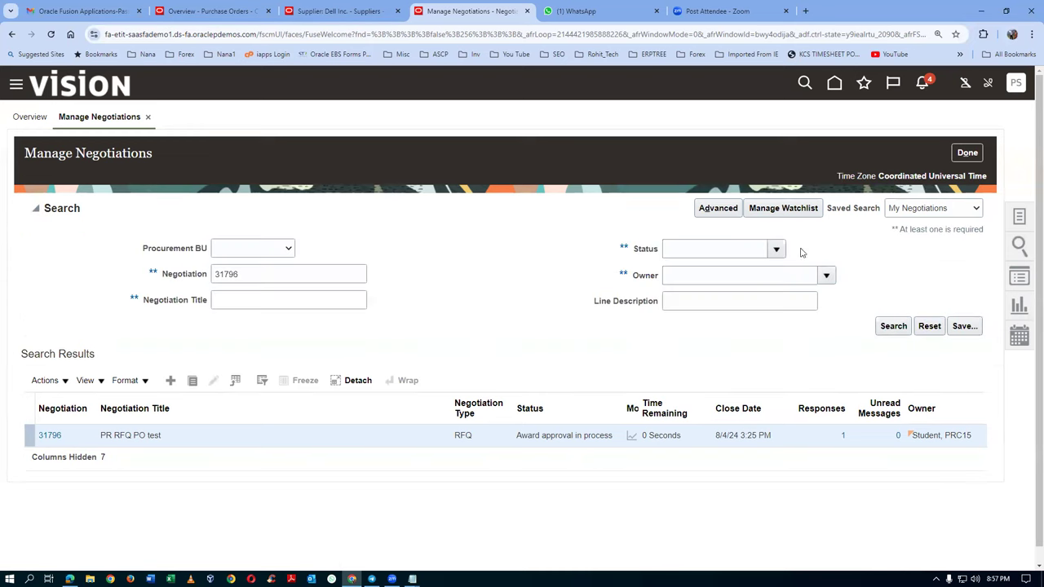
click(890, 327)
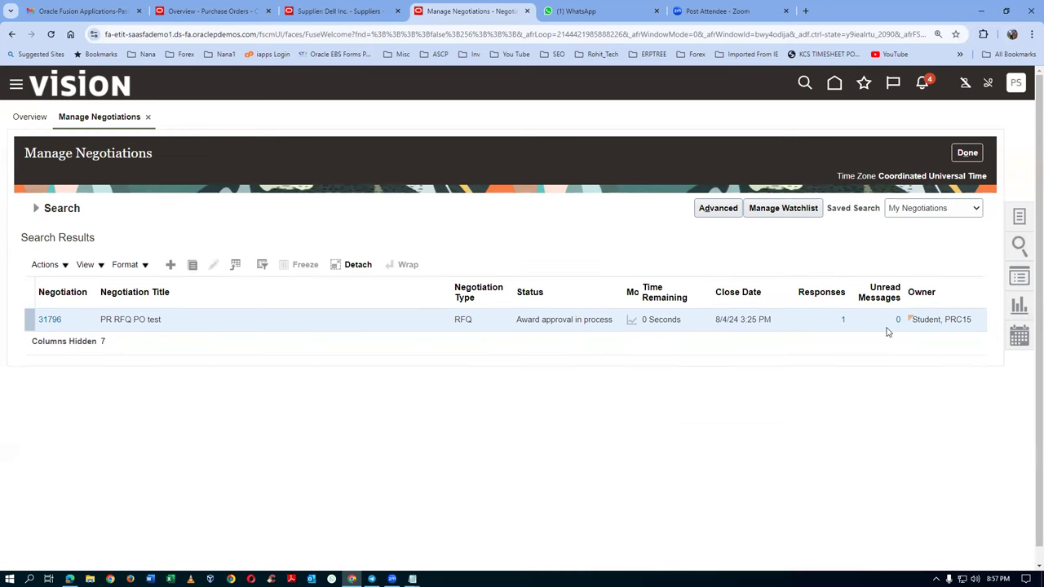
Step: Duplicate the negotiations tab and search Setup and Maintenance tasks for conf%proc%
right_click(475, 10)
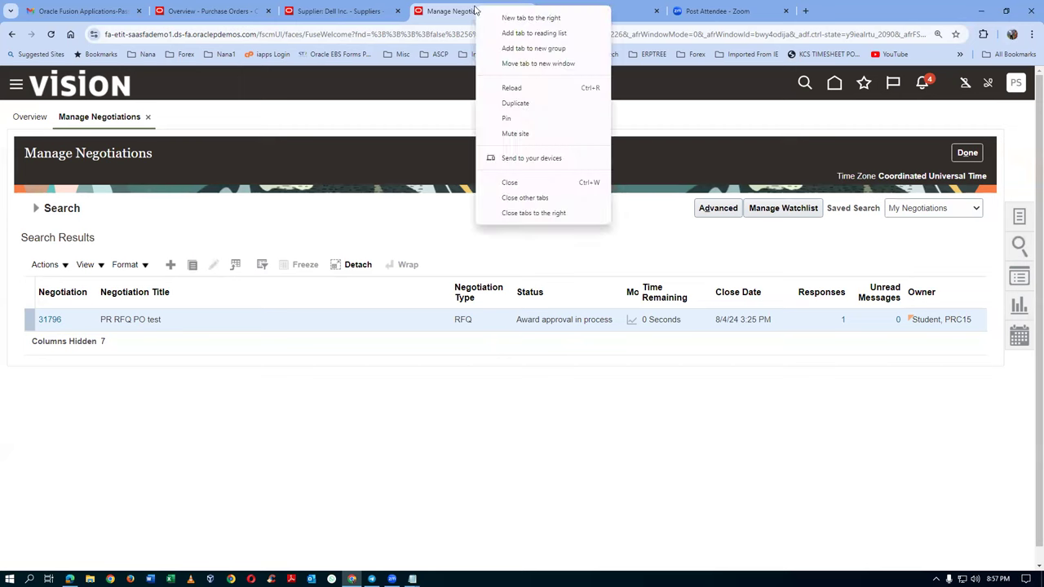
click(513, 102)
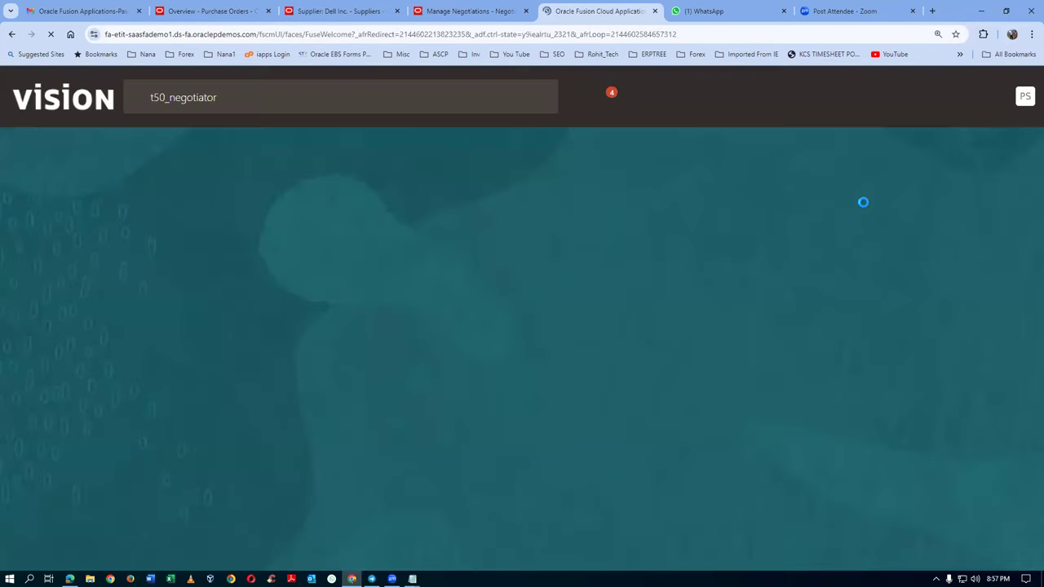
click(1016, 97)
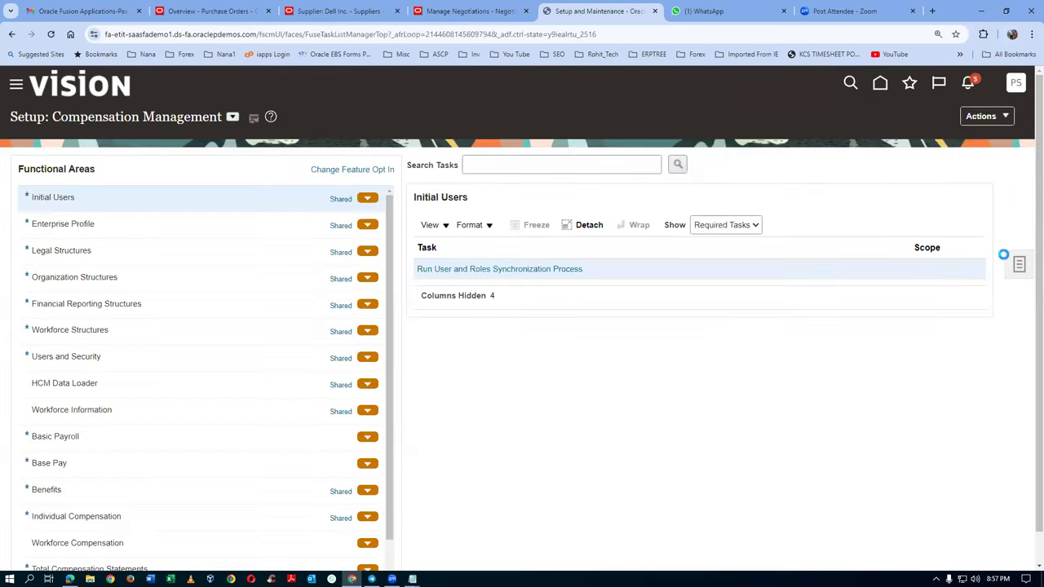
click(1019, 264)
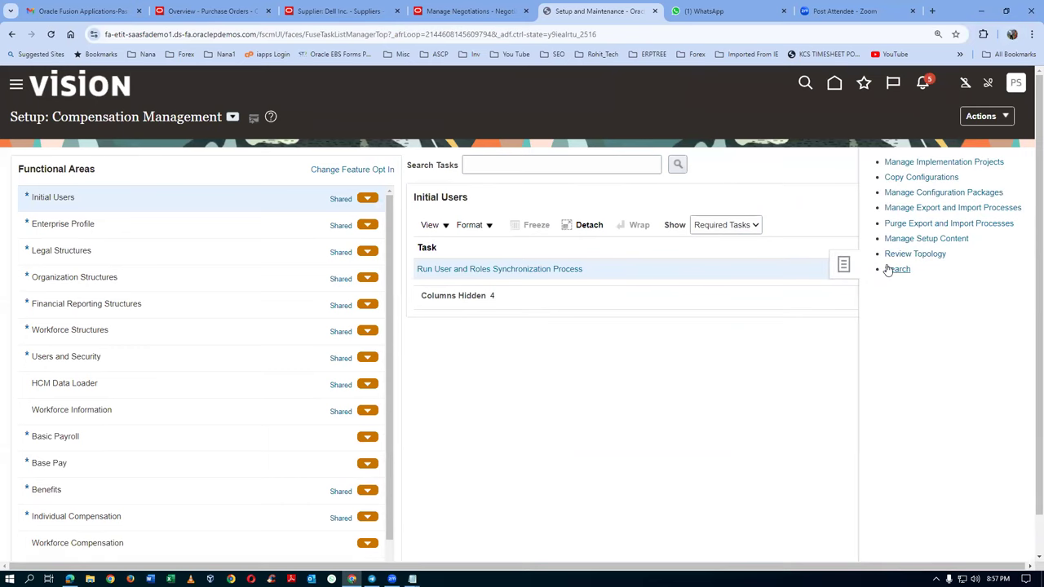
click(915, 269)
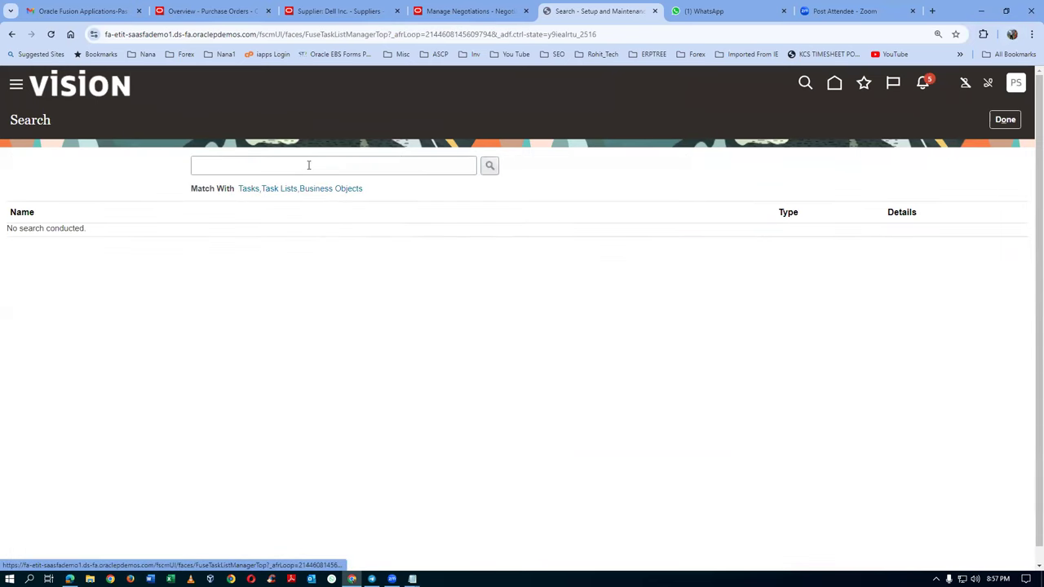
click(308, 164)
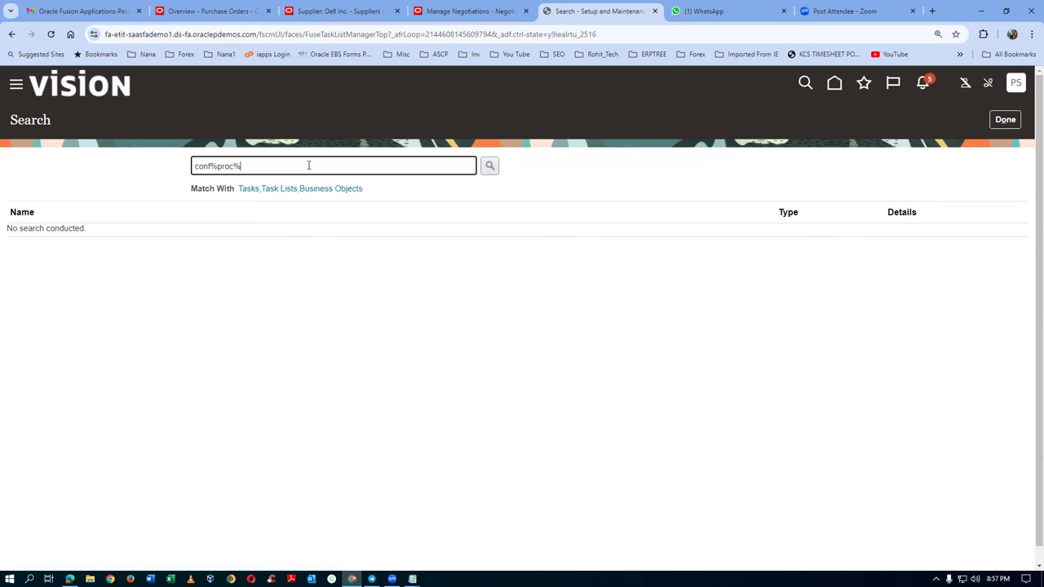
key(Return)
Step: Review US1 Business Unit's Configure Procurement Business Function sourcing settings, then return to negotiations
click(65, 235)
click(582, 309)
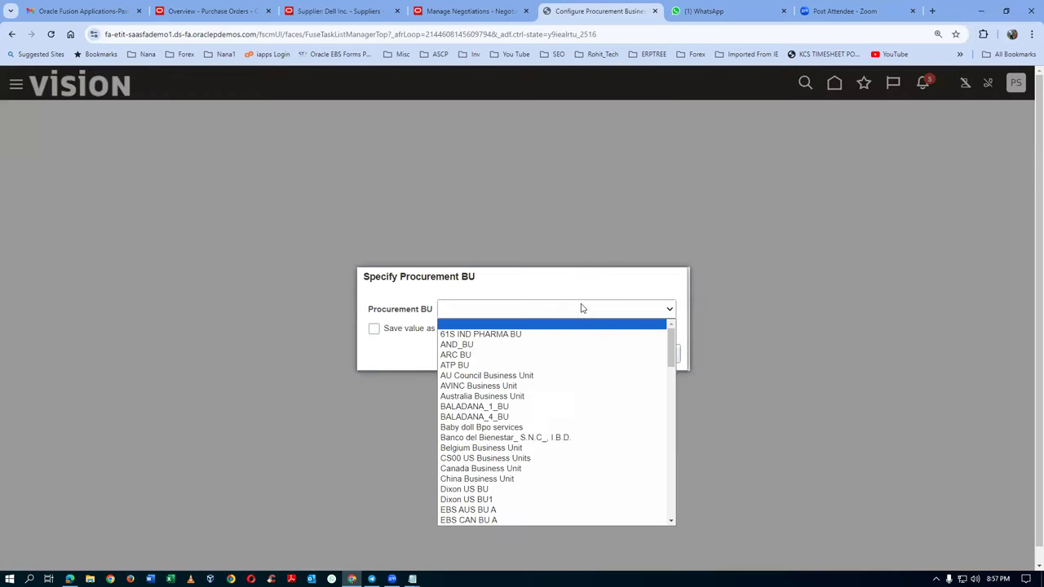
text(us1)
key(Return)
click(629, 354)
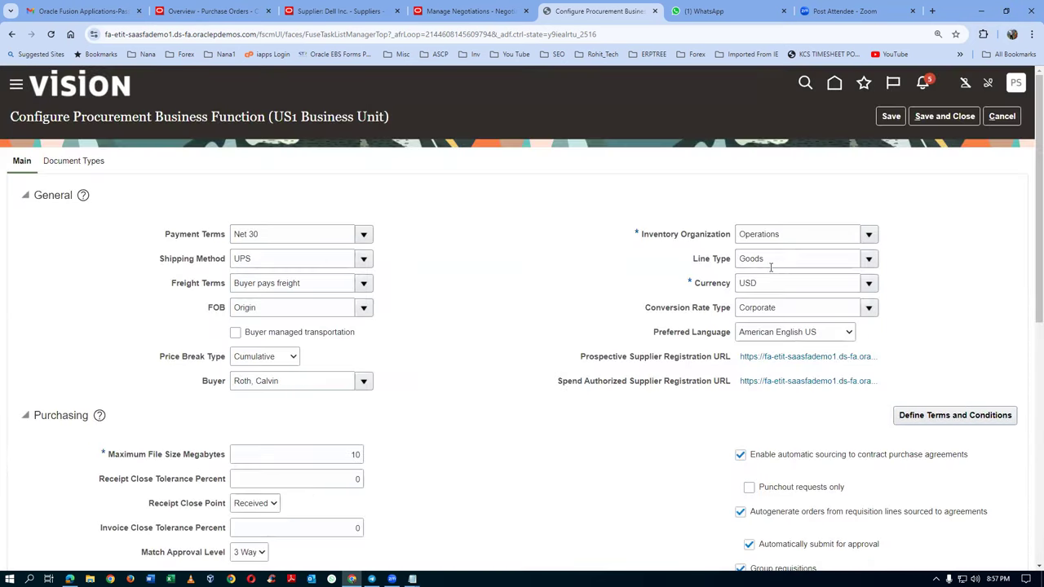
scroll(781, 267, down, 6)
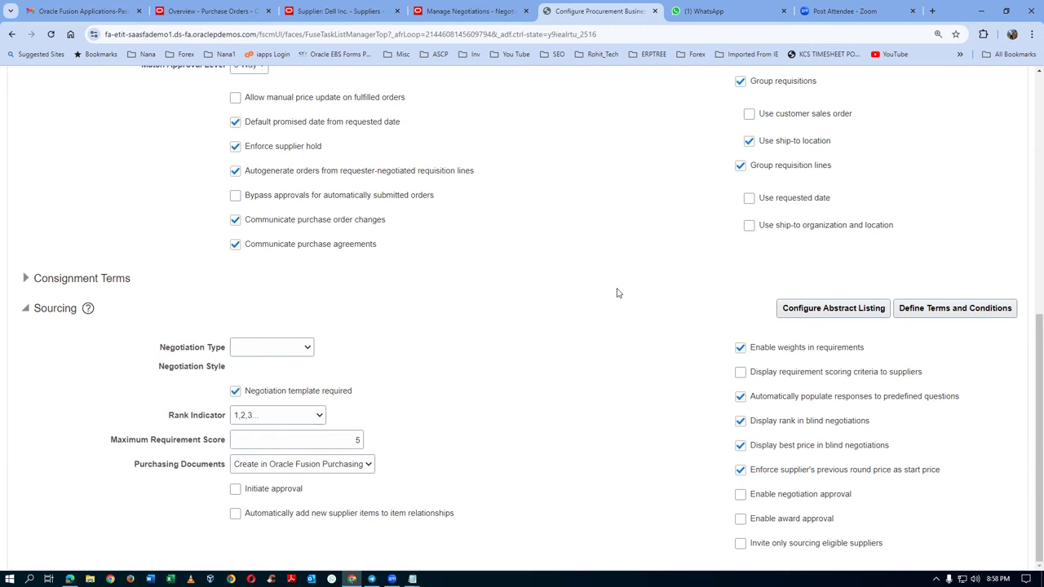
click(443, 13)
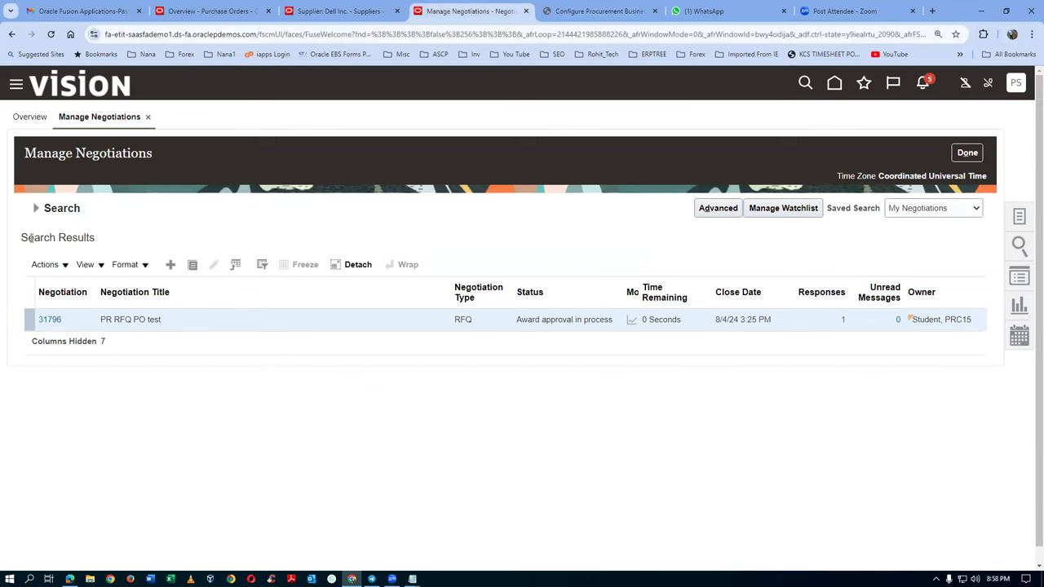
Step: Refresh the search and reopen RFQ 31796, now Award approved
click(36, 210)
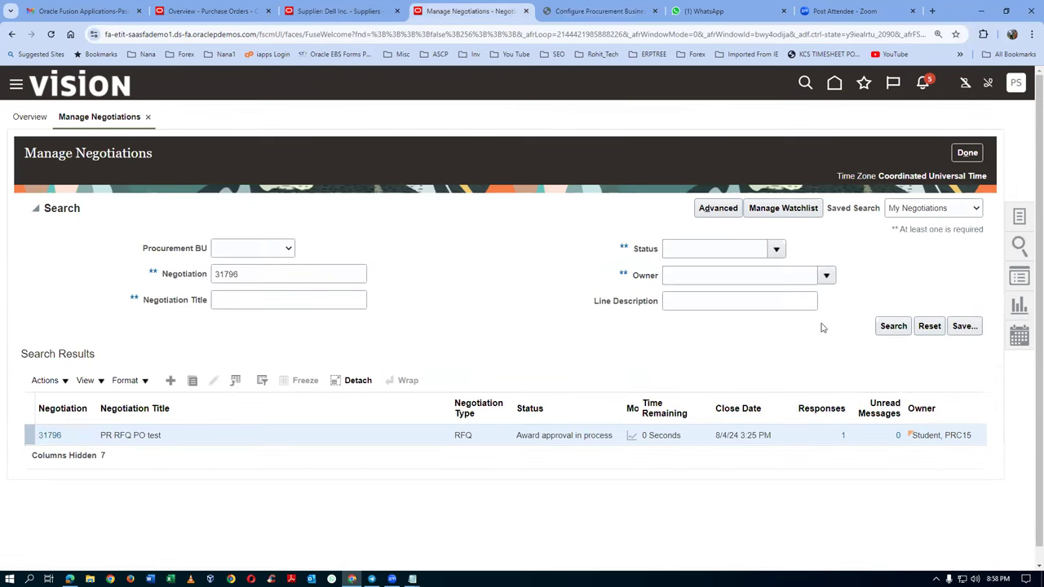
click(893, 325)
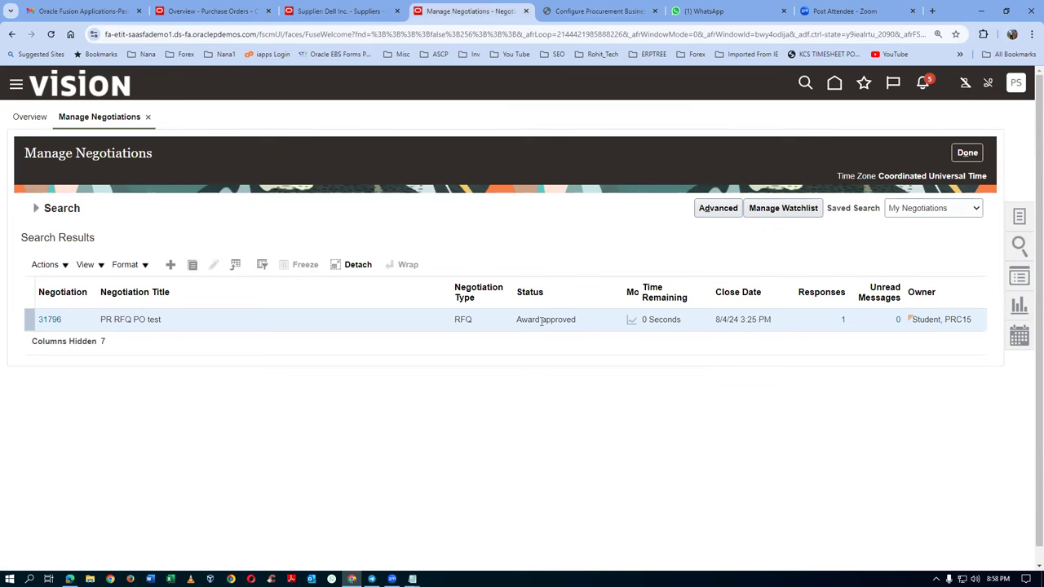
click(49, 319)
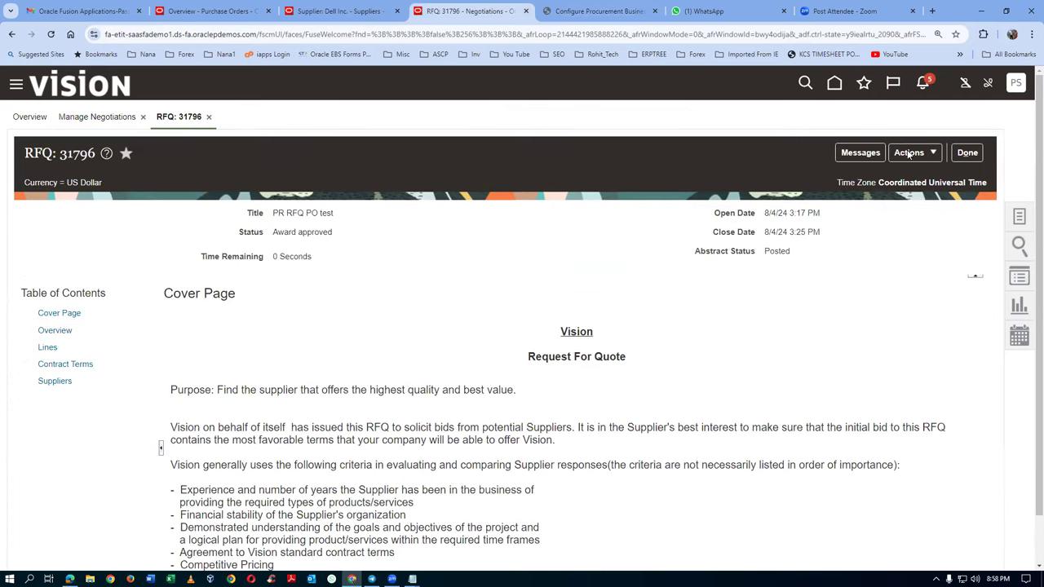
Step: Complete the award, creating purchasing documents now and notifying suppliers
click(908, 153)
mouse_move(912, 176)
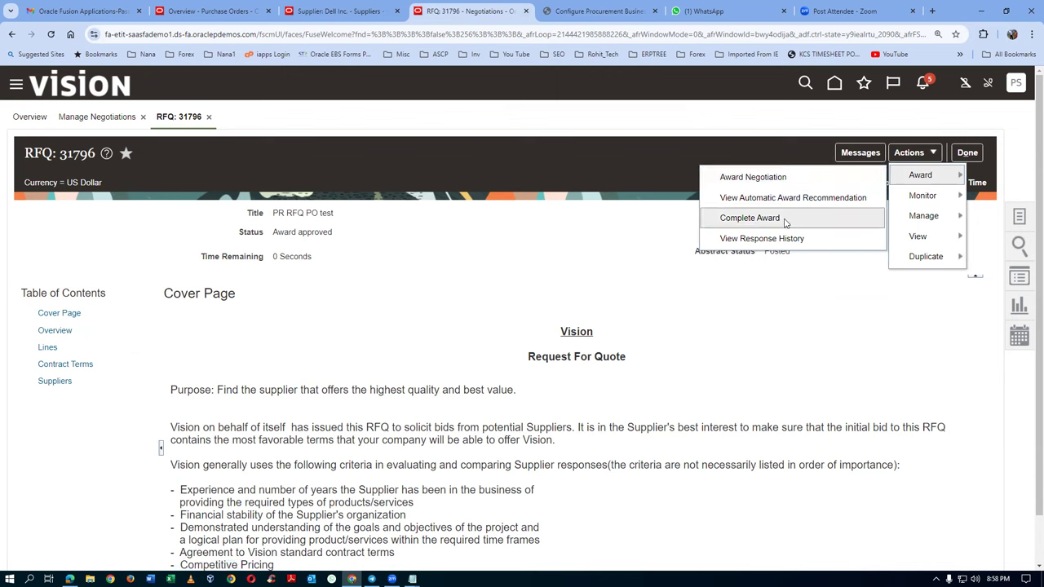
click(785, 220)
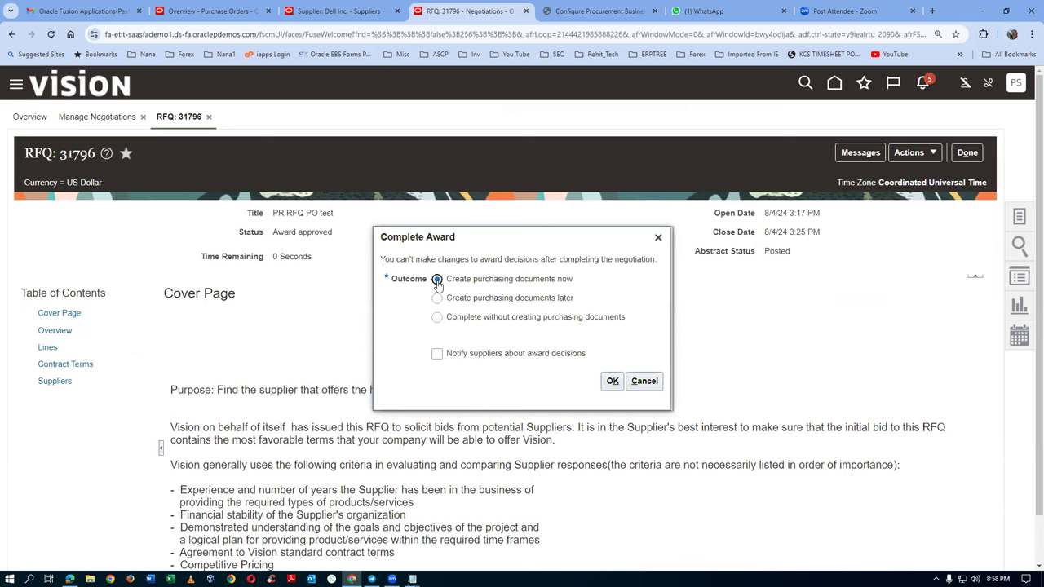
click(437, 354)
click(613, 381)
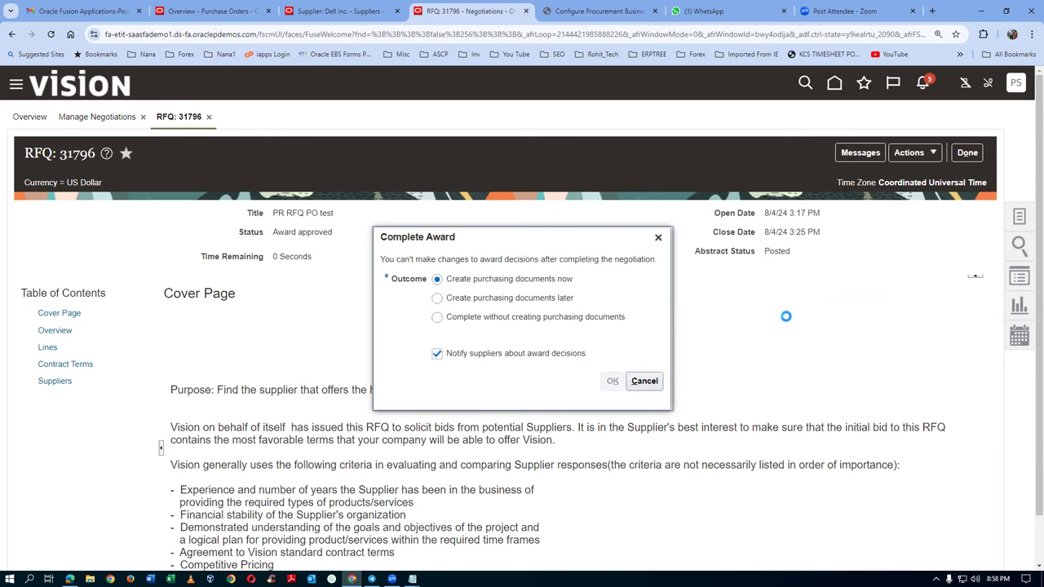
click(602, 12)
scroll(962, 229, up, 10)
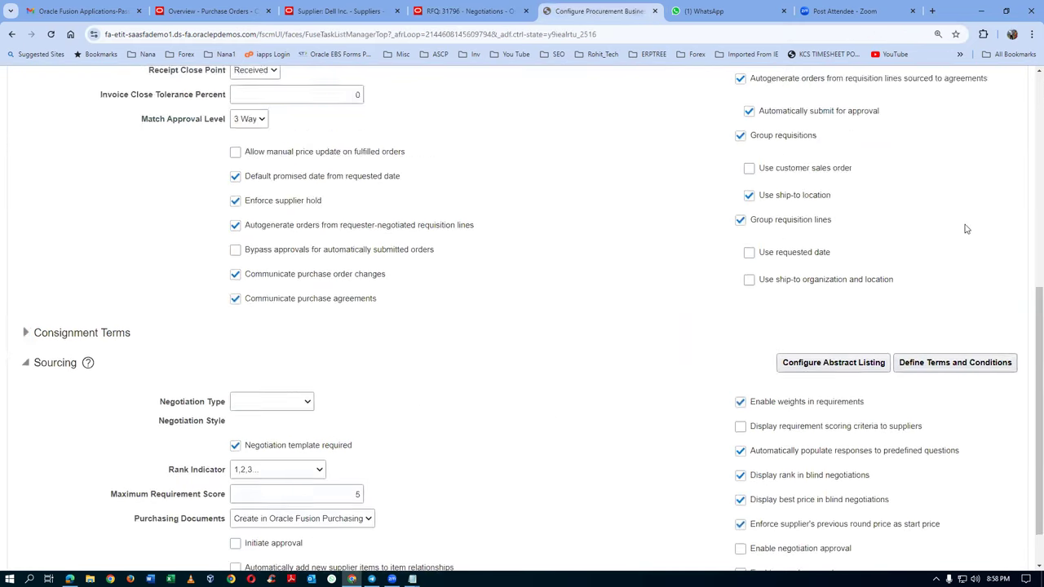
Step: Search tasks for man%doc%app% and open Manage Purchasing Document Approvals
click(1008, 119)
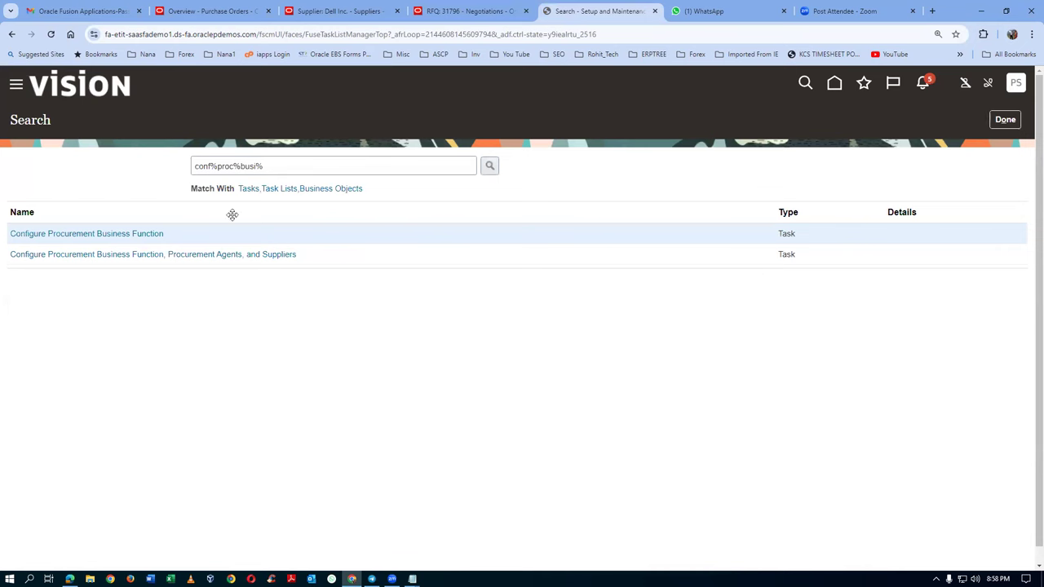
text(man)
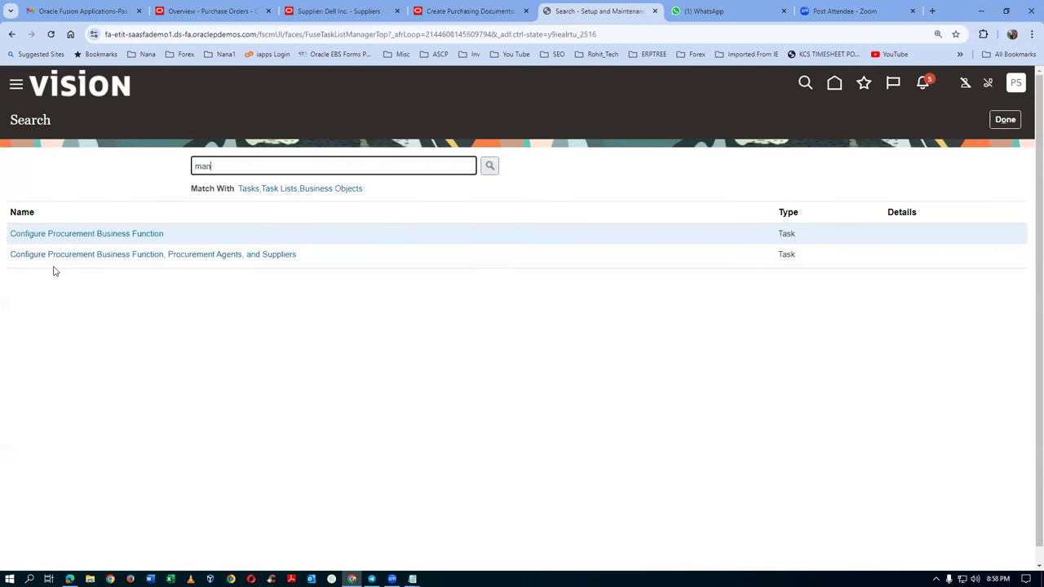
text(%doc5app%)
key(Return)
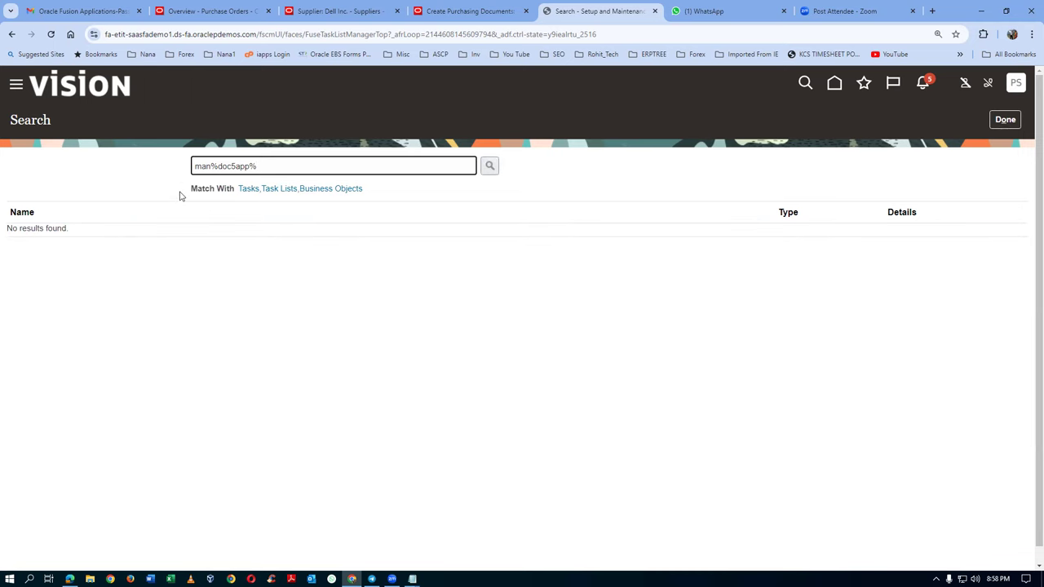
key(Left)
key(Left)
key(Left)
key(Left)
key(BackSpace)
text(%)
key(Return)
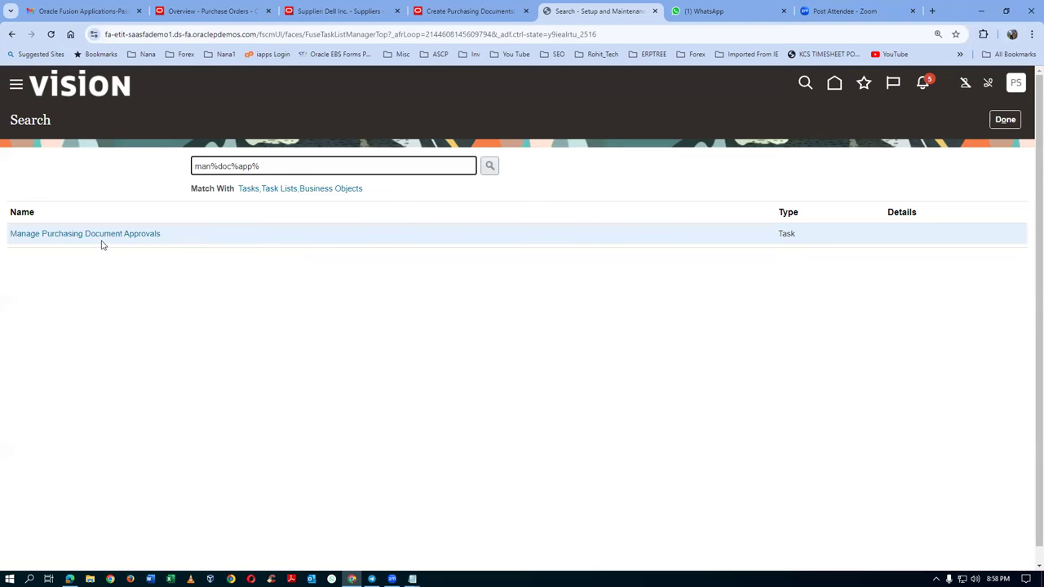
click(104, 236)
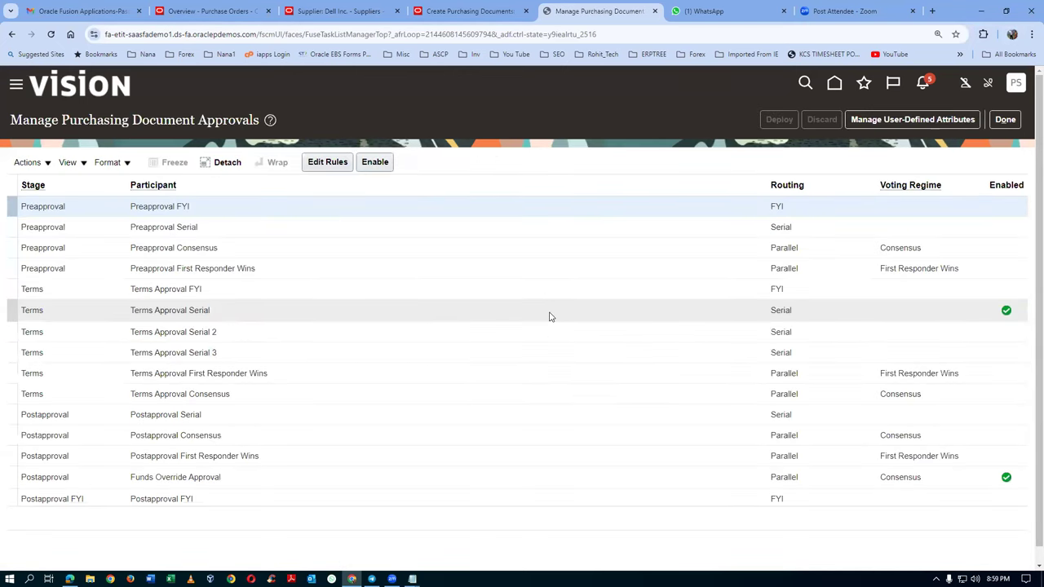
Step: Disable the Terms Approval Serial participant and enable Terms Approval Serial 3
click(537, 317)
click(376, 161)
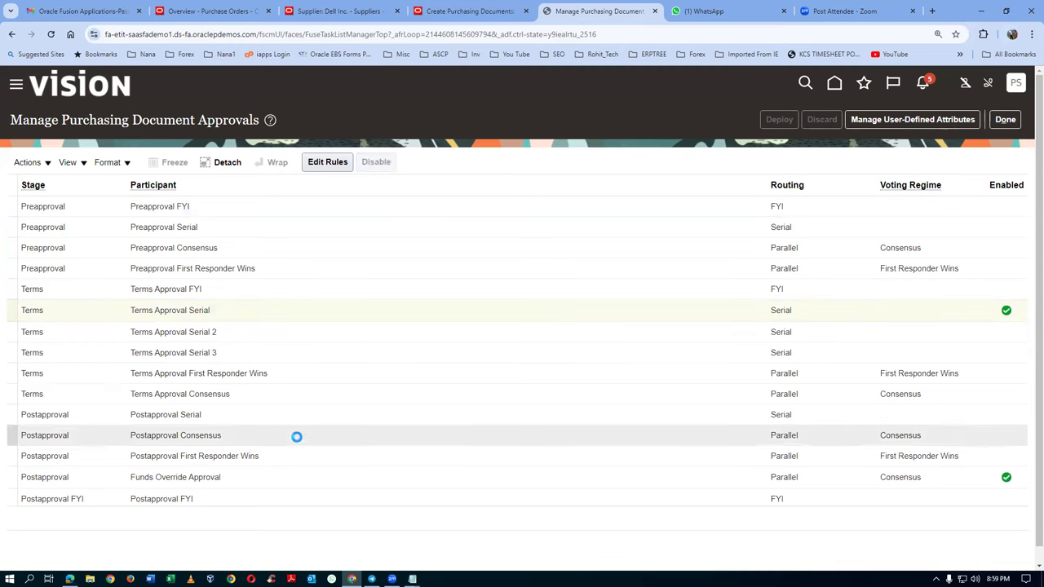
click(272, 353)
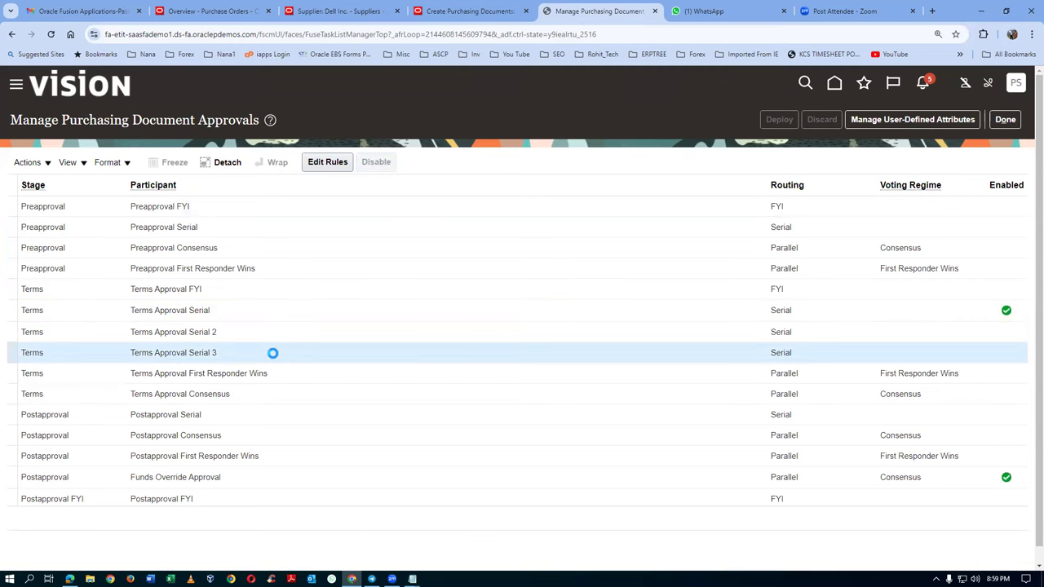
click(375, 161)
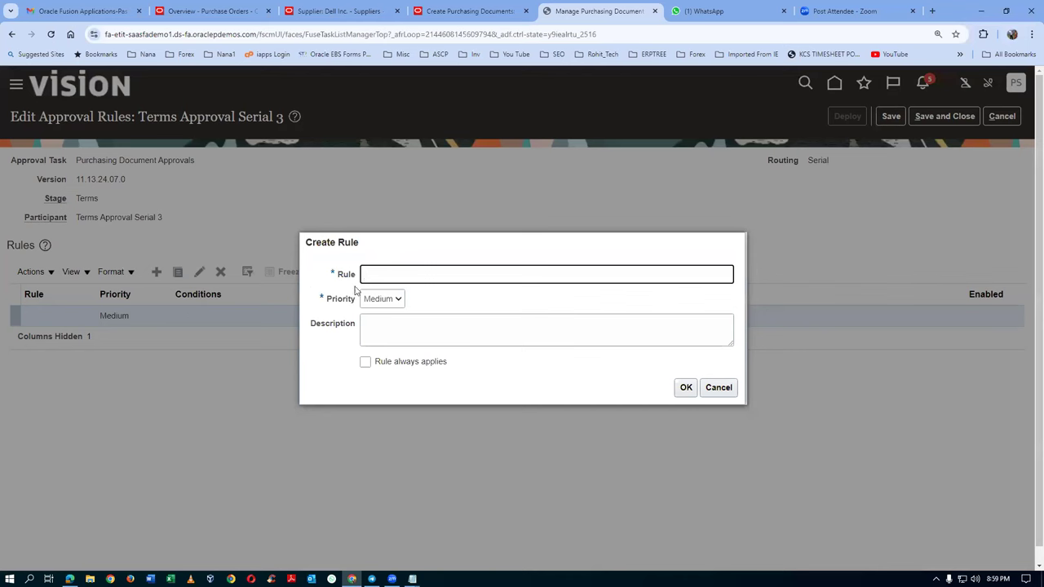
Step: Add an always-applies rule named Auto with an Automatic Approved action
key(Tab)
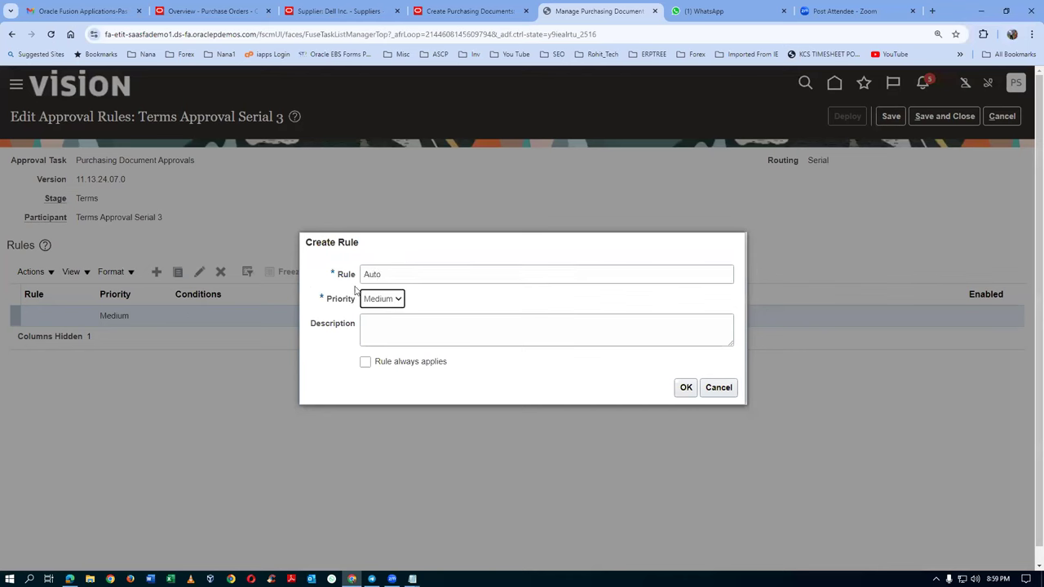
key(shift+Tab)
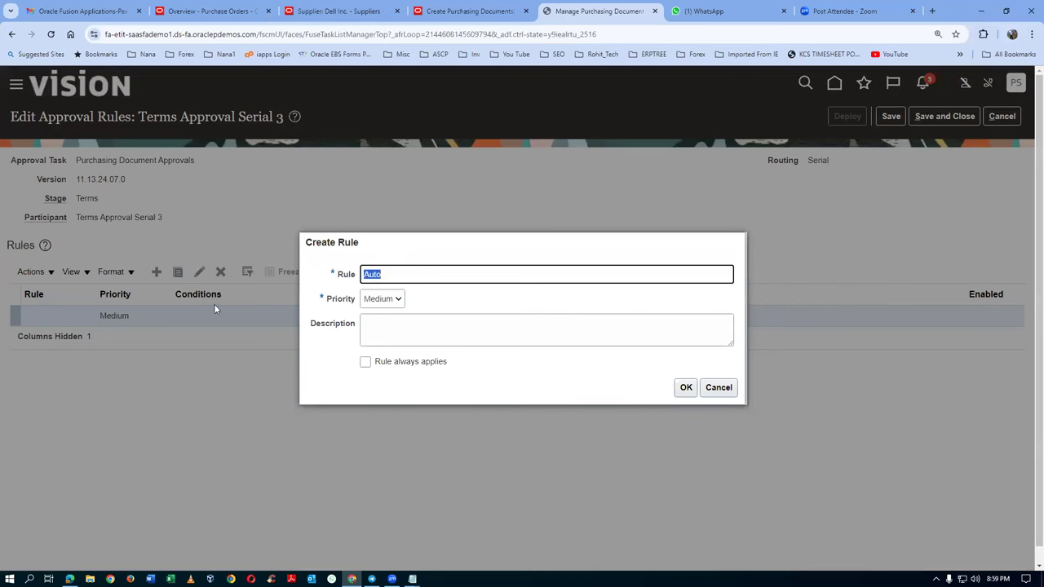
click(368, 330)
text(Auto)
click(382, 363)
click(686, 388)
click(72, 471)
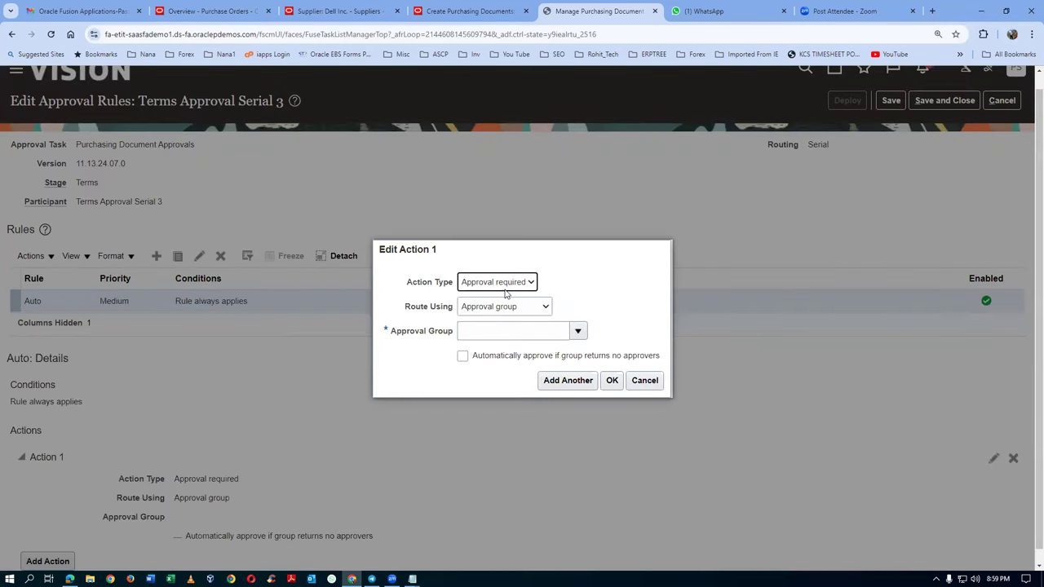
click(504, 286)
click(489, 308)
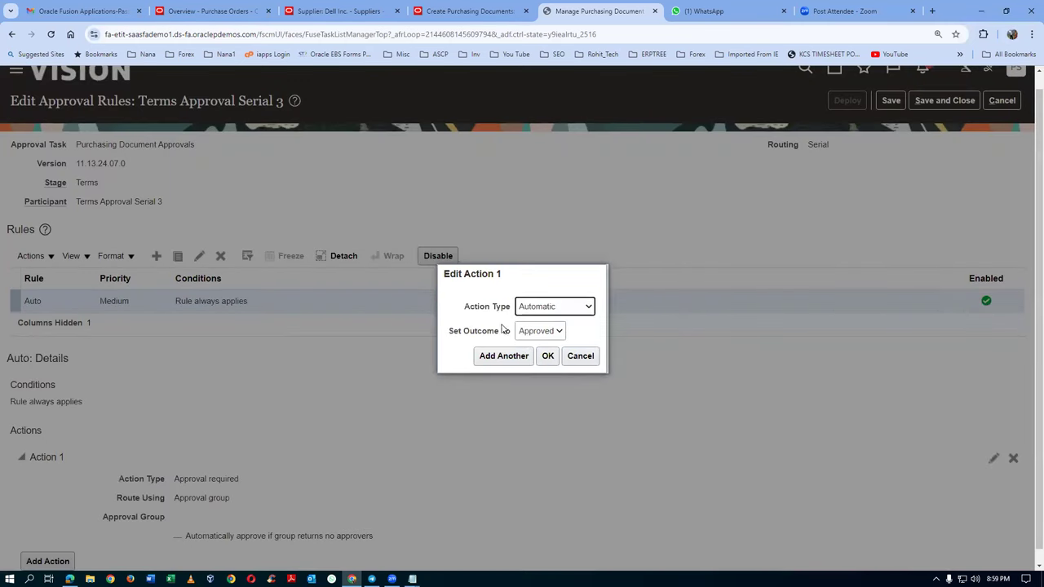
click(547, 355)
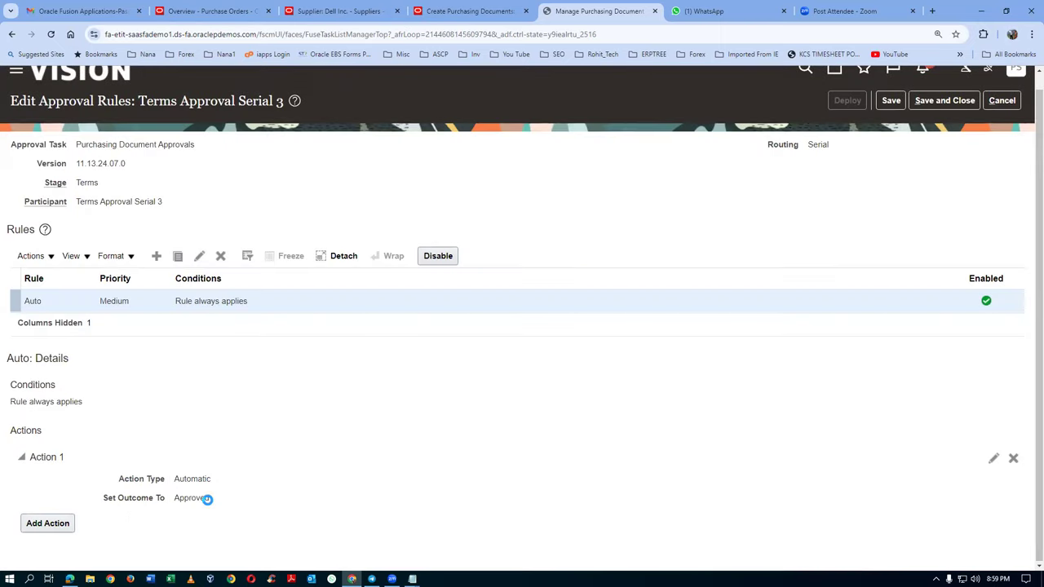
Step: Save and deploy the updated purchasing document approval rules
click(890, 100)
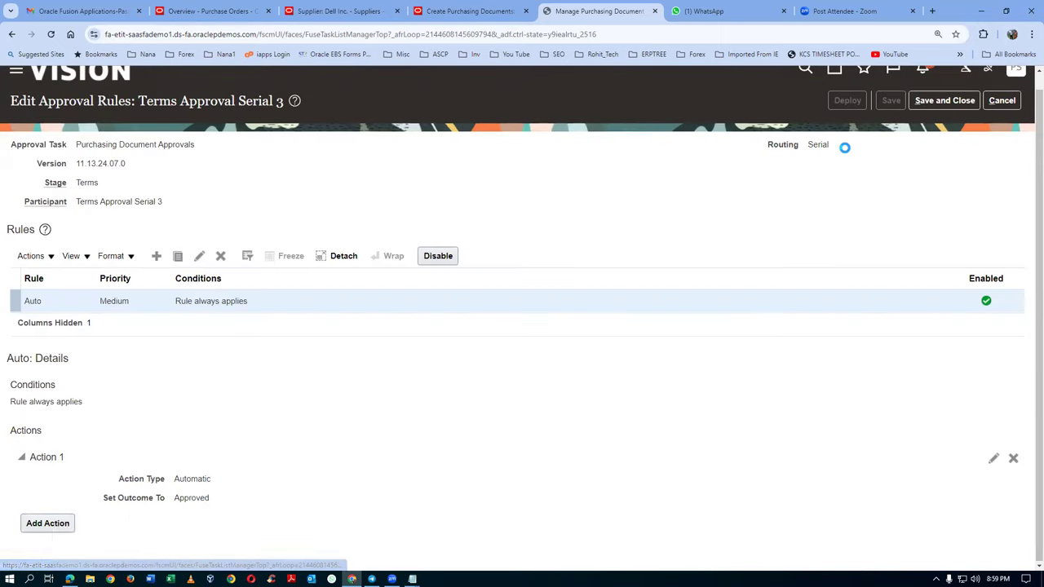
click(848, 100)
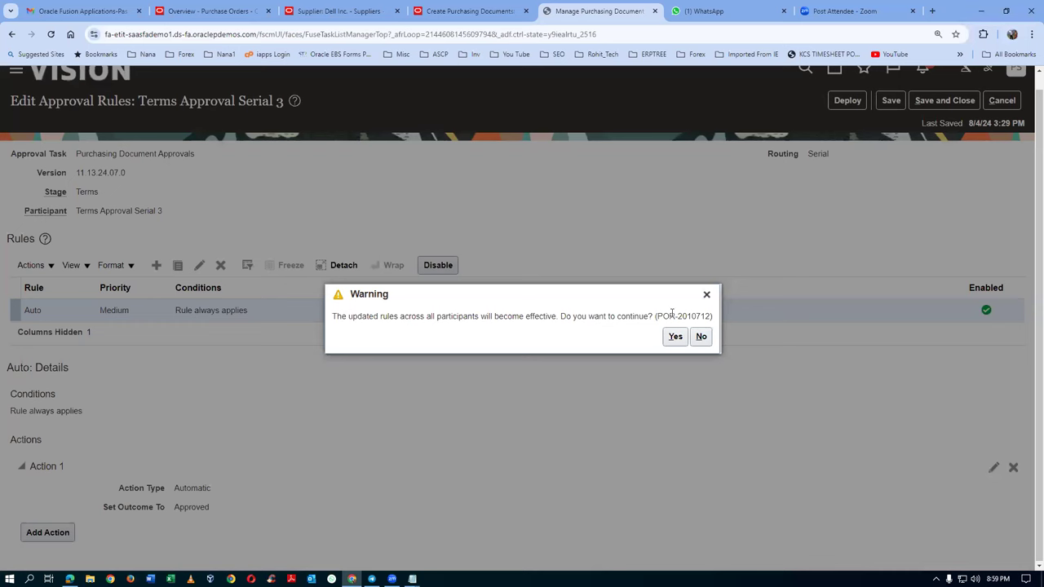
click(676, 336)
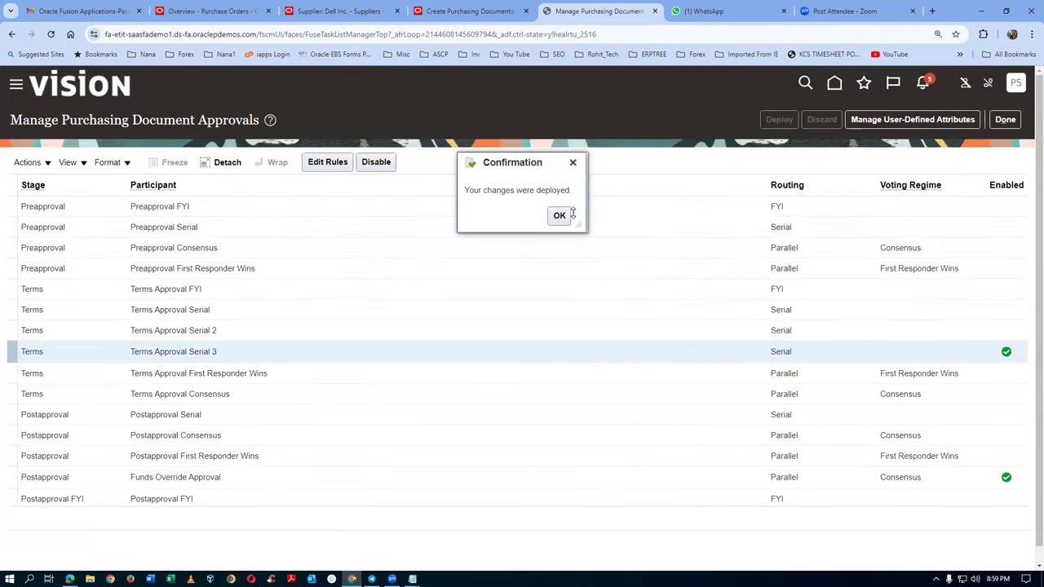
click(559, 214)
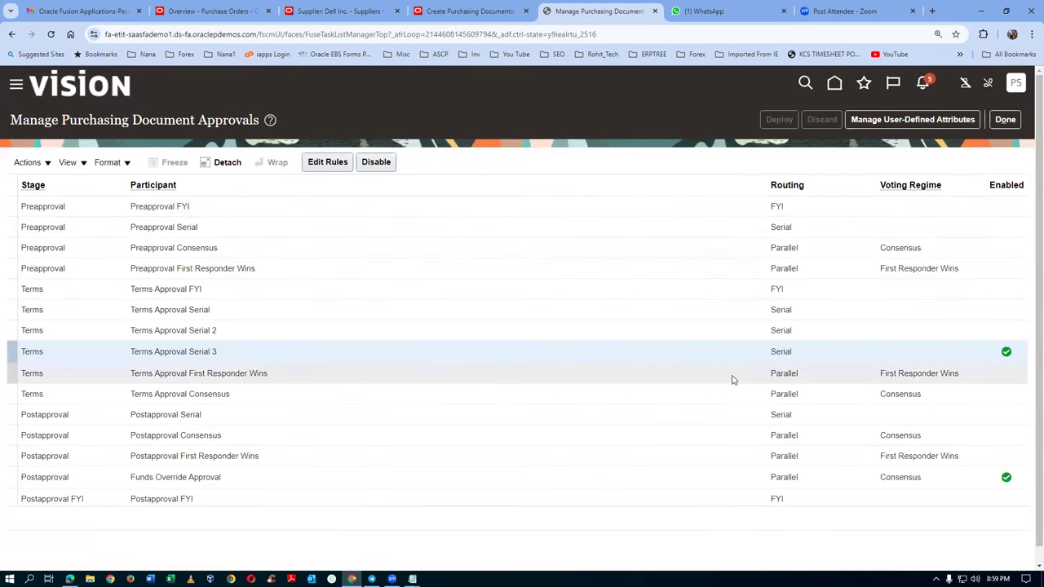
click(460, 12)
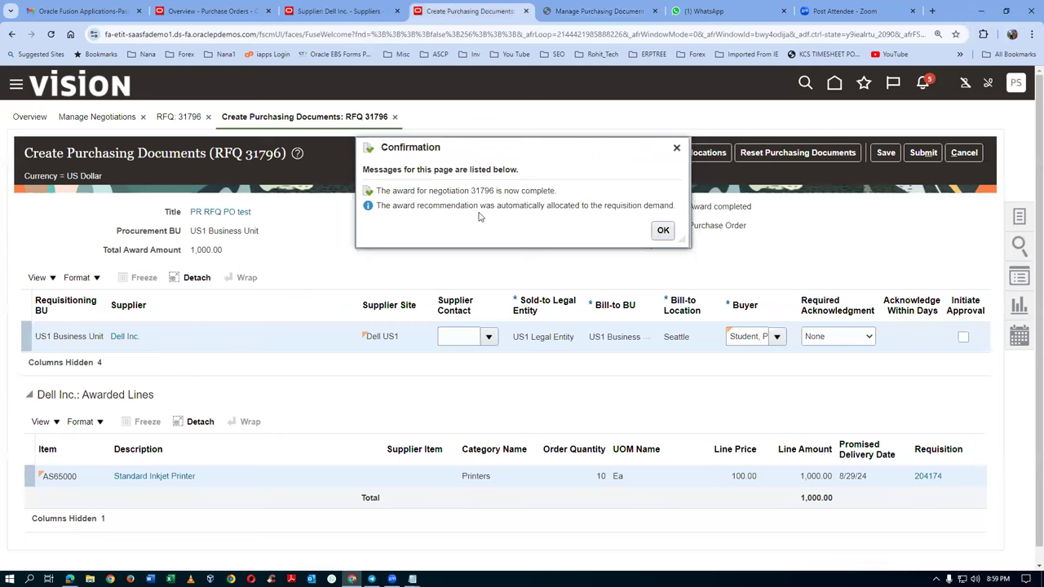
Step: Submit RFQ 31796's purchasing documents with Initiate Approval, creating Dell Inc.'s 1,000.00 purchase order
click(663, 231)
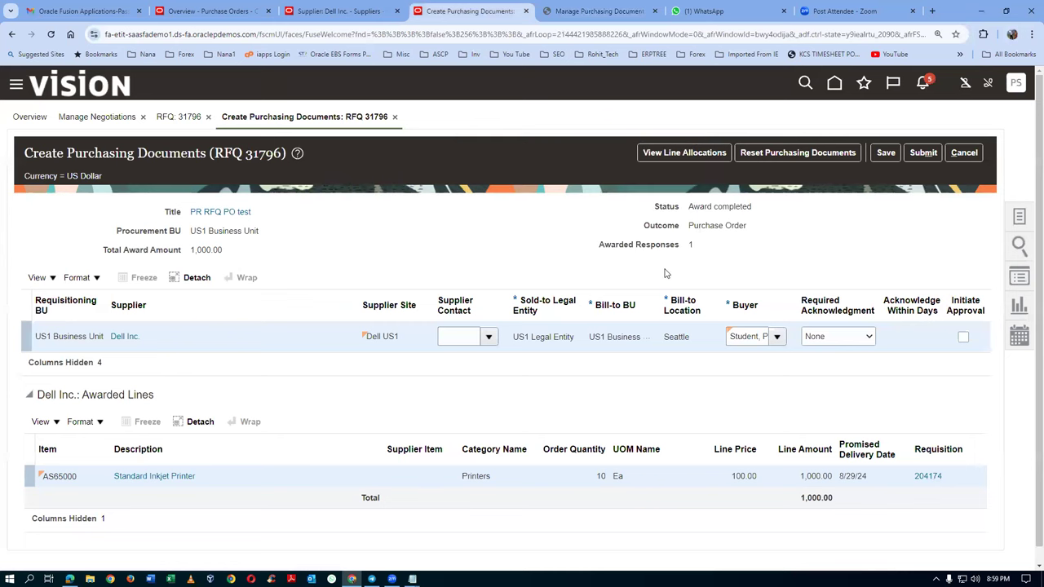
click(964, 340)
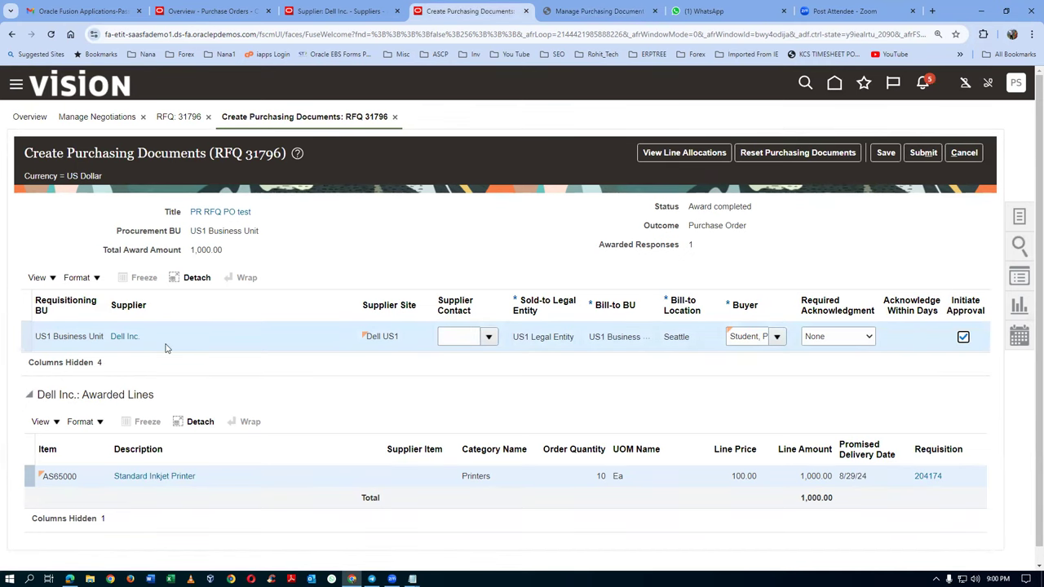
click(920, 153)
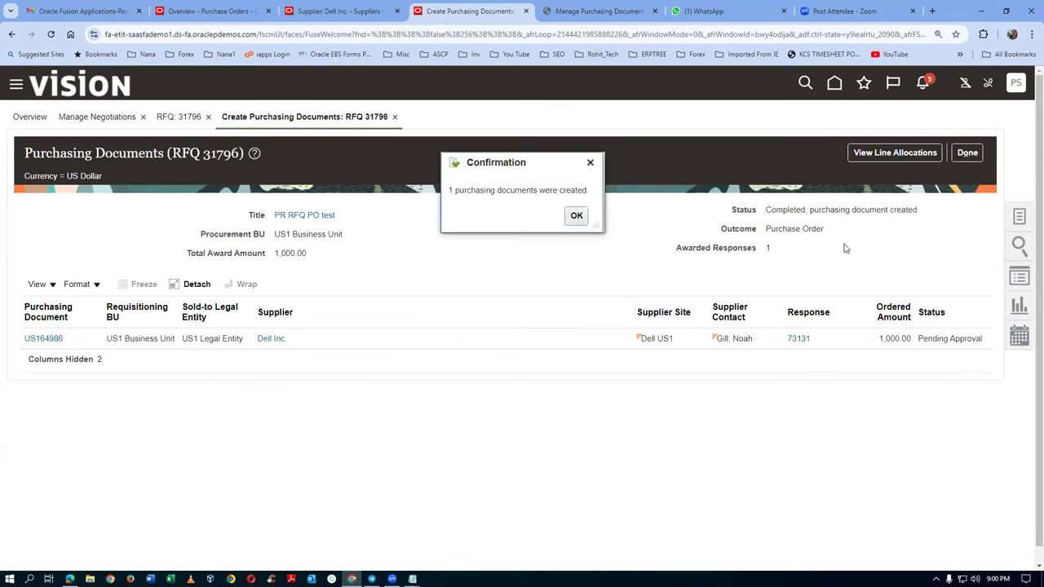
click(574, 217)
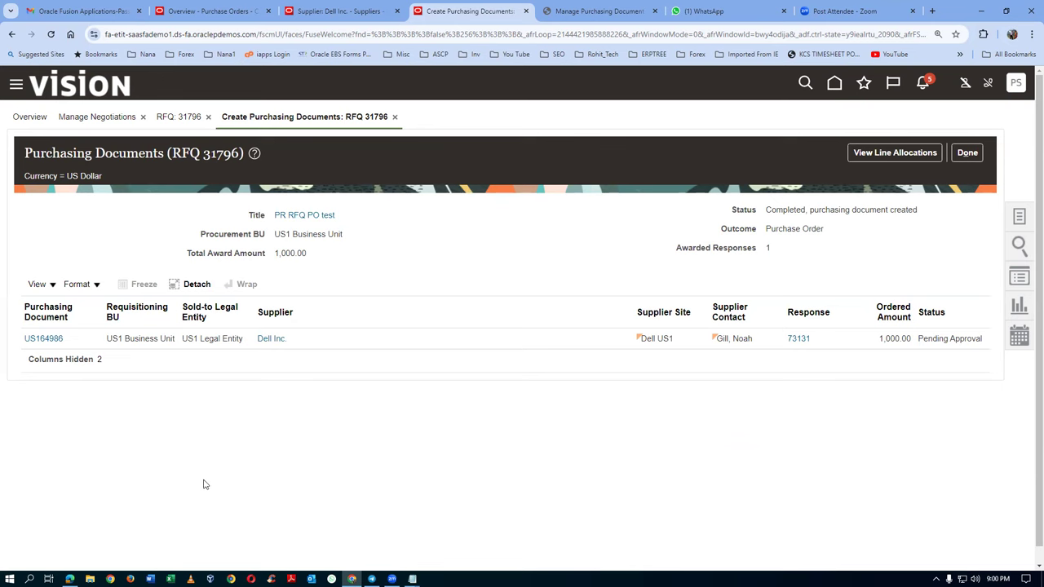
key(alt+Tab)
Step: Record PO number US164986 on the PO line of the Notepad notes, then close the purchasing documents summary
click(272, 301)
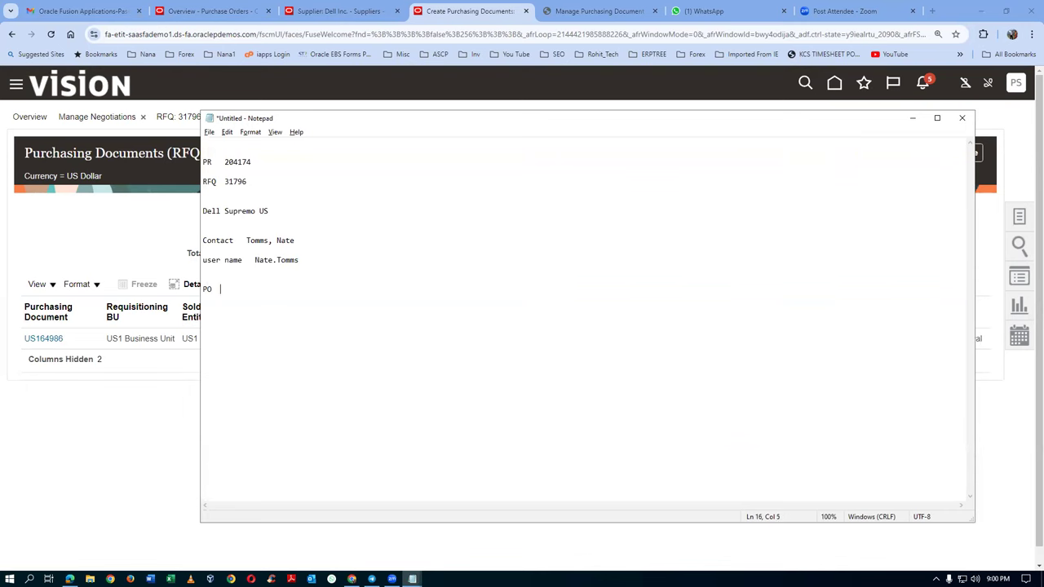
key(alt+Tab)
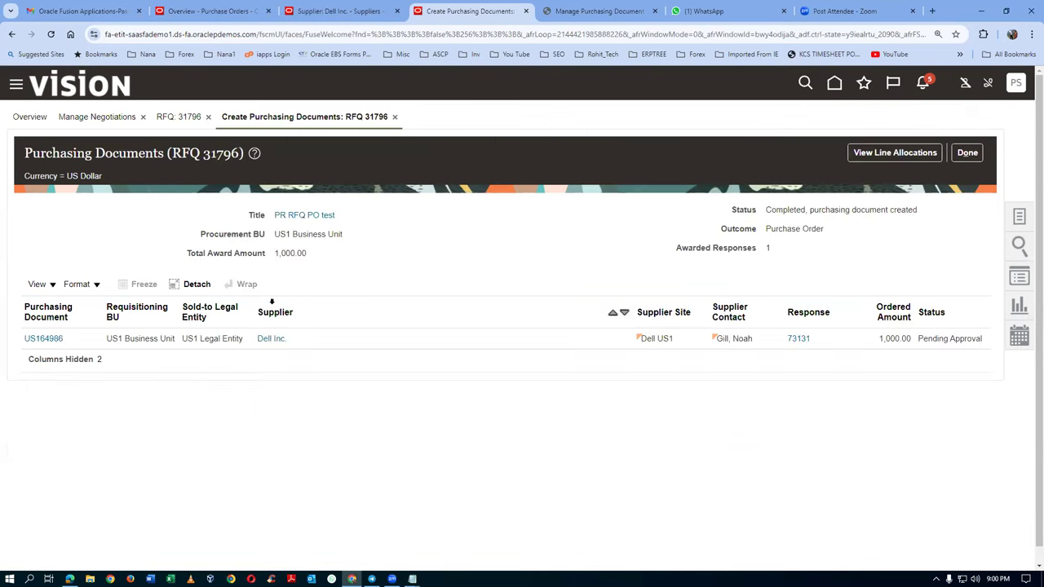
key(alt+Tab)
text(4)
key(alt+Tab)
key(alt+Tab)
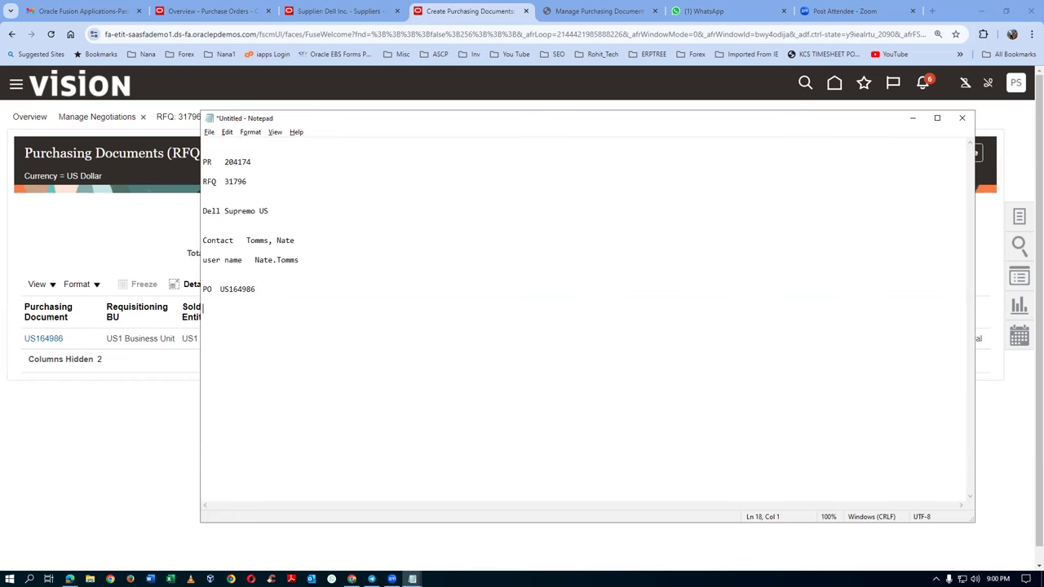
key(alt+Tab)
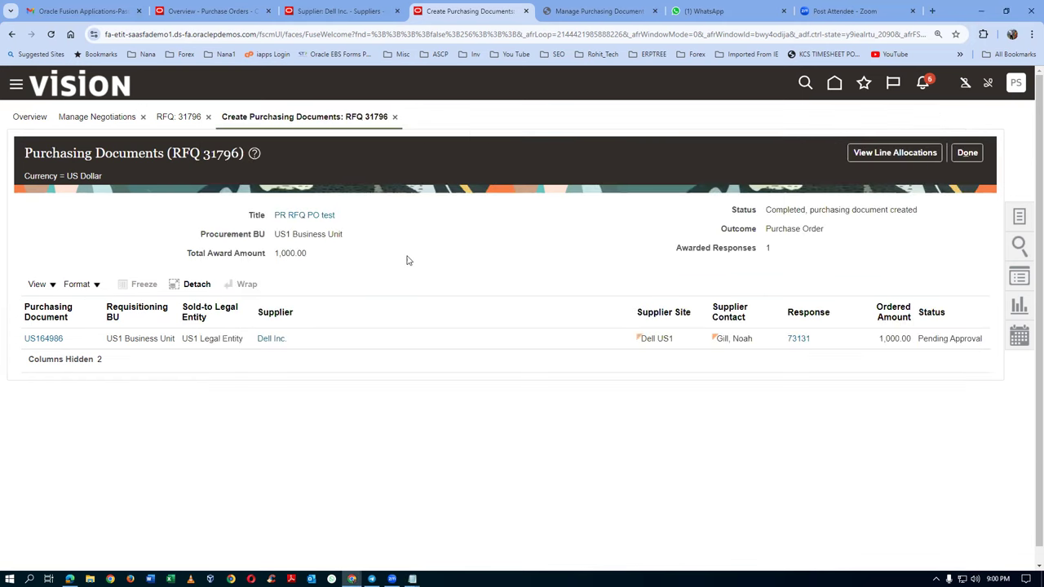
click(967, 155)
Step: Rerun the negotiation search and widen Status to see RFQ 31796 Completed, purchasing document created
click(967, 153)
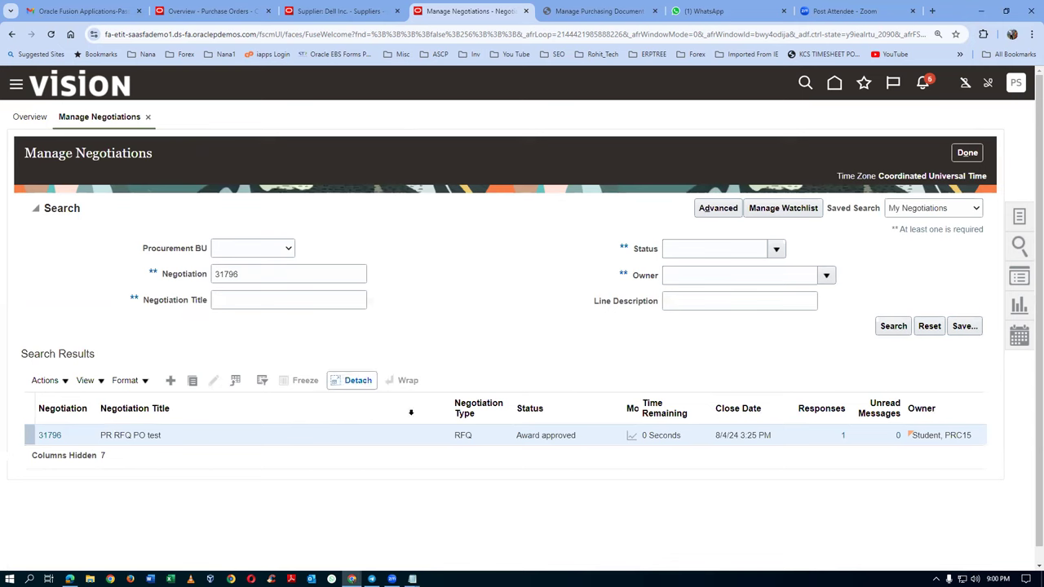
click(893, 326)
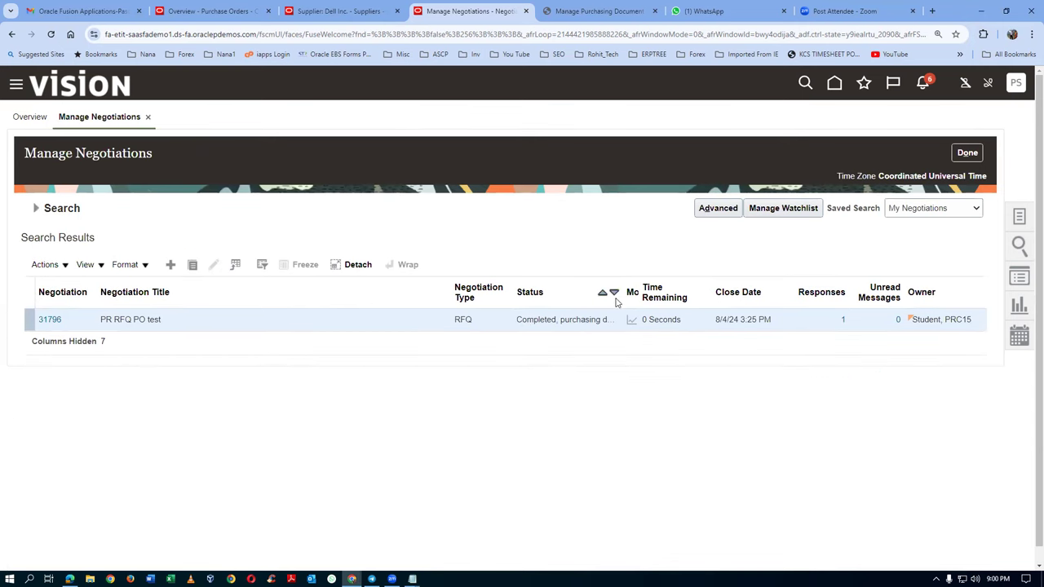
drag(624, 296, 684, 303)
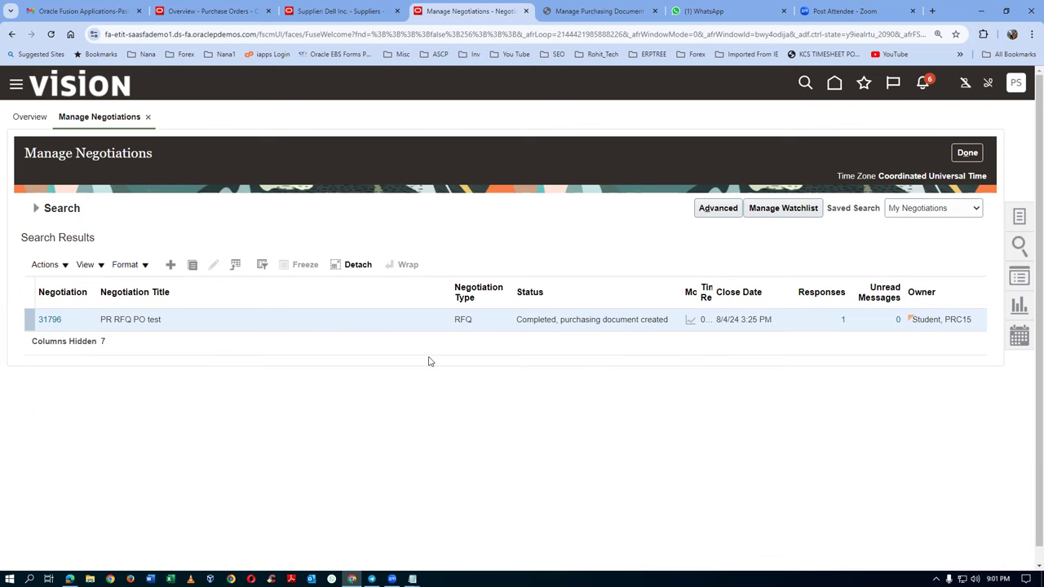
Step: Go back home and open the Purchase Orders overview with its task list
click(967, 156)
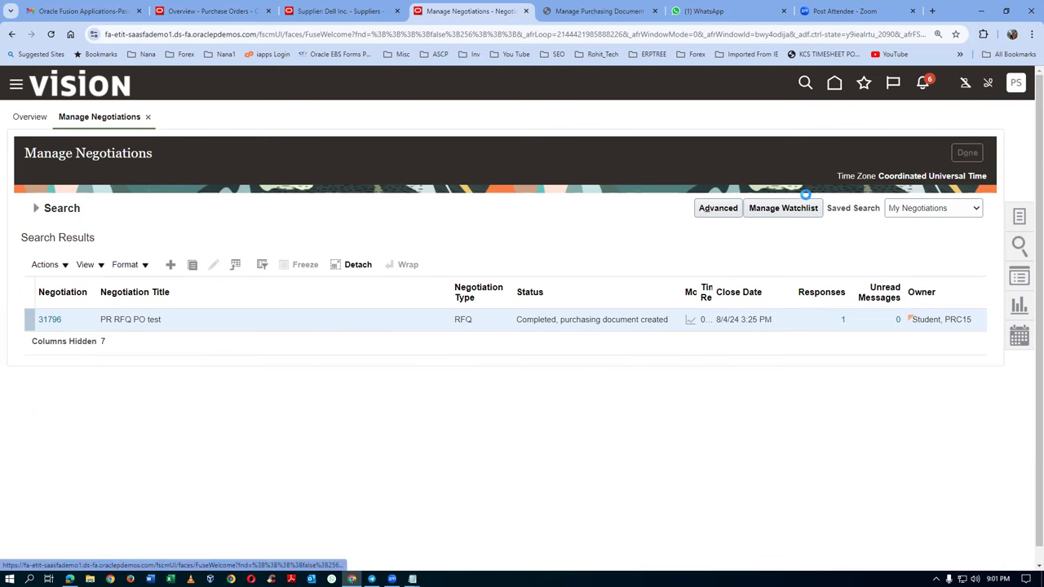
click(836, 94)
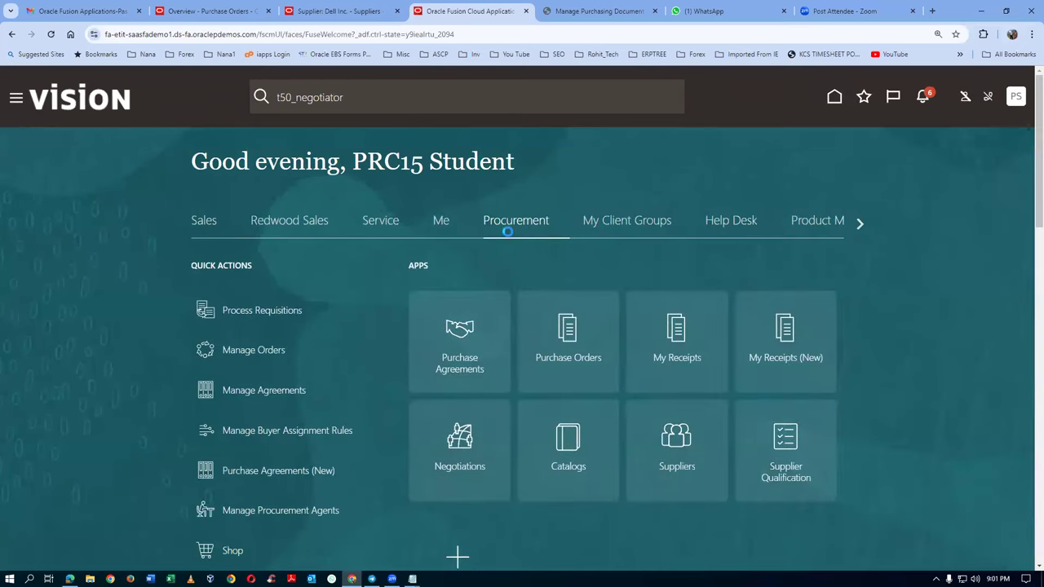
click(579, 370)
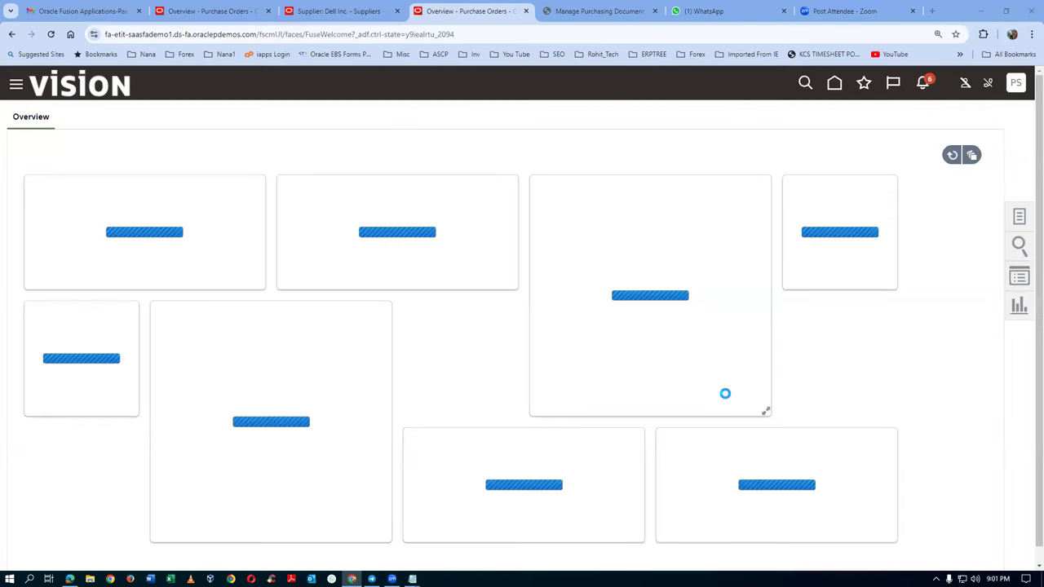
click(1019, 219)
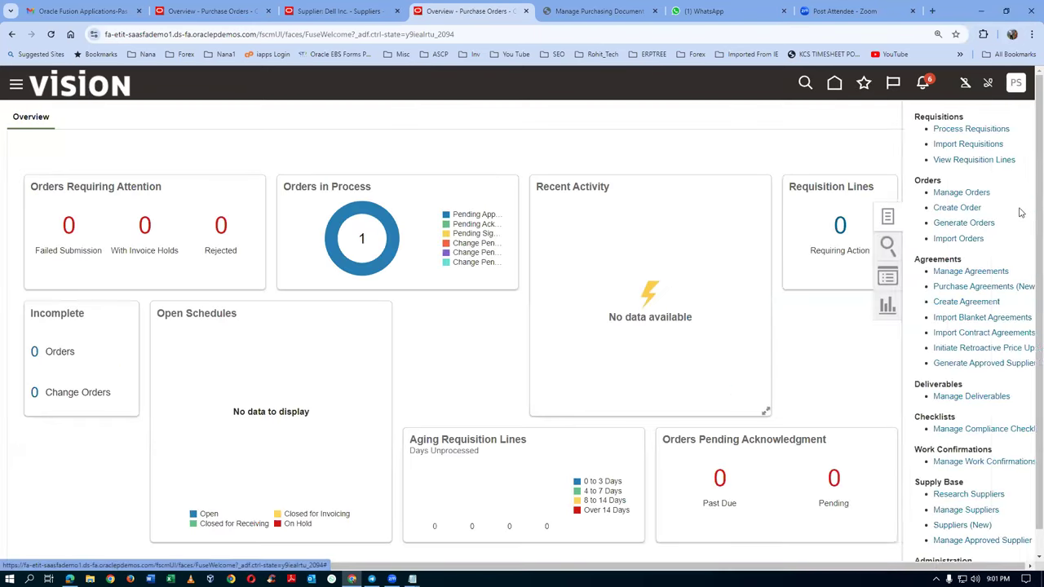
Step: Search Manage Orders for order US164986, copied from the notes, with the Buyer criterion cleared
click(932, 195)
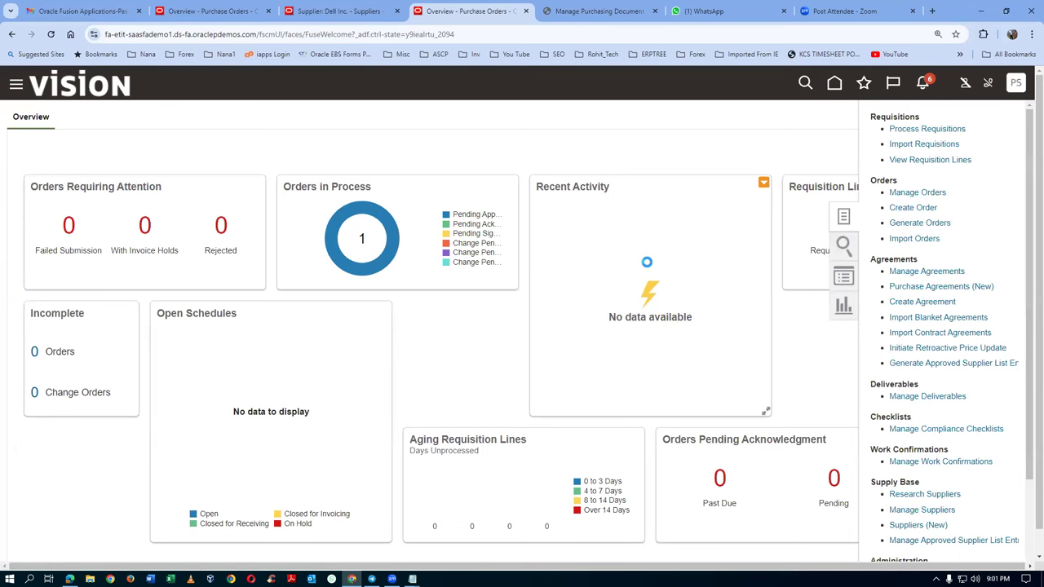
key(alt+Tab)
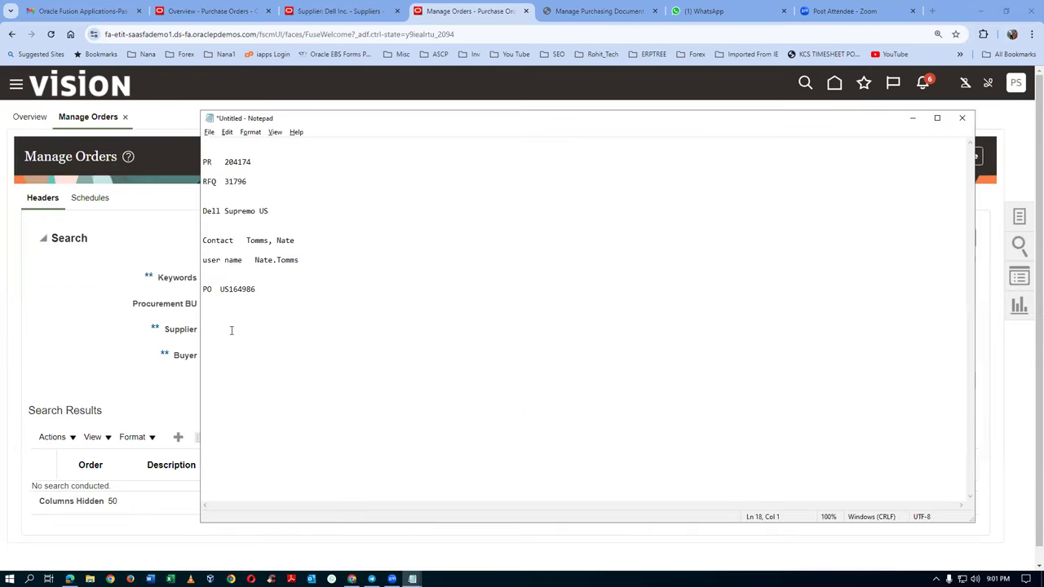
drag(220, 291, 263, 295)
key(ctrl+c)
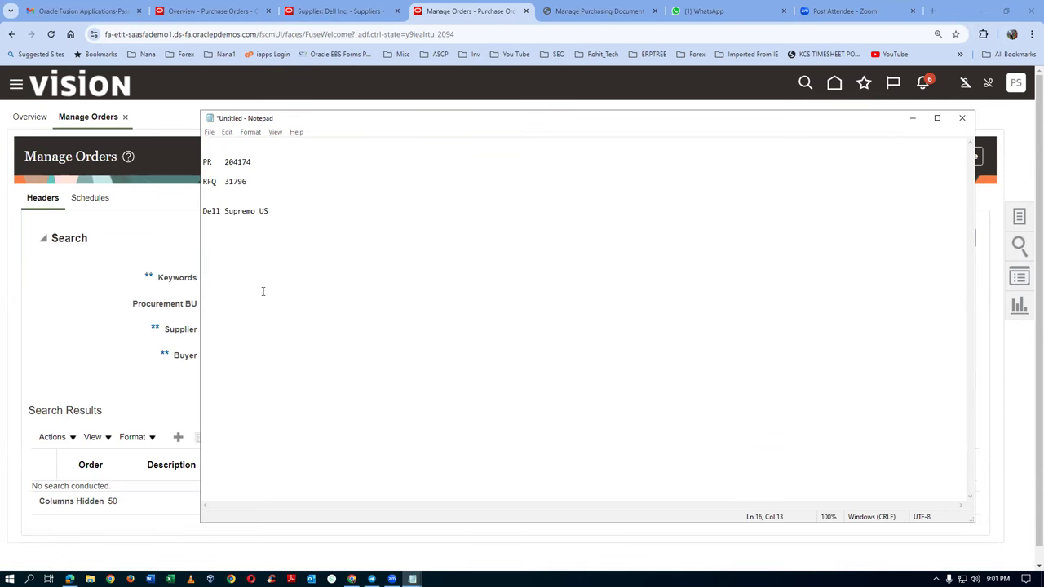
key(alt+Tab)
click(750, 278)
key(ctrl+v)
drag(267, 359, 147, 375)
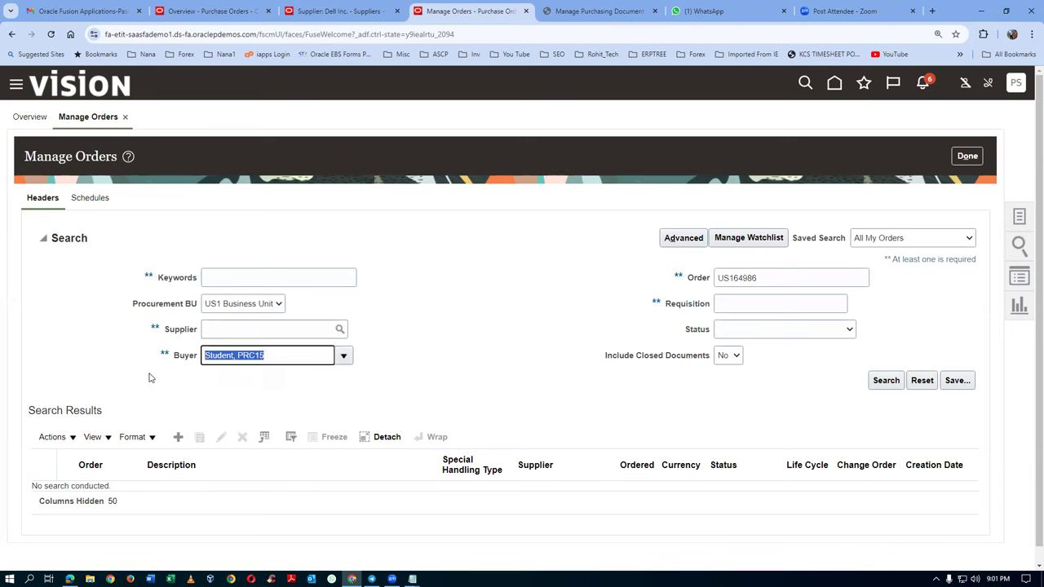
key(BackSpace)
click(886, 380)
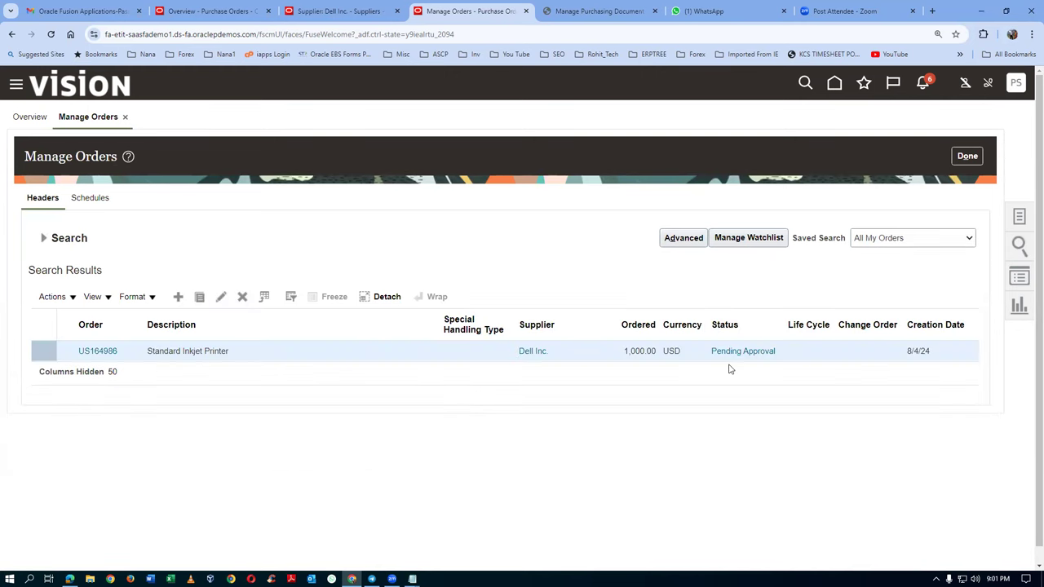
Step: Check the approvals, rerun the search to see US164986 now Open, and duplicate the orders tab
click(731, 352)
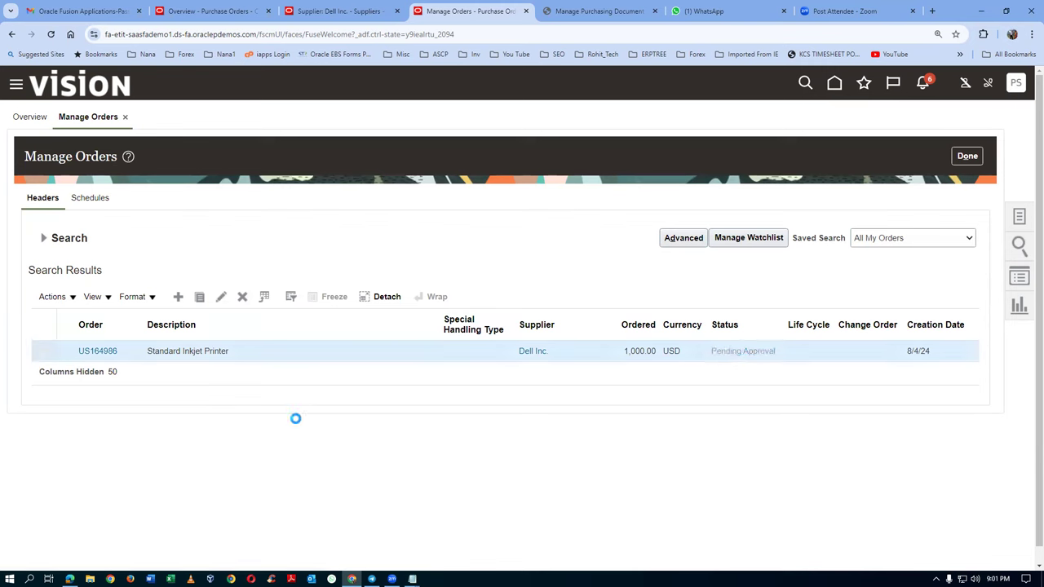
click(676, 215)
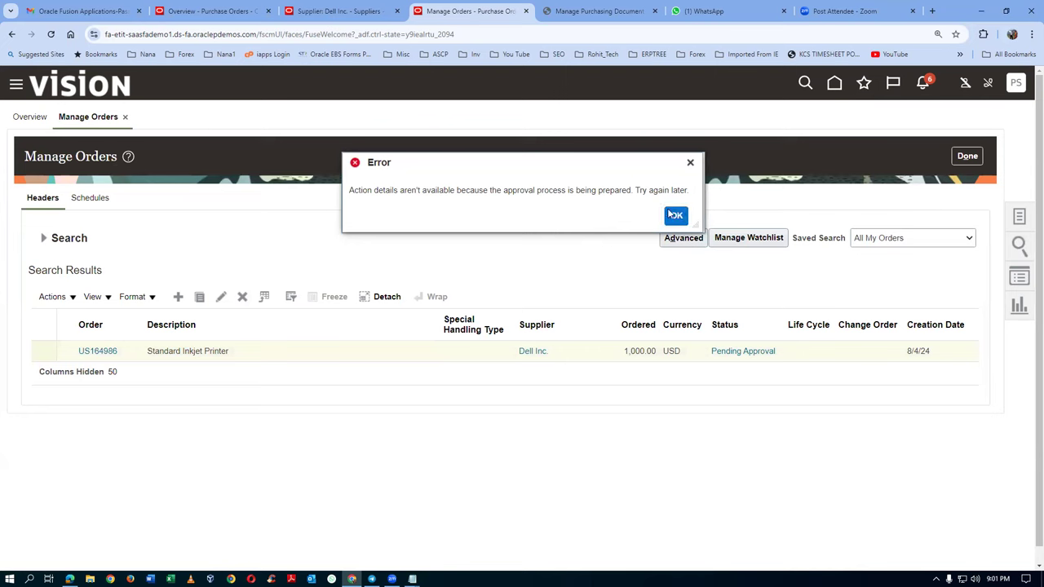
click(43, 239)
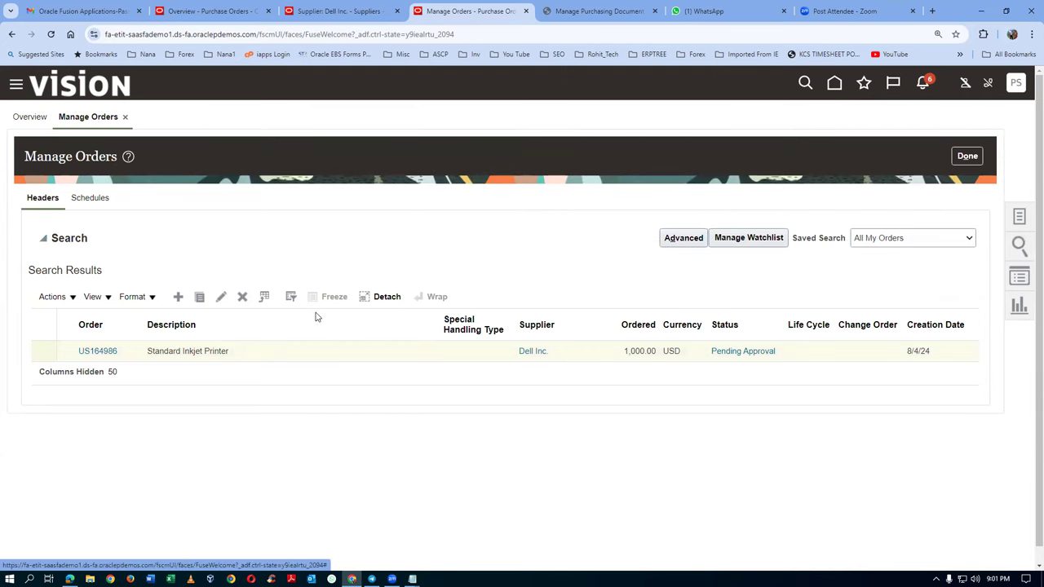
click(589, 11)
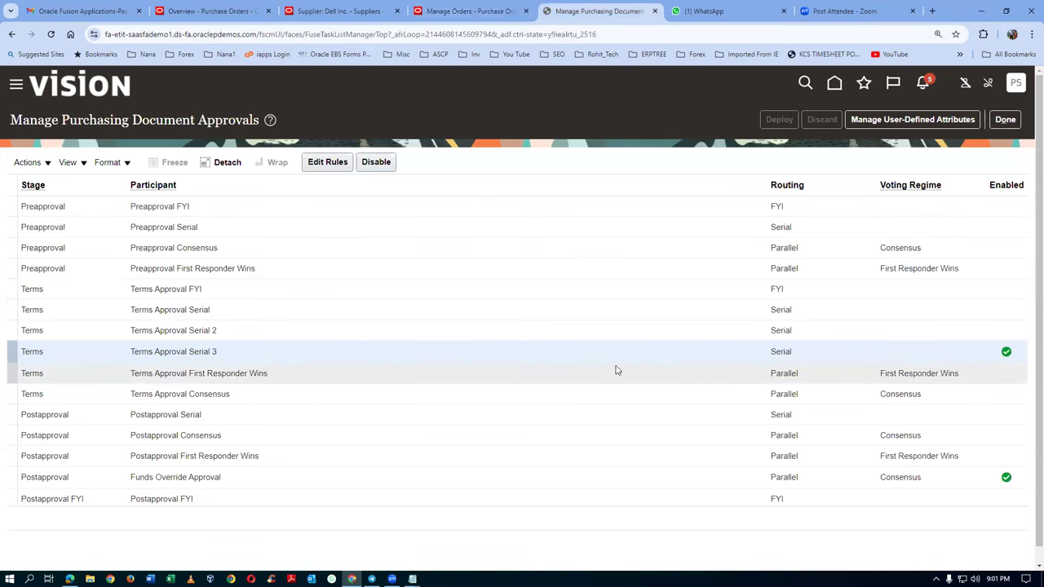
click(477, 12)
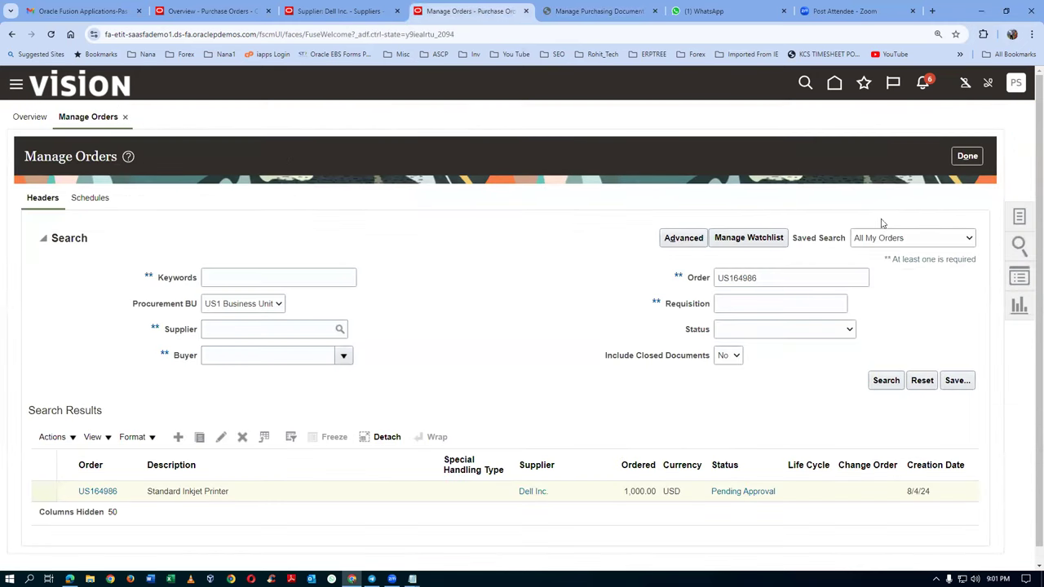
click(885, 381)
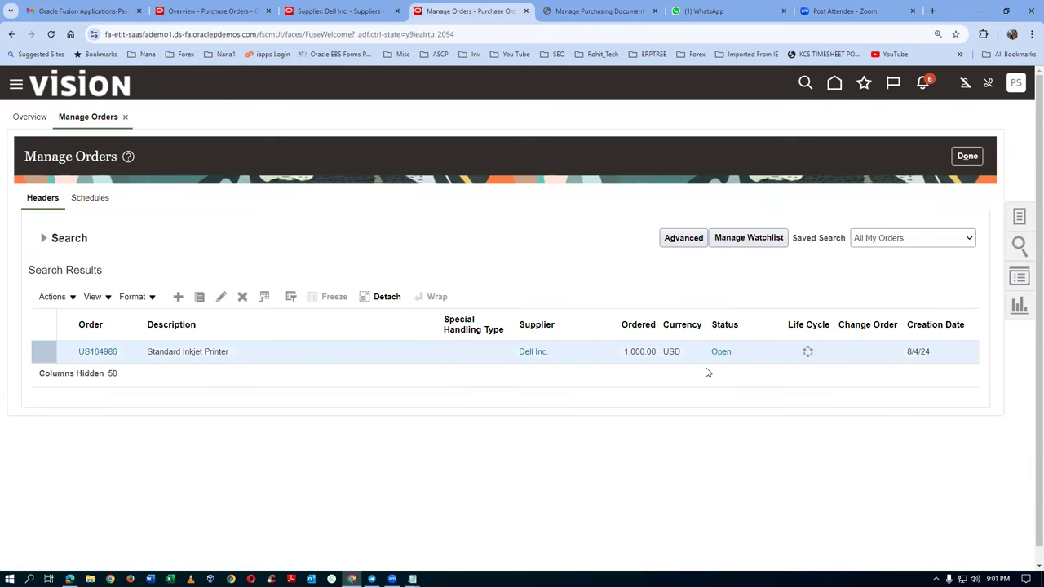
right_click(463, 12)
click(501, 107)
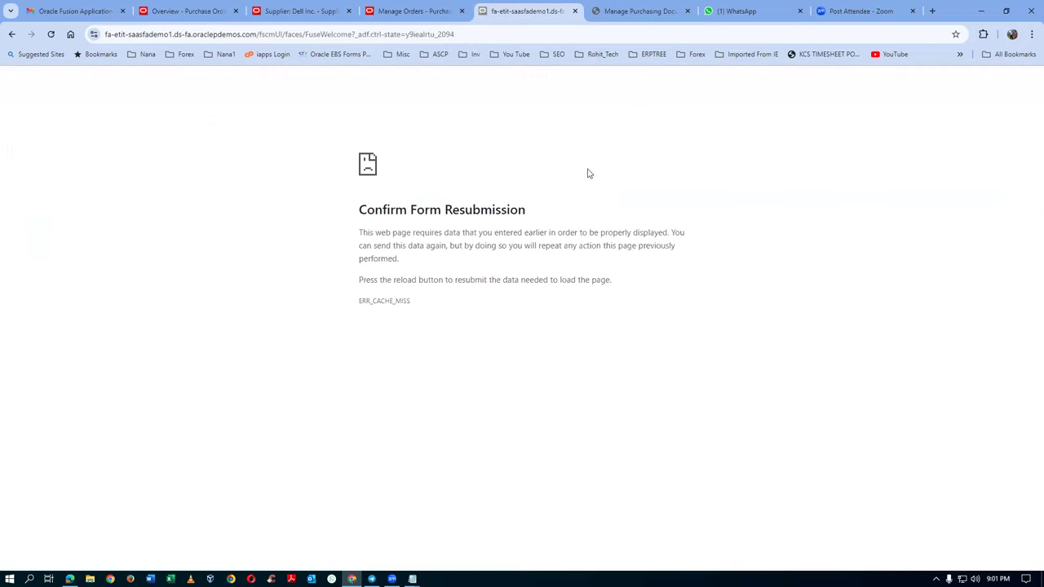
Step: Trim the duplicated tab's address to the FuseWelcome URL to load the home page
click(445, 34)
click(539, 33)
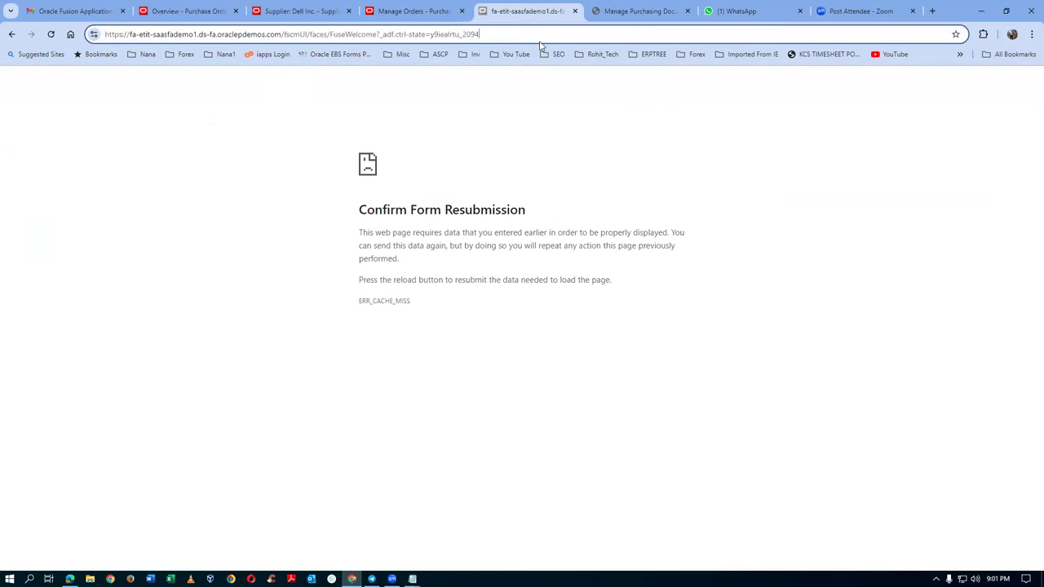
key(BackSpace)
key(BackSpace)
key(BackSpace)
key(BackSpace)
key(BackSpace)
key(BackSpace)
key(BackSpace)
key(BackSpace)
key(BackSpace)
key(BackSpace)
key(BackSpace)
key(BackSpace)
key(BackSpace)
key(BackSpace)
key(BackSpace)
key(BackSpace)
key(BackSpace)
key(BackSpace)
key(BackSpace)
key(BackSpace)
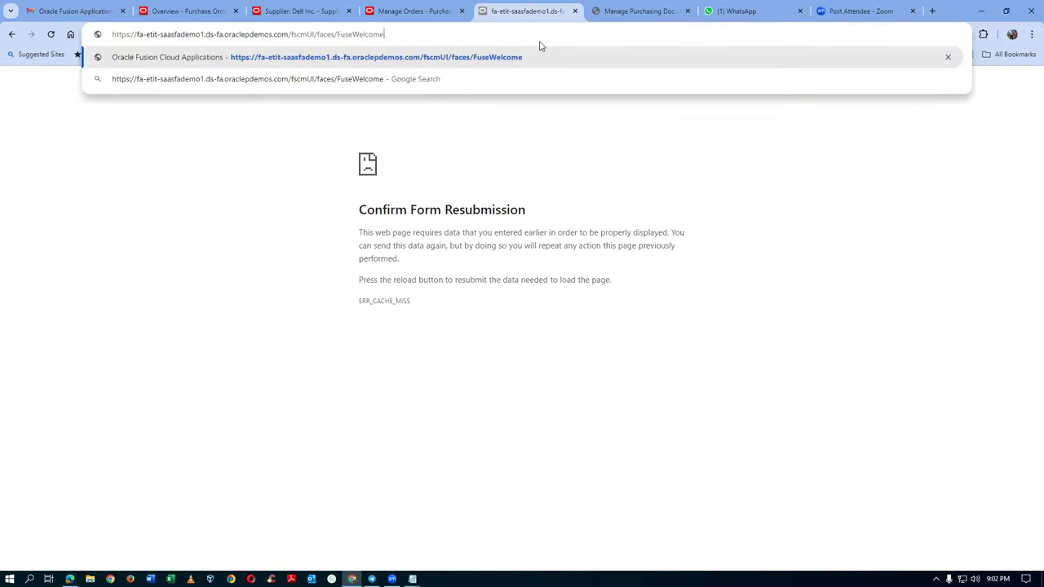
key(BackSpace)
key(BackSpace)
key(BackSpace)
key(BackSpace)
key(BackSpace)
key(BackSpace)
key(BackSpace)
key(BackSpace)
key(Return)
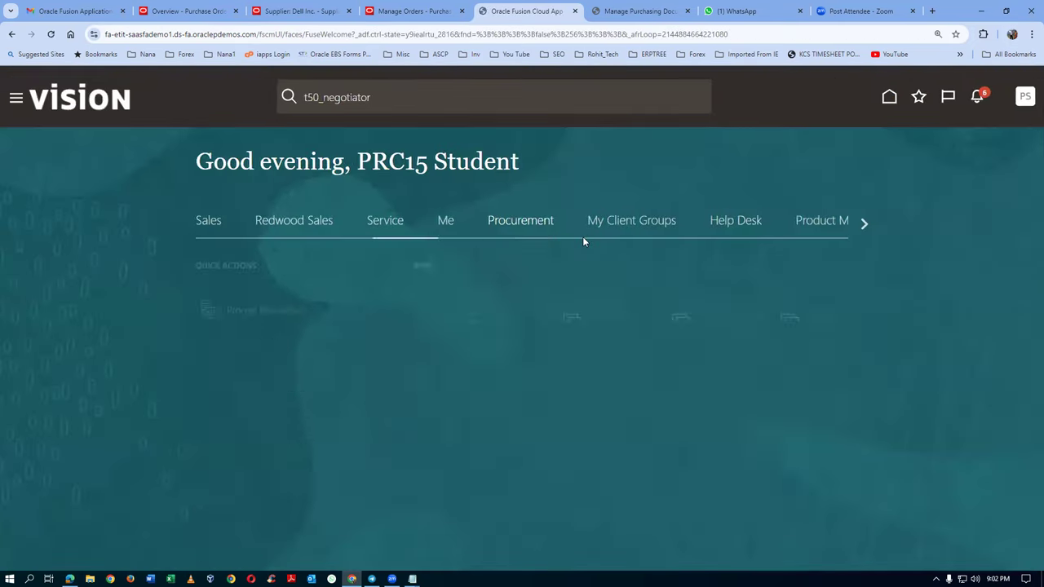
Step: Open the Inventory Management tile from the Supply Chain Execution apps
click(854, 227)
click(859, 225)
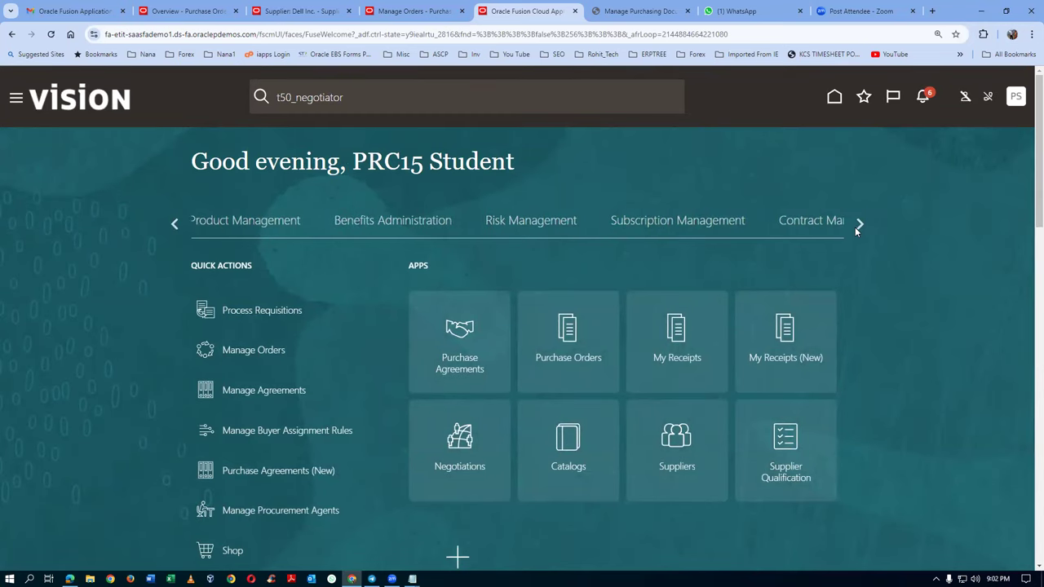
click(569, 230)
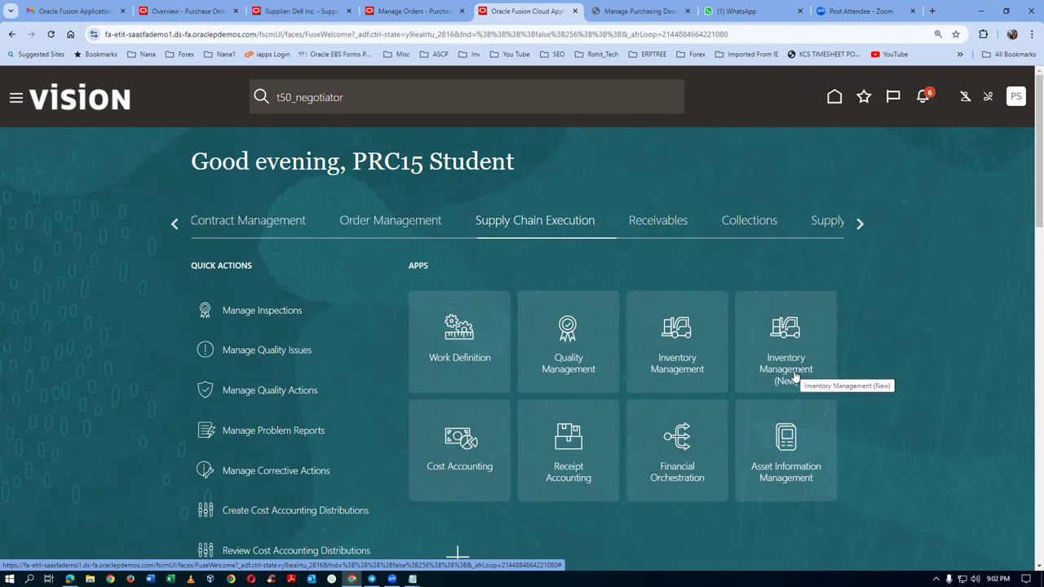
click(679, 373)
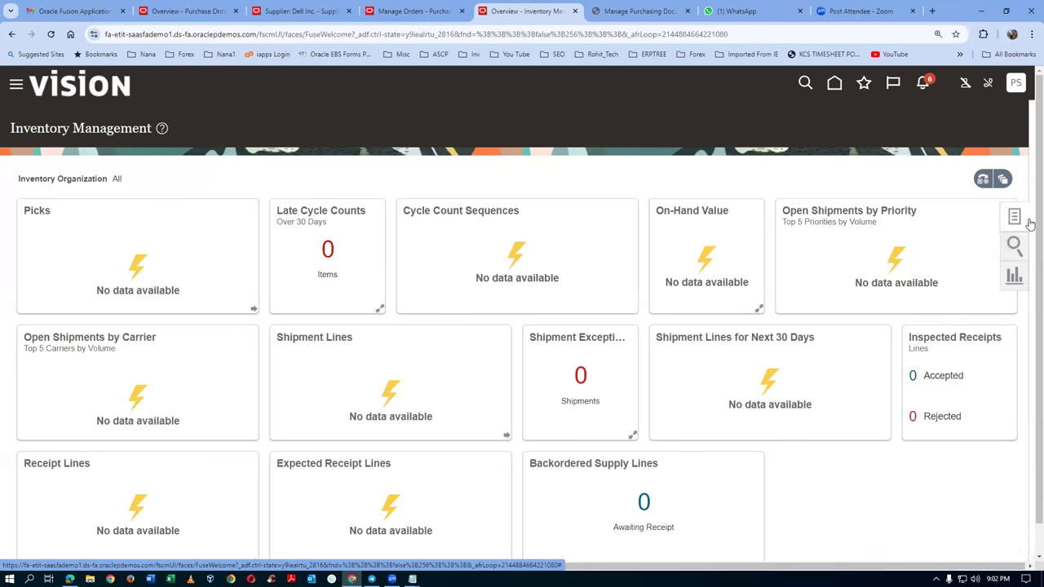
Step: Open Receive Expected Shipments from the inventory receipt tasks, then leave the page
click(1019, 217)
click(951, 119)
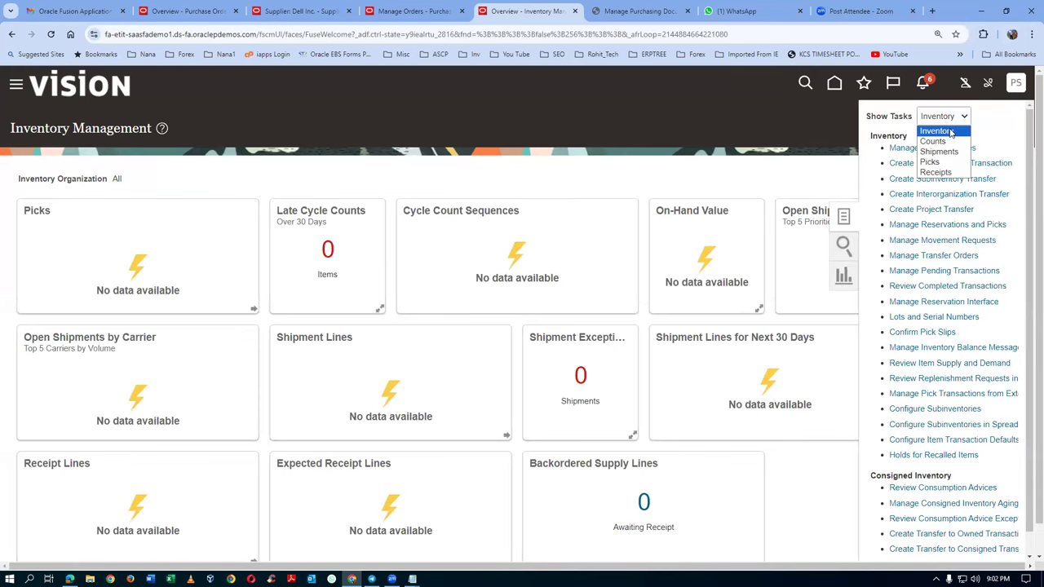
click(932, 169)
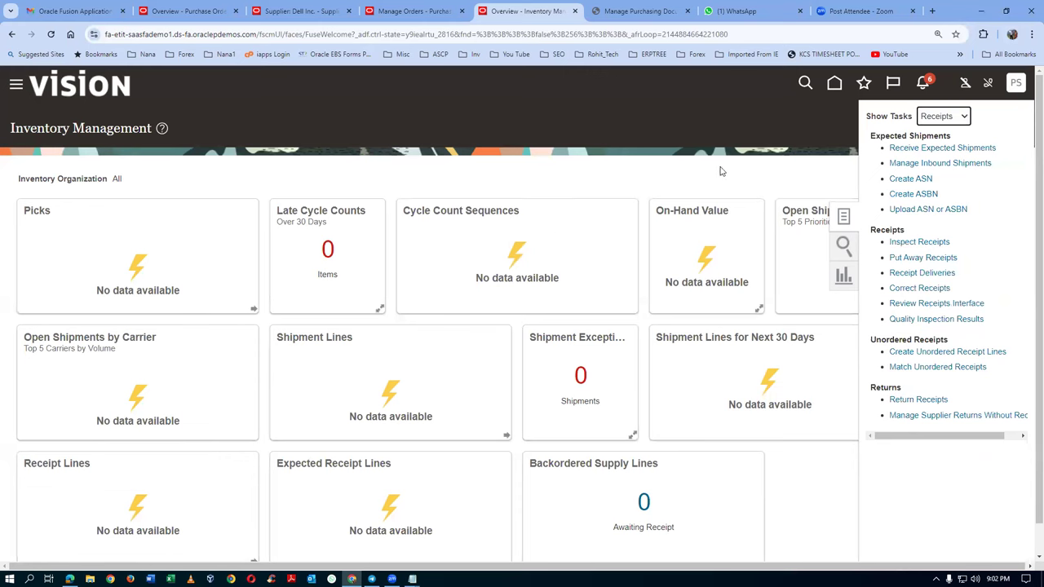
click(930, 148)
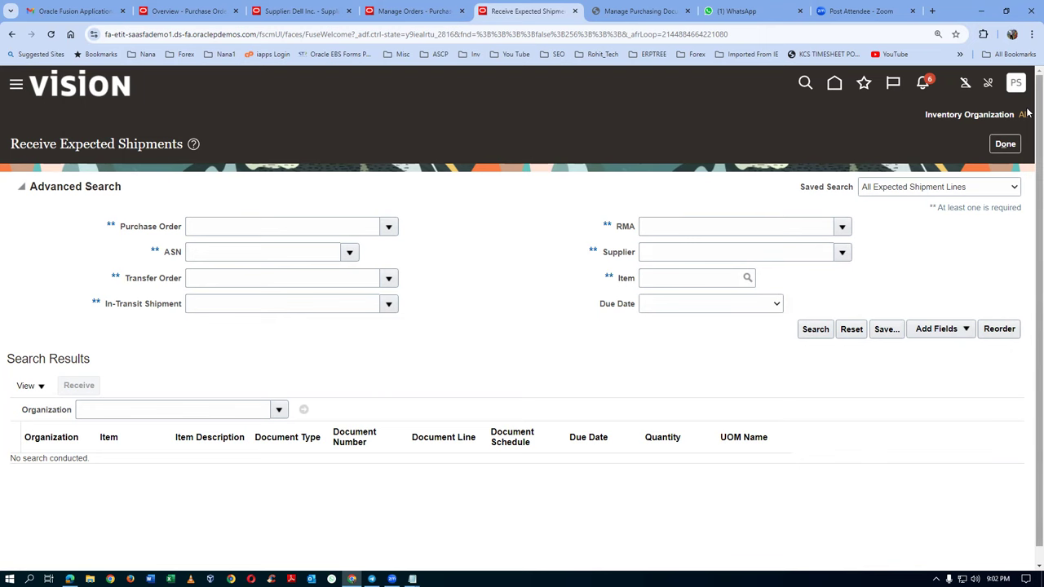
click(1005, 145)
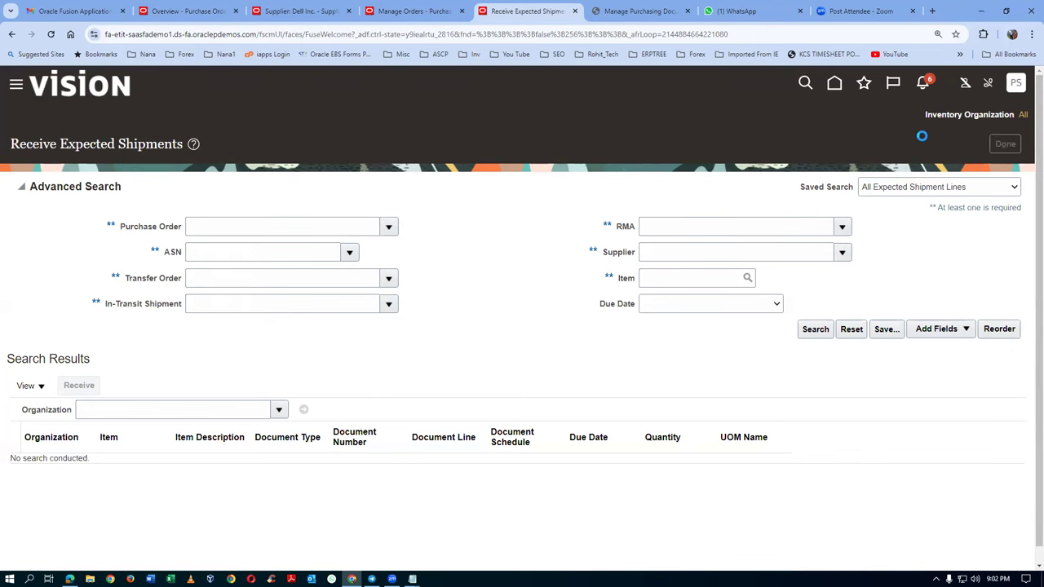
Step: Return home, show the Tools group of apps, and bring up File Explorer
click(834, 83)
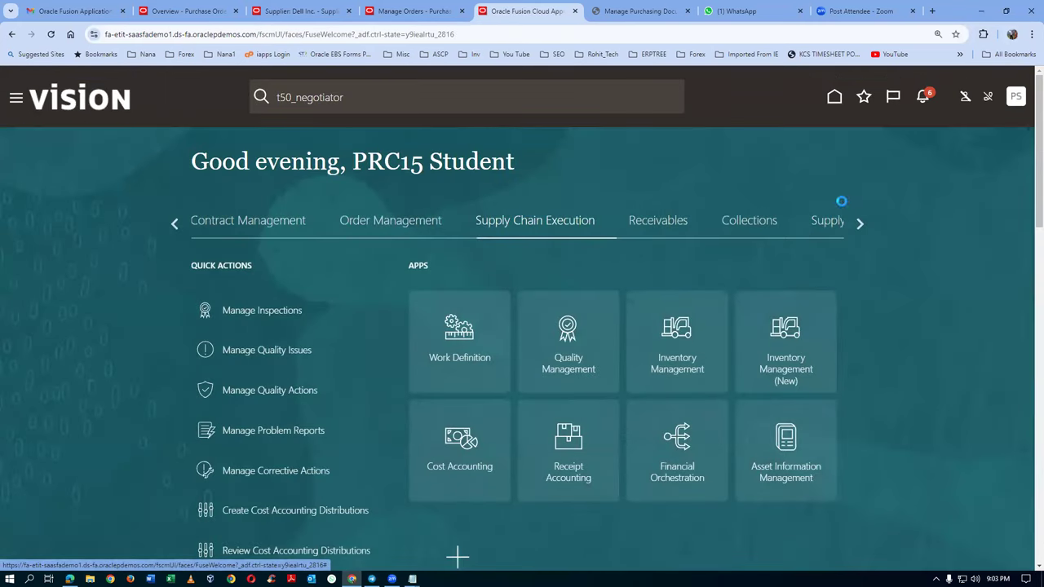
click(859, 221)
click(859, 222)
click(859, 221)
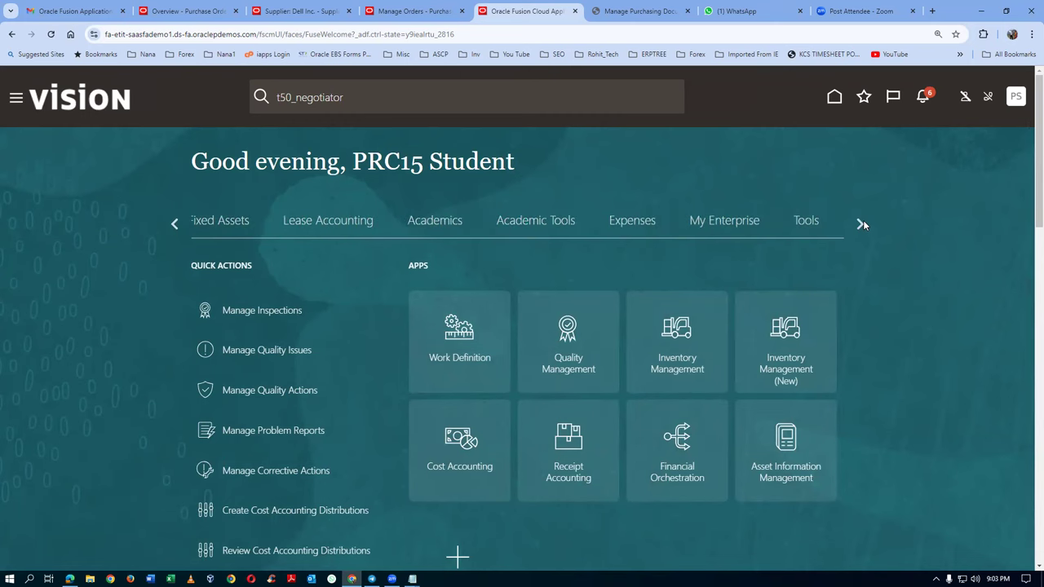
click(806, 225)
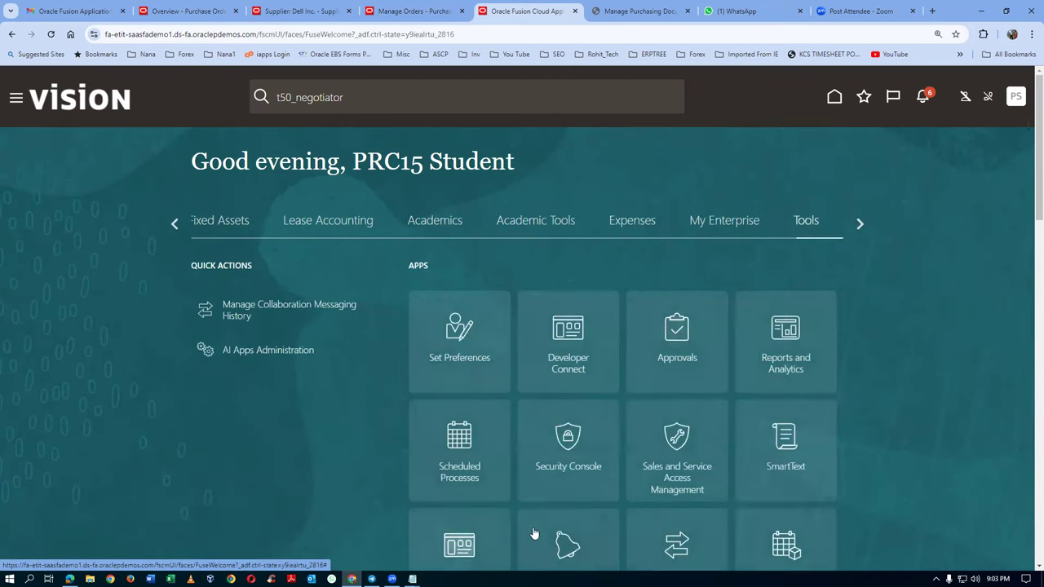
click(89, 579)
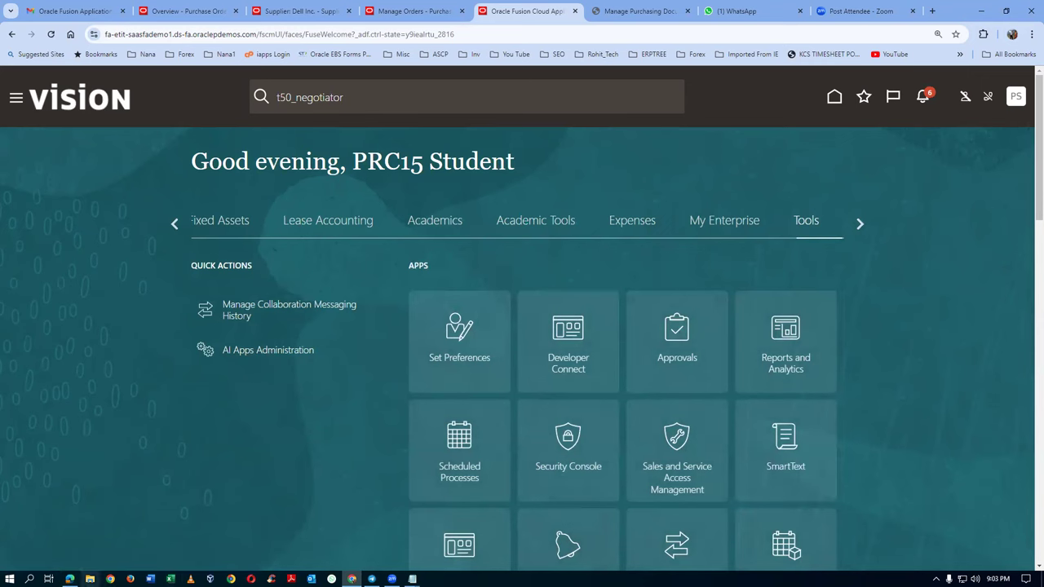
drag(208, 159, 212, 224)
Step: Browse F: to Fusion_SCM_Basics > Additional_Docs_Records_4 and open the 58_Visions roles document
click(135, 213)
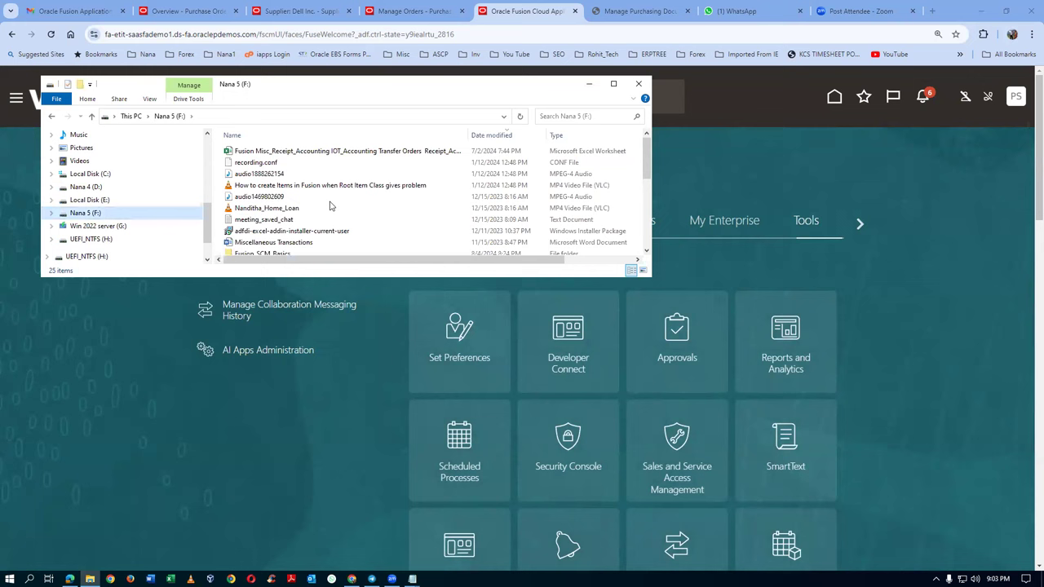
scroll(343, 201, down, 2)
scroll(344, 201, down, 1)
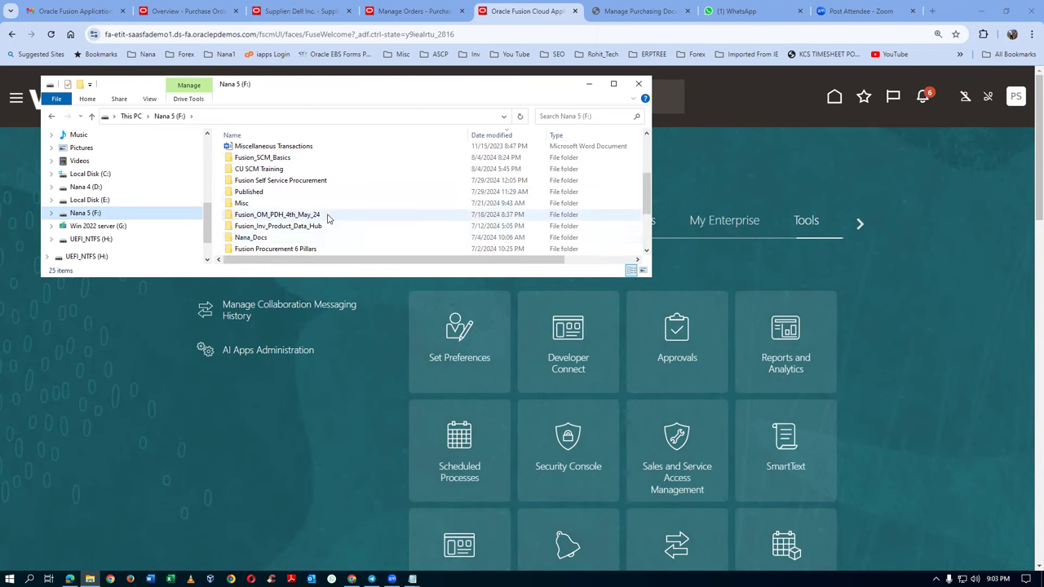
double_click(322, 158)
double_click(322, 151)
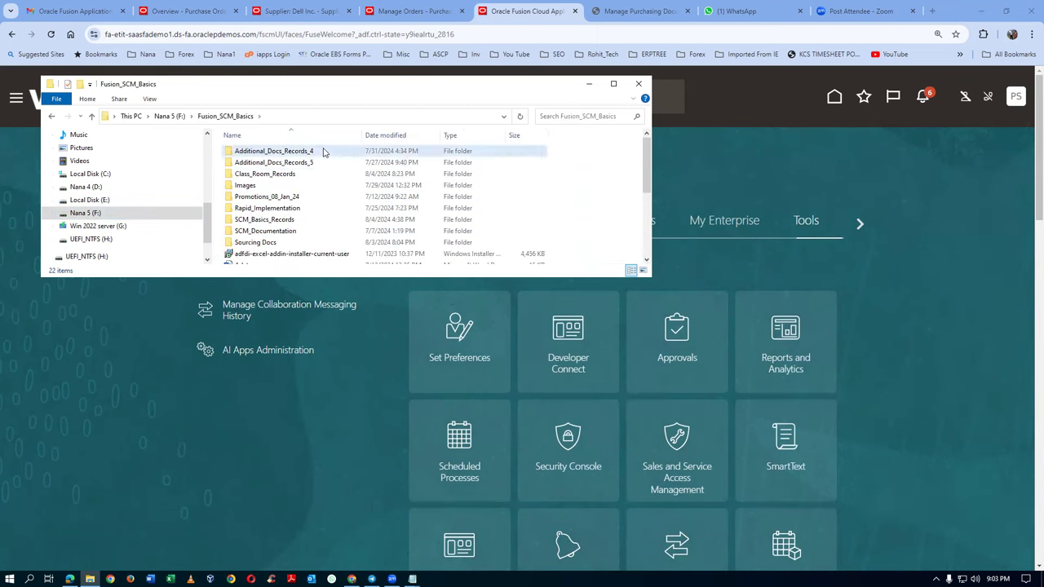
scroll(326, 200, down, 5)
scroll(327, 201, down, 11)
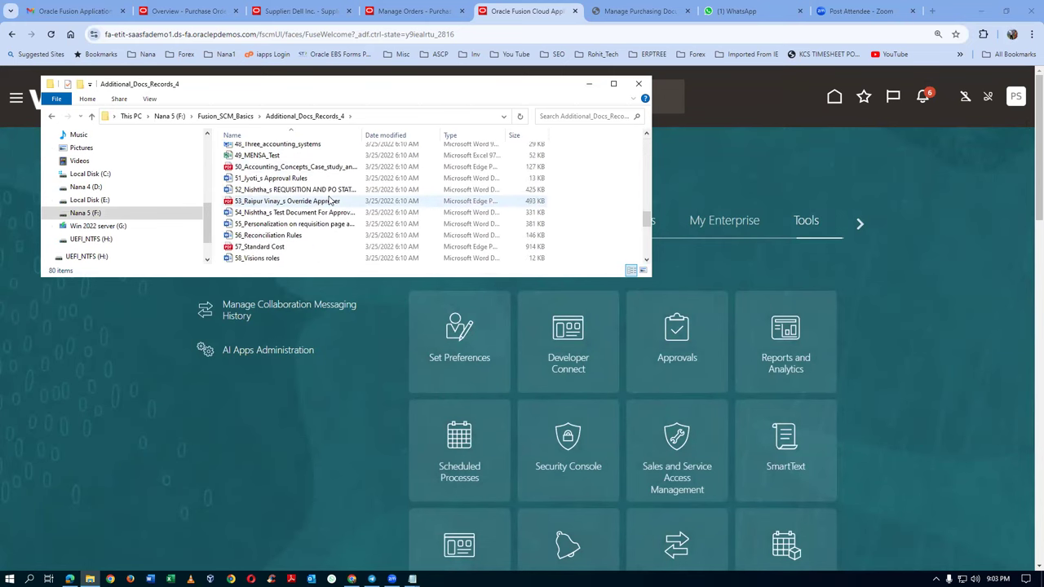
scroll(330, 201, down, 1)
click(306, 225)
double_click(310, 227)
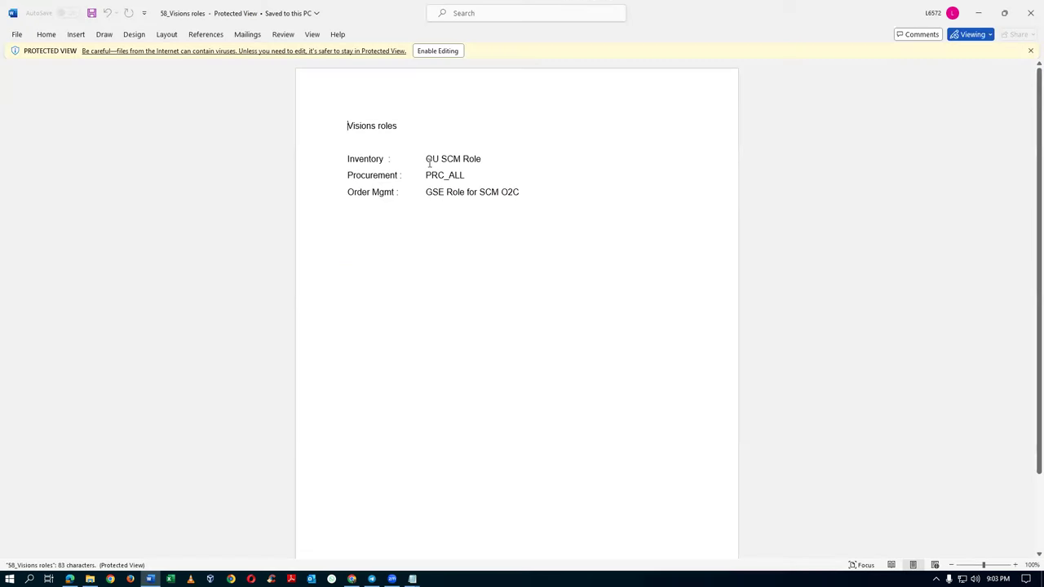
Step: Copy 'OU SCM Role' from the Word roles list and launch Oracle Fusion's Security Console
drag(426, 160, 481, 160)
key(ctrl+c)
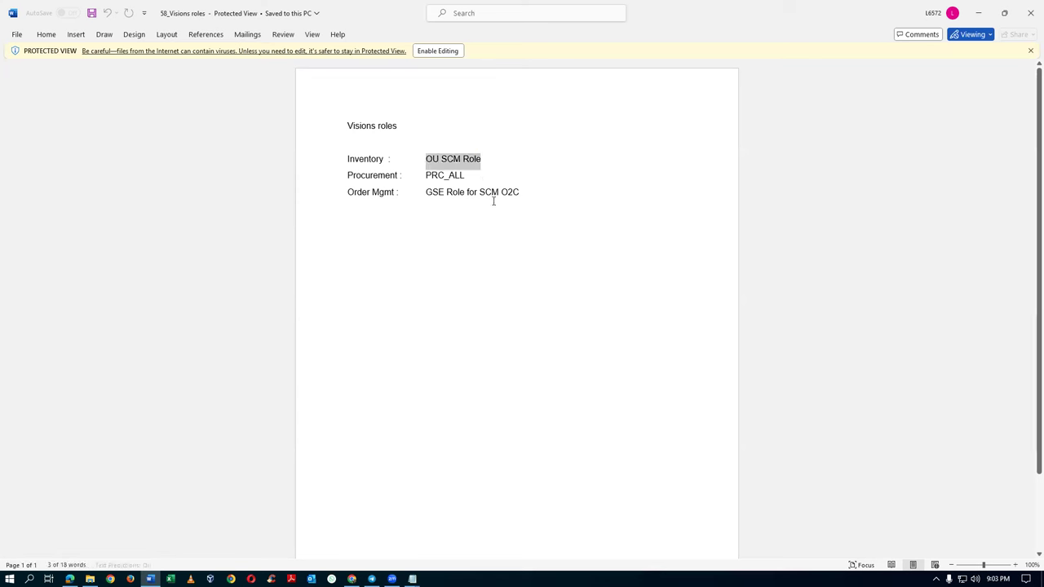
key(alt+Tab)
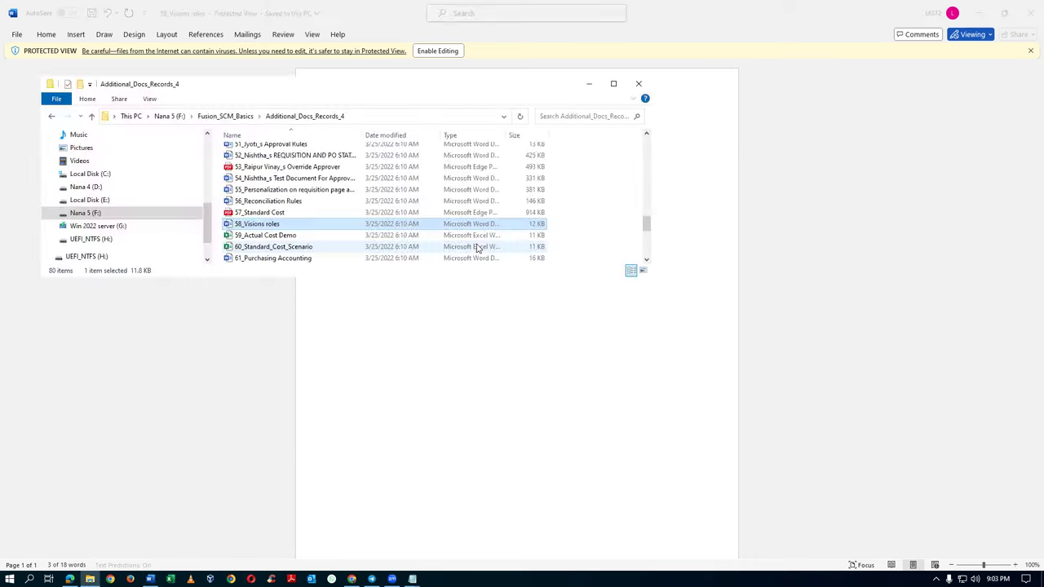
key(alt+Tab)
key(alt+Tab)
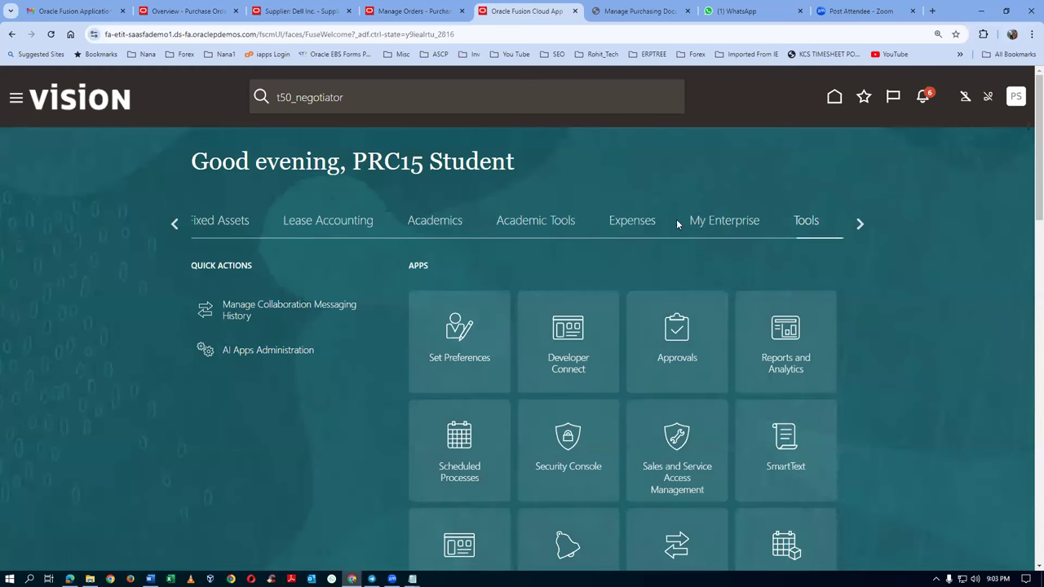
click(567, 438)
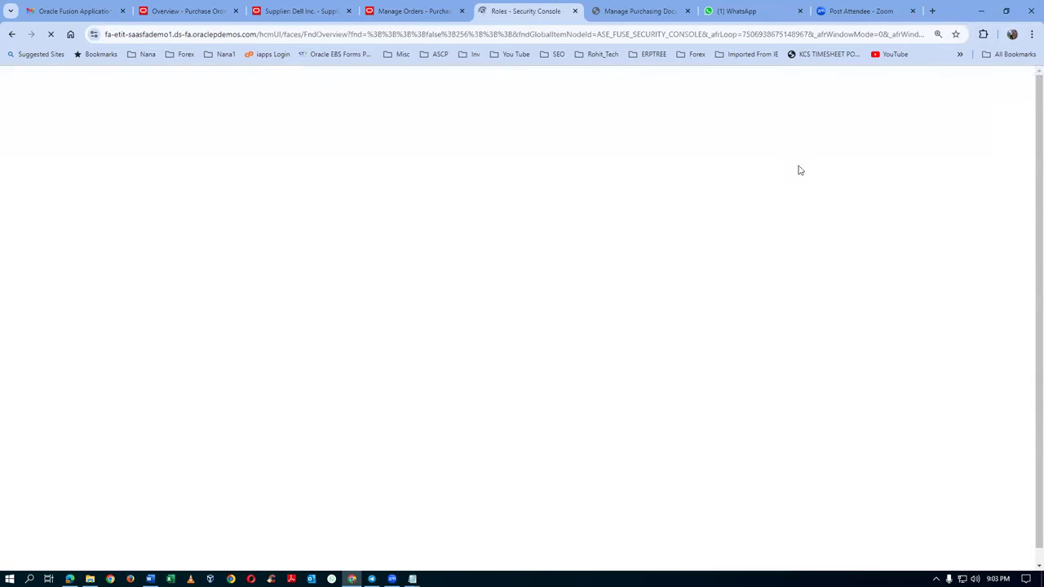
Step: Search the Users list for the student's user name and open that account
click(47, 252)
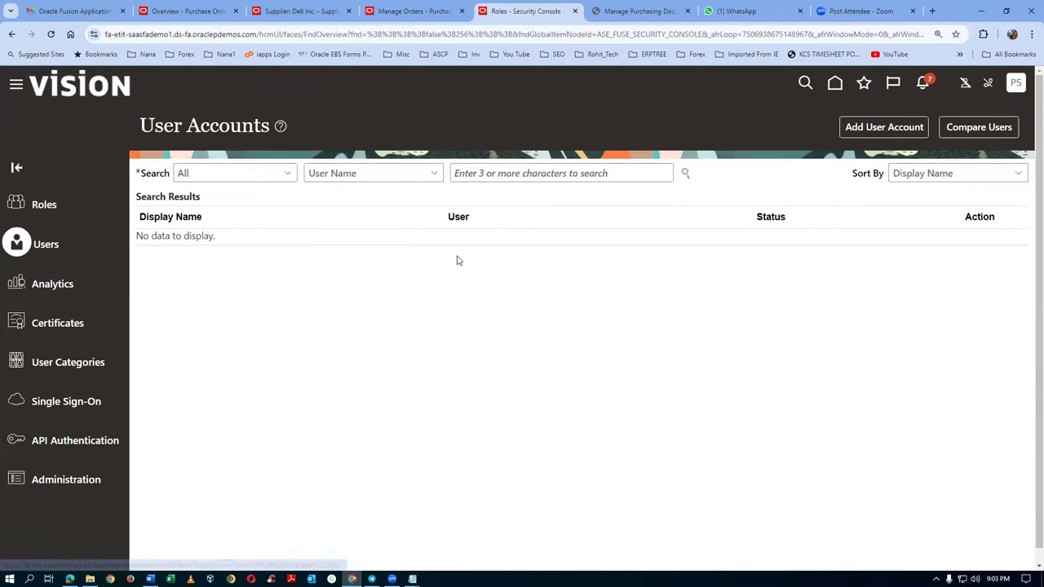
click(519, 175)
key(ctrl+v)
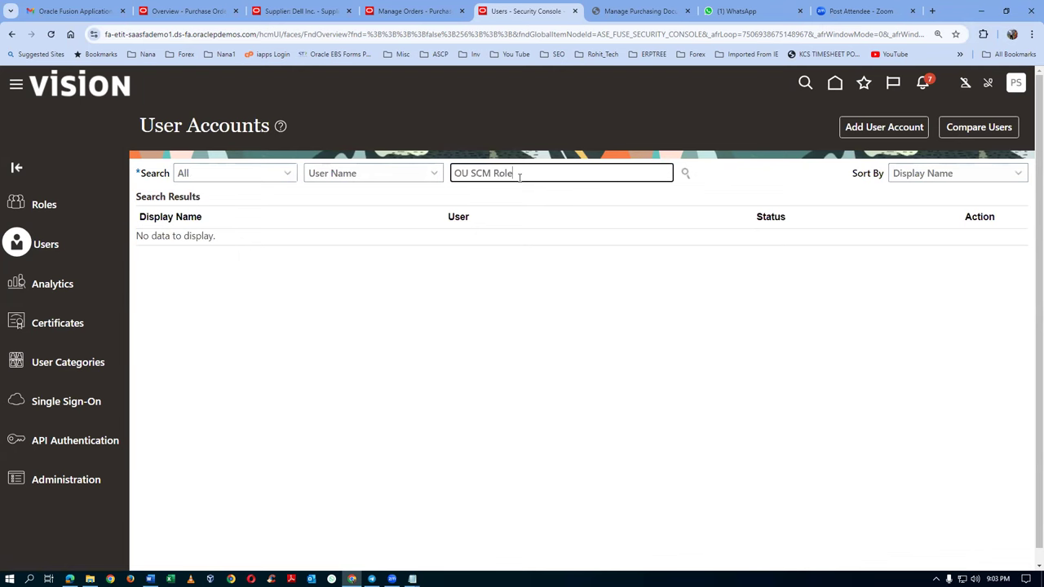
drag(519, 176, 432, 207)
key(ctrl+c)
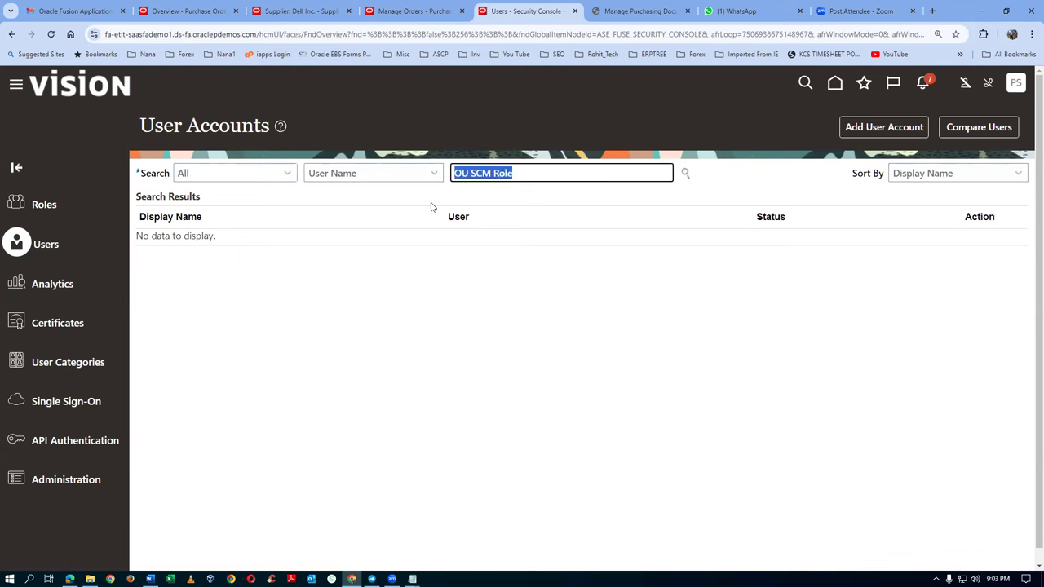
text(prc15)
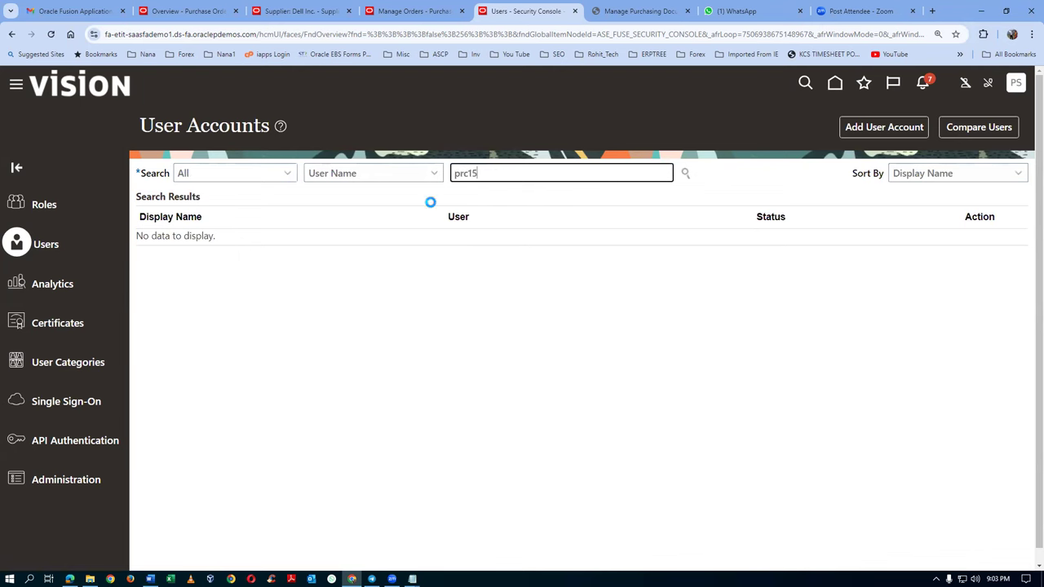
click(191, 259)
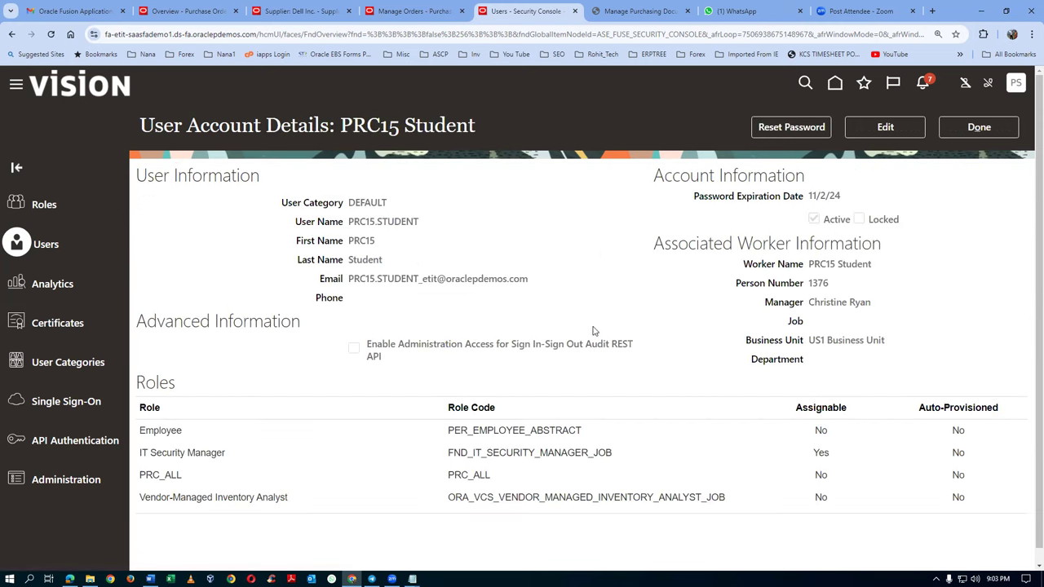
Step: Edit the account to add OU SCM Role, save and close, and return home
click(876, 134)
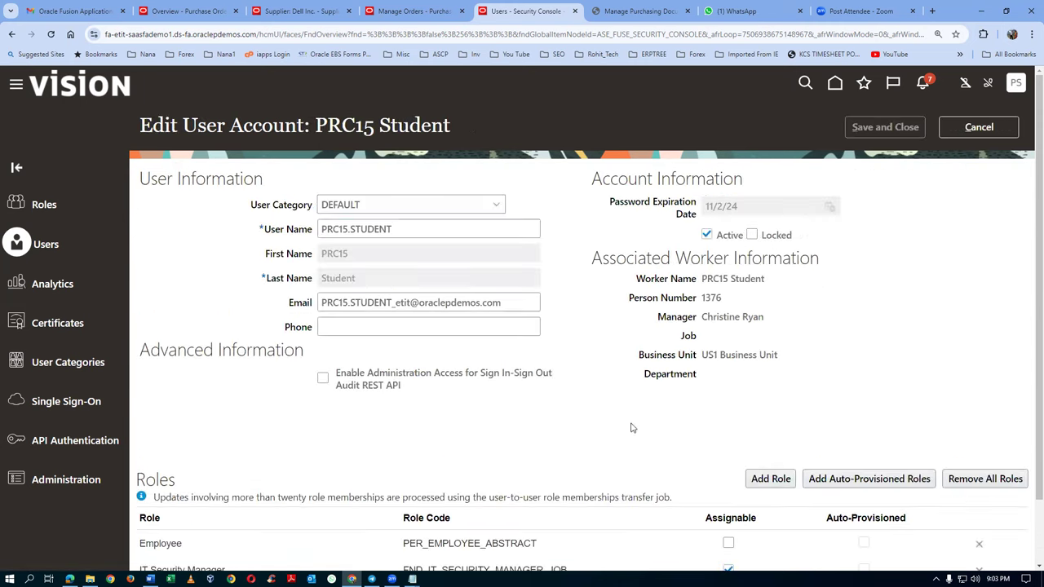
click(771, 479)
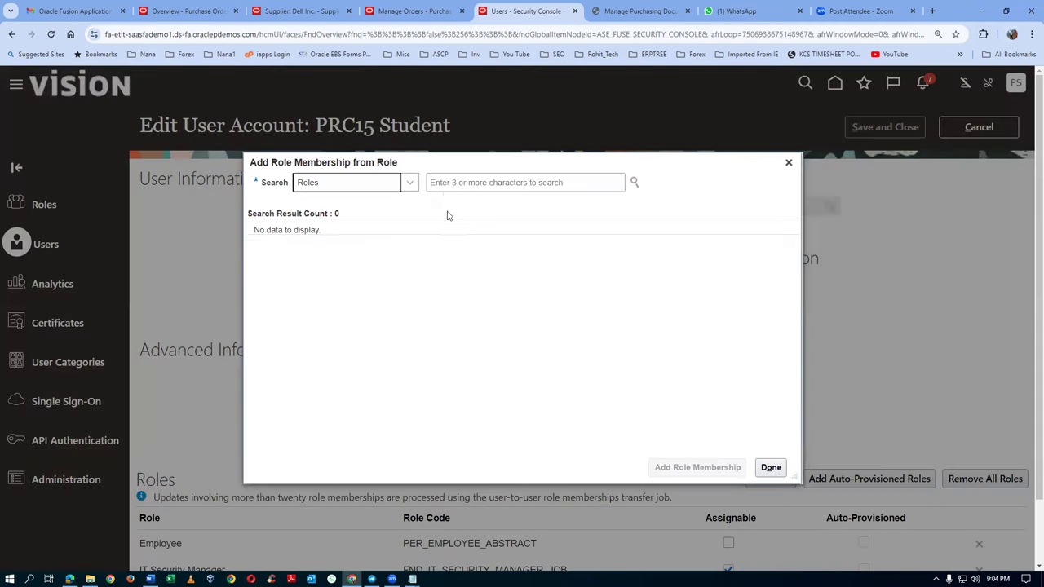
click(445, 187)
key(ctrl+v)
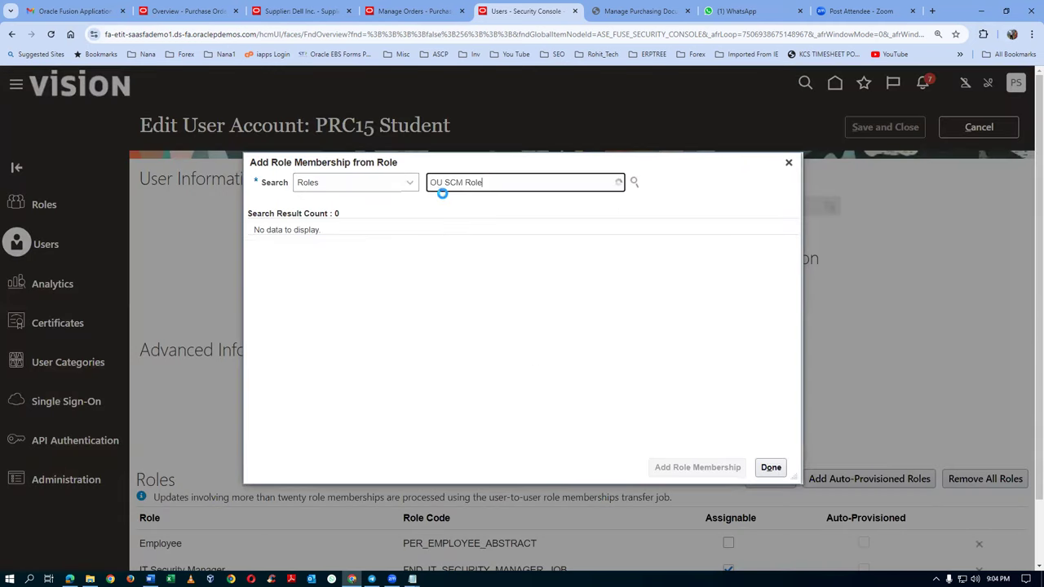
click(452, 216)
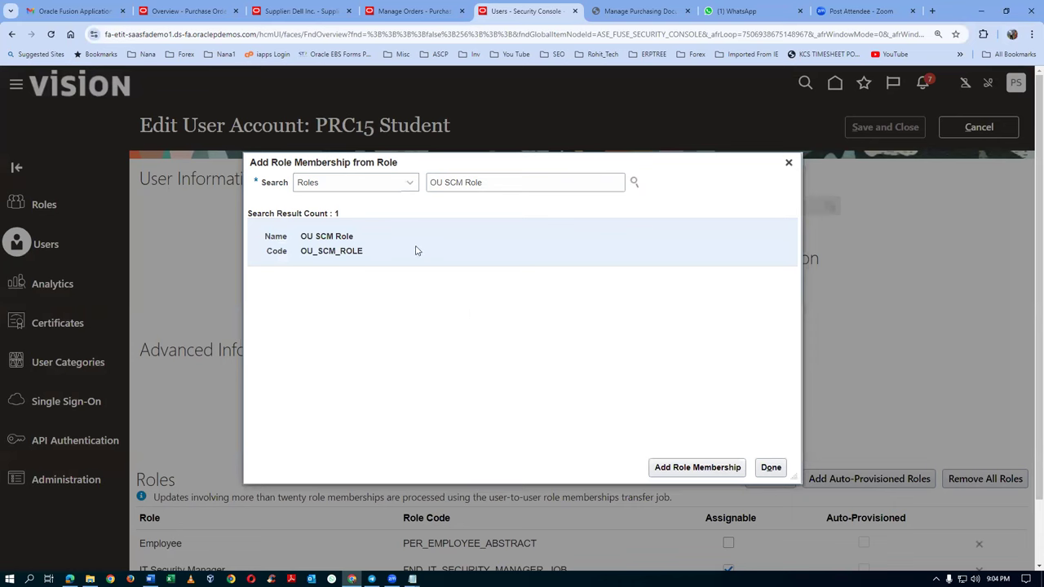
click(670, 473)
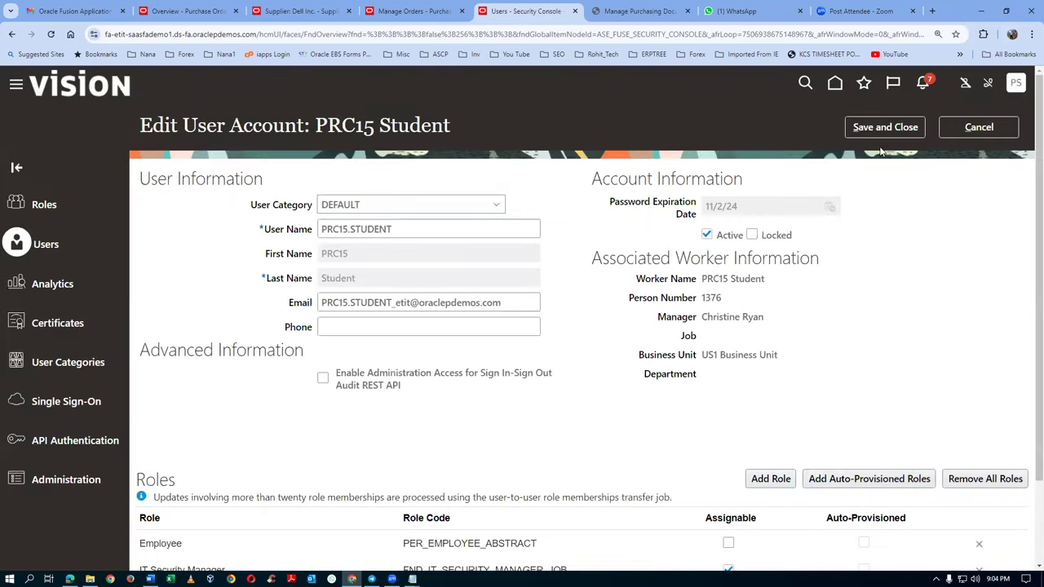
click(884, 128)
scroll(490, 308, down, 1)
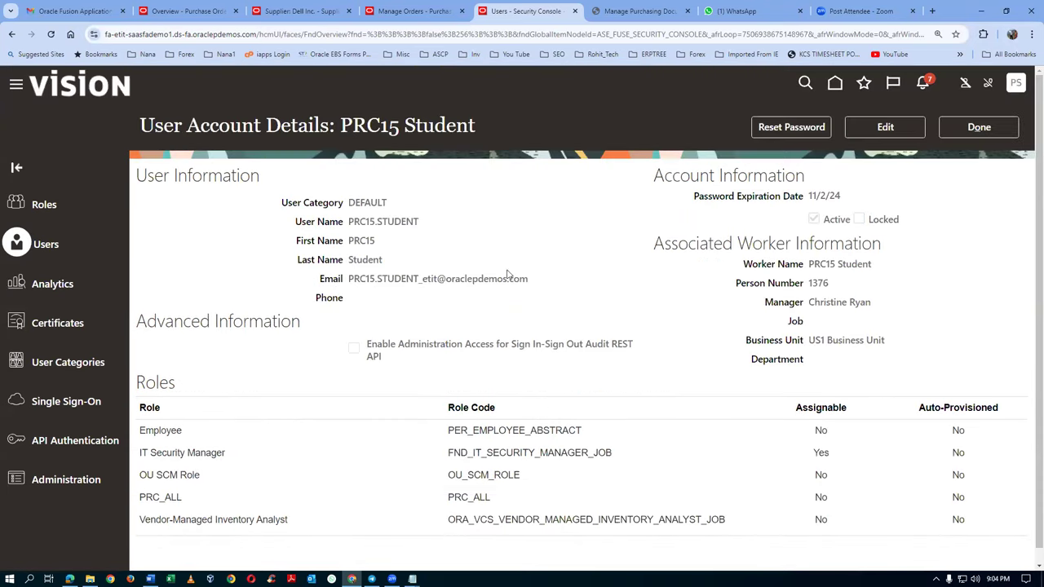
click(975, 129)
click(835, 85)
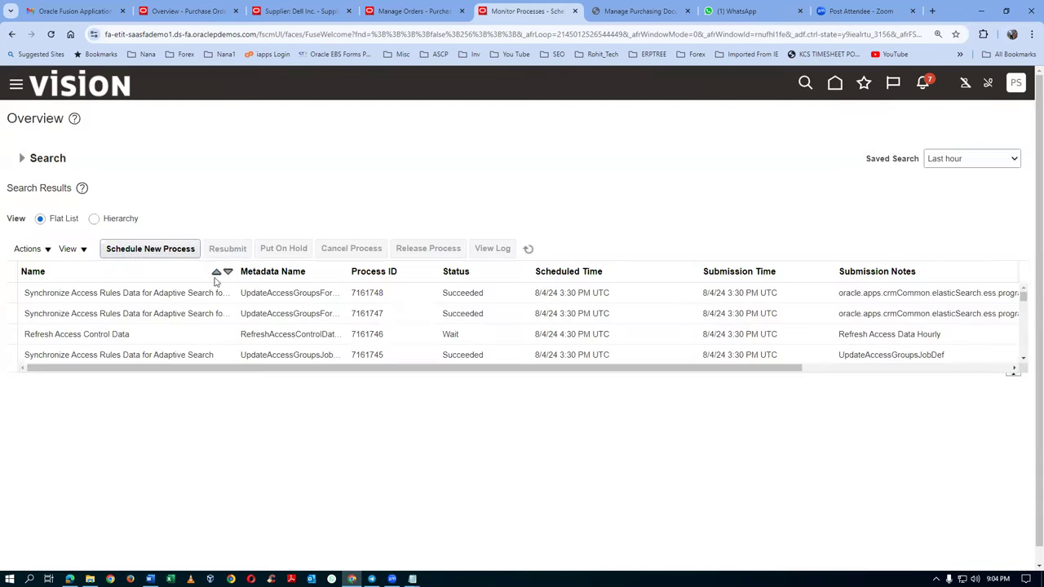
Step: Submit the Import User and Role Application Security Data process and refresh the process list
click(150, 250)
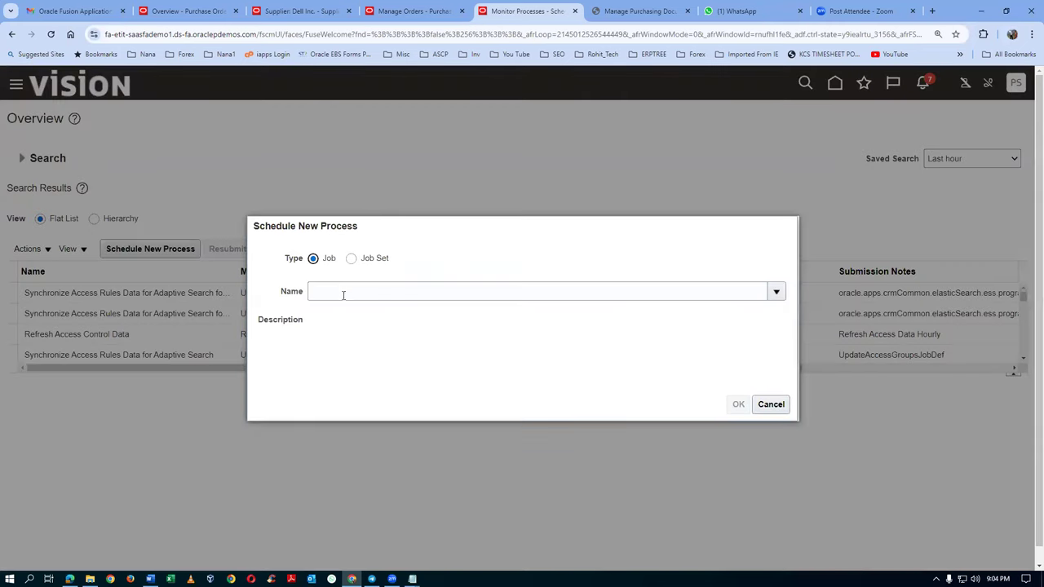
click(344, 292)
text(imp%user%role%)
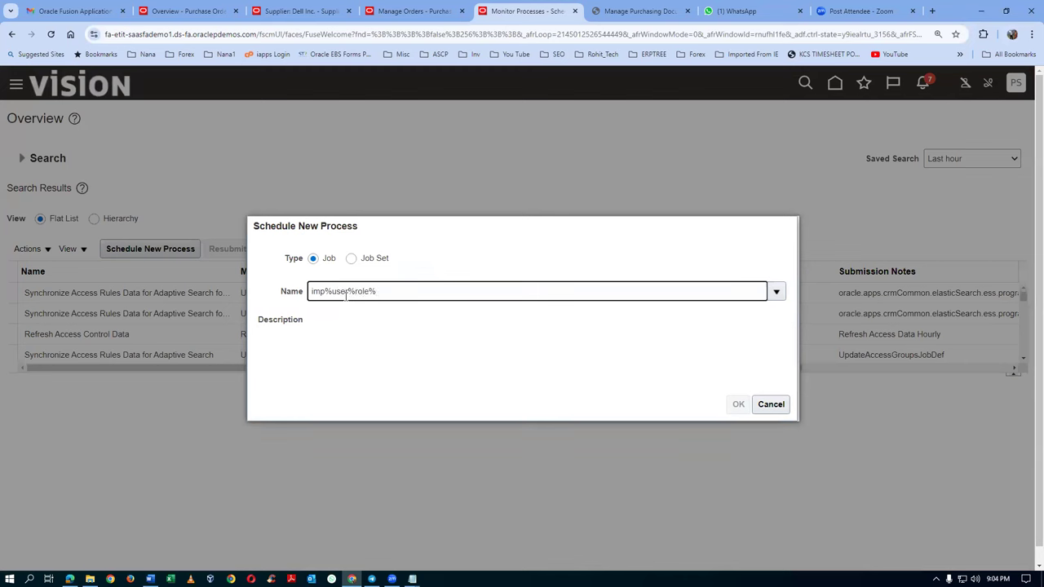
key(Tab)
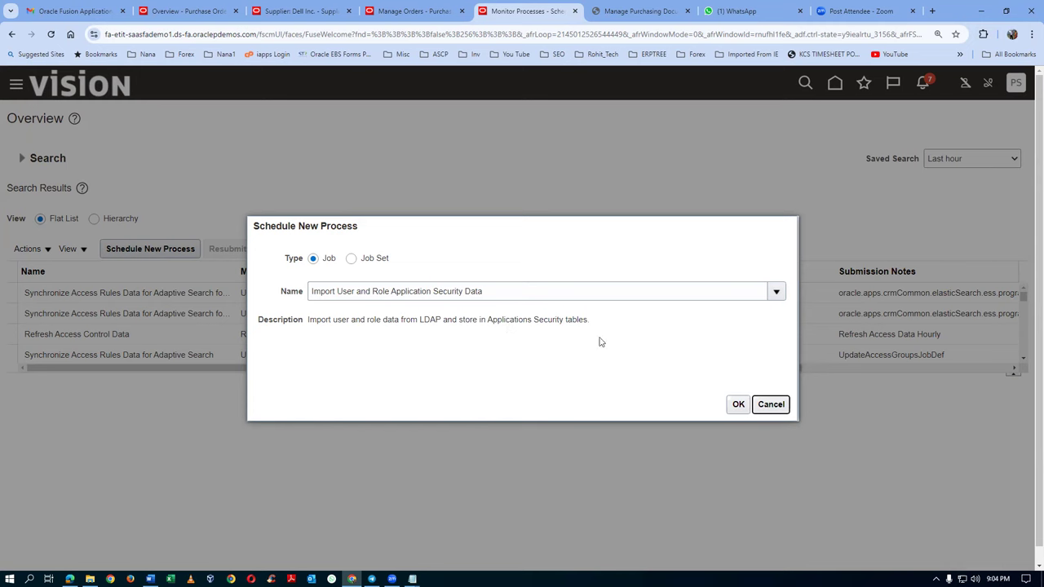
click(739, 402)
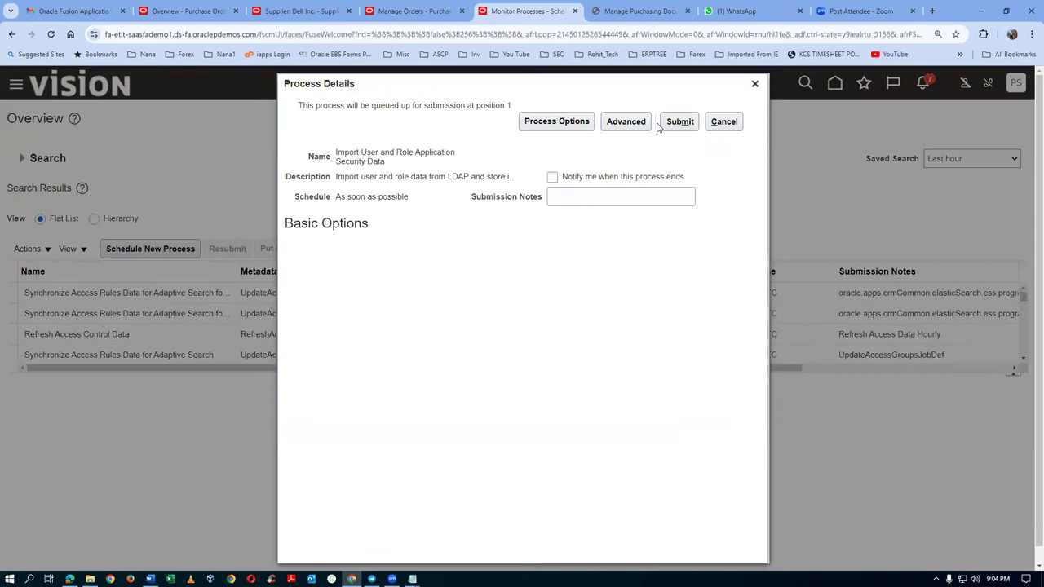
click(677, 123)
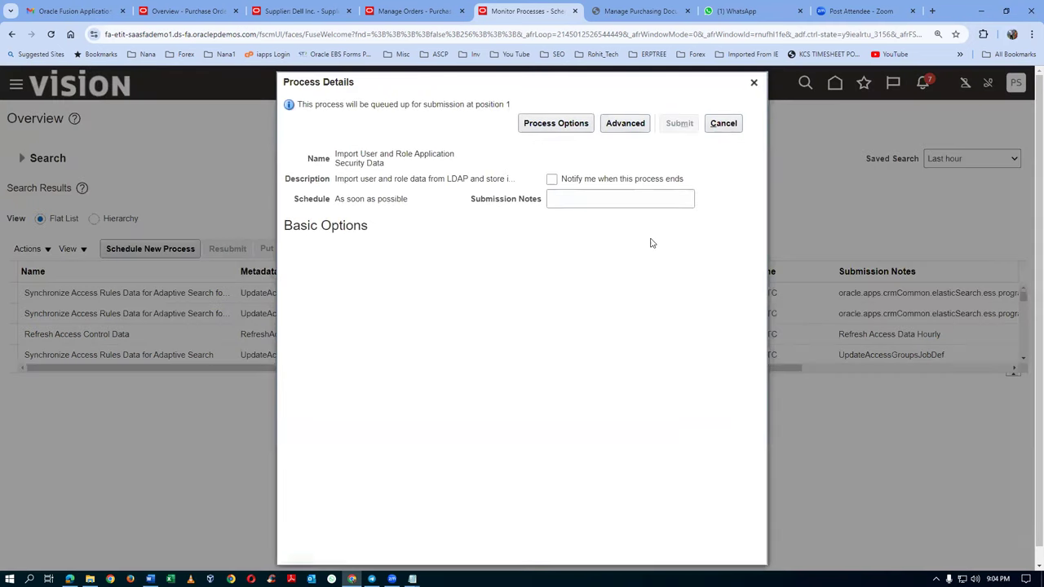
click(675, 216)
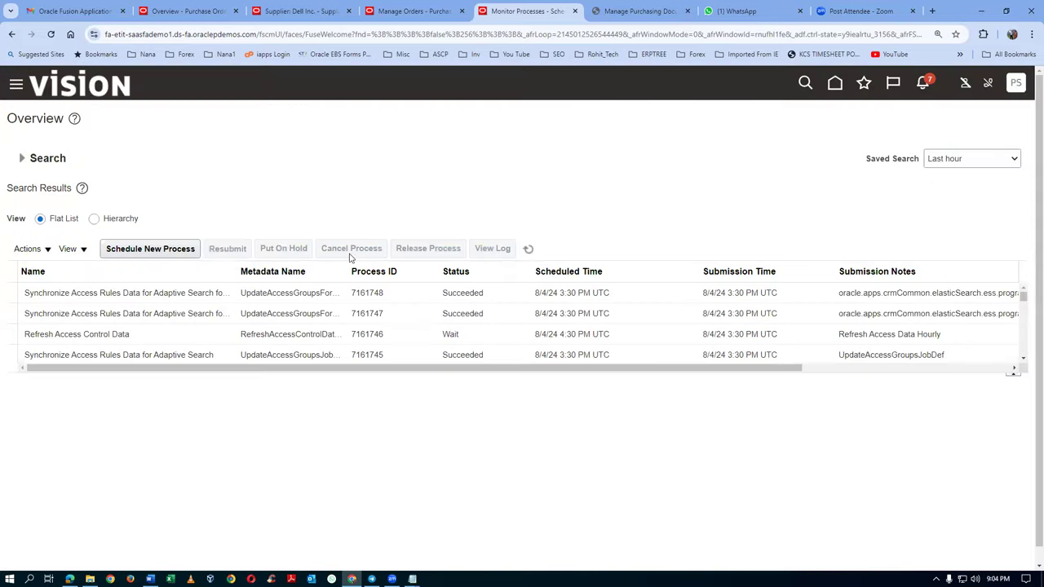
click(528, 249)
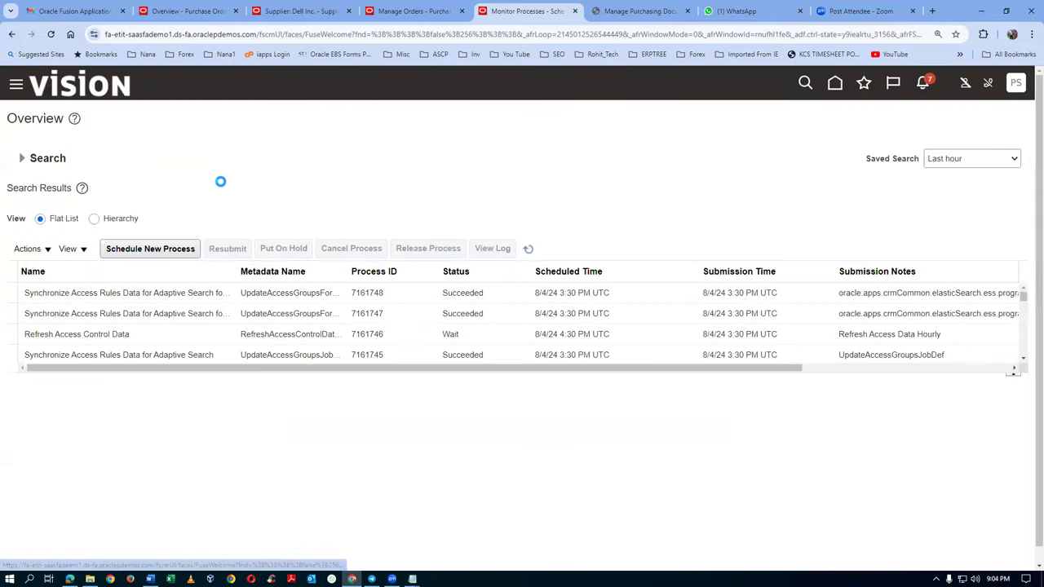
Step: Schedule and submit the Retrieve Latest LDAP Changes process found by searching LDAP
click(168, 249)
triple_click(514, 299)
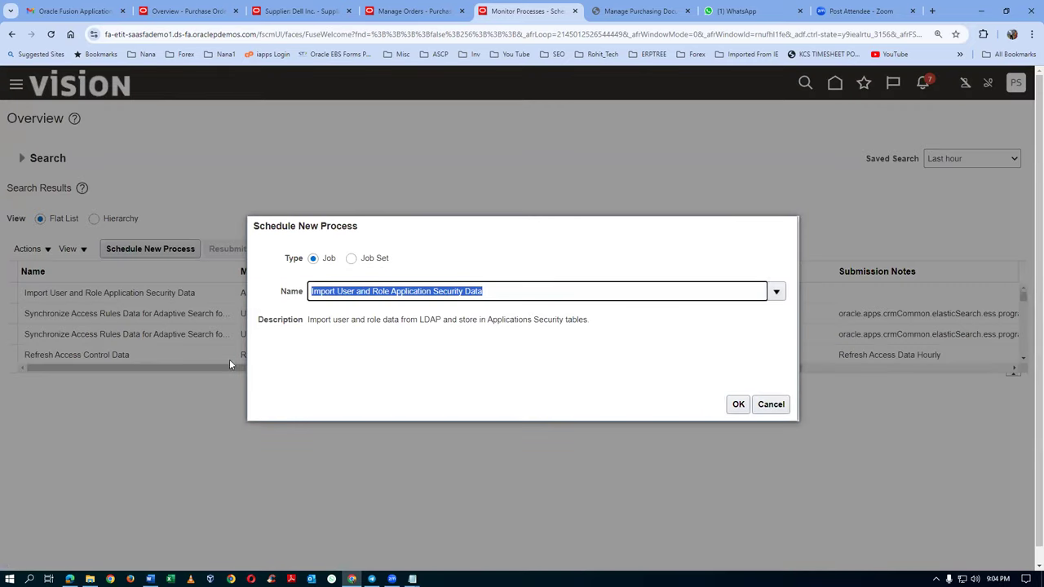
text(LDAP)
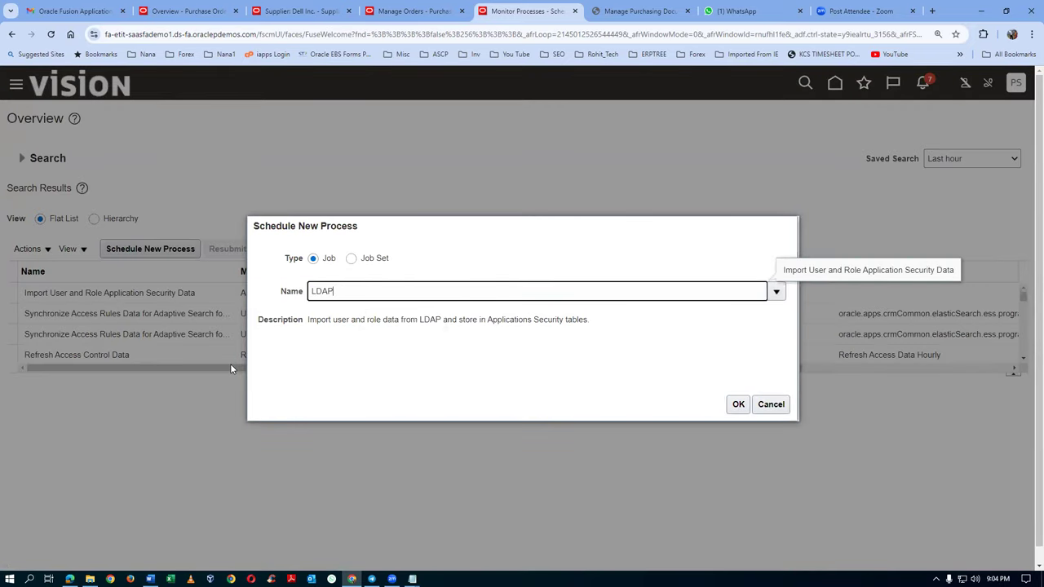
key(Tab)
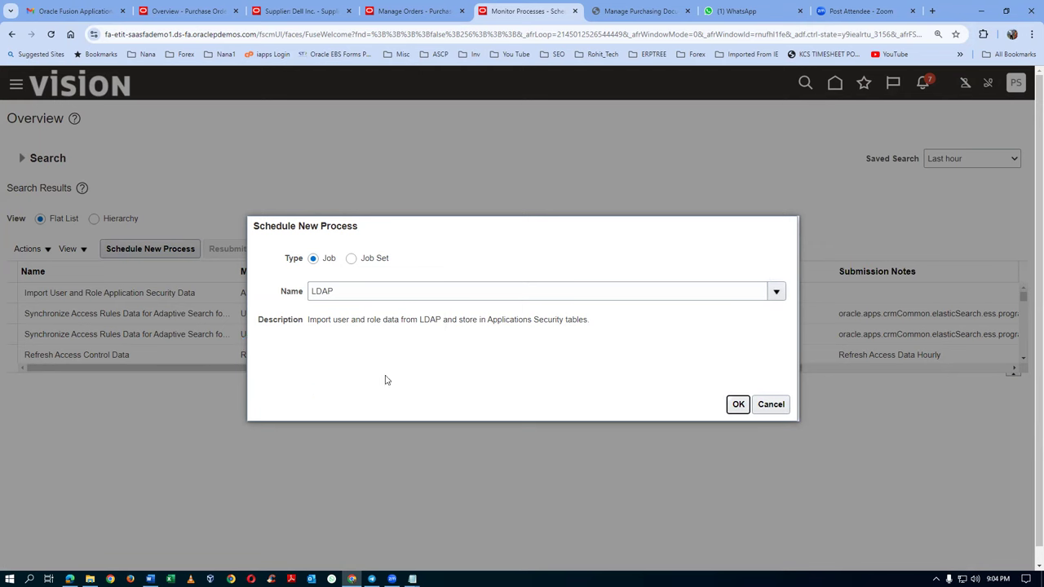
click(352, 349)
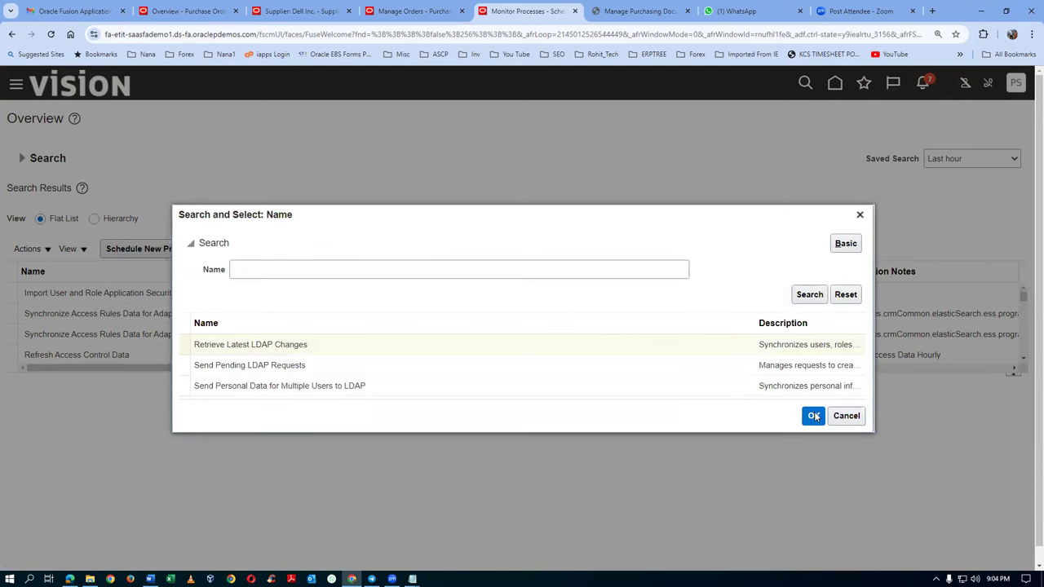
click(813, 415)
click(738, 404)
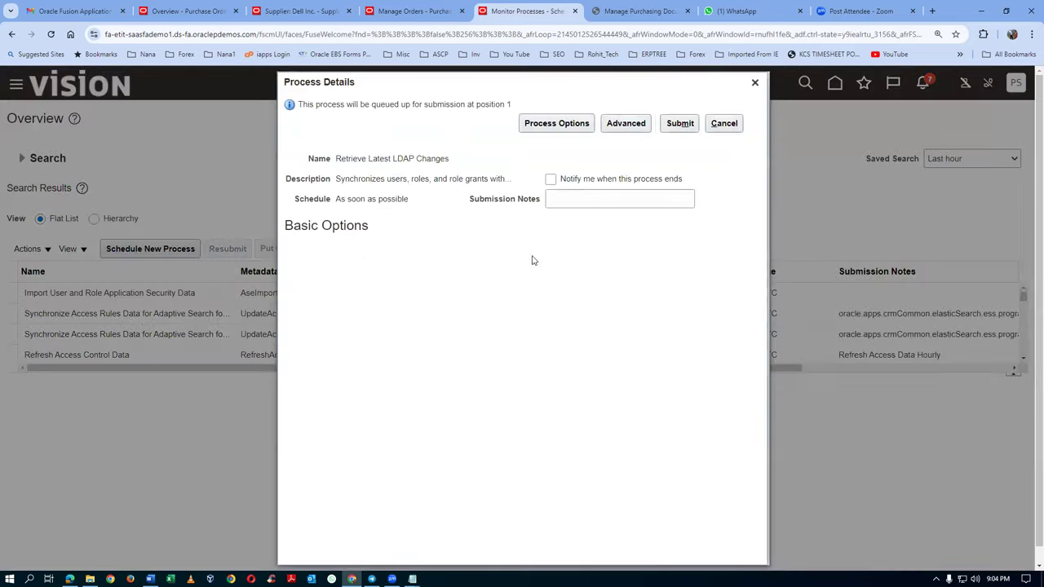
click(681, 125)
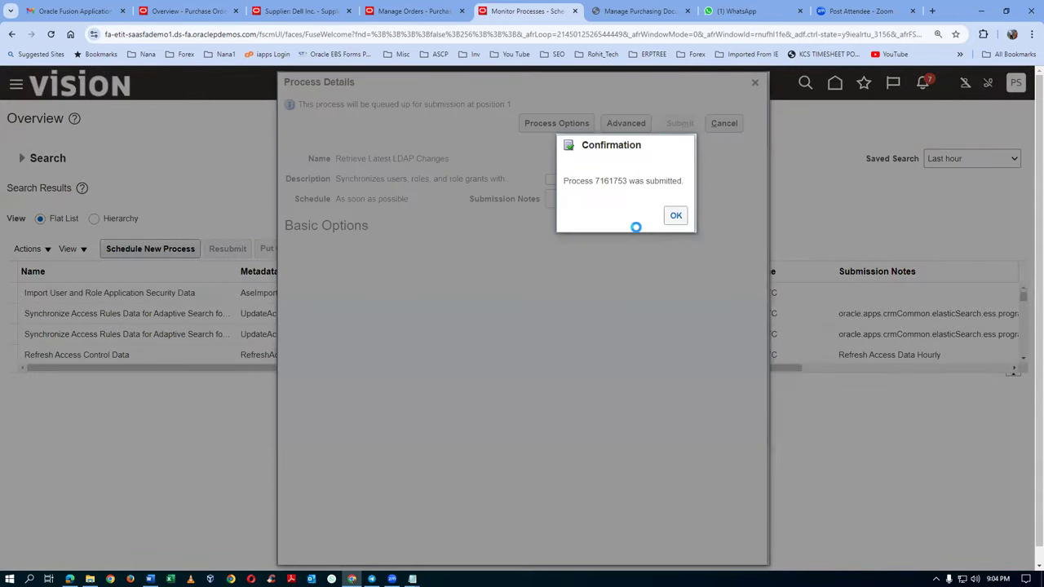
click(676, 216)
Step: Refresh the process list until Retrieve Latest LDAP Changes shows Running, then sign out
click(529, 253)
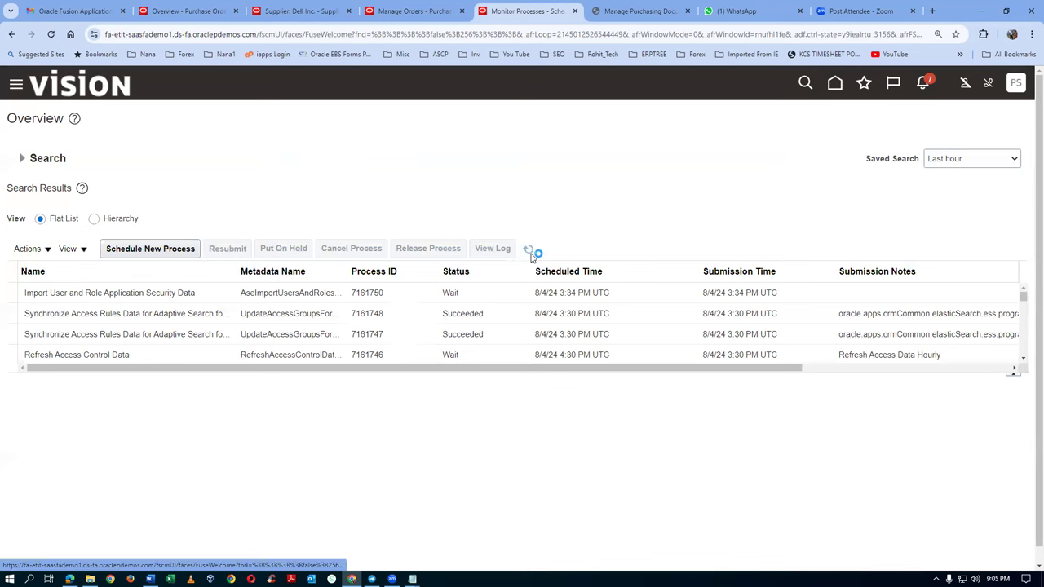
click(530, 254)
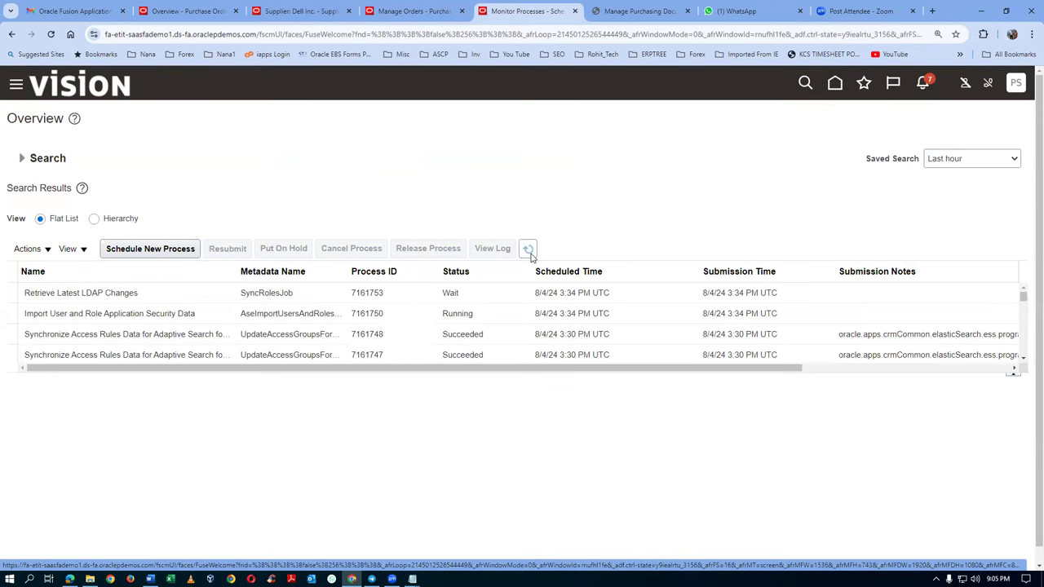
click(529, 254)
click(530, 256)
click(531, 255)
click(1016, 84)
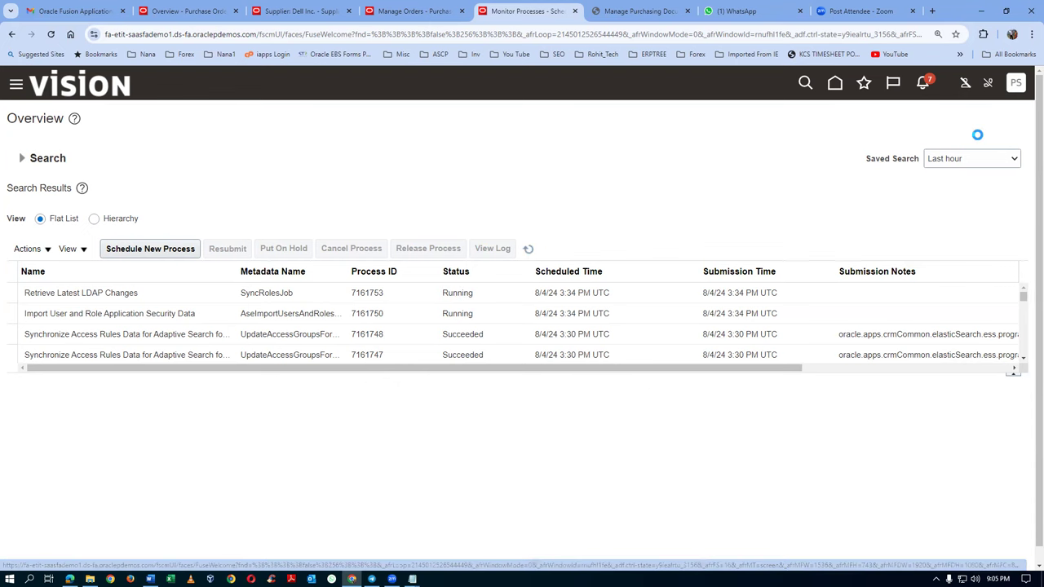
click(978, 119)
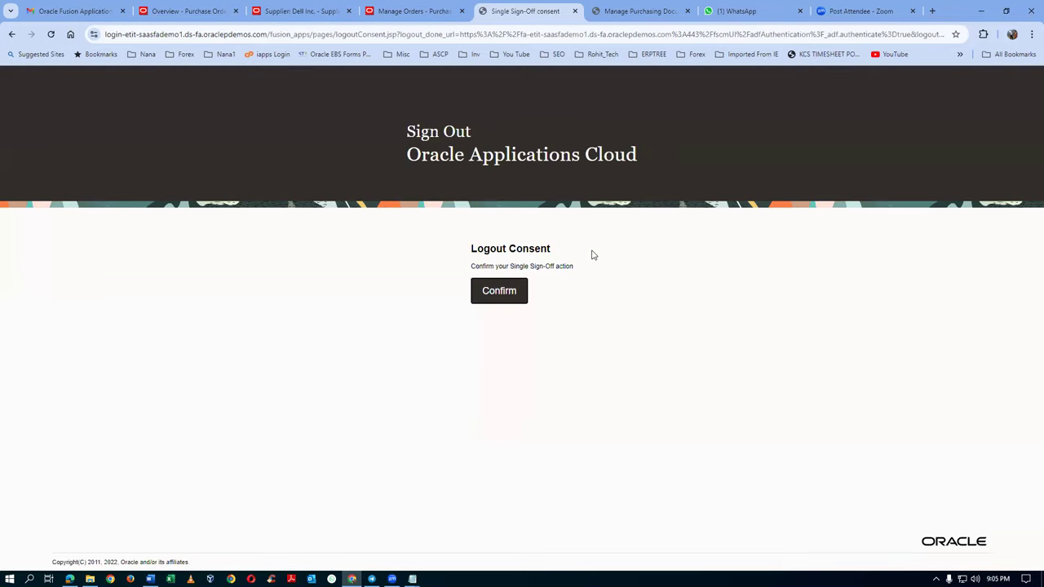
Step: Confirm the logout and close the leftover Manage Orders, Supplier, Purchase Orders and Purchasing Documents tabs
click(498, 295)
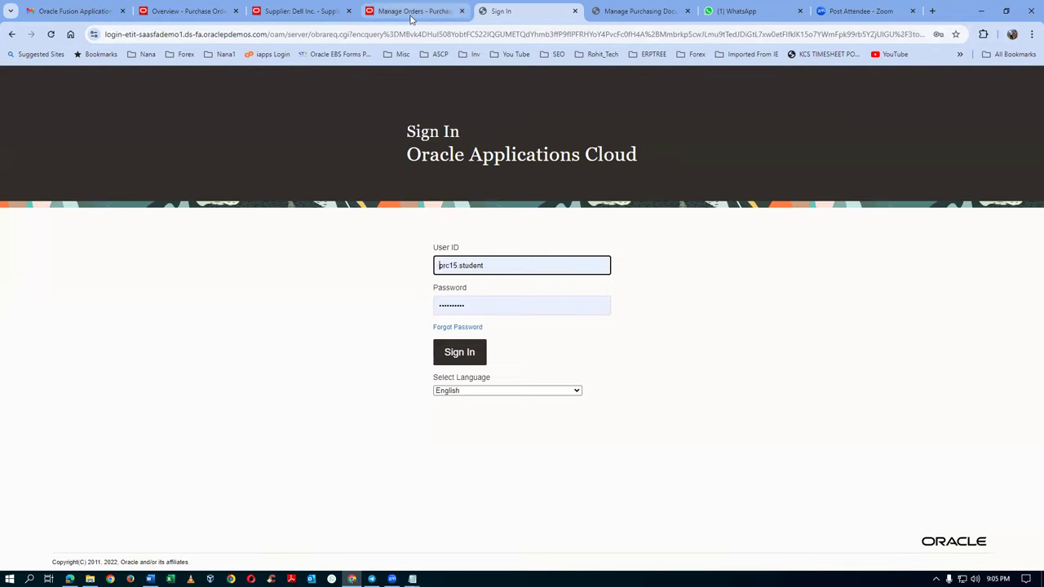
click(440, 13)
click(462, 10)
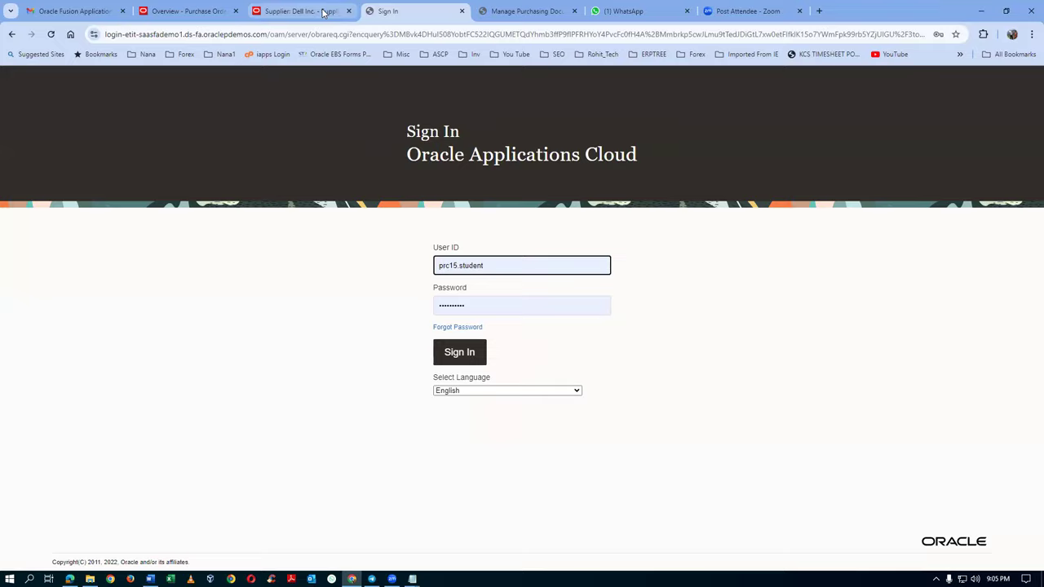
click(330, 11)
click(349, 11)
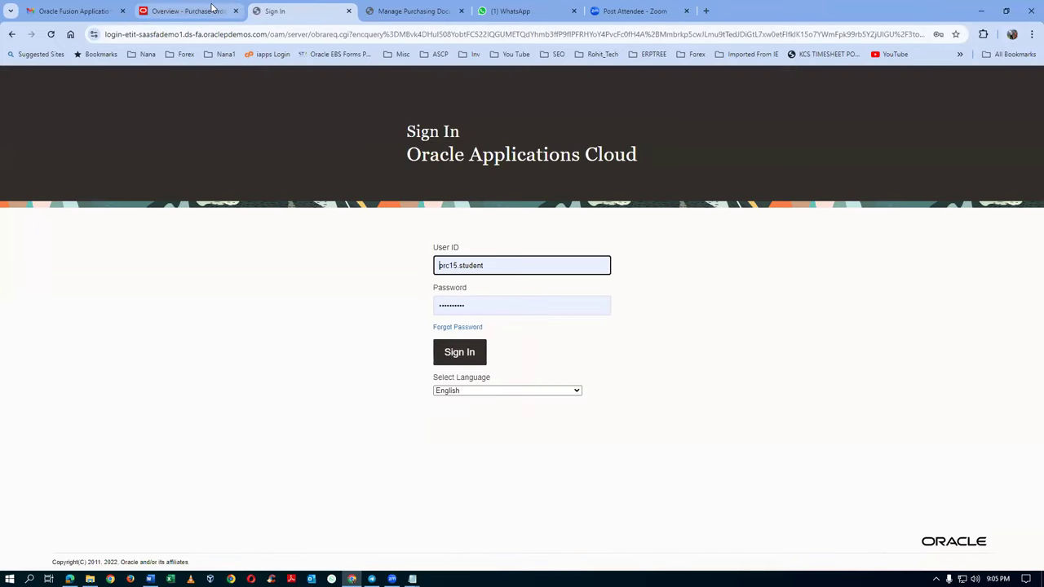
click(218, 12)
click(236, 11)
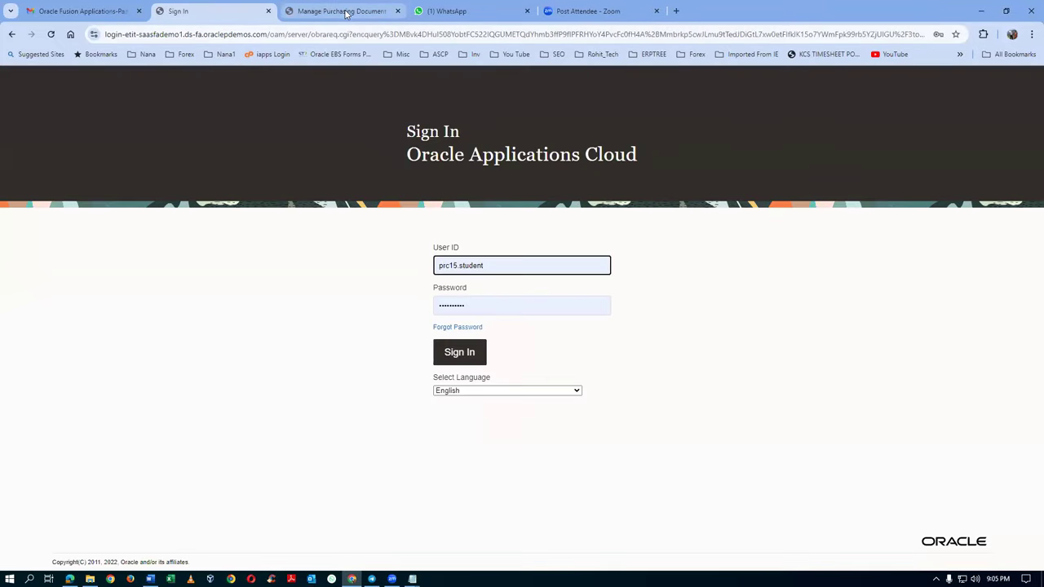
click(349, 12)
click(397, 10)
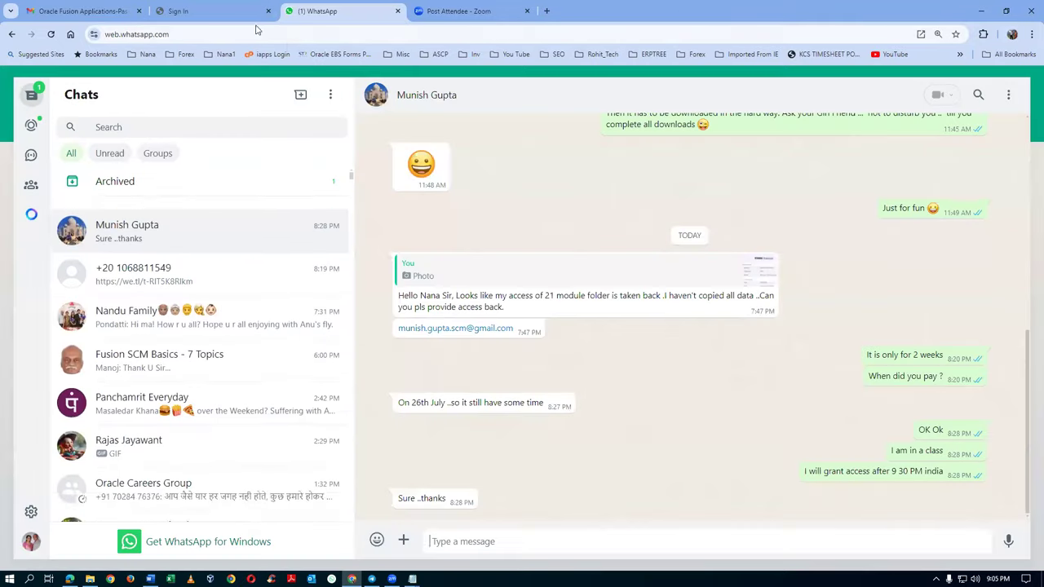
Step: Sign back in and show the Supply Chain Execution apps on the home page
click(212, 11)
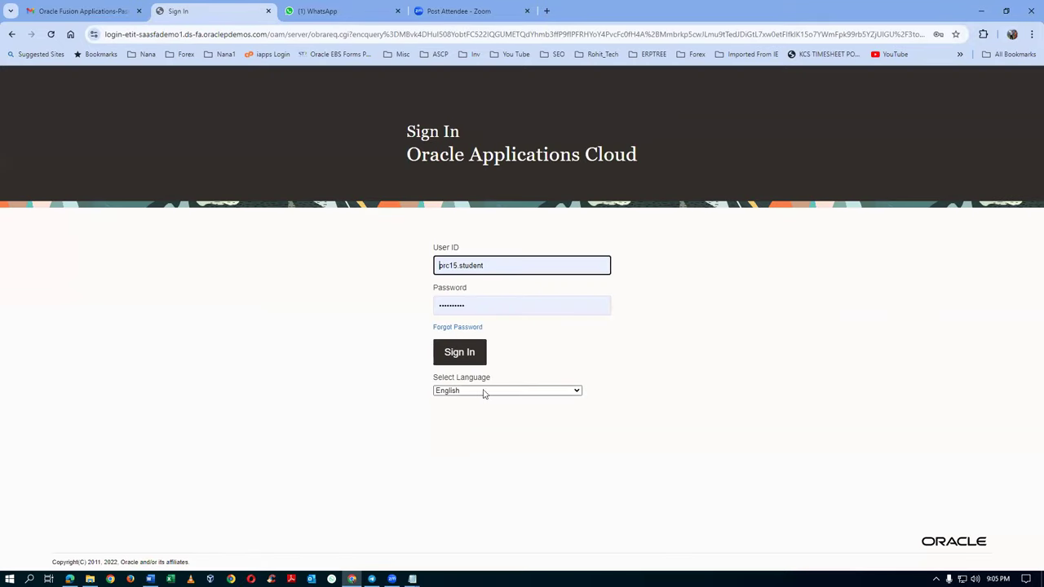
click(476, 355)
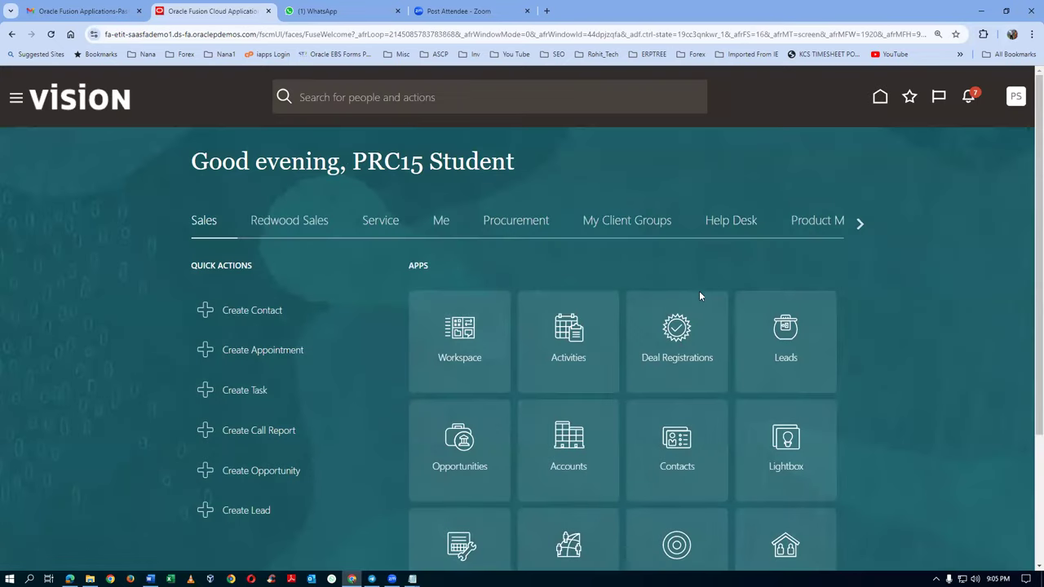
click(859, 223)
click(860, 224)
click(860, 224)
click(552, 224)
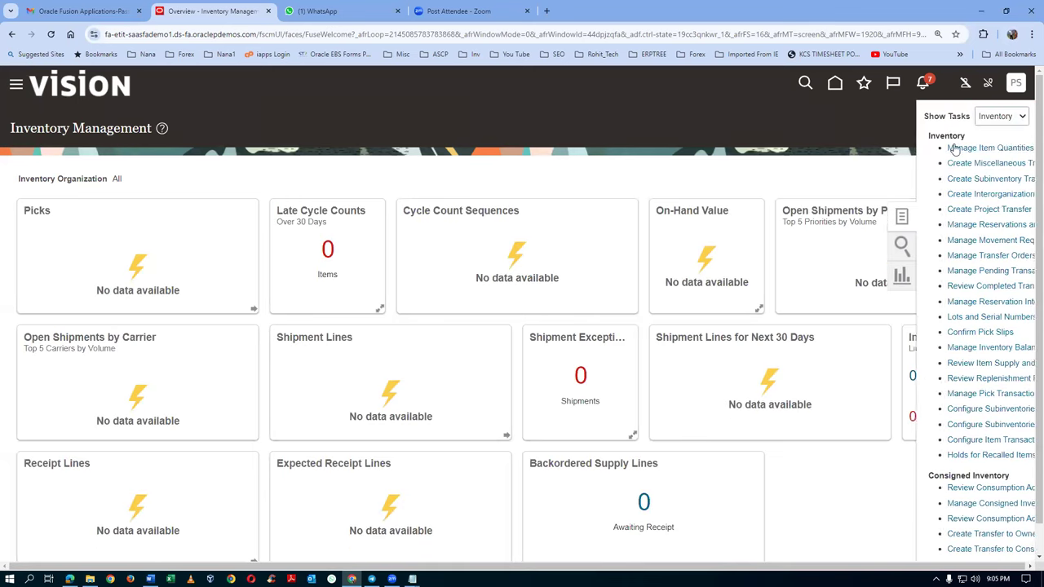
Step: Show the Receipts tasks, view Receive Expected Shipments, then return to the Inventory Management overview
click(944, 116)
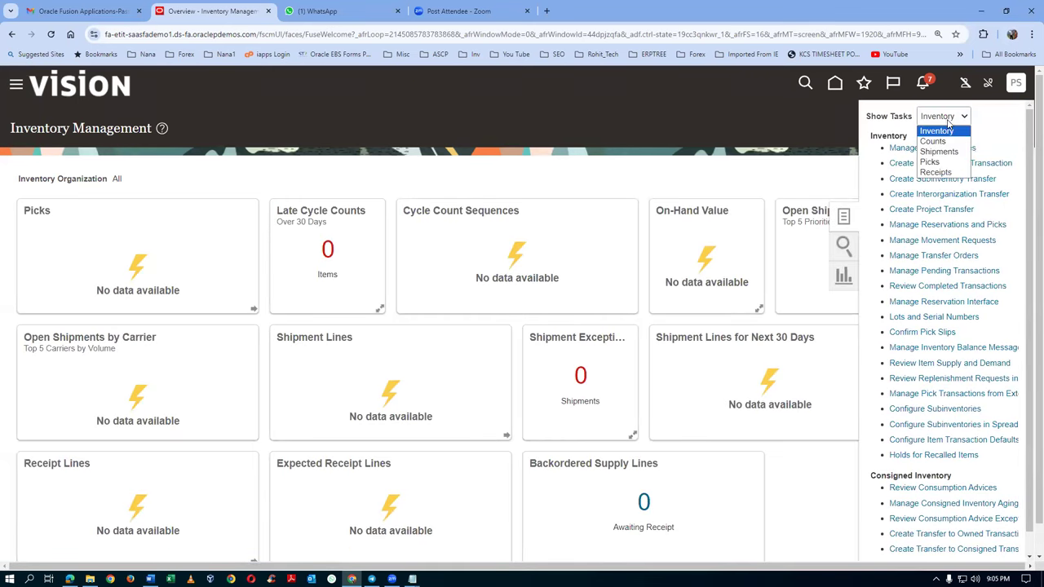
click(946, 172)
click(922, 147)
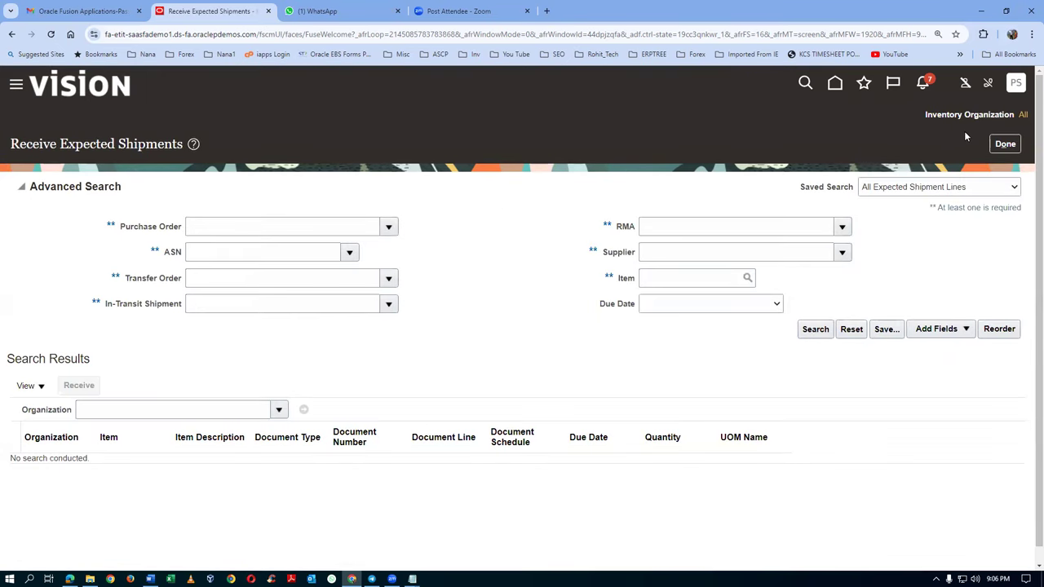
click(1004, 147)
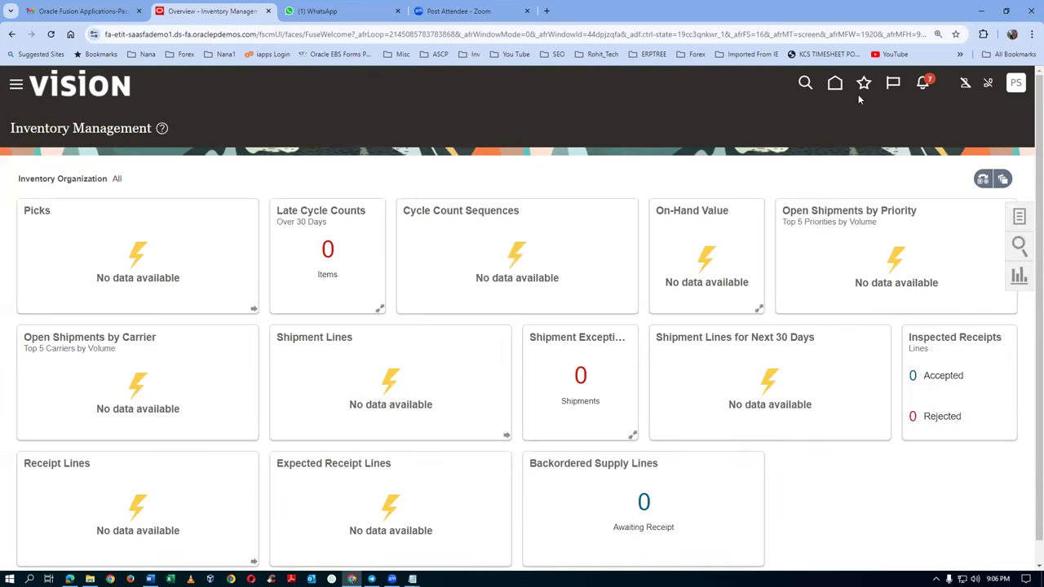
Step: Sign out of the application, confirm, and sign back in
click(1015, 85)
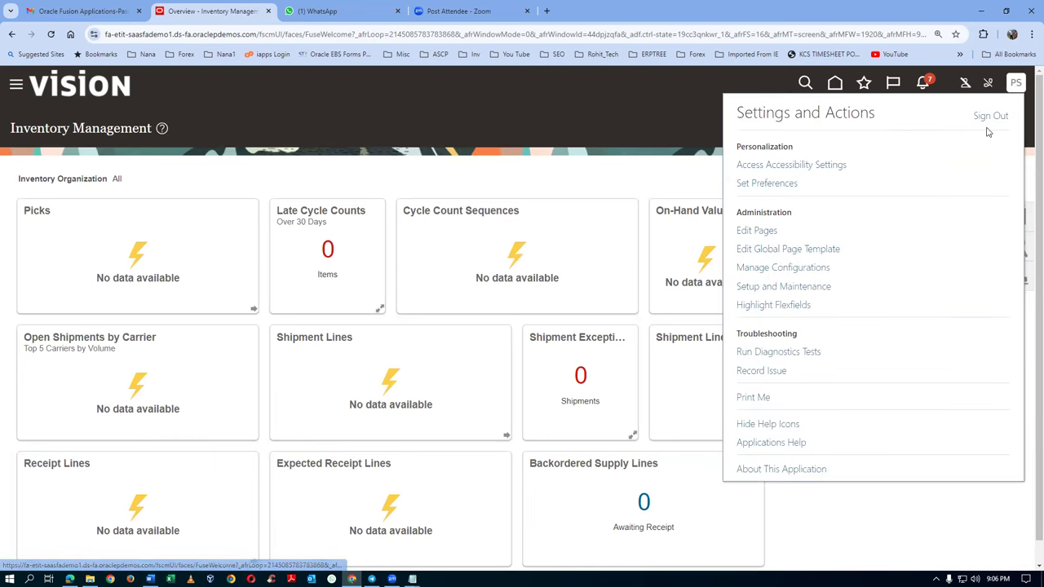
click(989, 118)
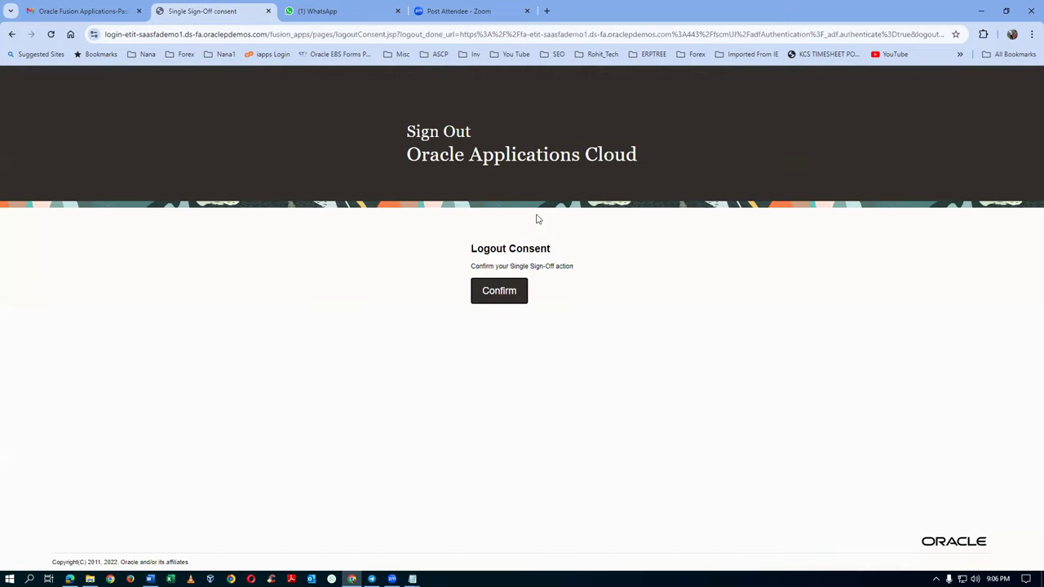
click(500, 299)
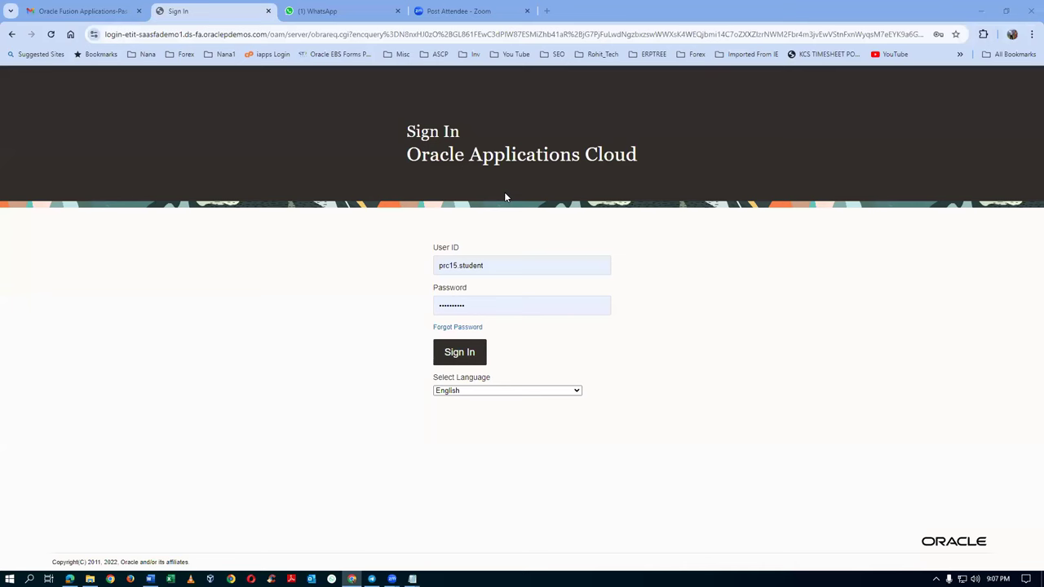
click(481, 351)
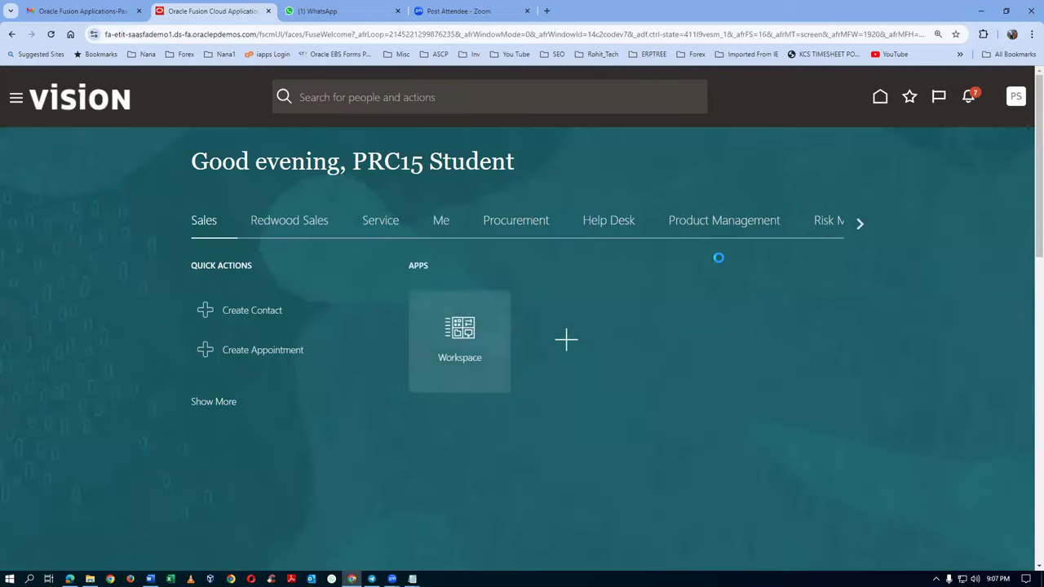
Step: Scroll the home page app groups and show the Supply Chain Execution apps
click(861, 224)
click(861, 224)
click(861, 224)
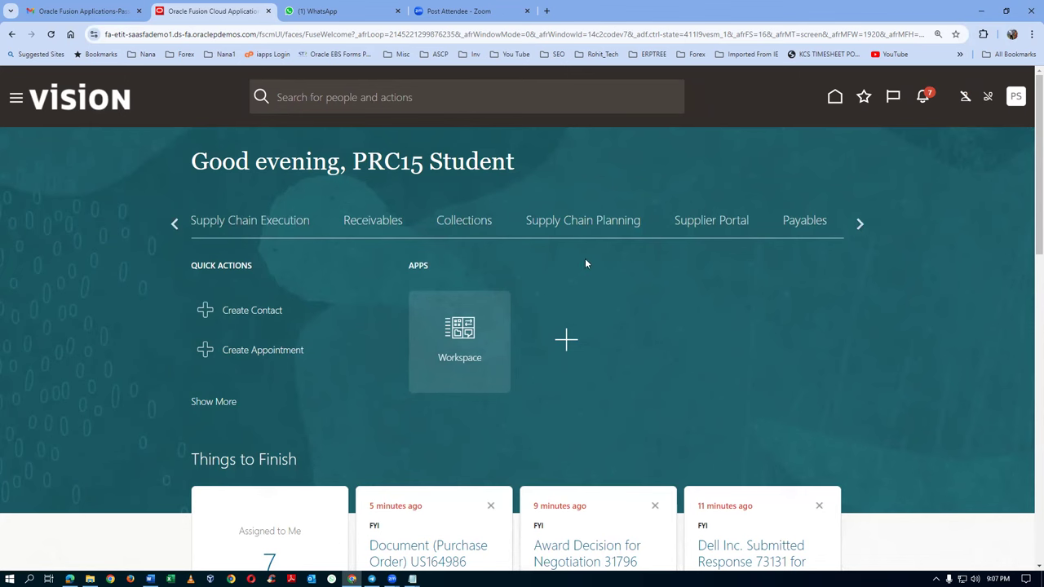
click(247, 222)
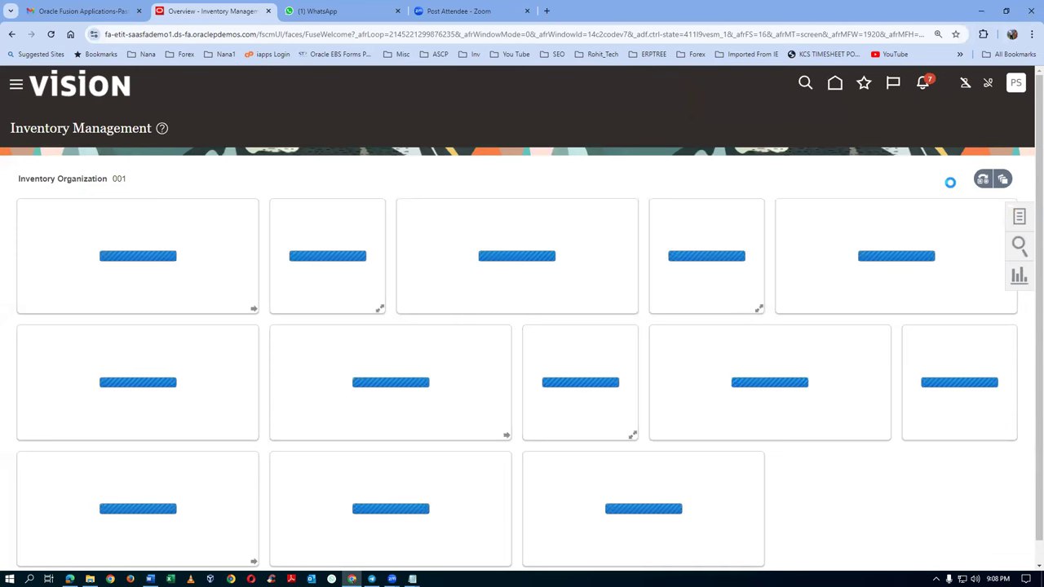
Step: Show the Receipts tasks in Inventory Management to reach Receive Expected Shipments
click(1019, 217)
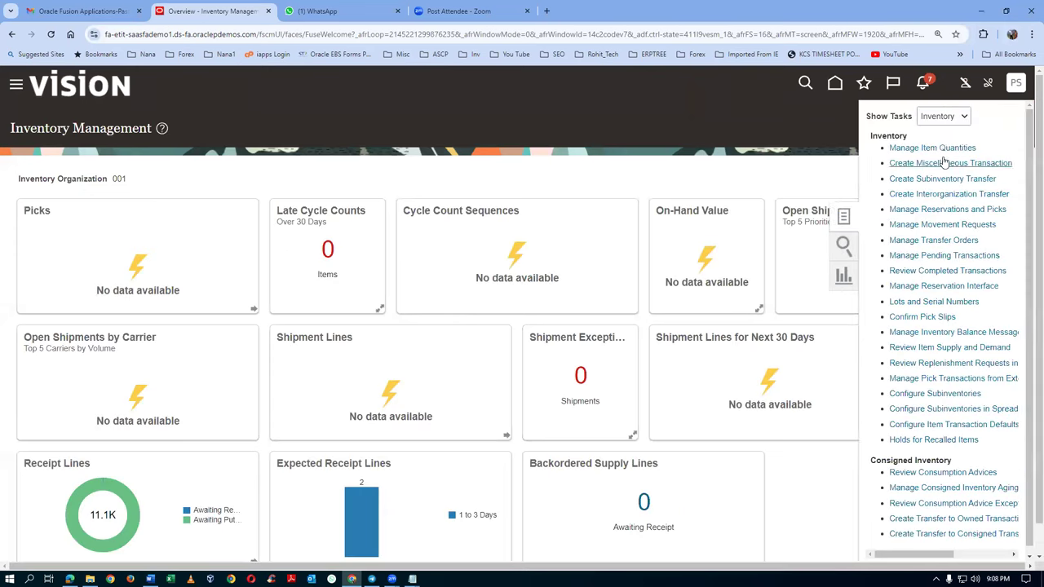
click(944, 115)
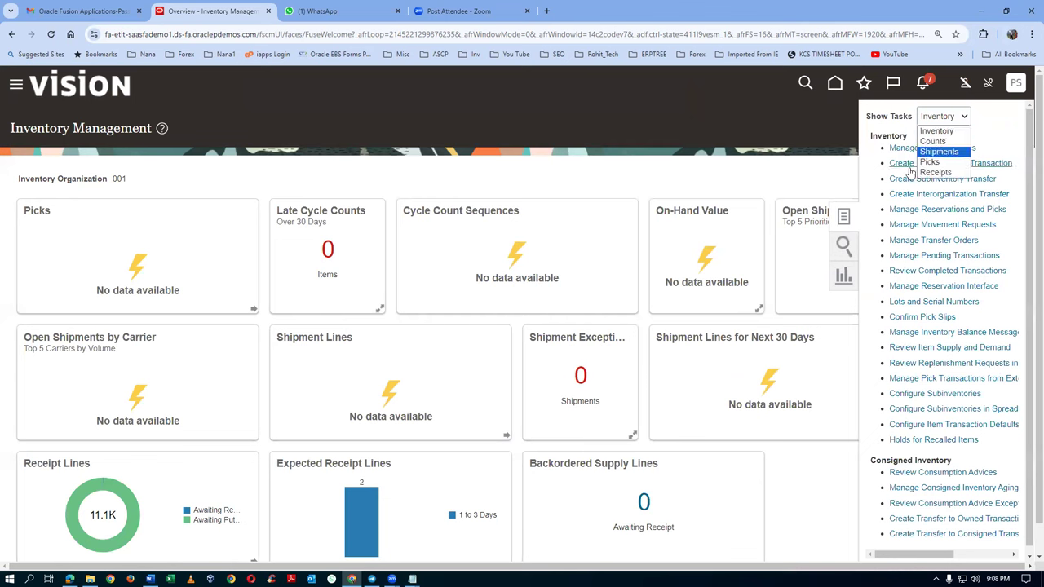
click(934, 172)
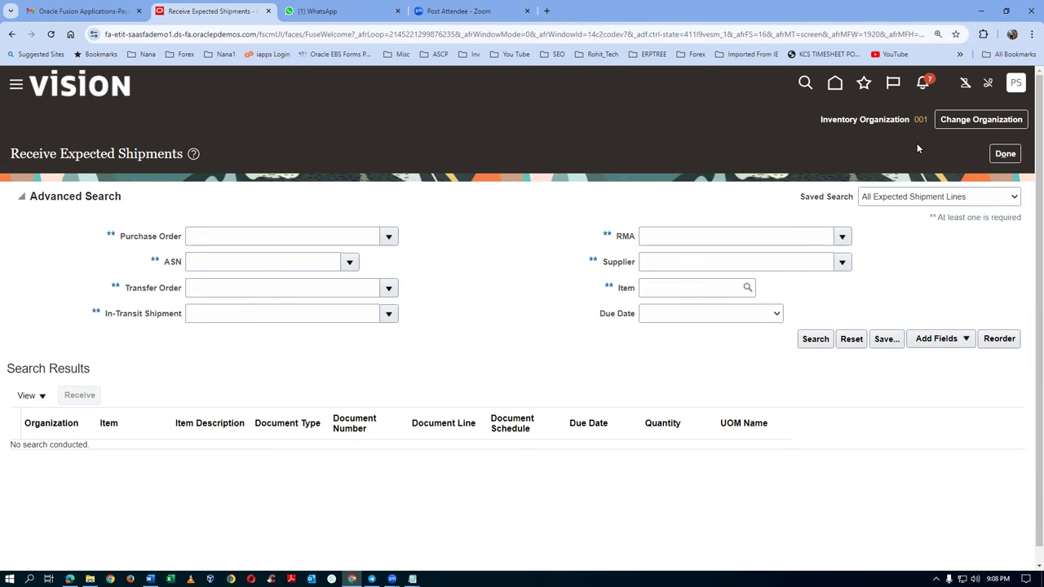
Step: Close the roles document and paste US164986 from the notes into the Purchase Order criterion
click(213, 235)
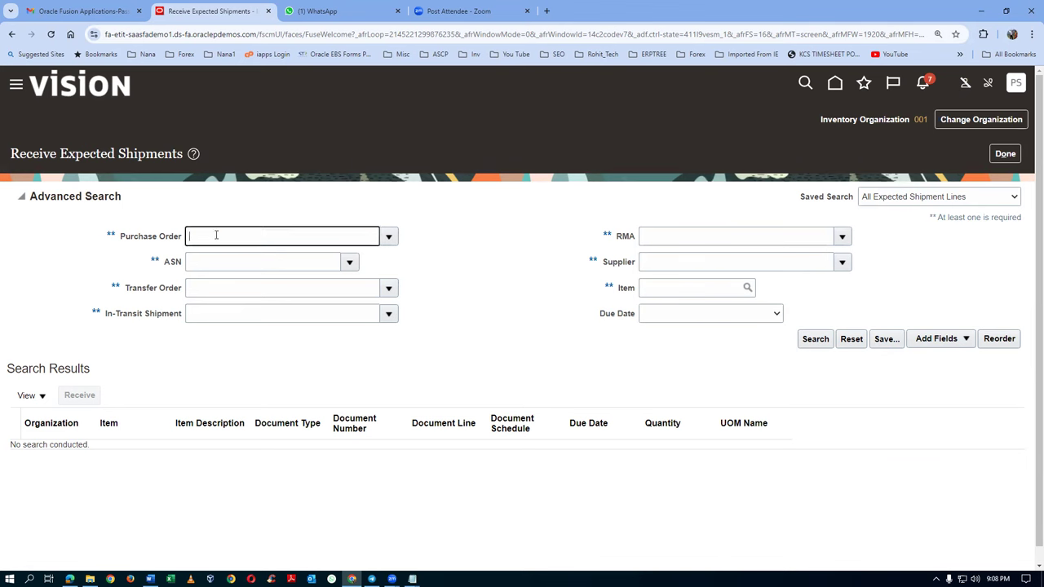
key(alt+Tab)
key(alt+Tab)
key(alt+Tab)
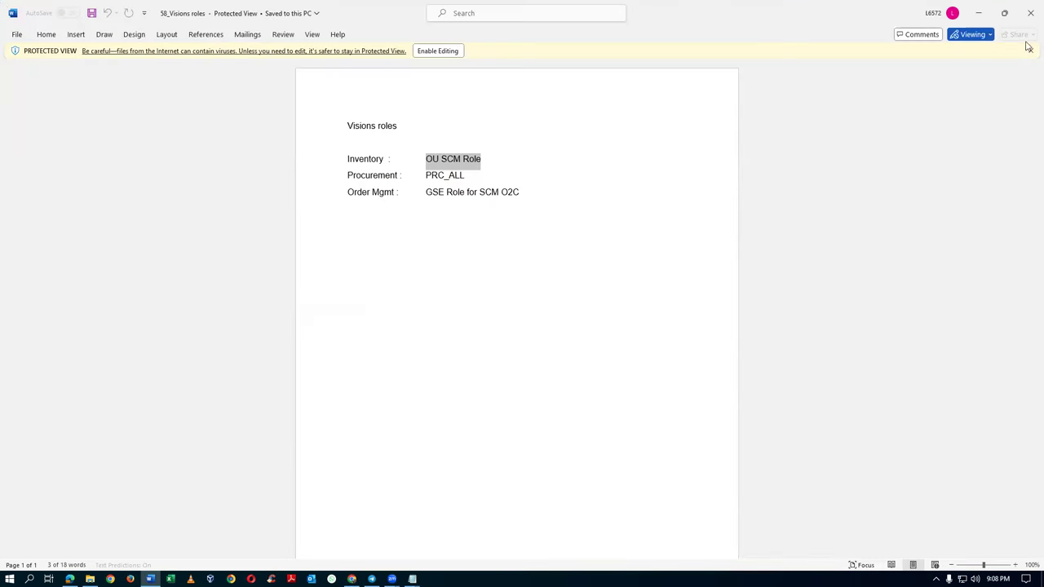
click(1026, 19)
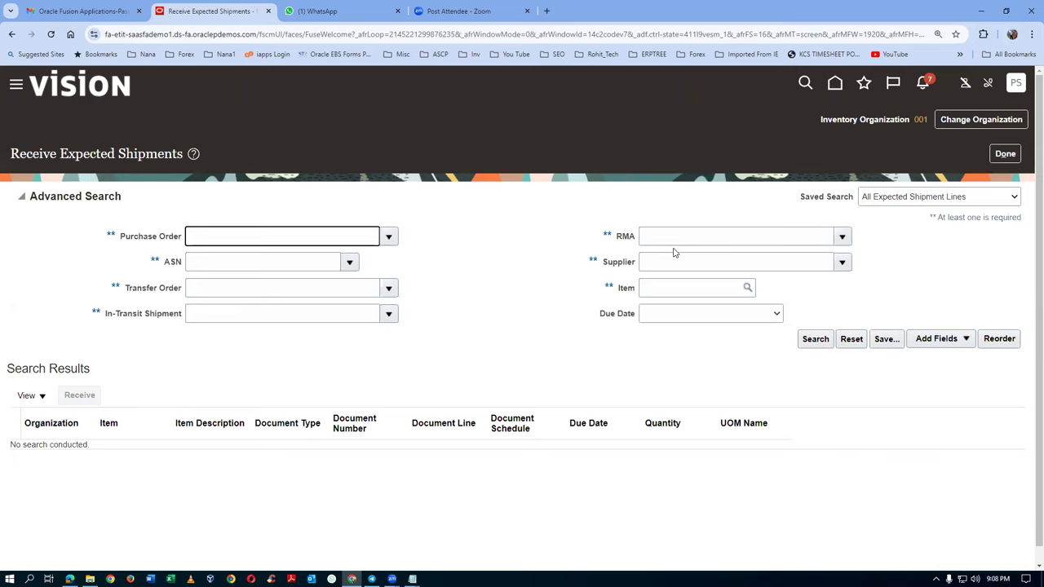
key(alt+Tab)
key(alt+Tab)
key(alt+Tab)
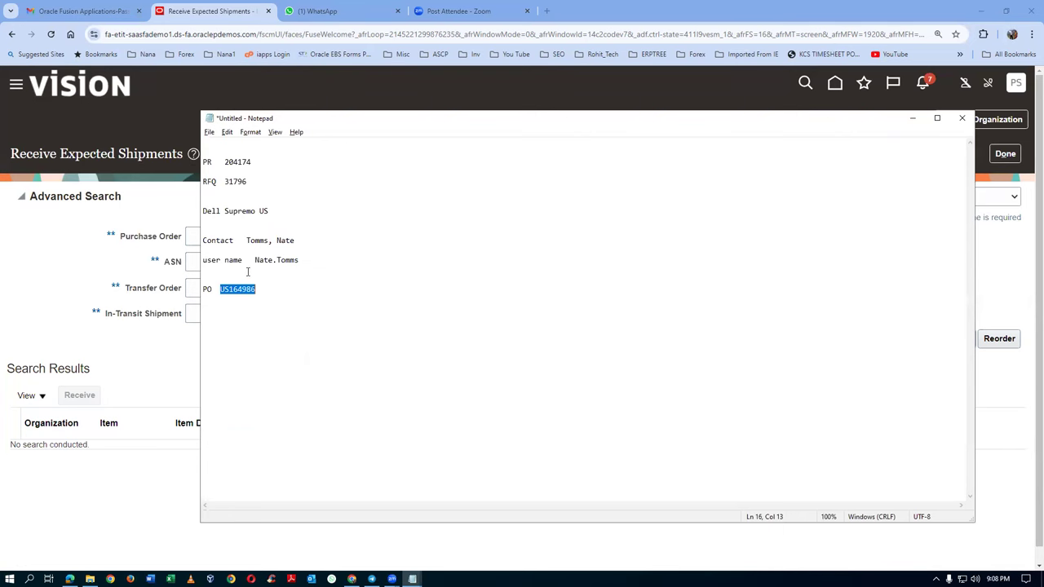
key(alt+Tab)
text(US164986)
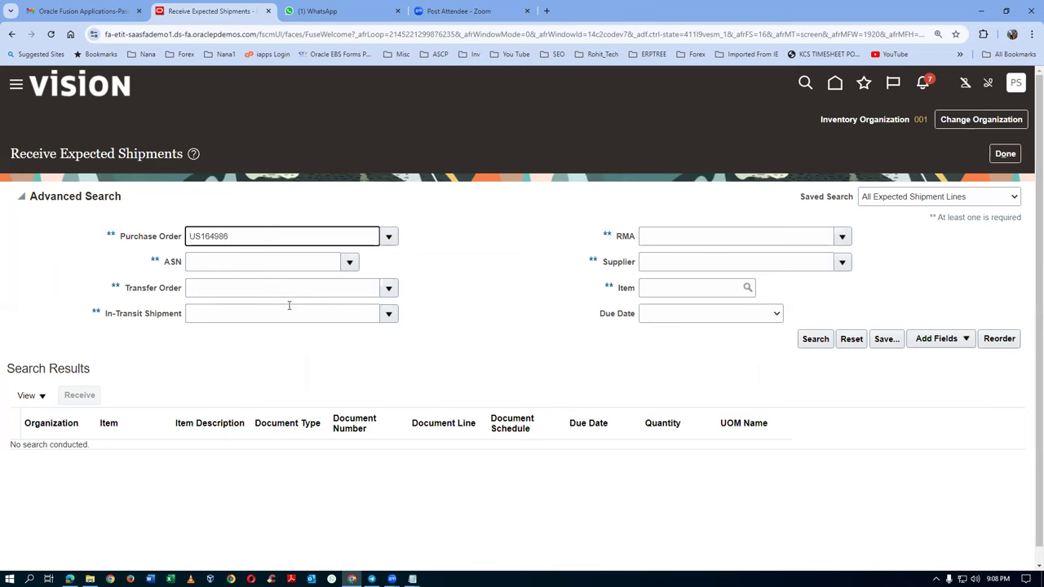
key(Tab)
Step: Search for PO US164986, receive its line with the full quantity of 10, and create the receipt
click(820, 340)
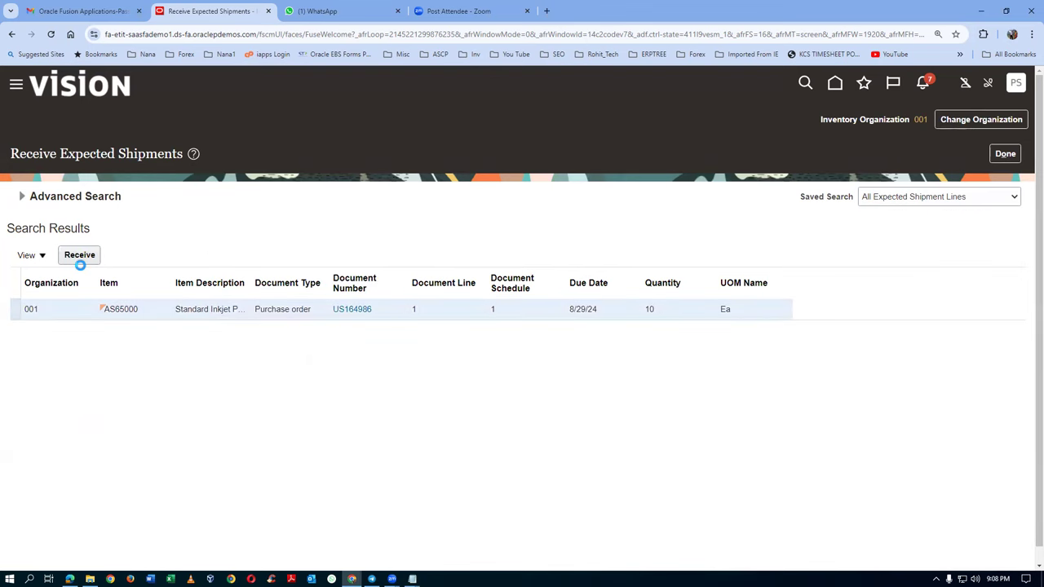
click(79, 255)
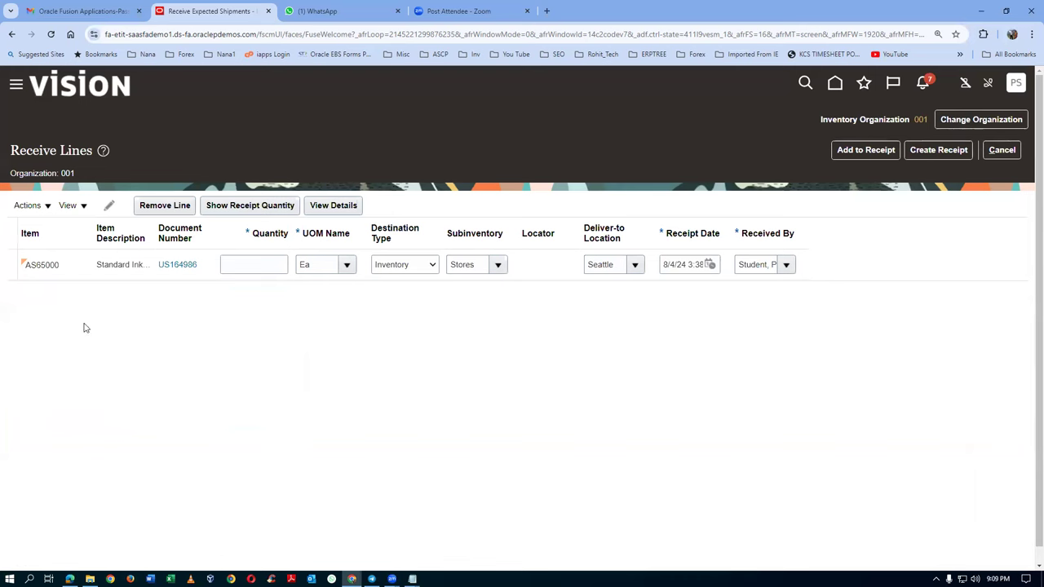
click(233, 208)
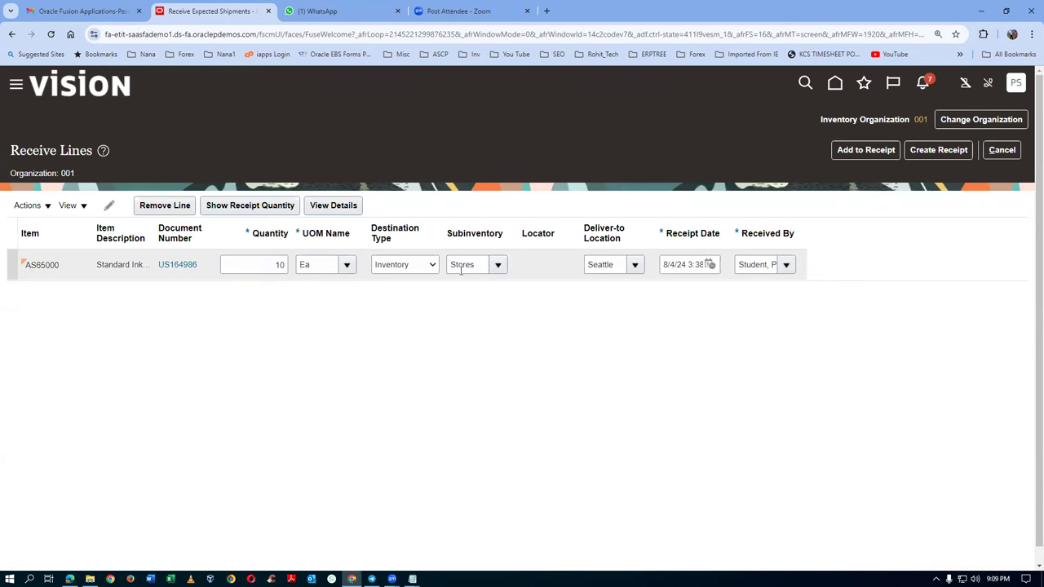
click(946, 155)
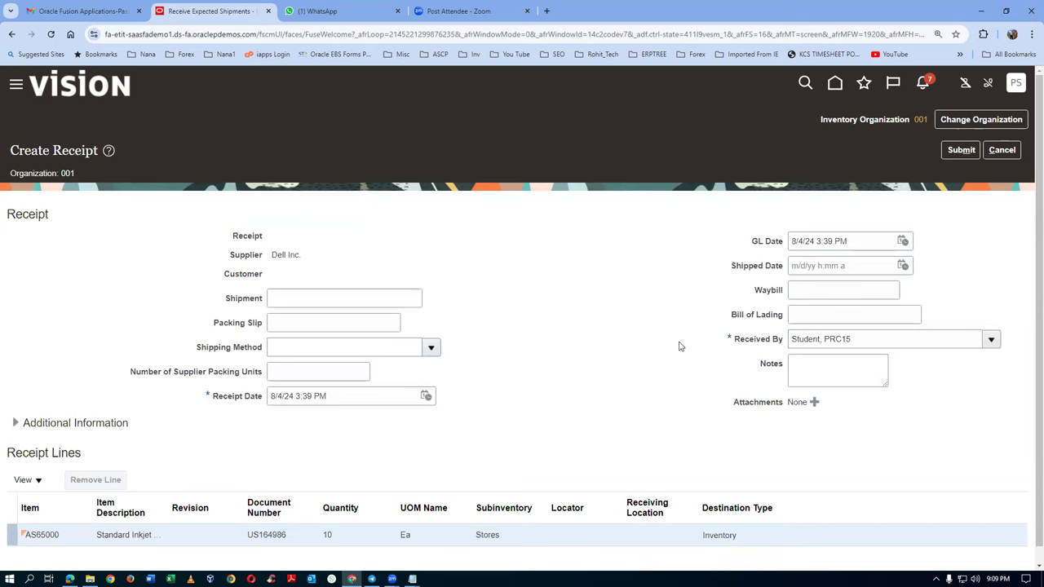
Step: Enter shipment 123, packing slip 456, 3 packing units, waybill 566, bill of lading 56867 and notes 'dfhdfh dr'
click(317, 300)
text(123)
click(320, 325)
text(456)
click(337, 373)
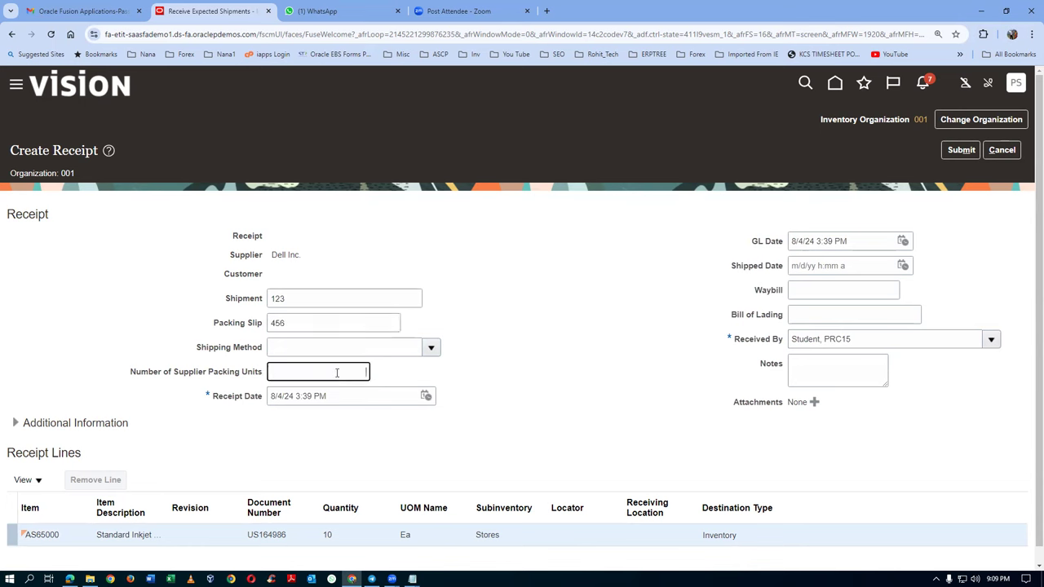
text(3)
click(811, 292)
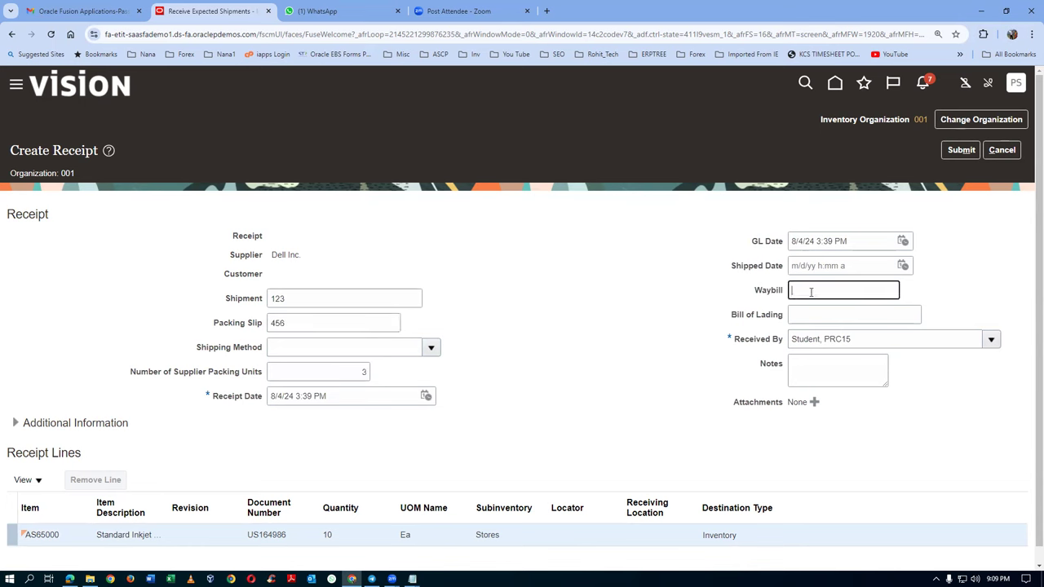
text(566)
click(813, 316)
text(56867)
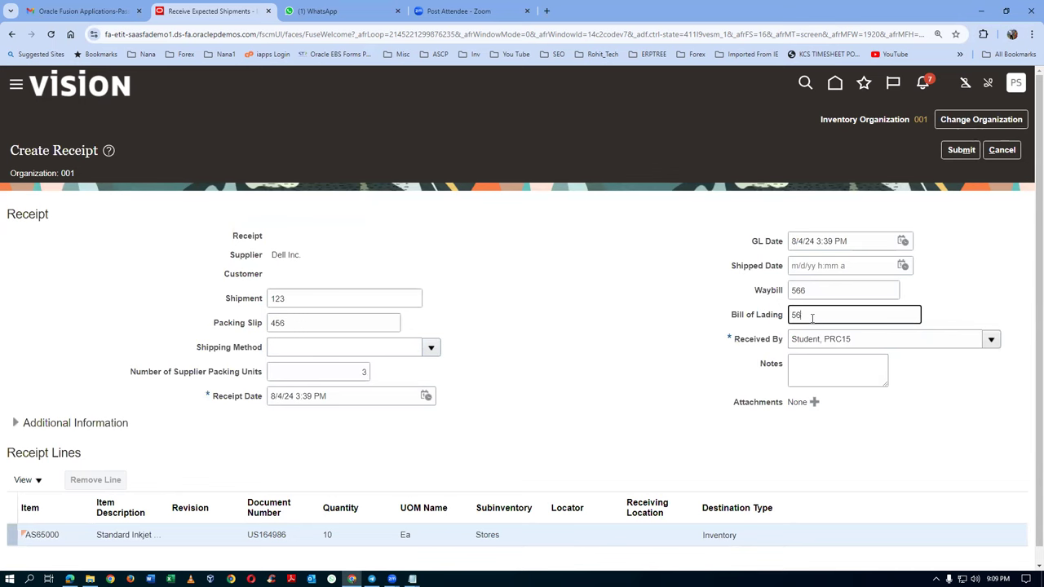
click(800, 375)
text(dfhdfh dr)
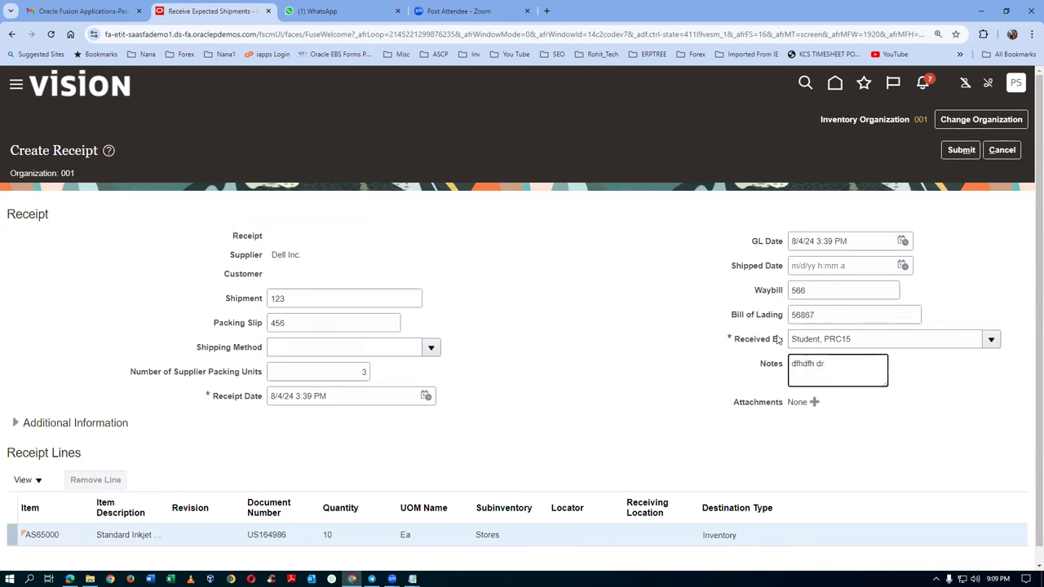
Step: Submit the receipt and copy the new receipt number 52630
click(959, 151)
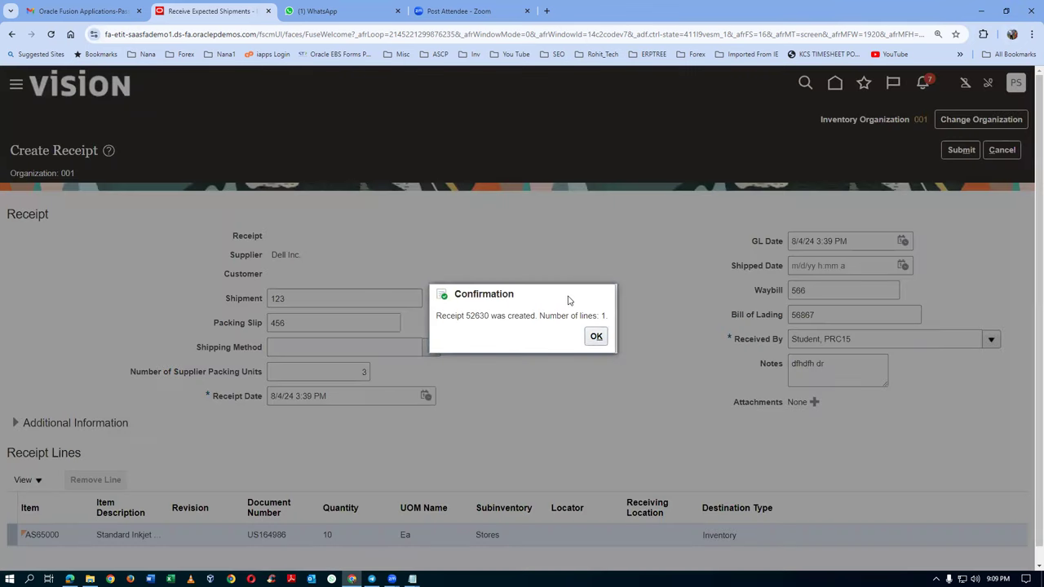
drag(467, 318, 490, 317)
key(ctrl+c)
key(alt+Tab)
Step: Record GRN 52630 below the PO line in Notepad and acknowledge the receipt confirmation
click(250, 321)
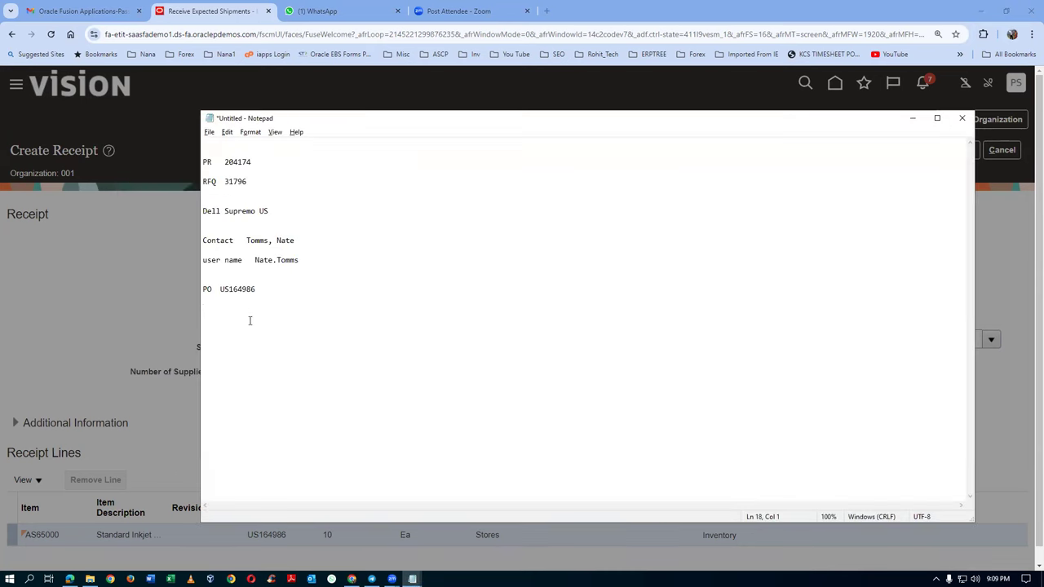
text(GRN)
key(ctrl+v)
key(alt+Tab)
click(596, 336)
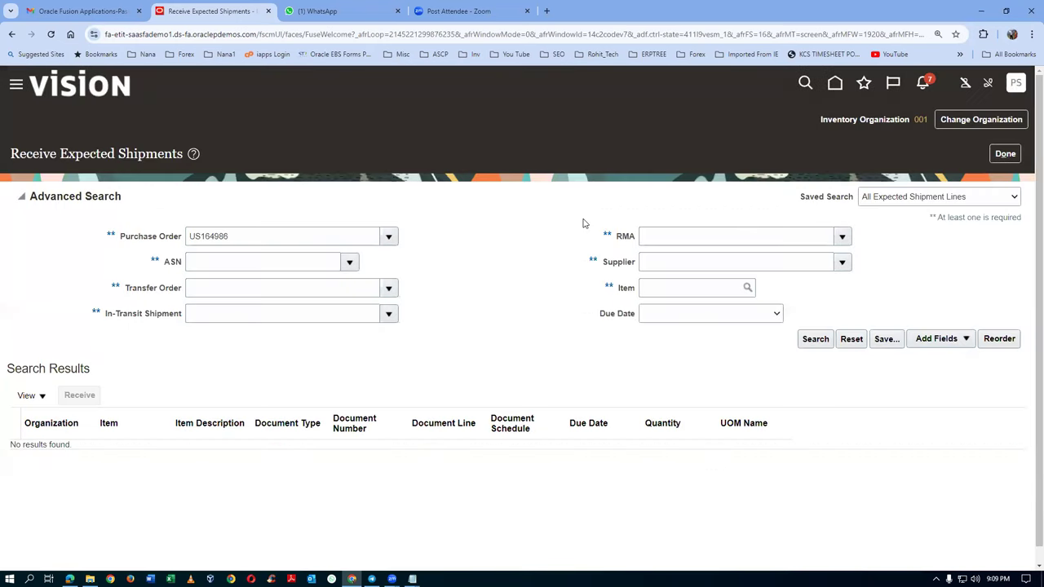
Step: Leave receiving, go to the Payables Invoices work area, and open a new Create Invoice form
click(1011, 153)
click(834, 82)
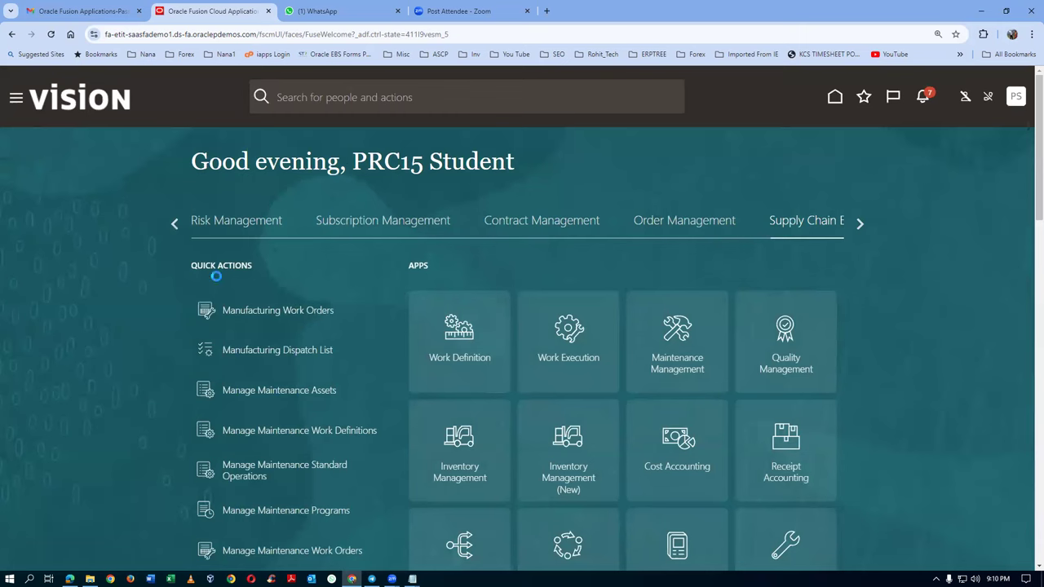
click(174, 224)
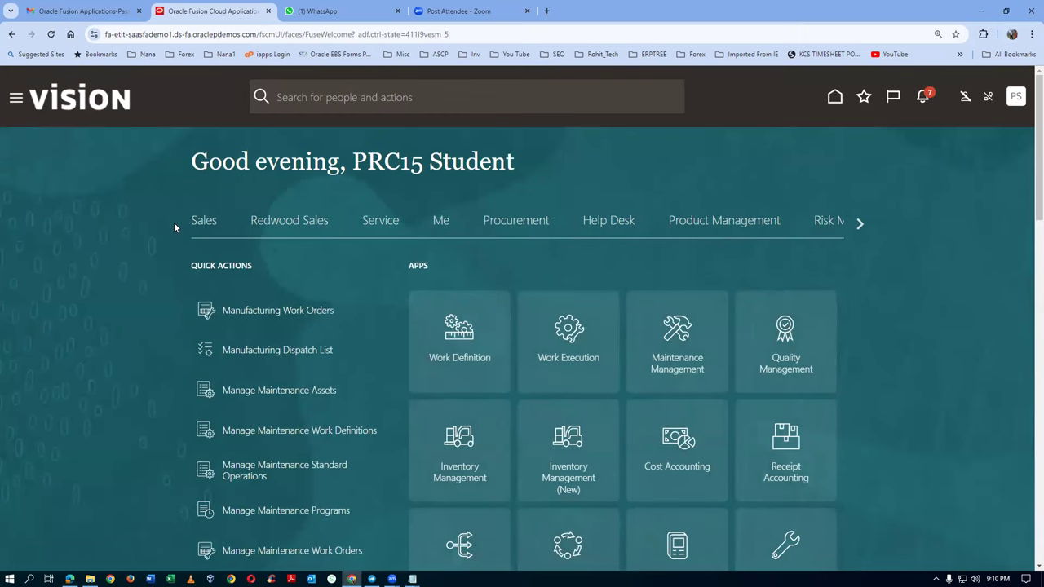
click(859, 223)
click(859, 224)
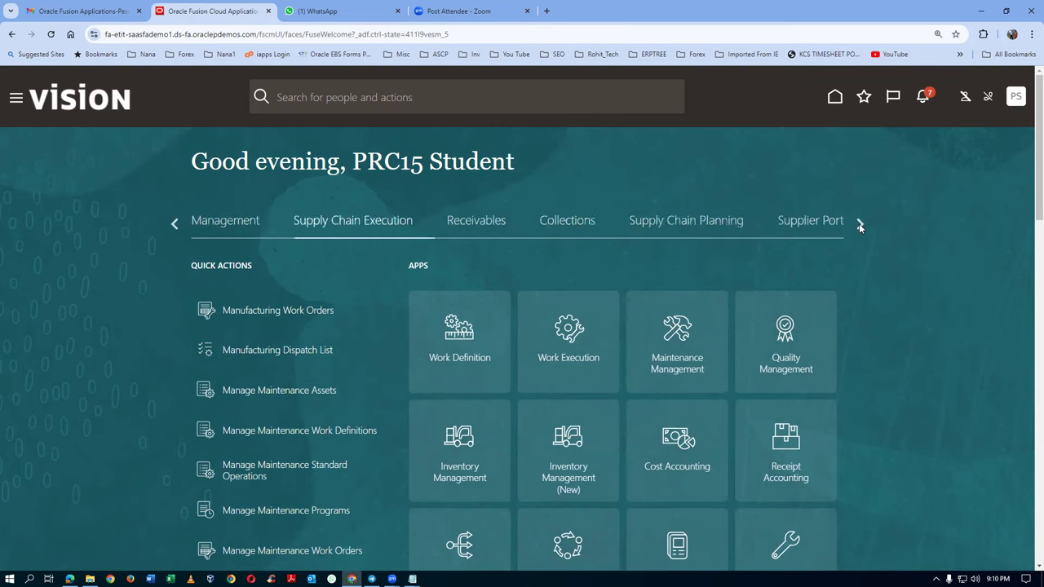
click(859, 223)
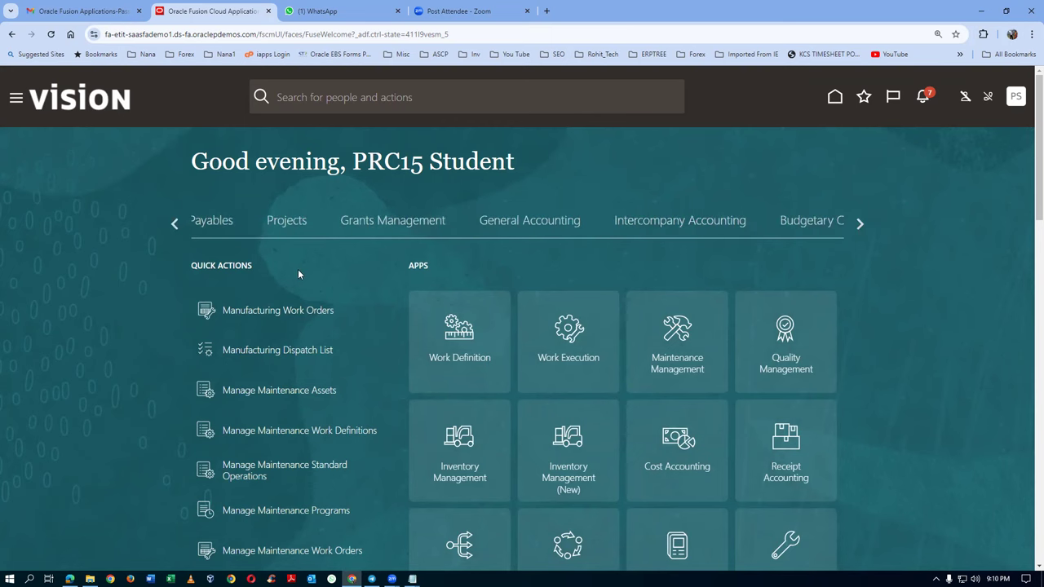
click(214, 221)
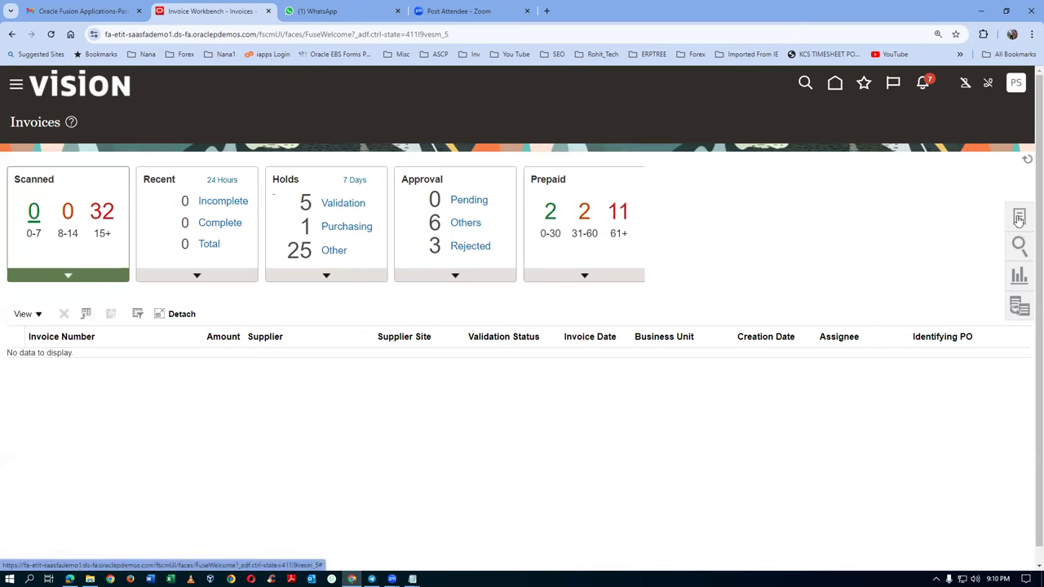
click(1020, 216)
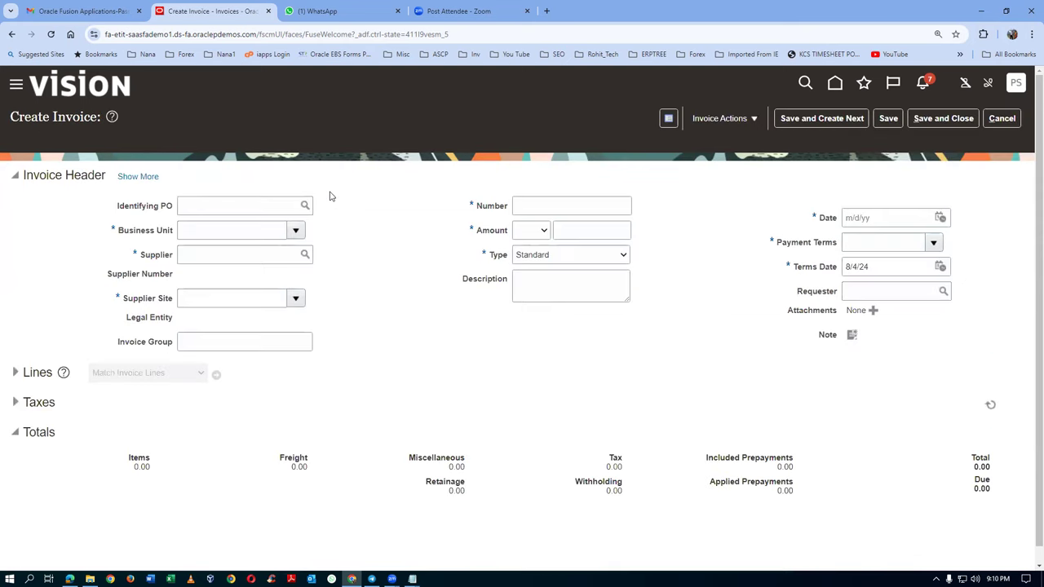
click(271, 206)
Step: Set the invoice's Identifying PO to US164986, copied from the notes
text(52630)
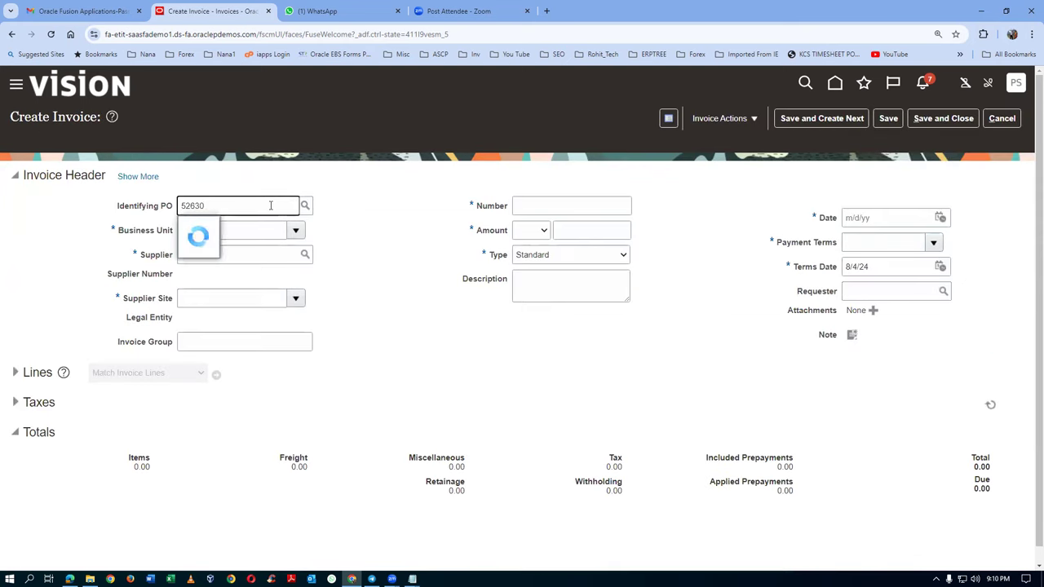
key(BackSpace)
key(BackSpace)
key(BackSpace)
key(BackSpace)
key(alt+Tab)
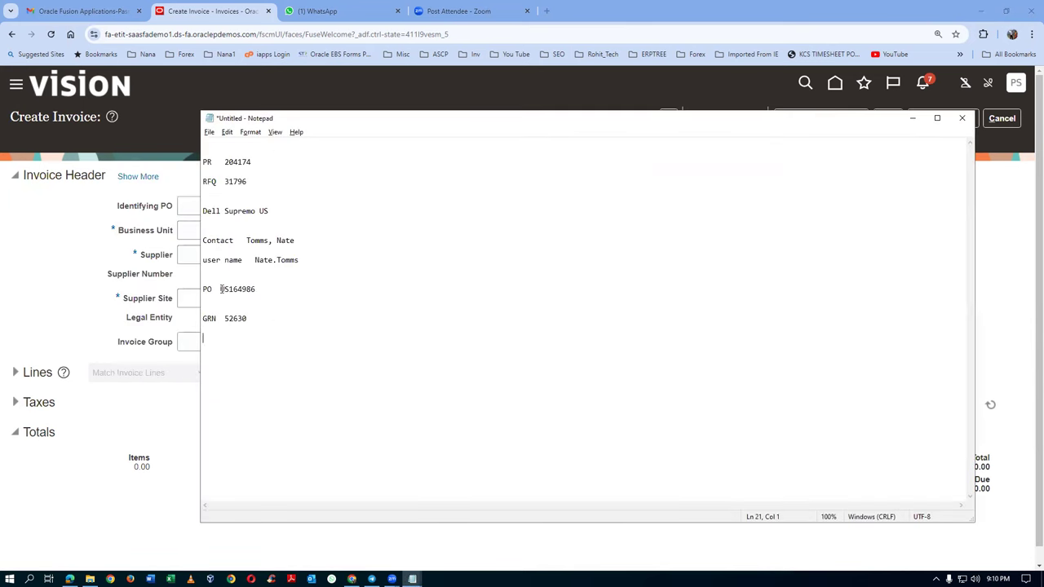
drag(221, 289, 253, 290)
key(alt+Tab)
text(US164986)
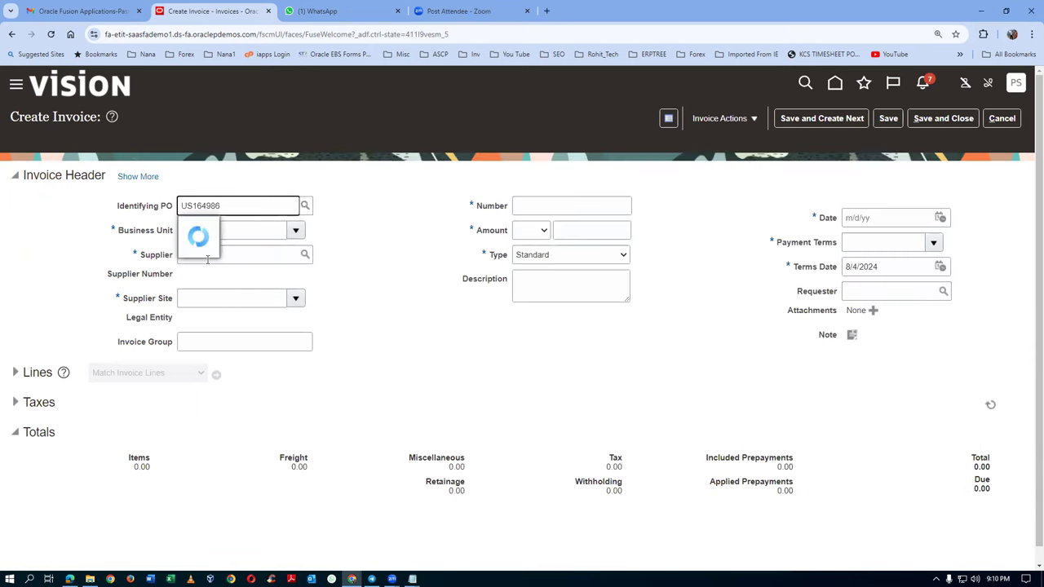
click(224, 226)
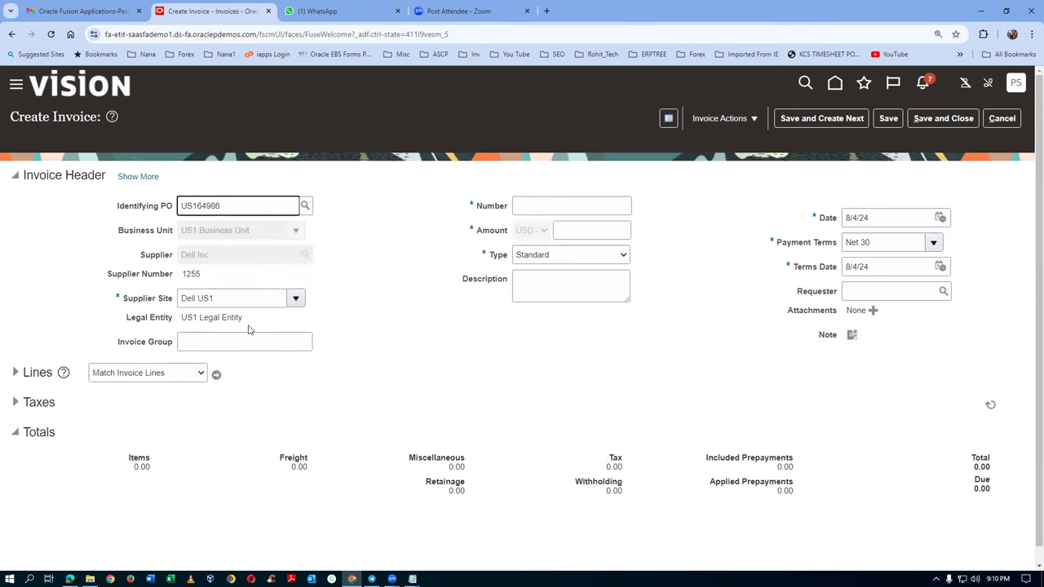
Step: Enter invoice number 1000 and amount 1,000.00, then start matching invoice lines
click(528, 207)
text(1000)
key(Tab)
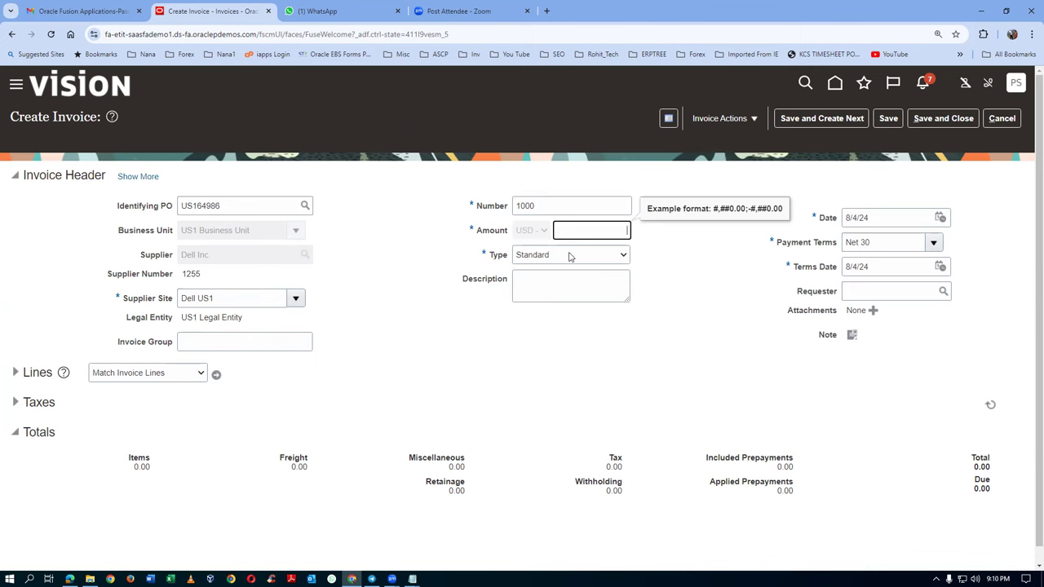
text(1,000)
key(Tab)
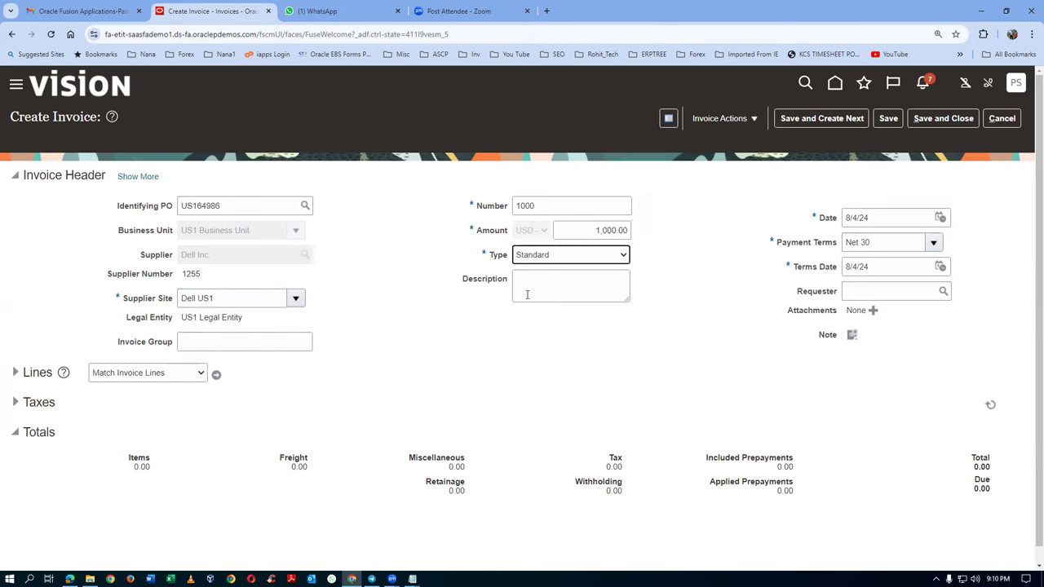
click(216, 373)
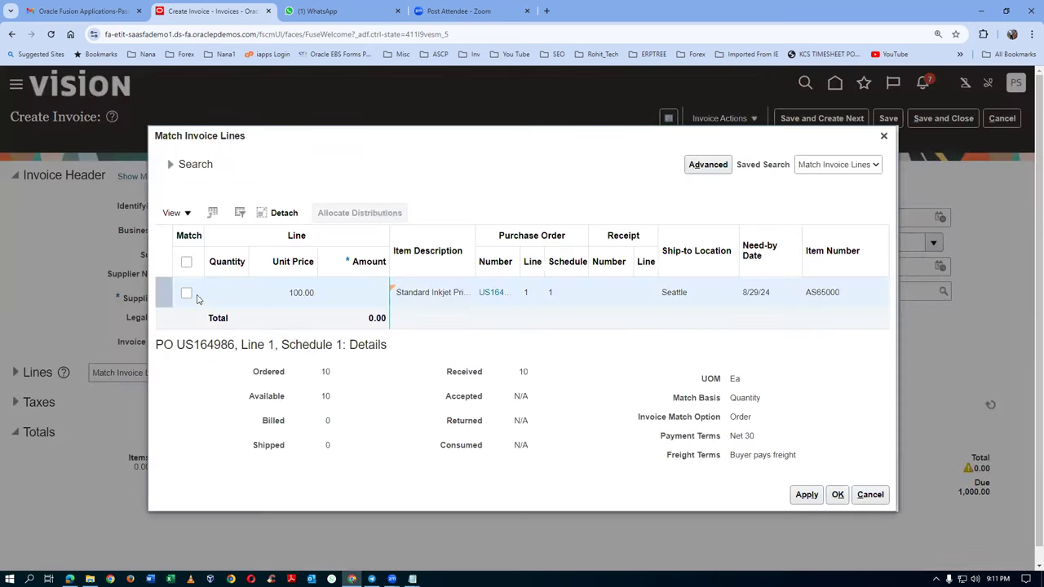
Step: Tick the US164986 line to match, accept the self-billing overpayment warning, and close Match Invoice Lines
click(187, 294)
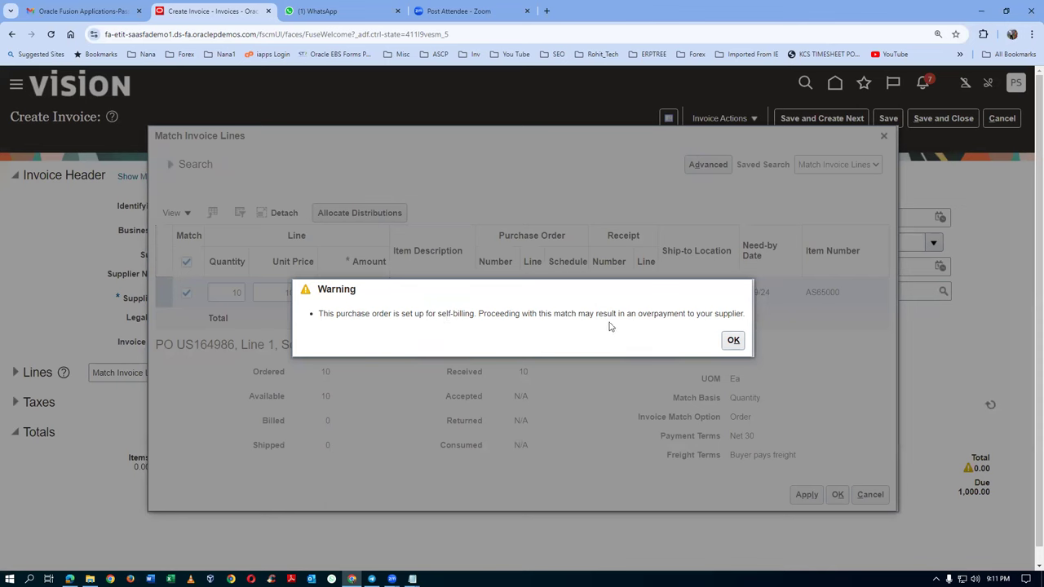
click(733, 340)
click(883, 135)
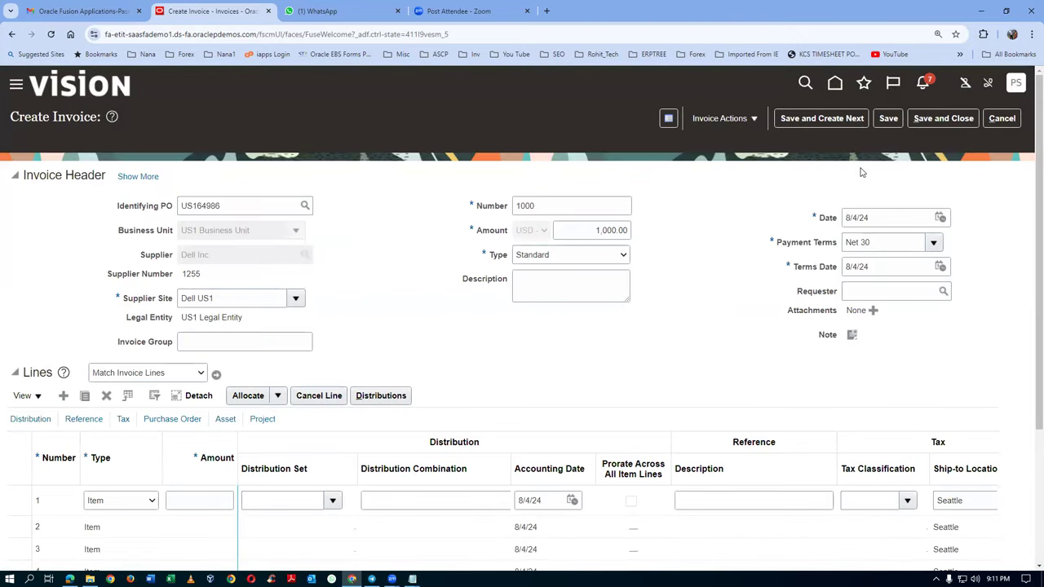
Step: Cancel the invoice, open Scheduled Processes from the Tools area, and start a new process schedule
click(1003, 121)
click(836, 84)
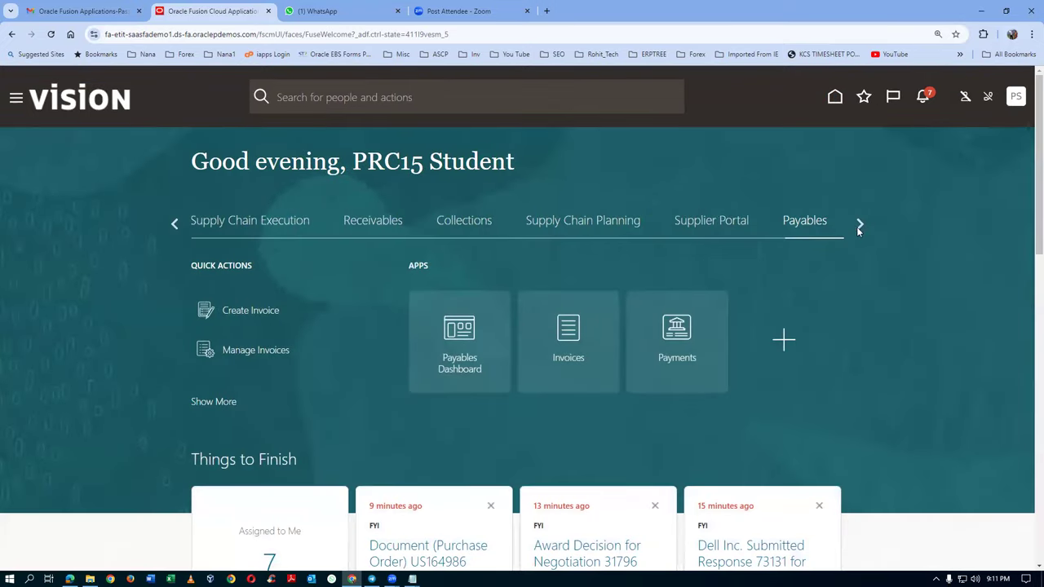
click(858, 225)
click(859, 225)
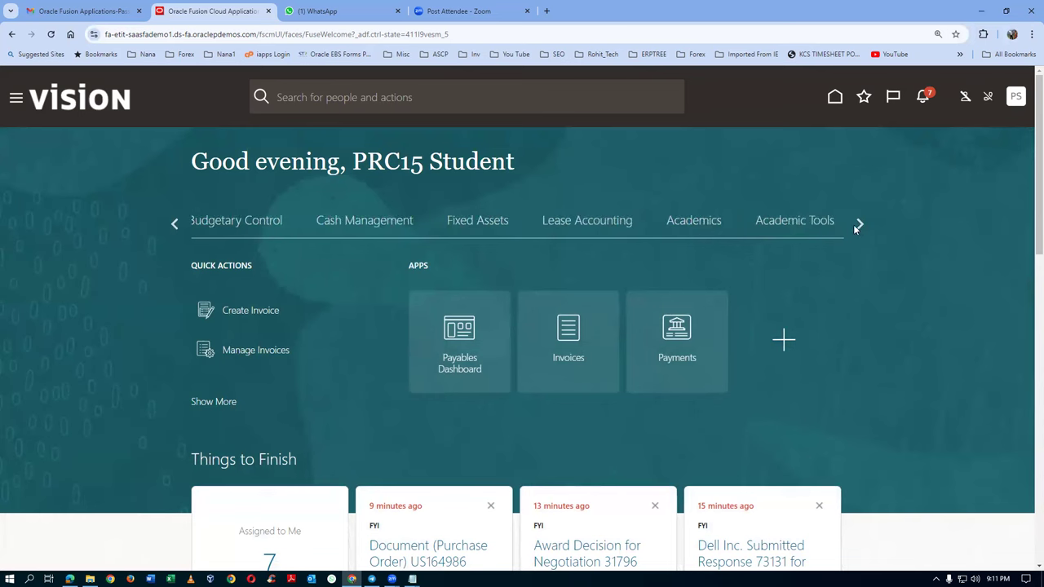
click(860, 224)
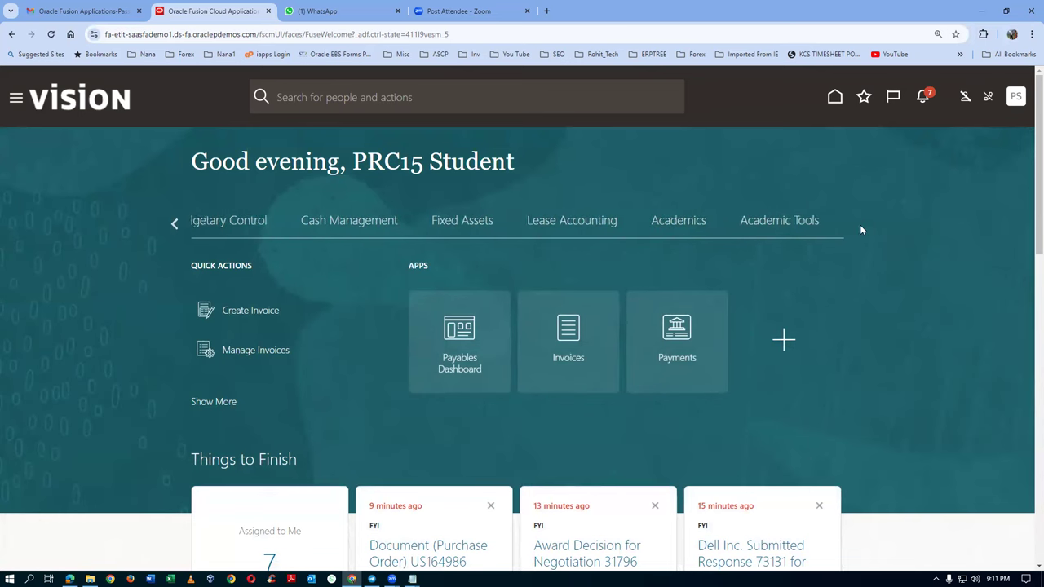
click(501, 222)
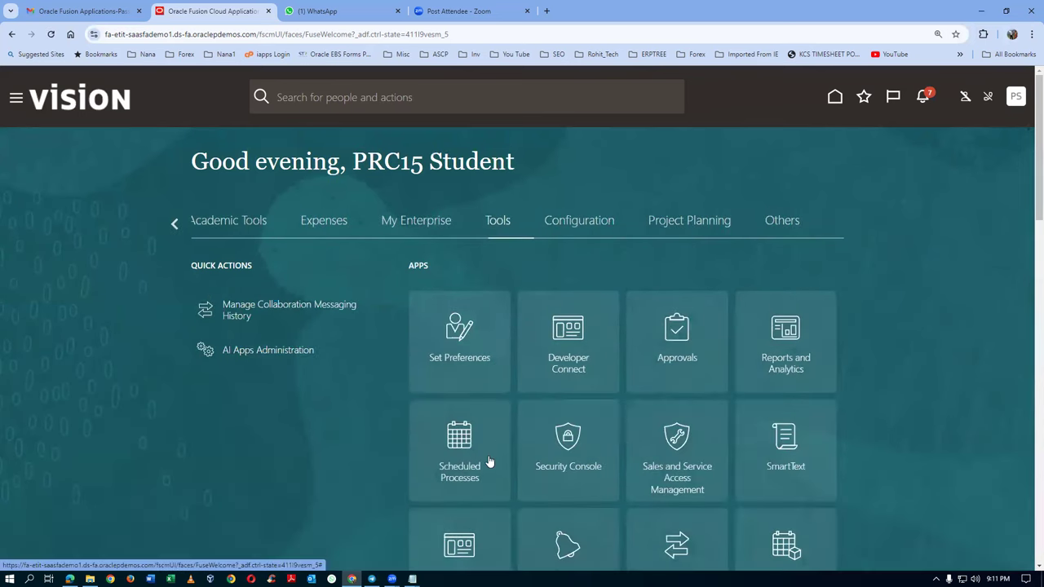
click(468, 489)
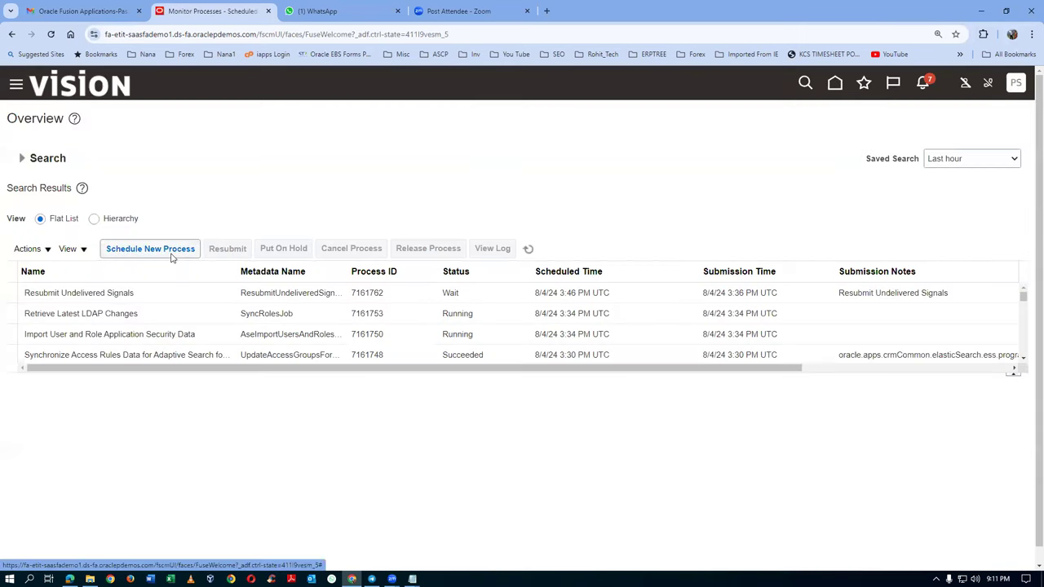
click(171, 255)
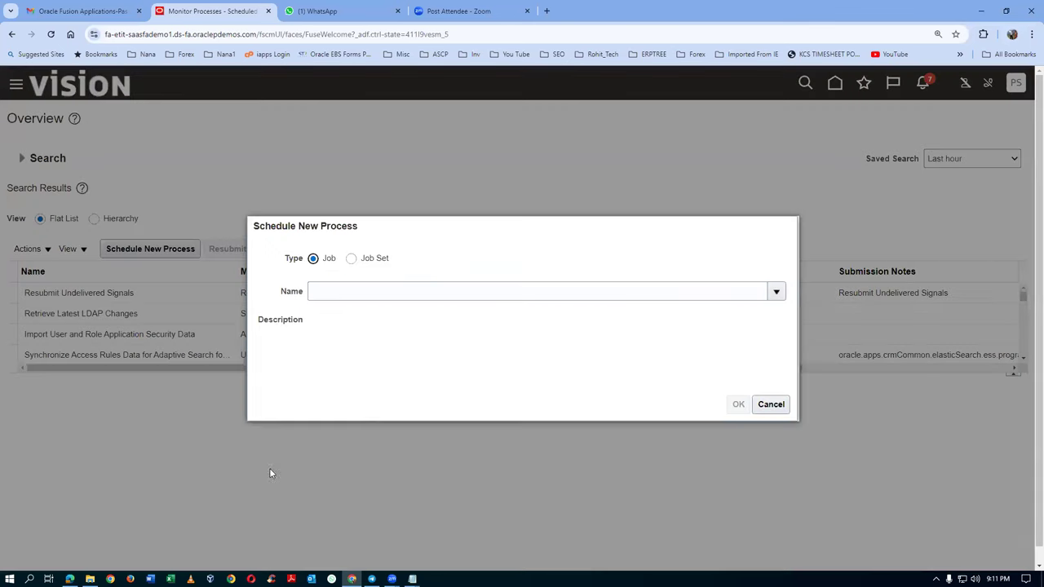
Step: Search for and select Send Pay on Receipt as the scheduled process to run
click(350, 292)
text(se)
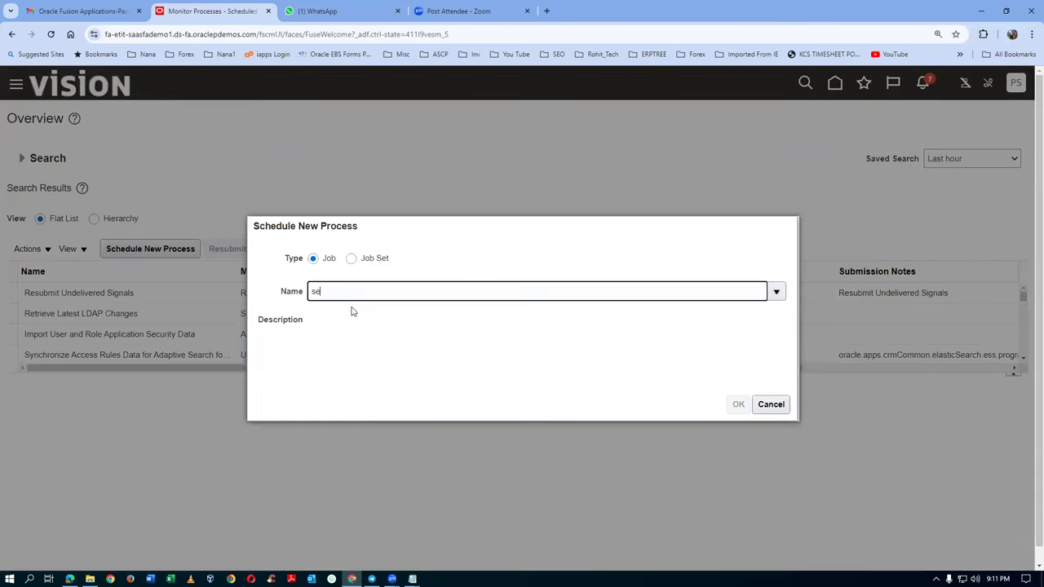
text(nd pay)
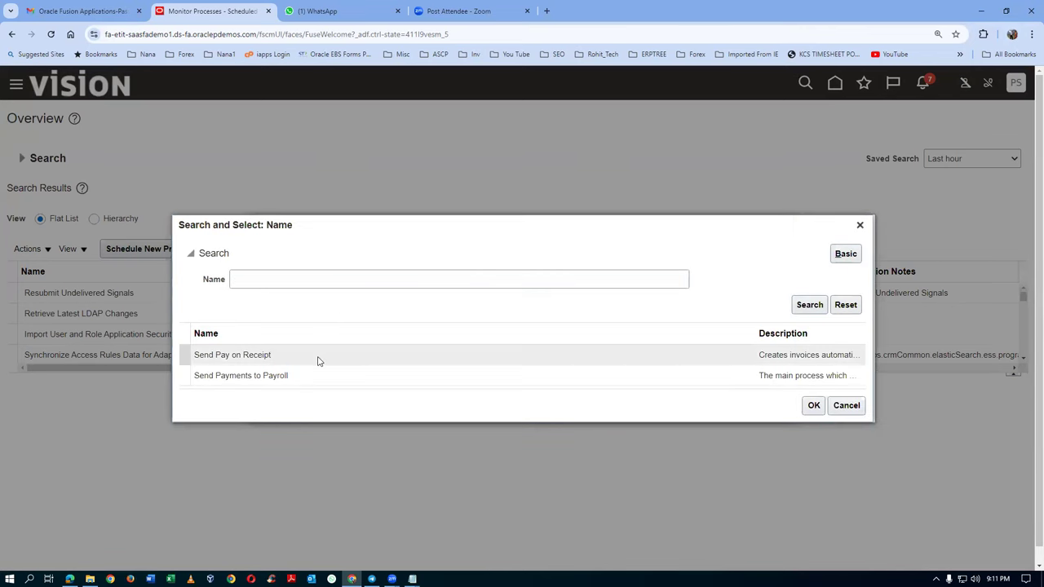
click(318, 359)
click(813, 405)
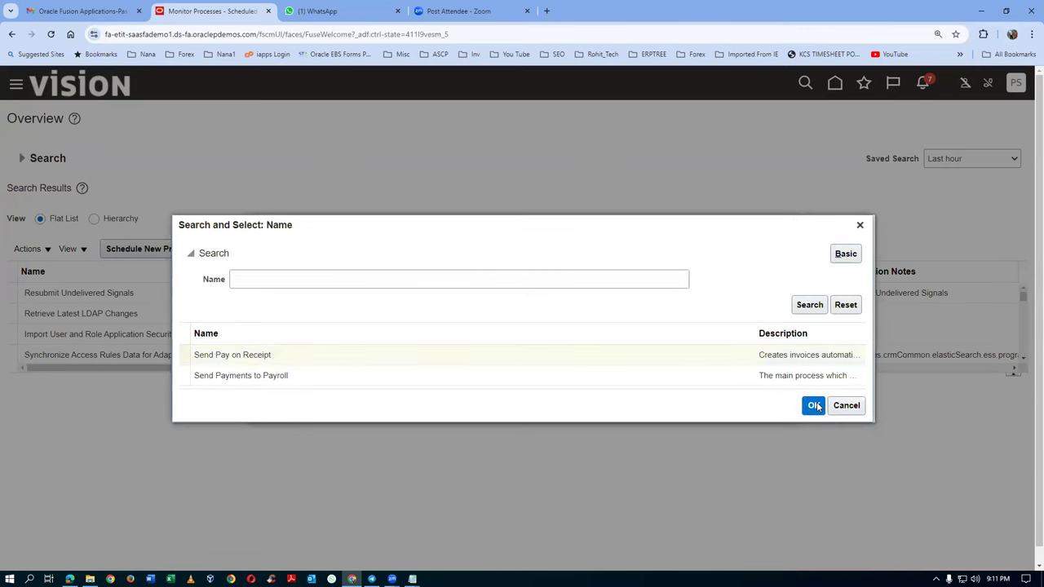
click(737, 403)
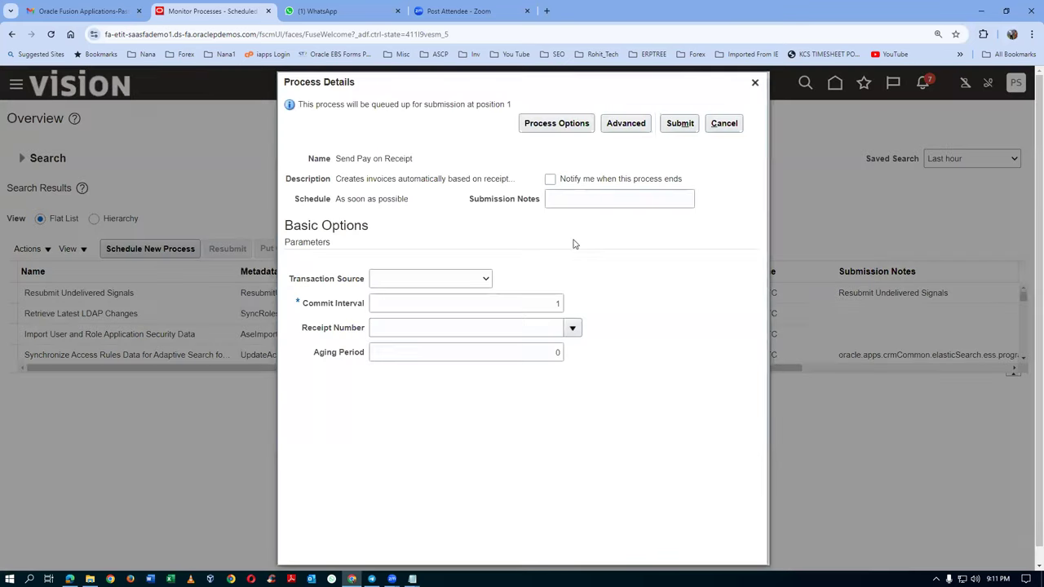
Step: Submit it with Transaction Source Evaluated Receipt Settlement, receipt number 52630 and Aging Period 0
click(437, 280)
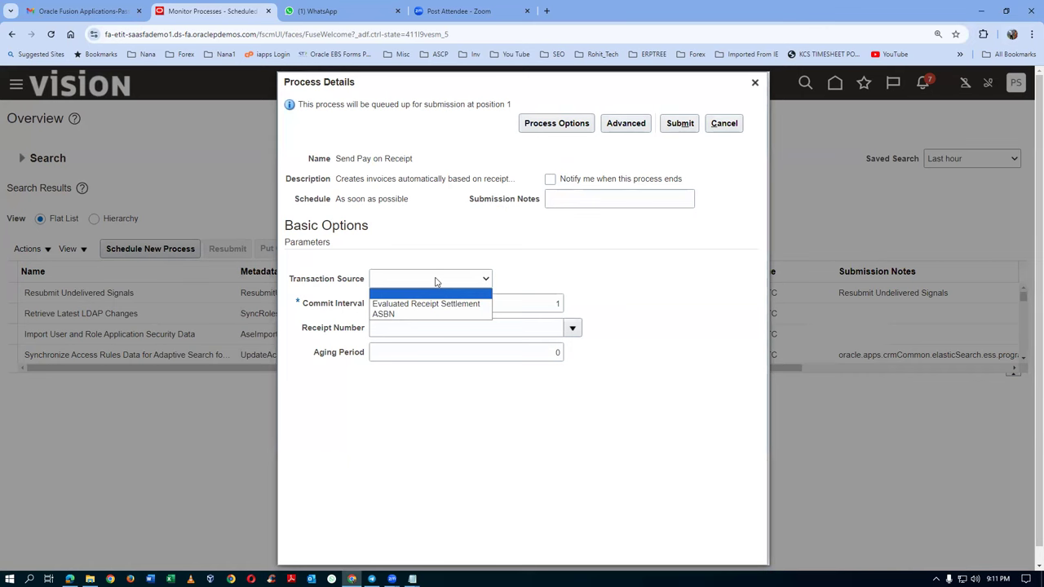
click(438, 304)
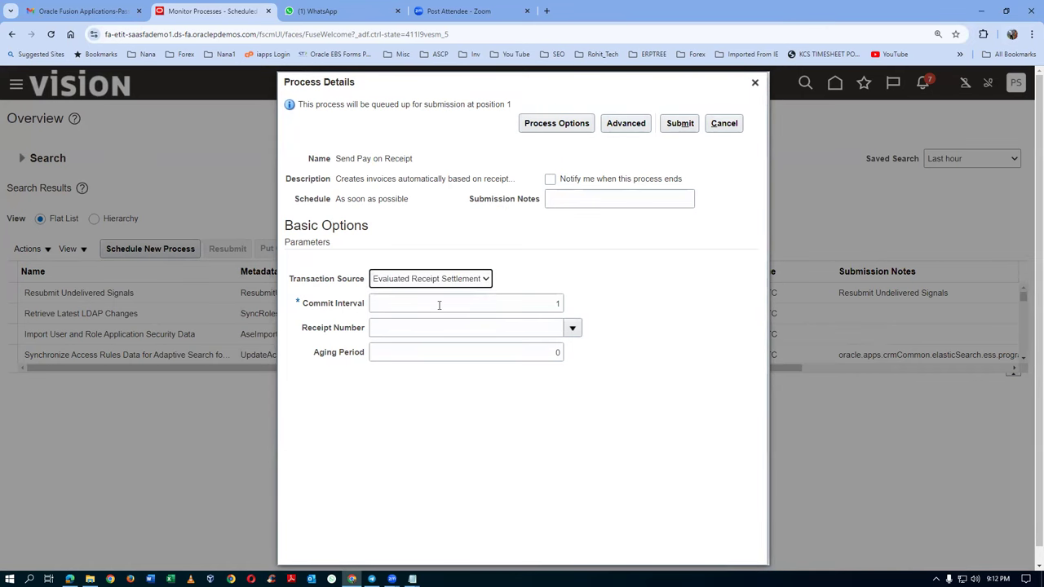
click(396, 331)
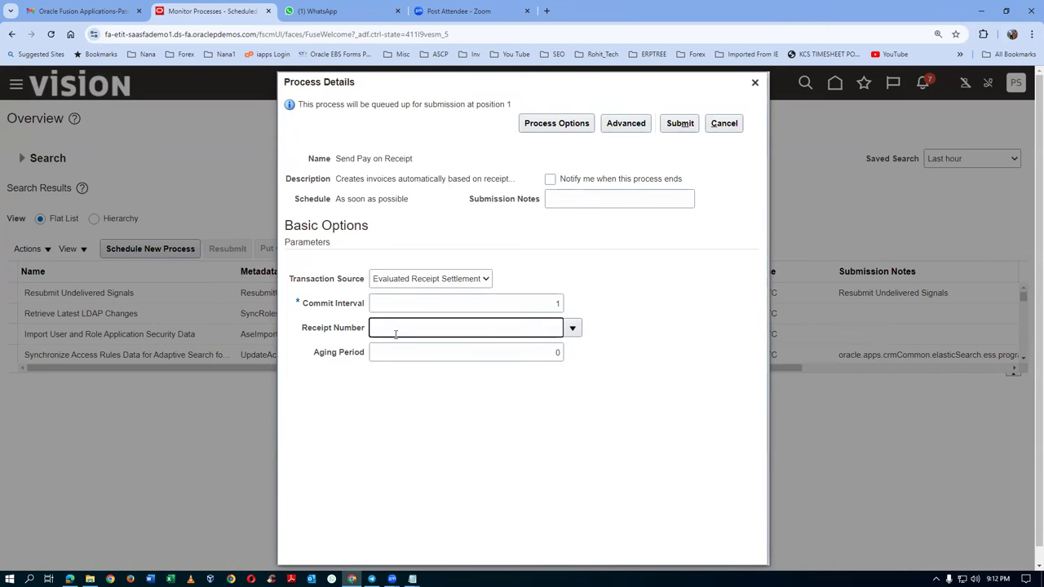
key(alt+Tab)
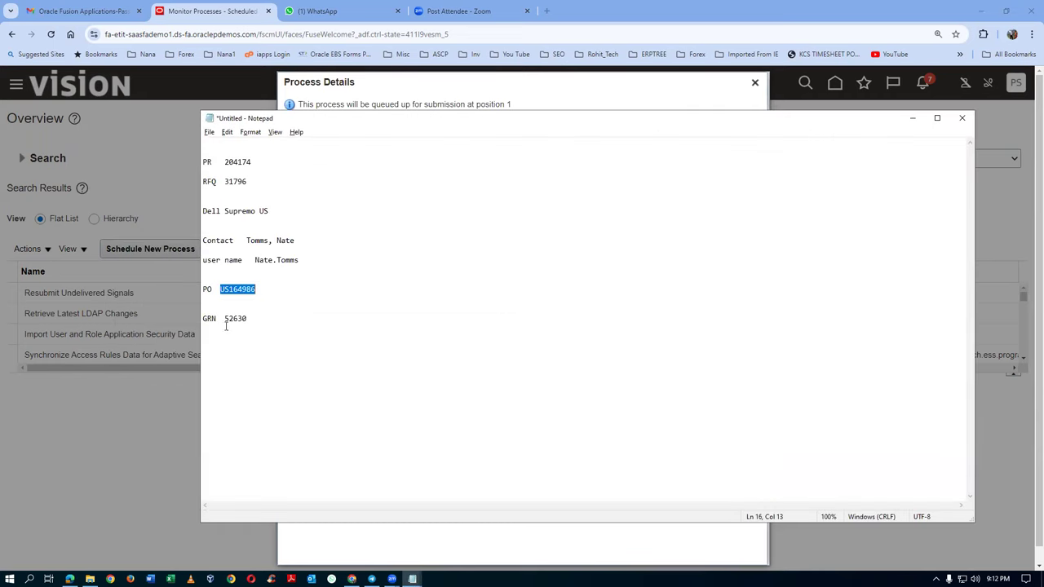
drag(226, 320, 248, 319)
key(ctrl+c)
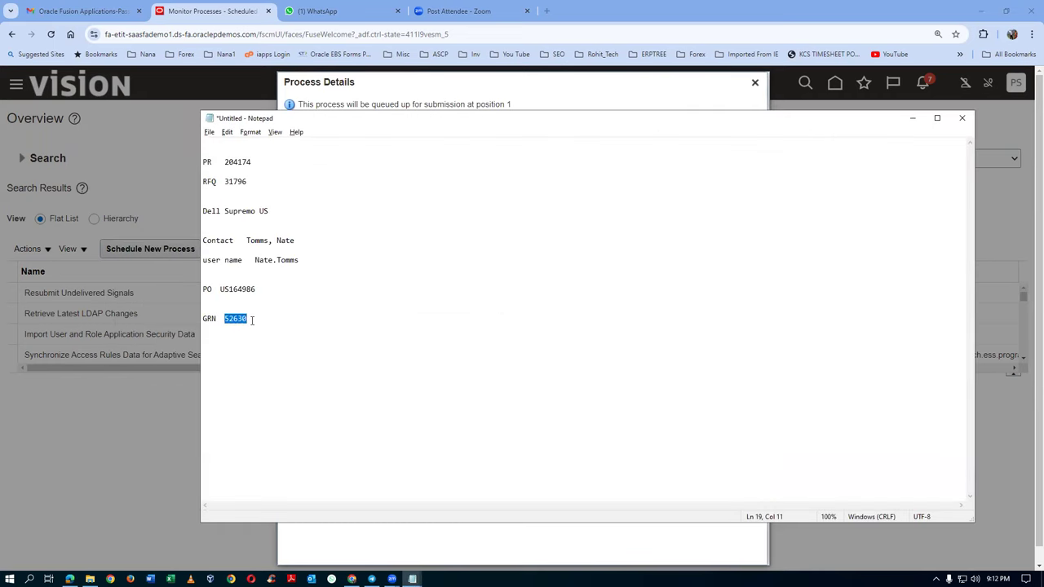
key(alt+Tab)
key(ctrl+v)
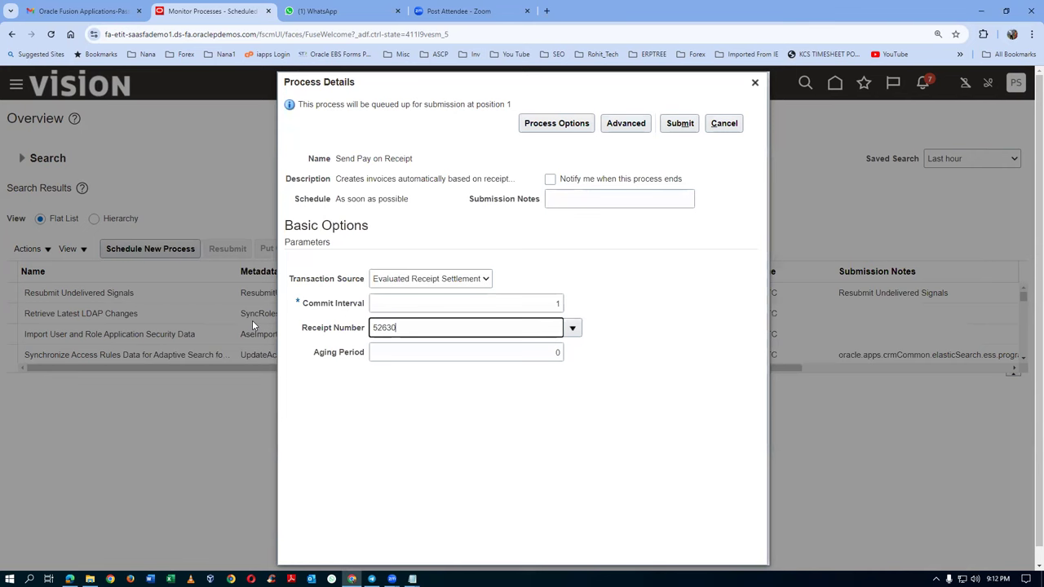
key(Tab)
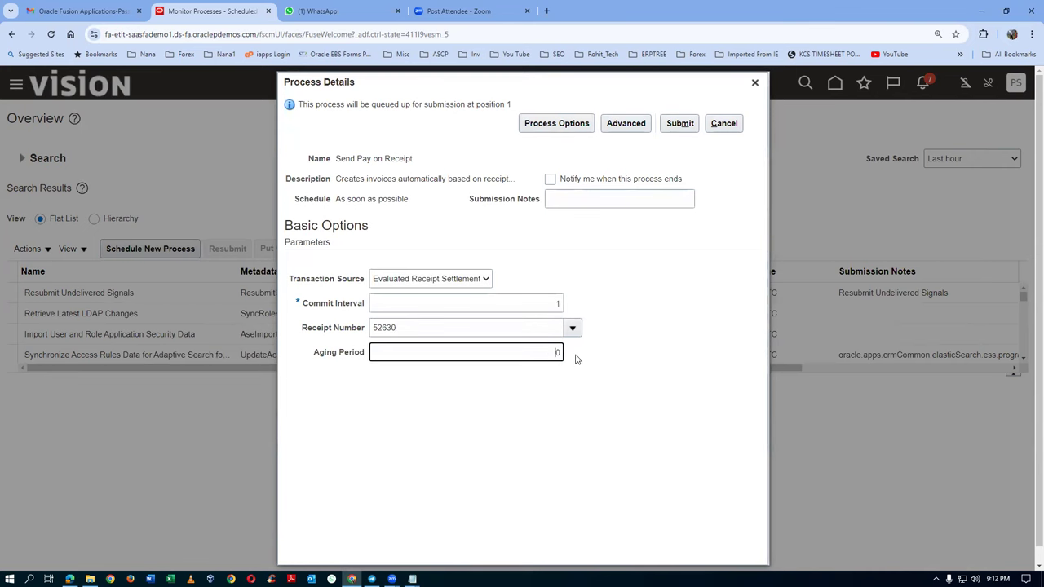
click(577, 402)
click(680, 123)
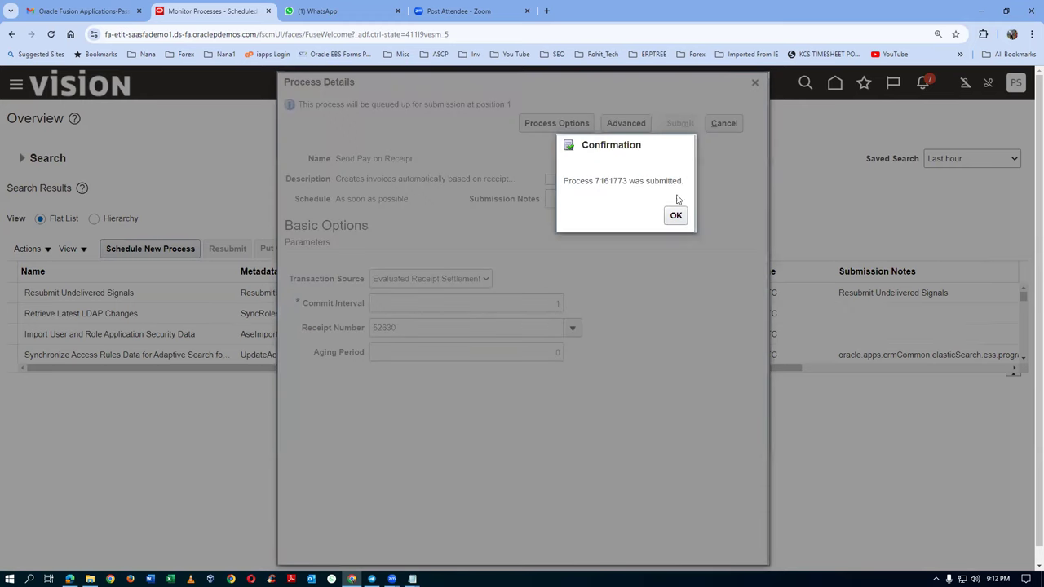
Step: Dismiss the confirmation and refresh until Send Pay on Receipt 7161773 shows Succeeded
click(677, 216)
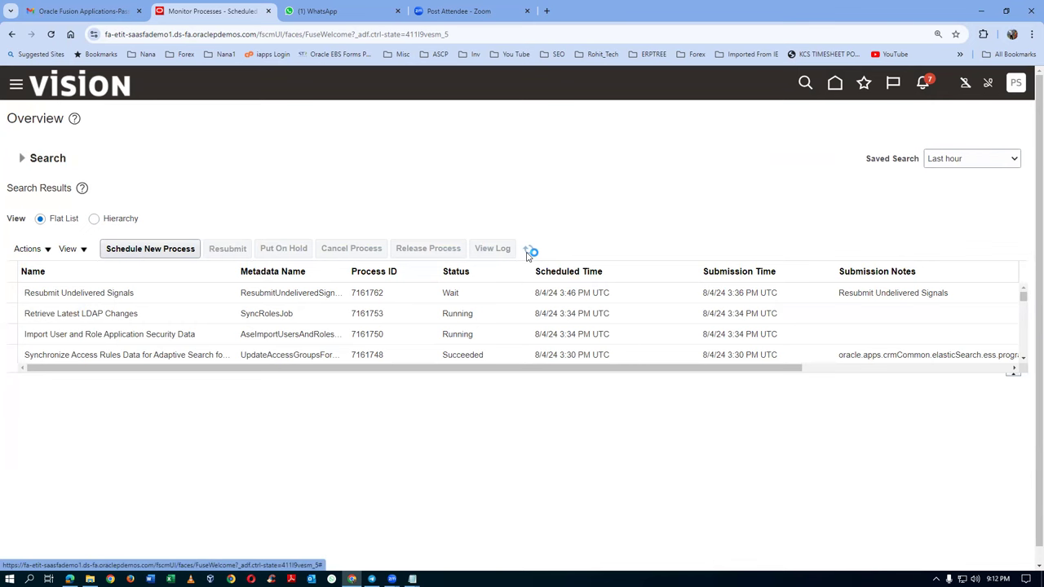
click(528, 252)
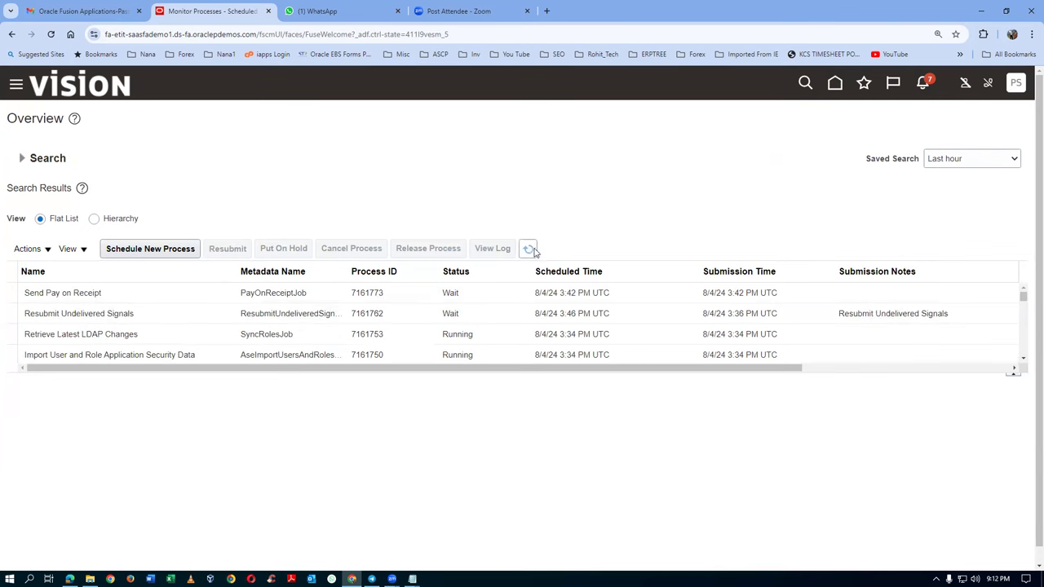
click(531, 249)
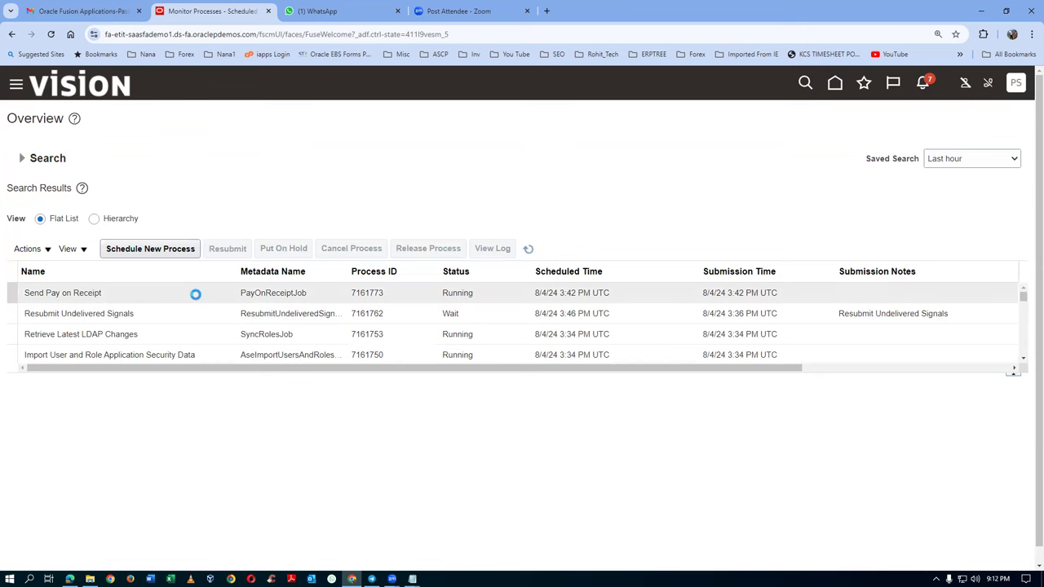
click(528, 249)
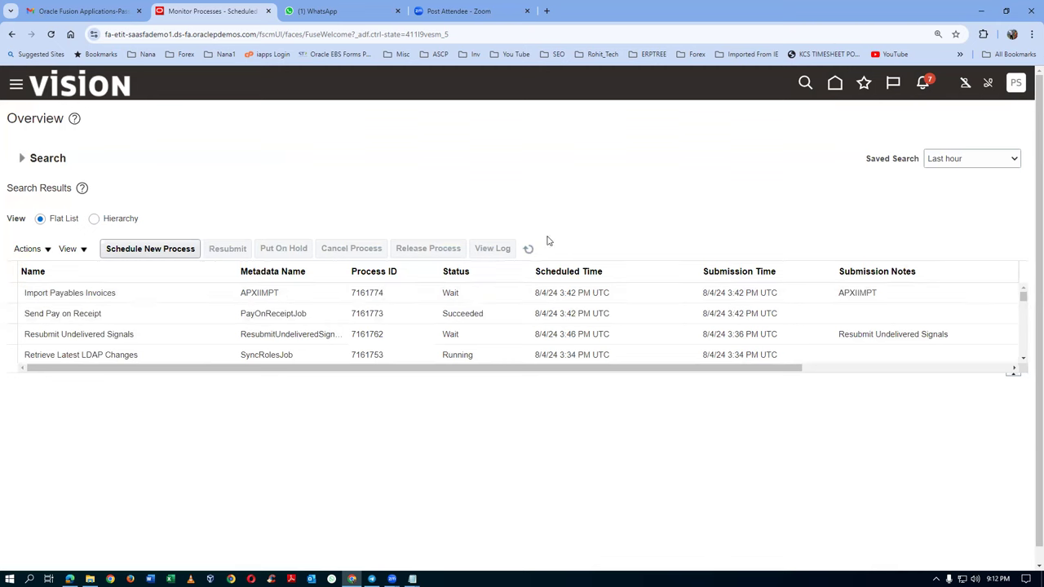
click(528, 250)
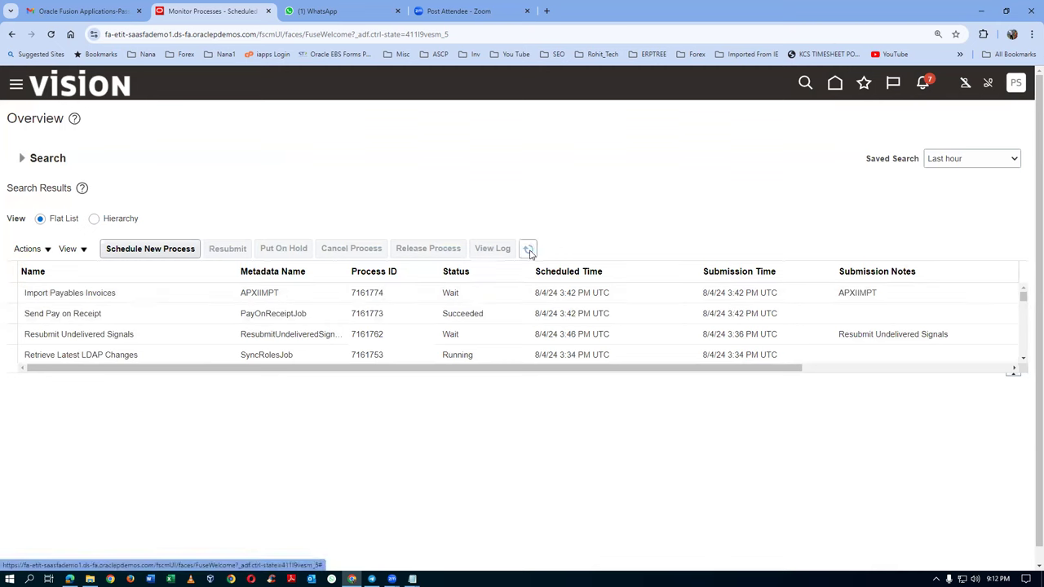
Step: Keep refreshing until Import Payables Invoices 7161774 shows Succeeded and report 7161776 is running
click(529, 251)
click(529, 251)
click(529, 251)
click(529, 250)
click(529, 251)
click(530, 250)
click(530, 250)
click(530, 250)
click(529, 251)
click(529, 251)
click(529, 250)
click(530, 250)
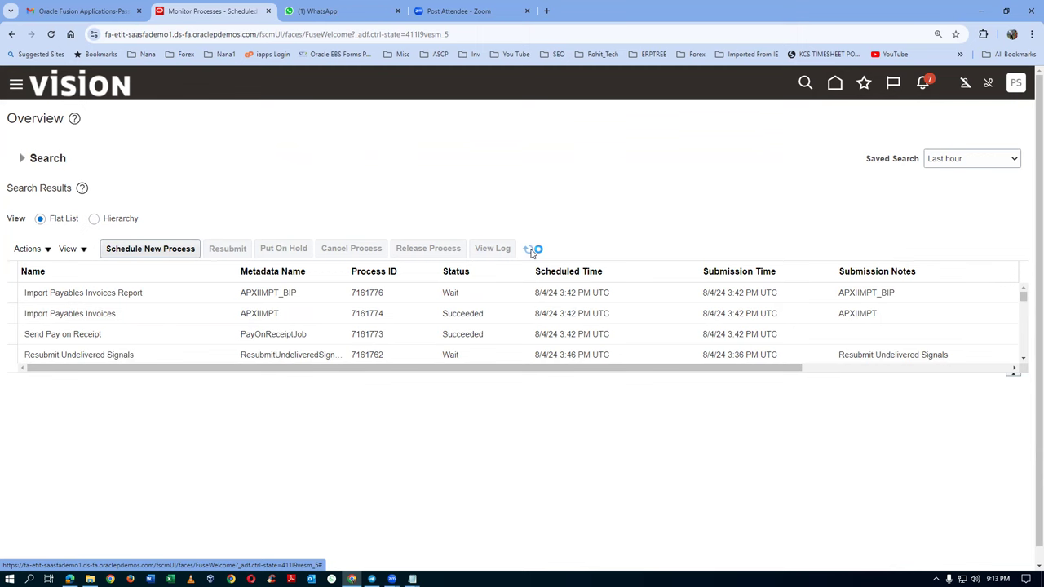
click(531, 251)
click(528, 248)
click(532, 251)
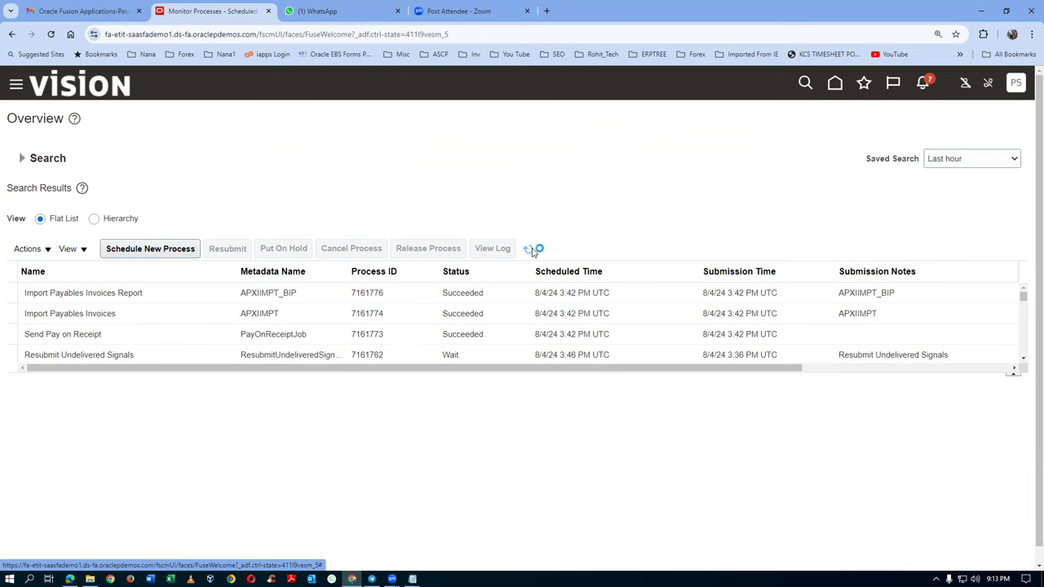
Step: Republish the Import Payables Invoices Report for process 7161776 and export it as a PDF
click(153, 296)
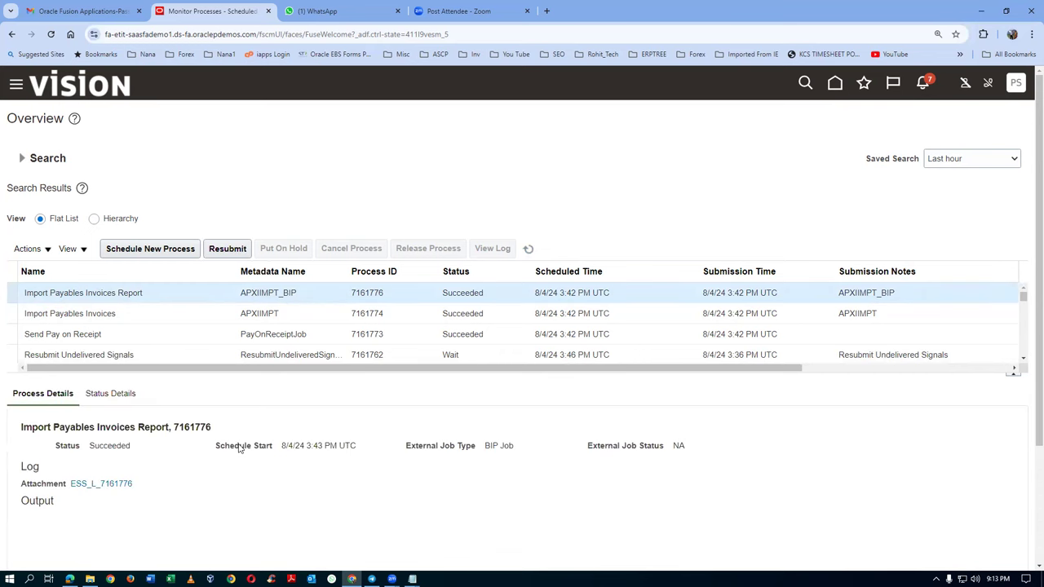
scroll(239, 448, down, 1)
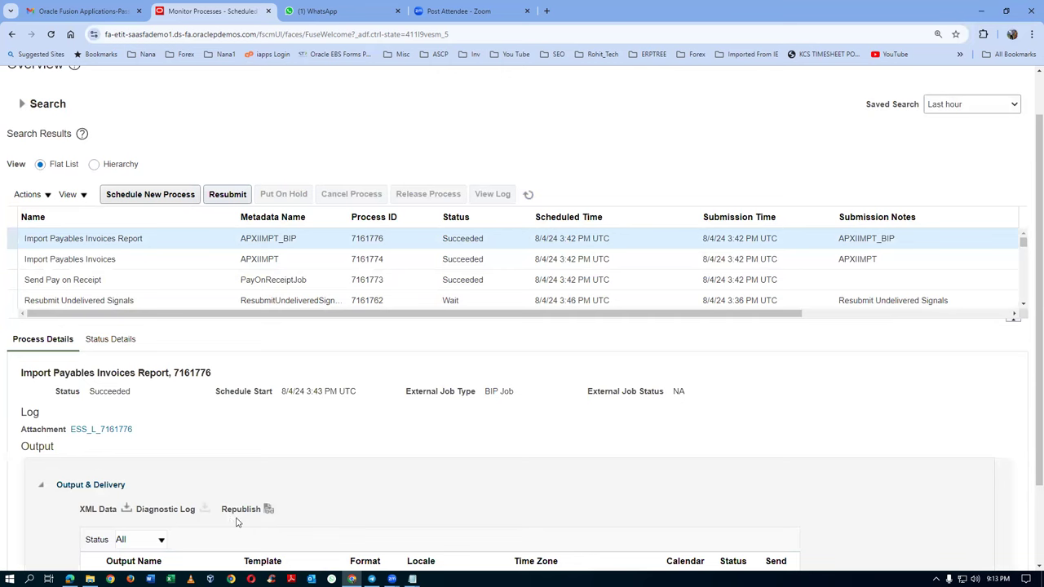
click(266, 513)
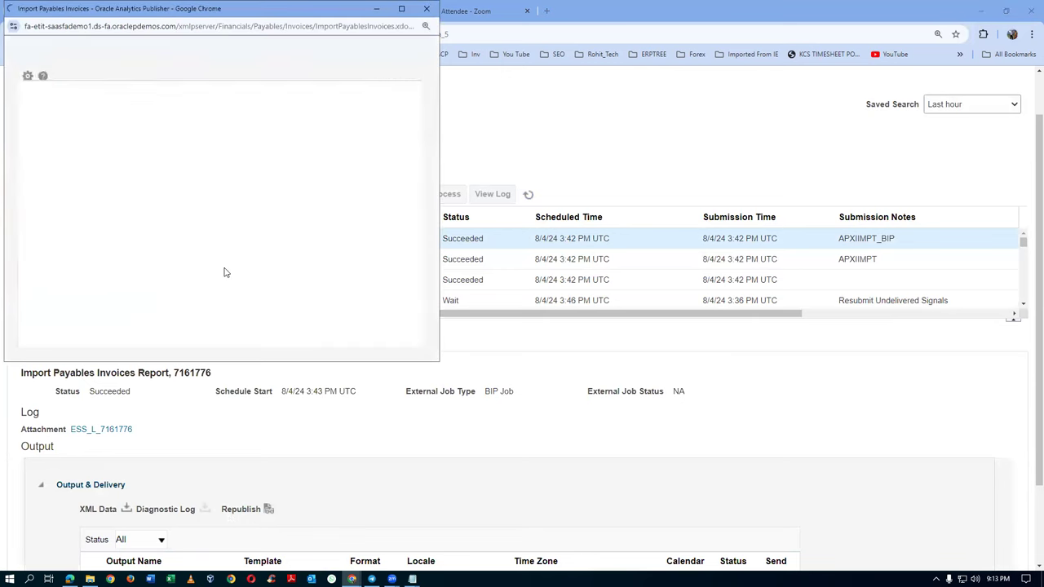
click(388, 84)
mouse_move(354, 103)
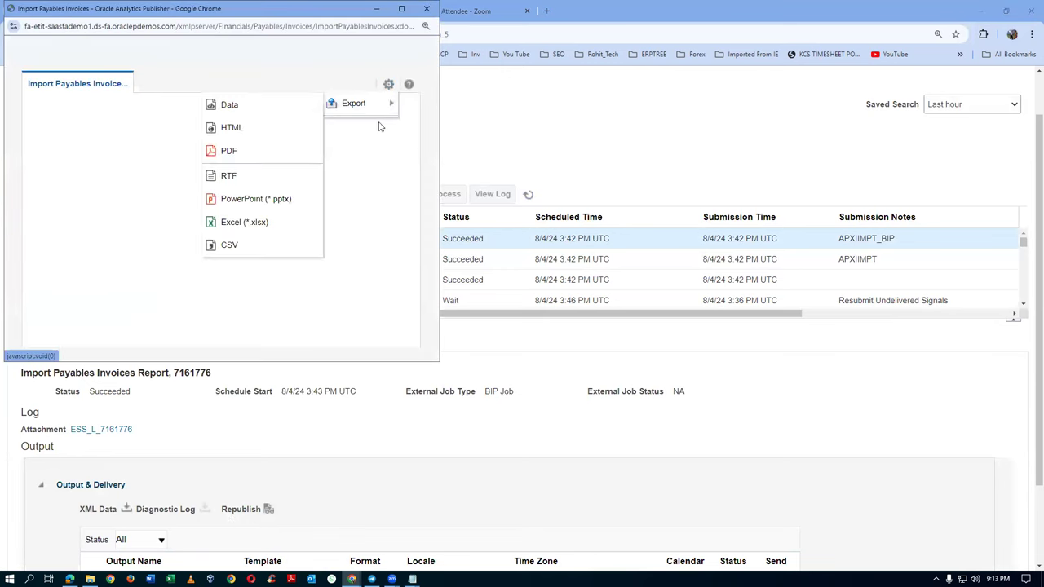
click(233, 153)
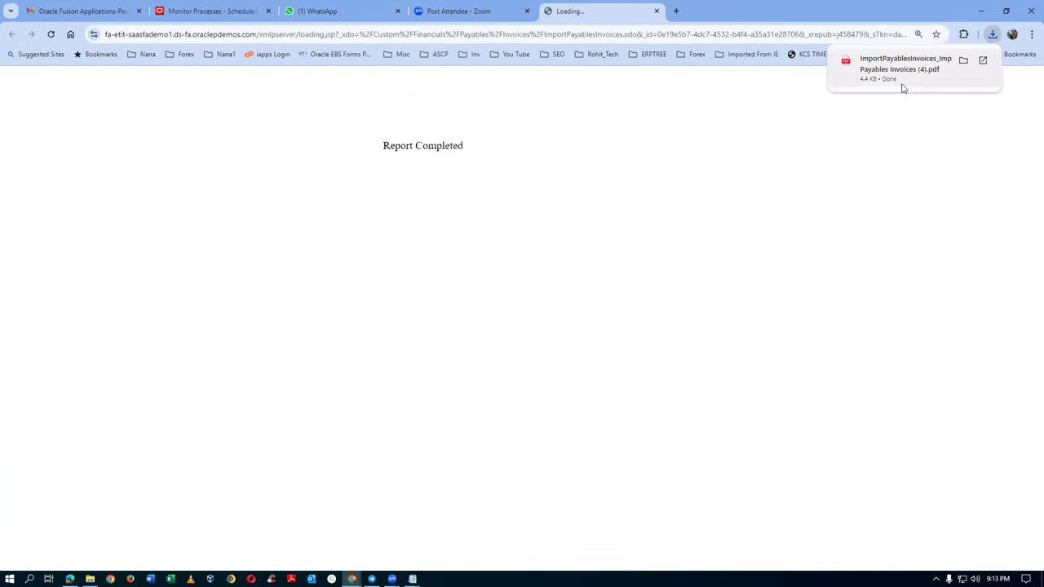
click(902, 84)
scroll(569, 295, down, 4)
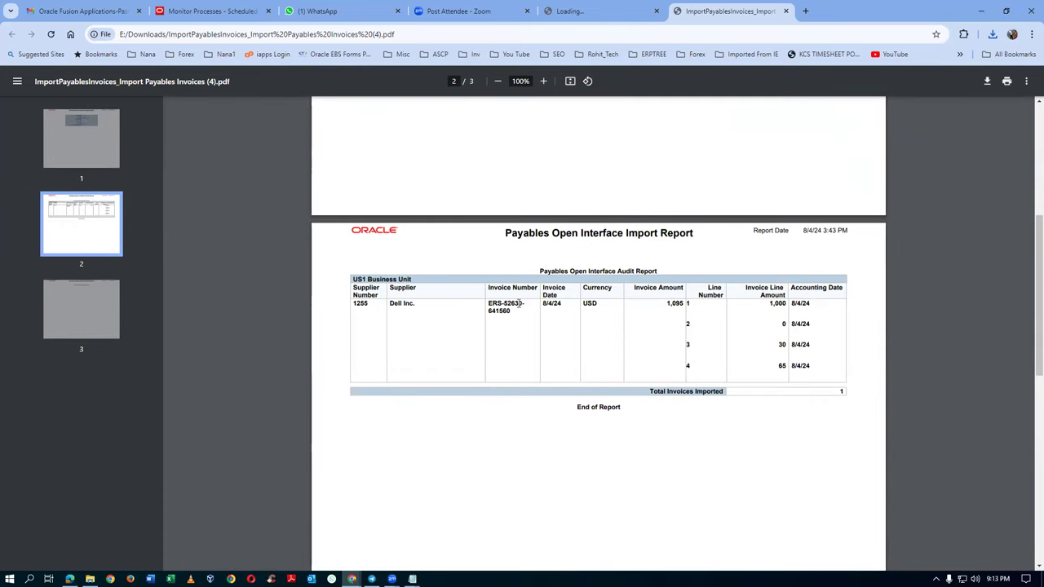
drag(510, 311, 489, 303)
key(ctrl+c)
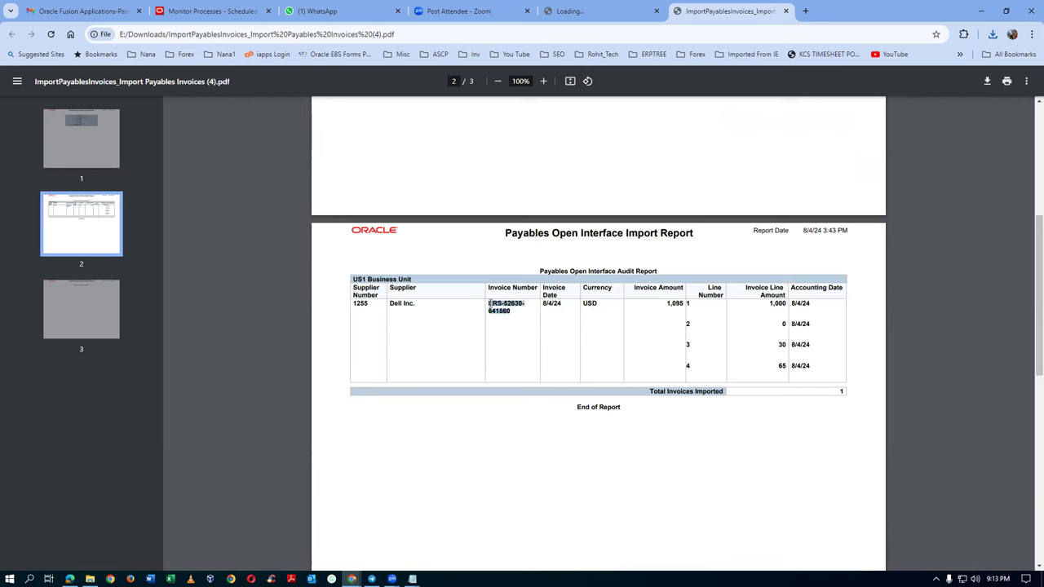
key(alt+Tab)
key(alt+Tab)
click(295, 375)
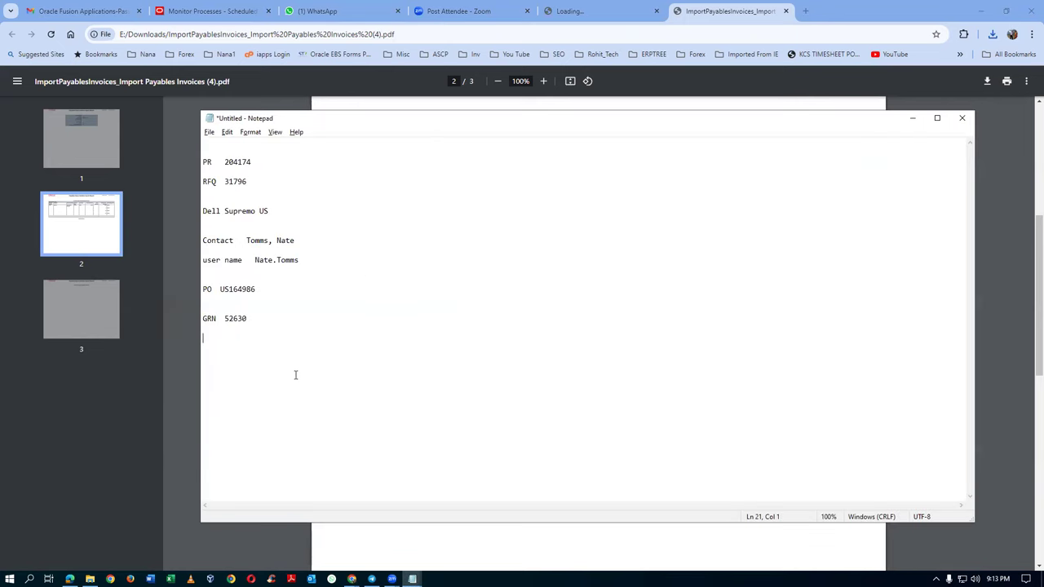
text(Invoice)
key(ctrl+v)
click(301, 353)
key(Delete)
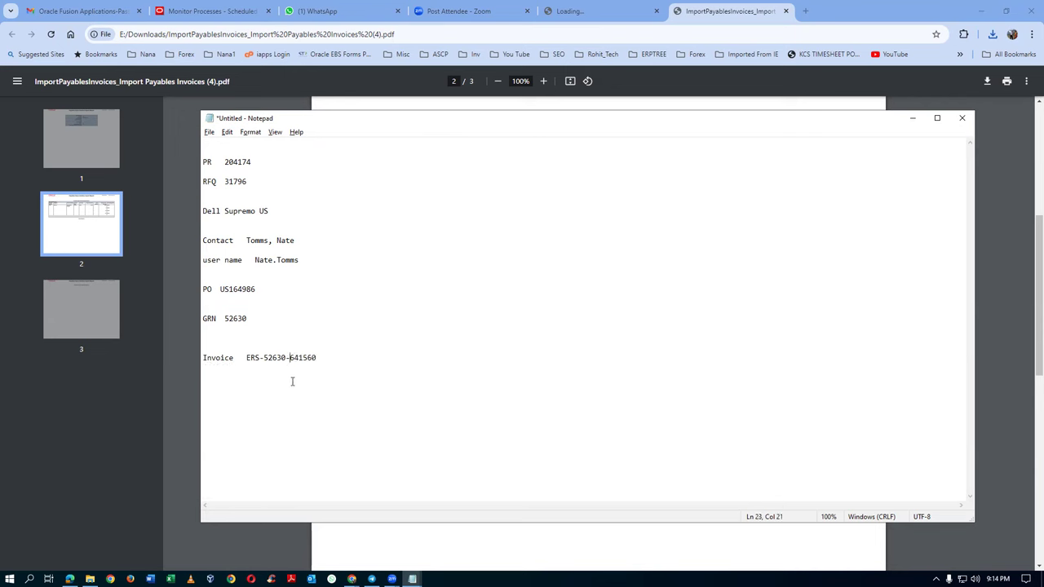
click(373, 351)
drag(244, 359, 321, 358)
key(ctrl+c)
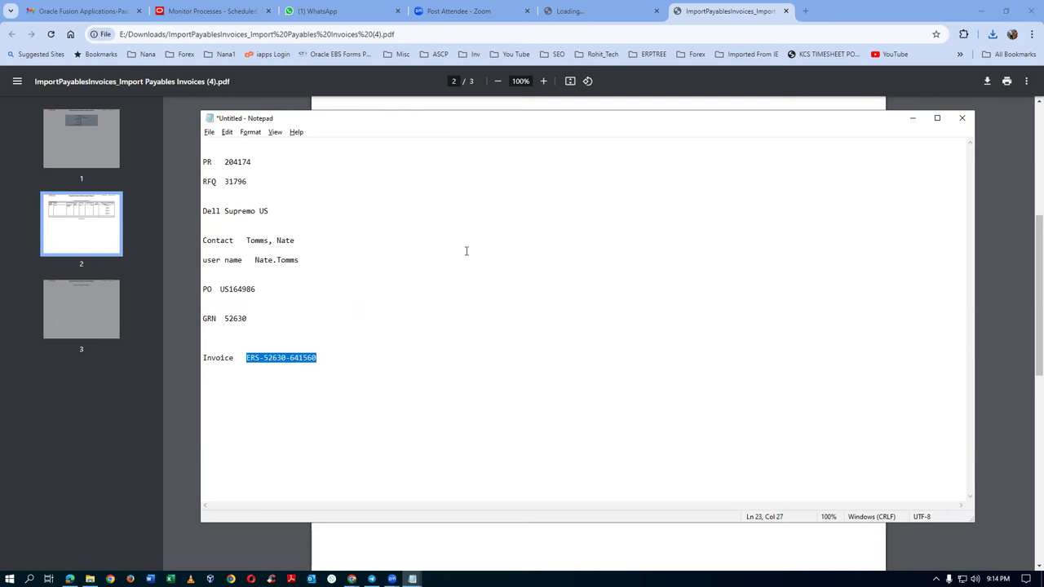
key(alt+Tab)
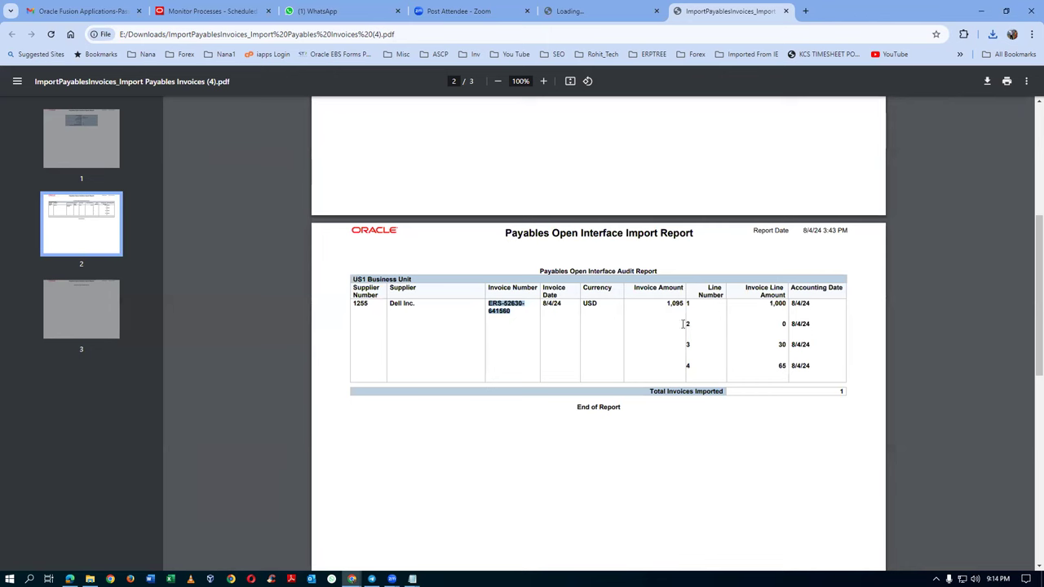
Step: Close the PDF report, Loading and Zoom tabs and go back to Monitor Processes
scroll(798, 349, down, 1)
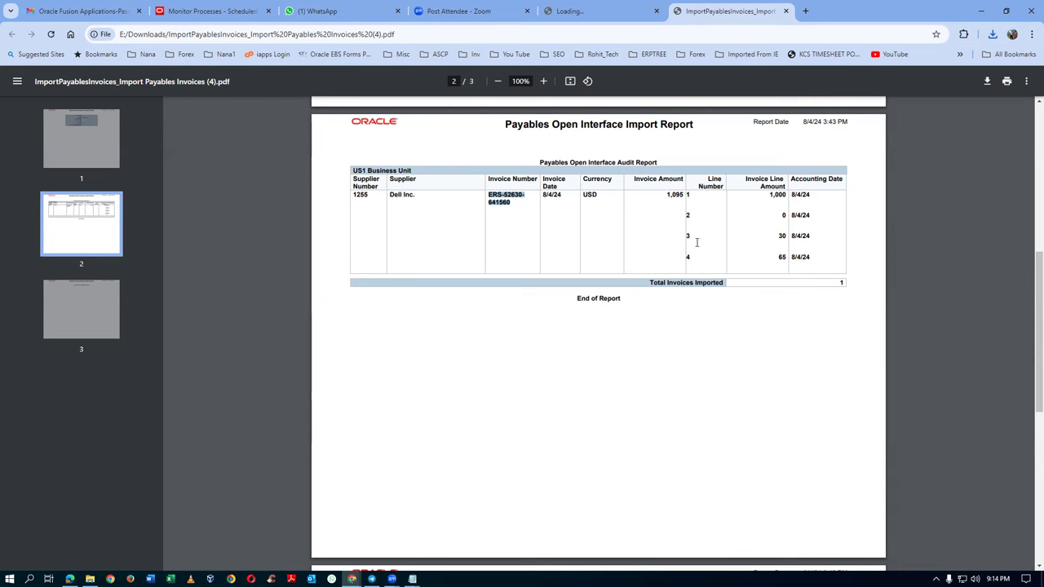
click(700, 340)
scroll(703, 343, down, 2)
scroll(703, 342, up, 3)
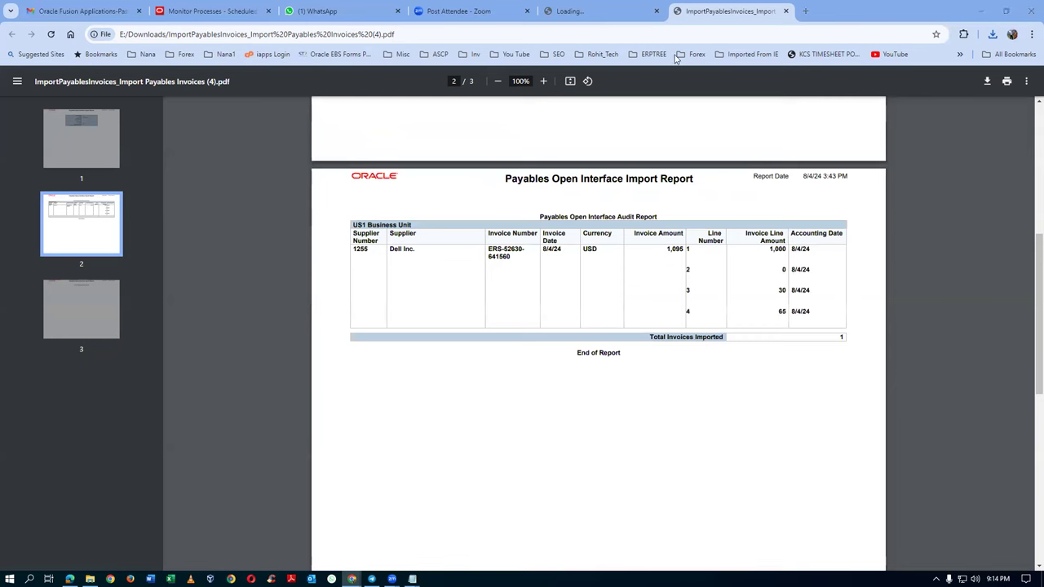
click(785, 11)
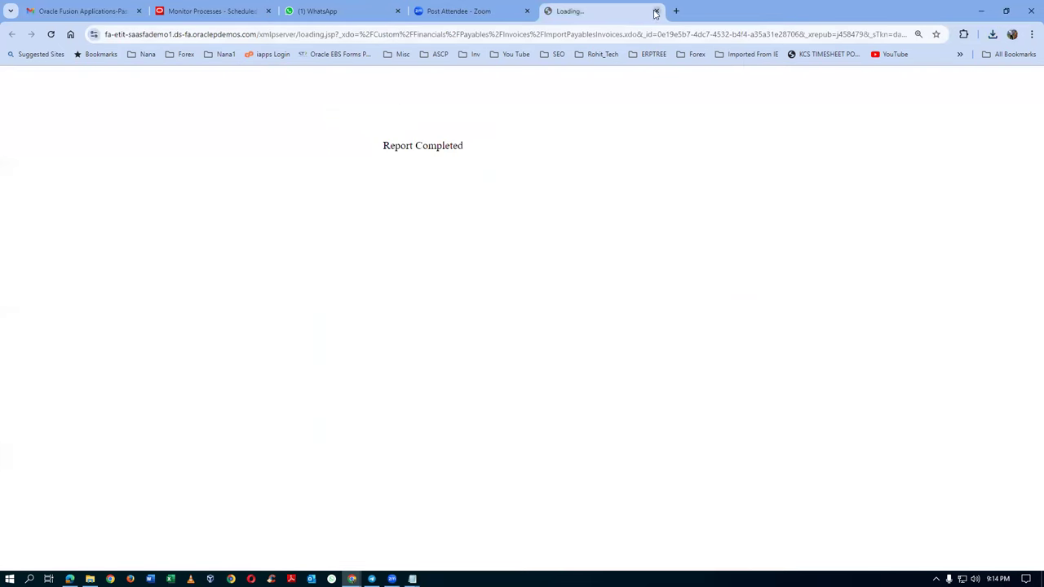
click(655, 11)
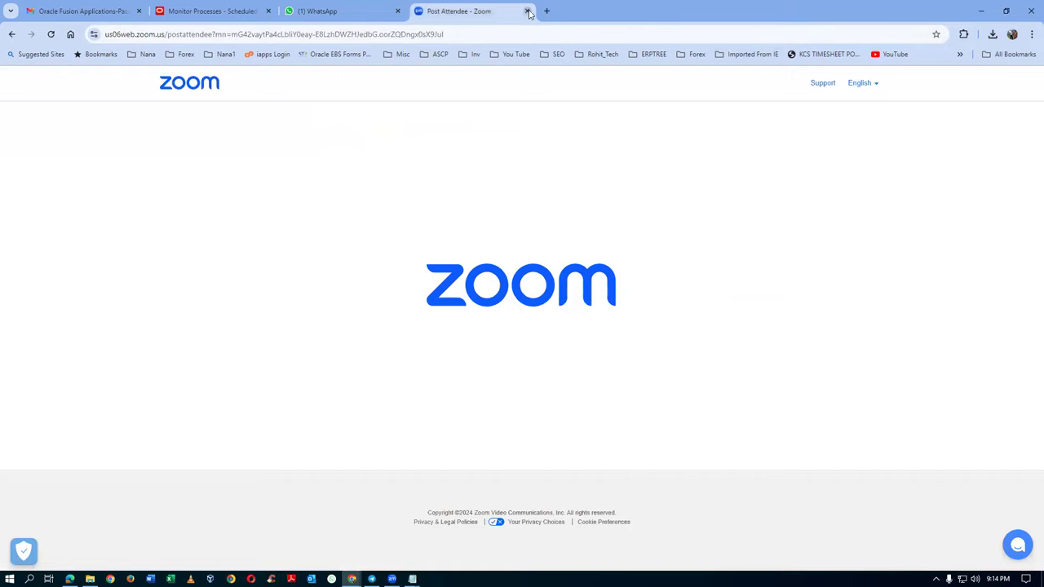
click(527, 11)
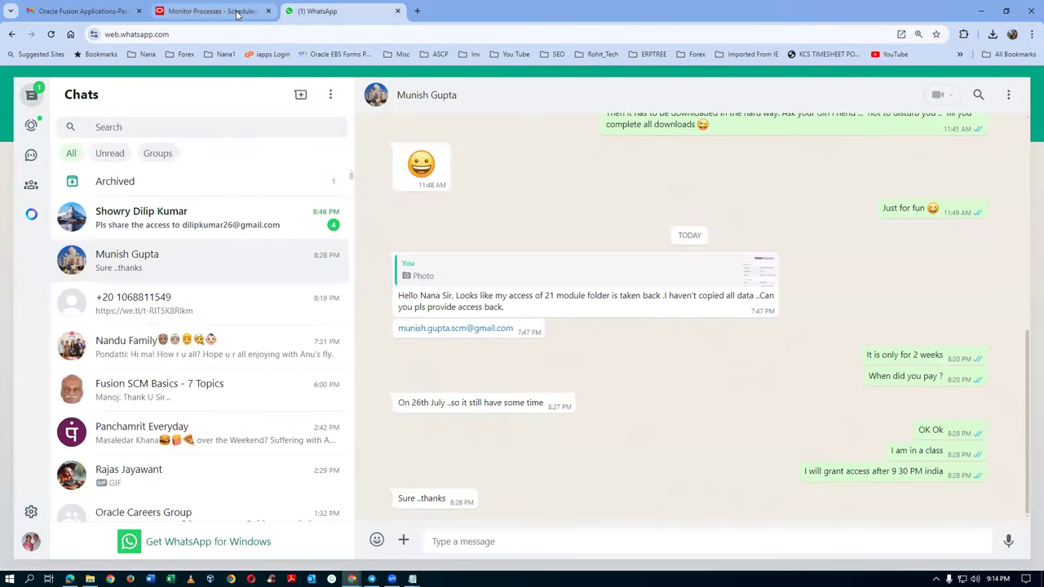
click(239, 13)
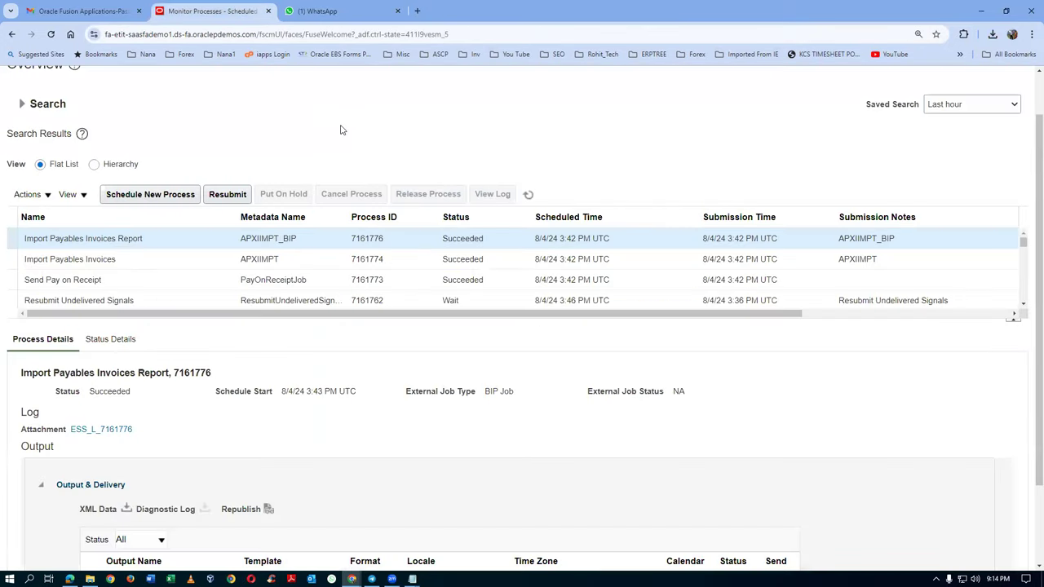
right_click(188, 8)
Step: Duplicate the Monitor Processes tab and load the Oracle Fusion home page in it
click(238, 103)
click(477, 35)
click(477, 34)
key(BackSpace)
key(BackSpace)
key(BackSpace)
key(BackSpace)
key(BackSpace)
key(BackSpace)
key(BackSpace)
key(BackSpace)
key(BackSpace)
key(BackSpace)
key(BackSpace)
key(BackSpace)
key(BackSpace)
key(BackSpace)
key(BackSpace)
key(BackSpace)
key(BackSpace)
key(BackSpace)
key(BackSpace)
key(BackSpace)
key(BackSpace)
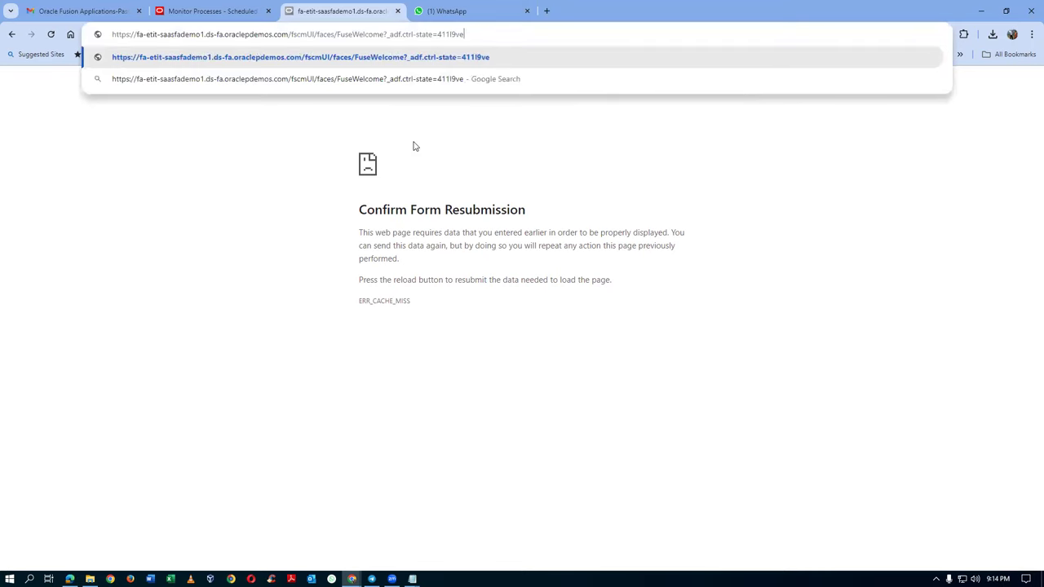
key(BackSpace)
key(BackSpace)
key(BackSpace)
key(BackSpace)
key(BackSpace)
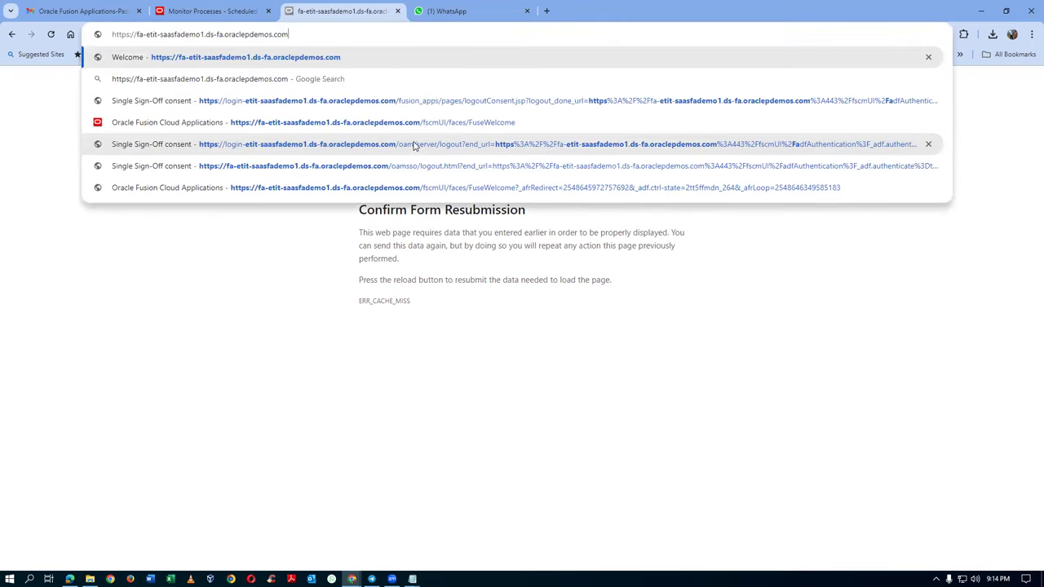
key(Return)
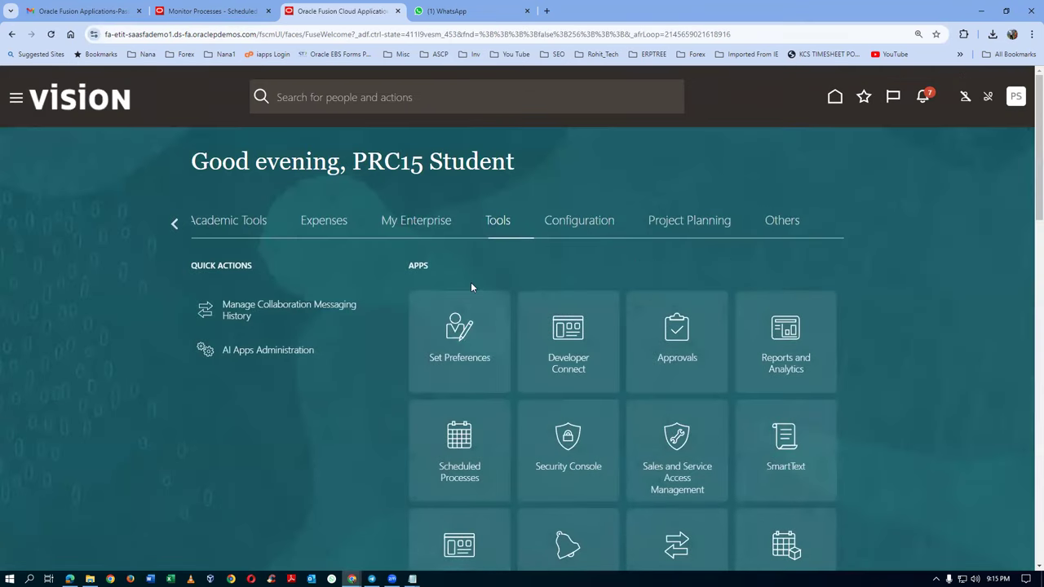
Step: Go to the Payables module group and open the Invoices workbench
click(172, 222)
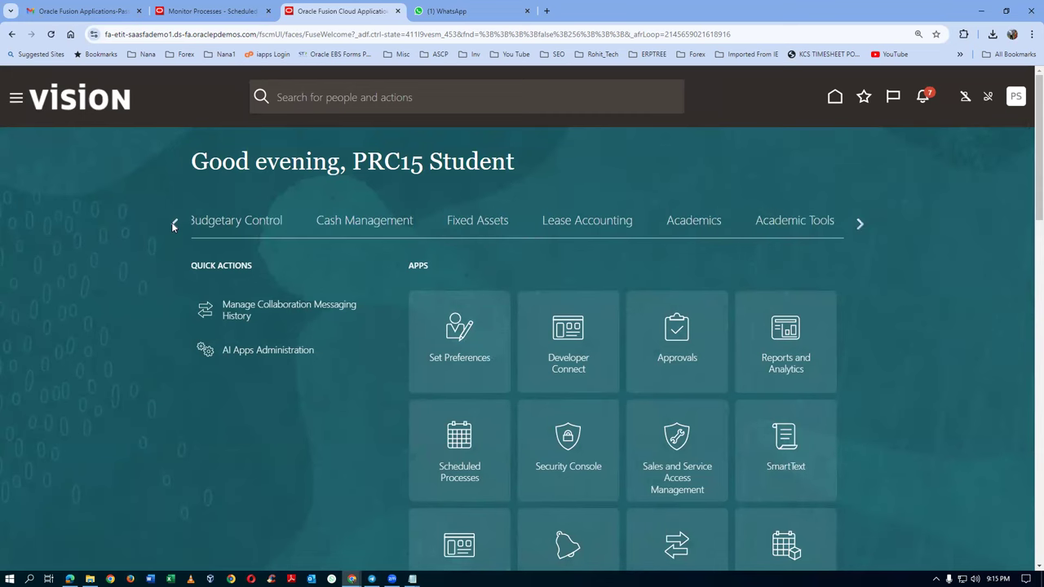
click(172, 223)
click(172, 225)
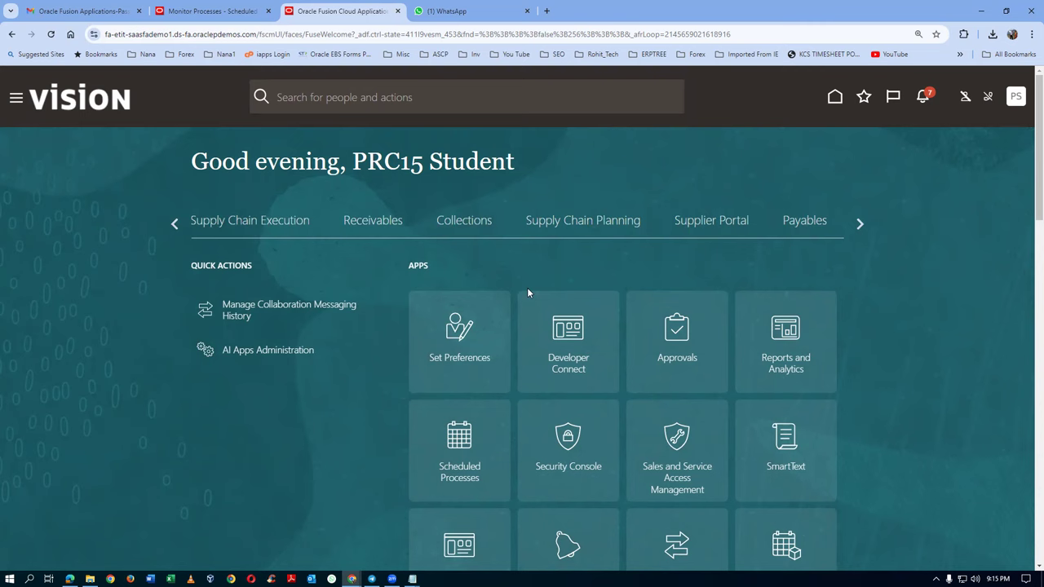
click(799, 222)
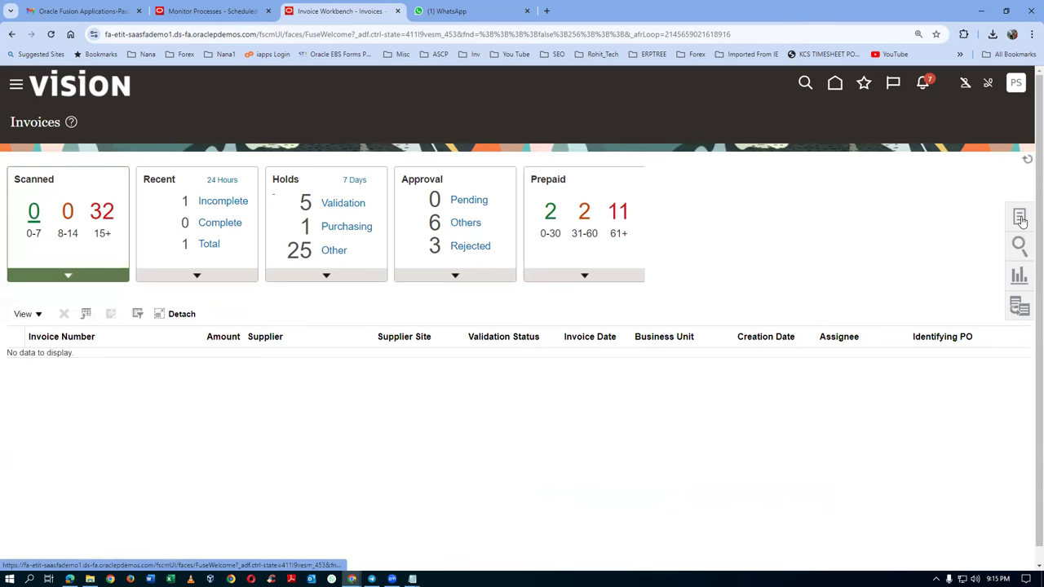
click(1021, 219)
click(946, 175)
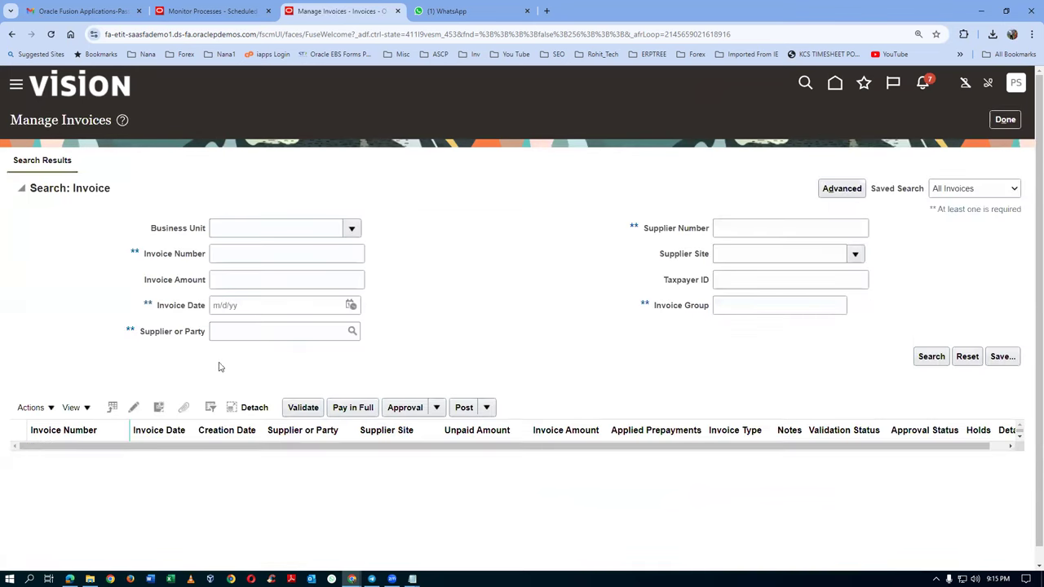
click(274, 256)
key(ctrl+v)
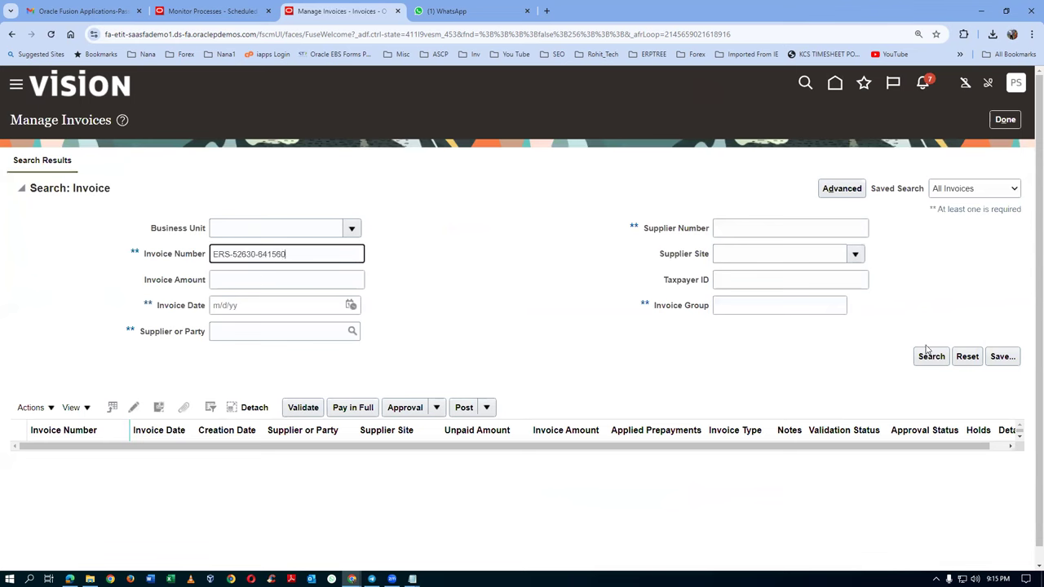
click(936, 355)
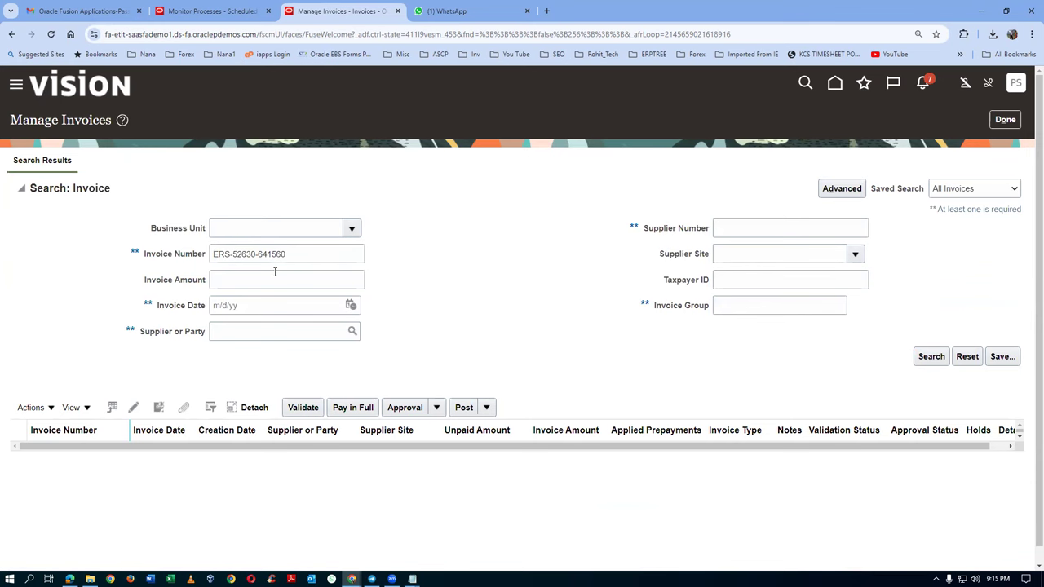
click(20, 292)
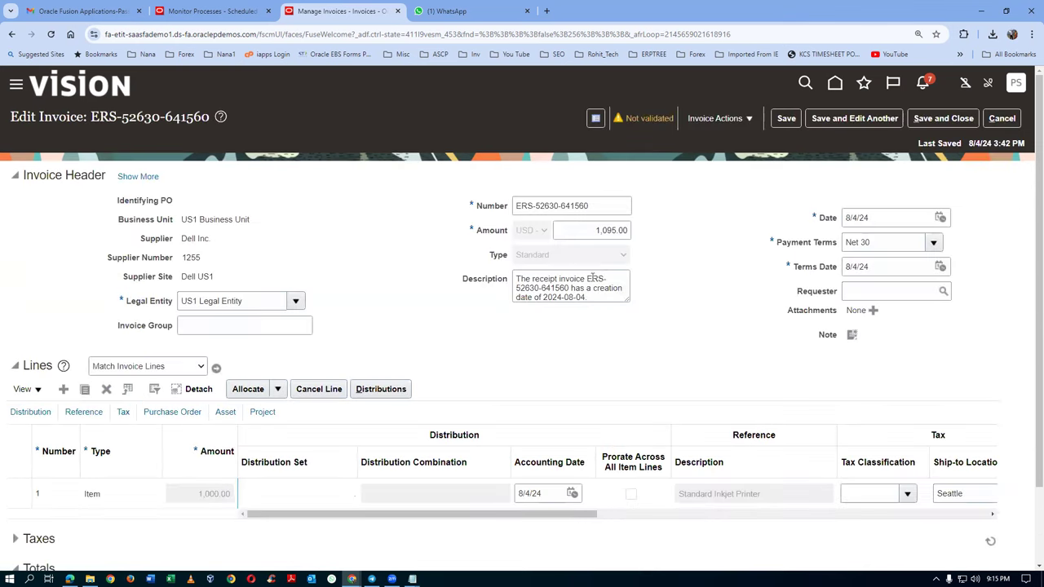
click(708, 126)
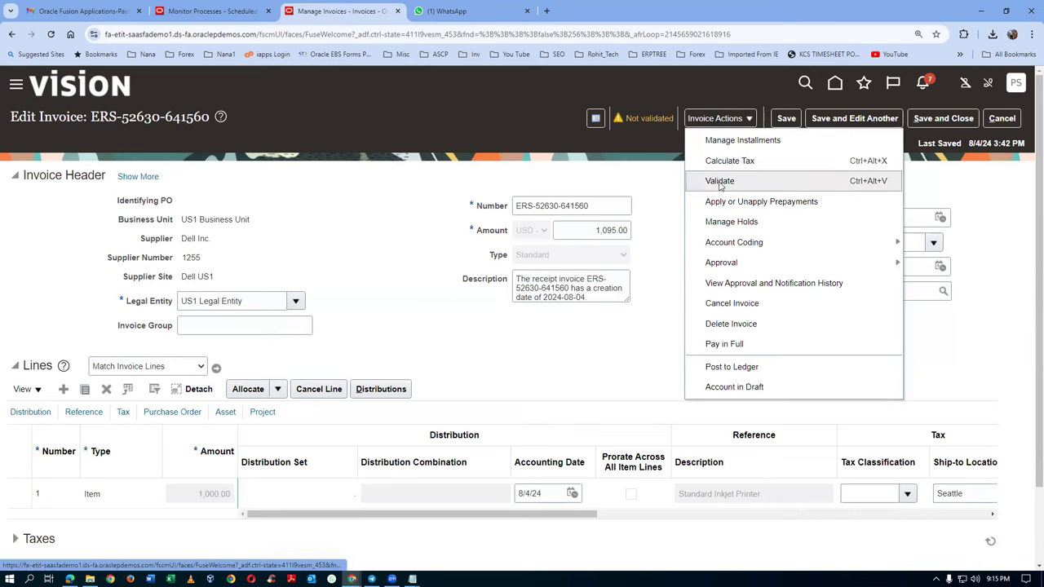
click(719, 181)
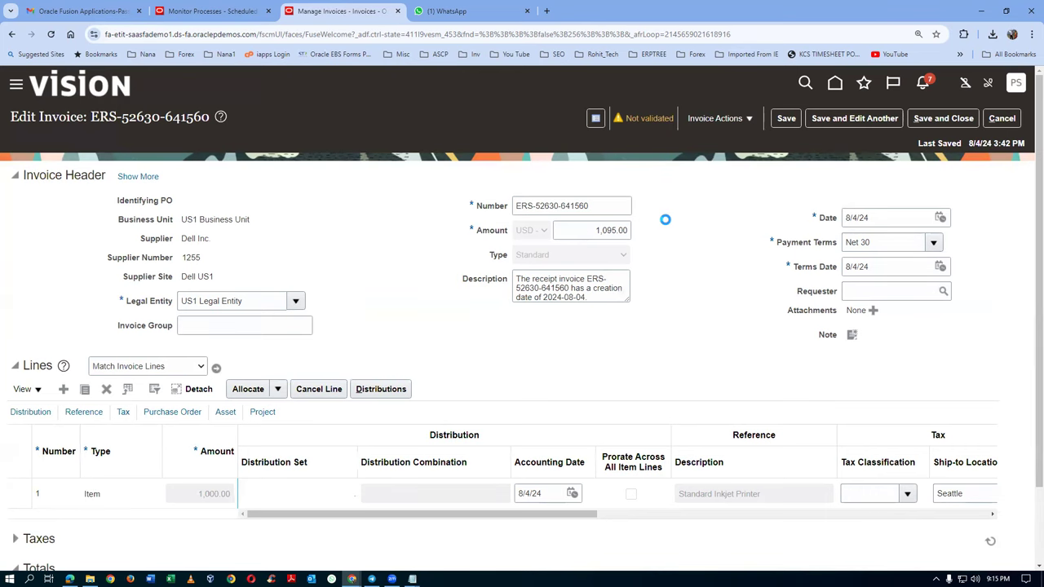
scroll(665, 220, down, 2)
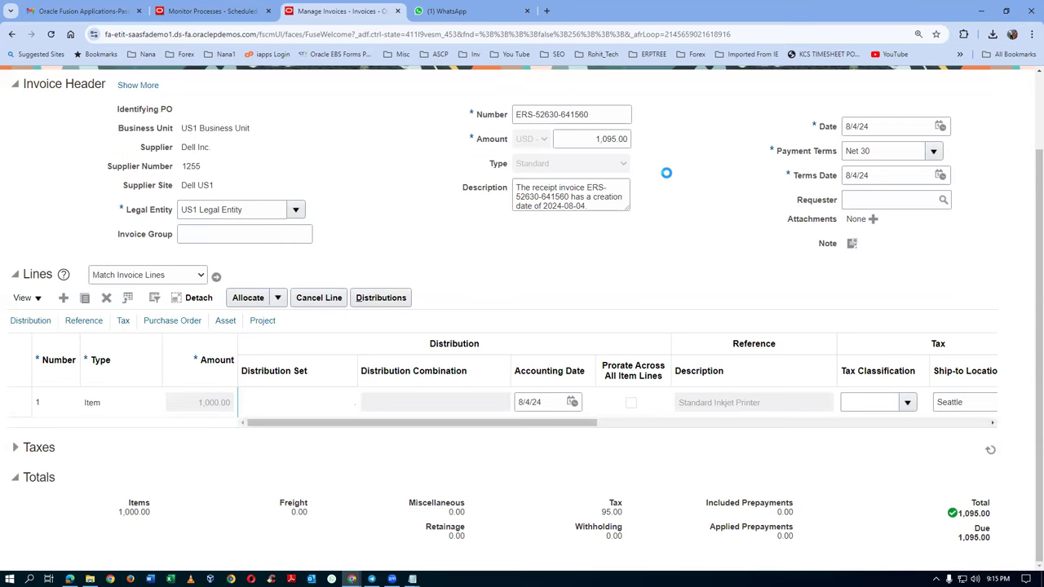
scroll(667, 173, up, 2)
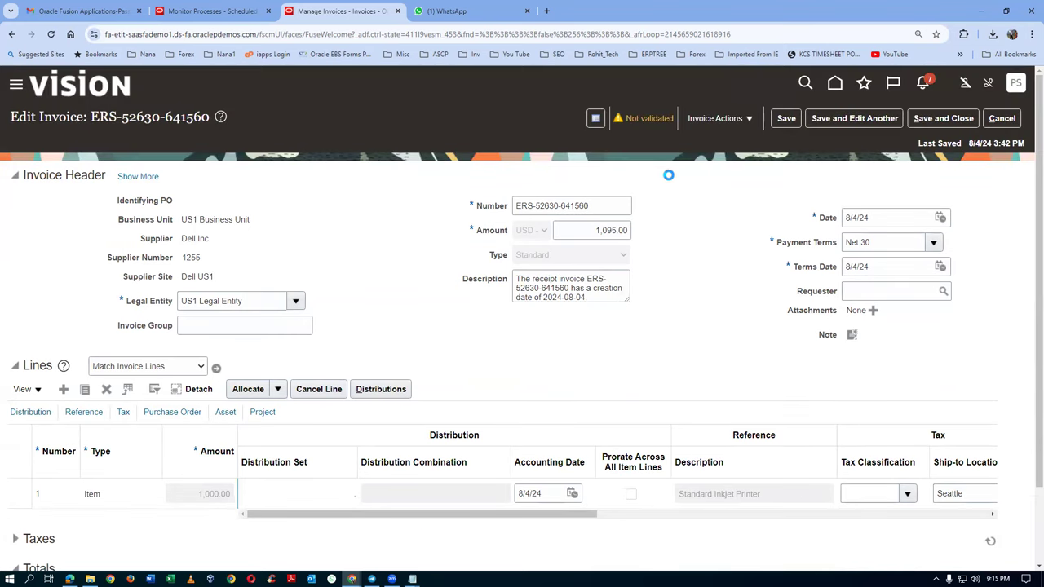
click(712, 119)
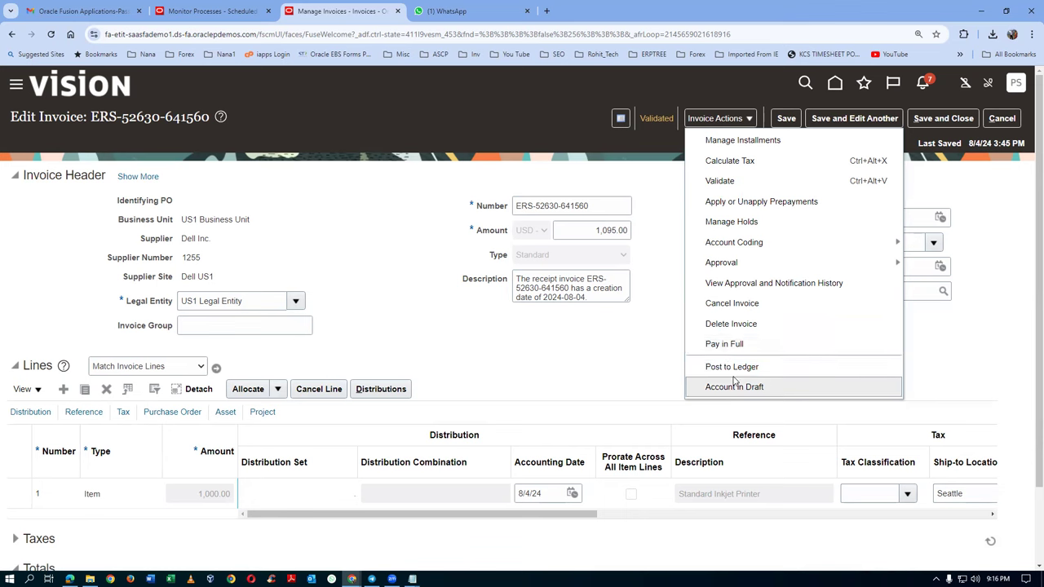
click(661, 195)
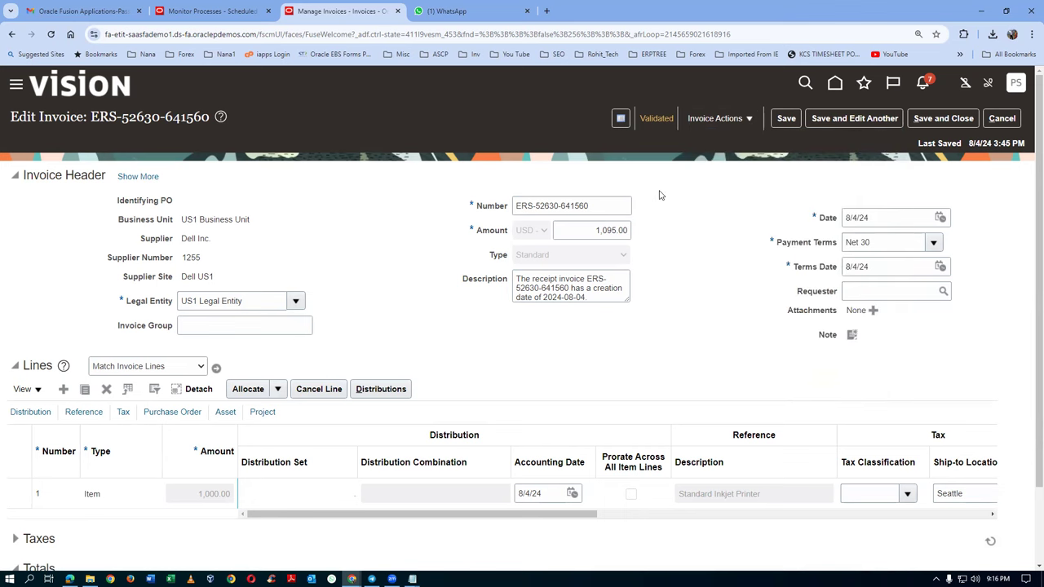
click(723, 121)
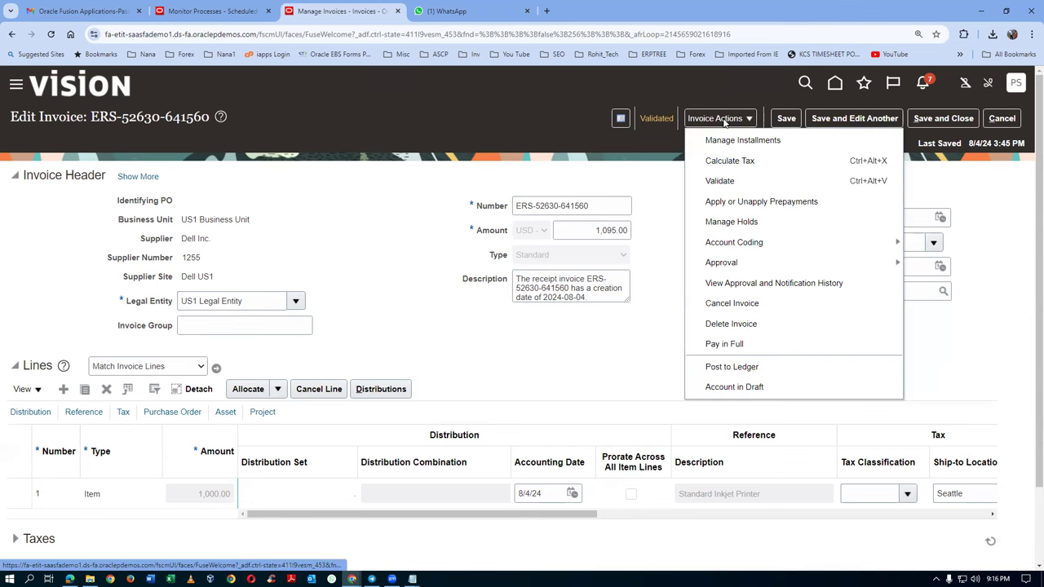
click(658, 121)
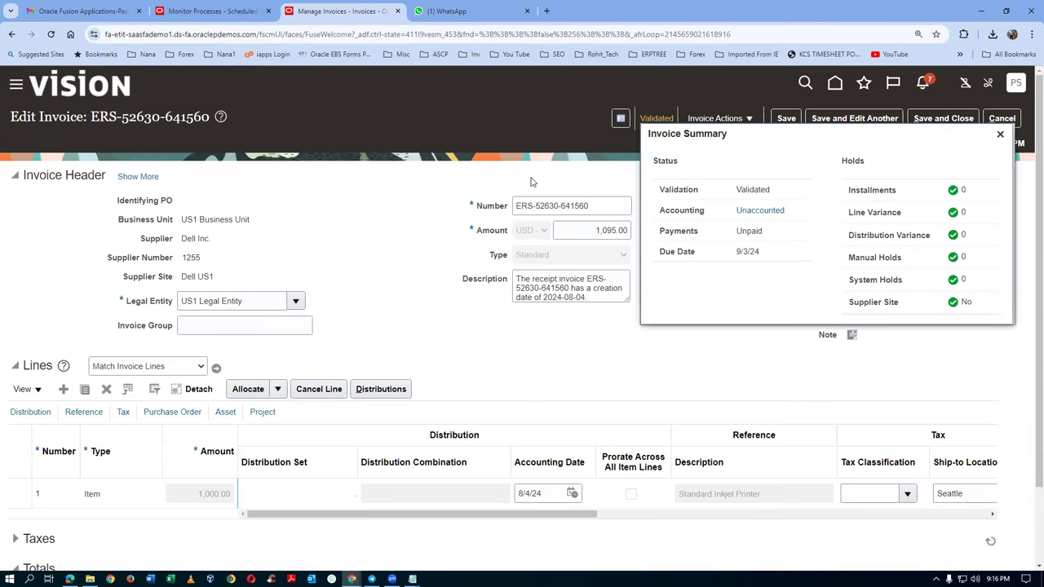
Step: Post the invoice to the ledger, acknowledge the accounting confirmation, and close the summary
click(716, 119)
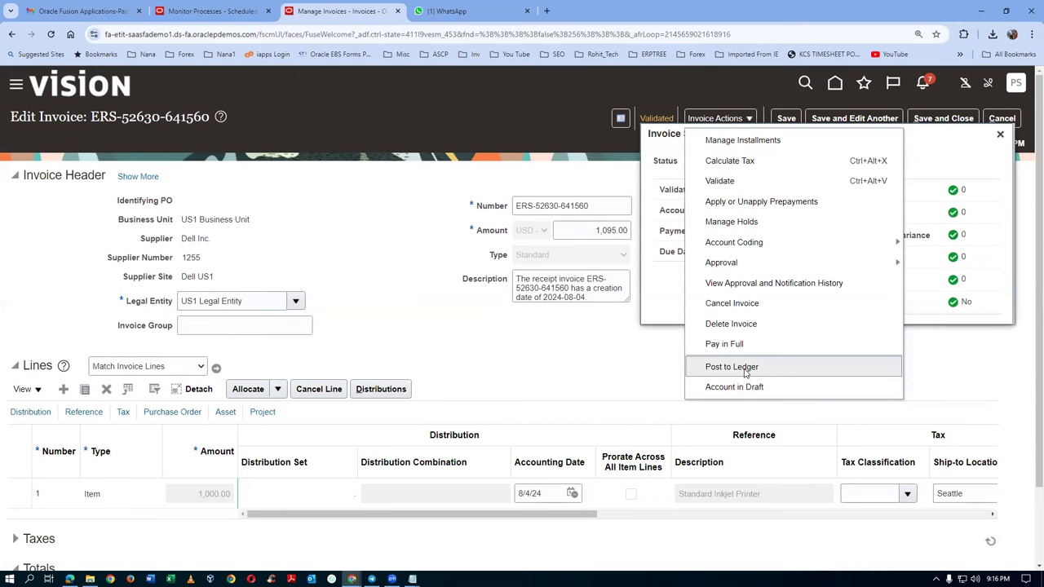
click(745, 372)
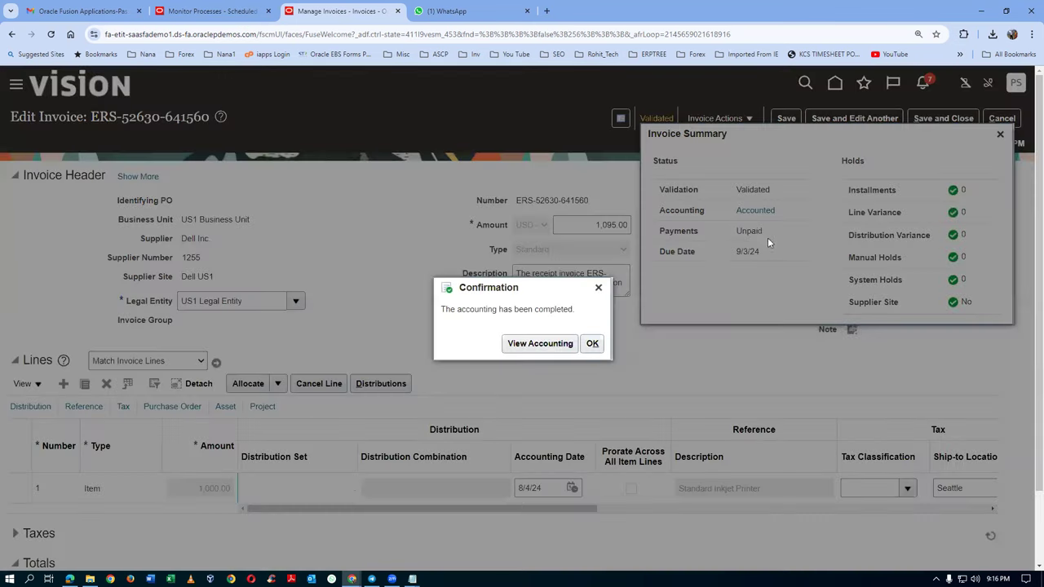
click(592, 343)
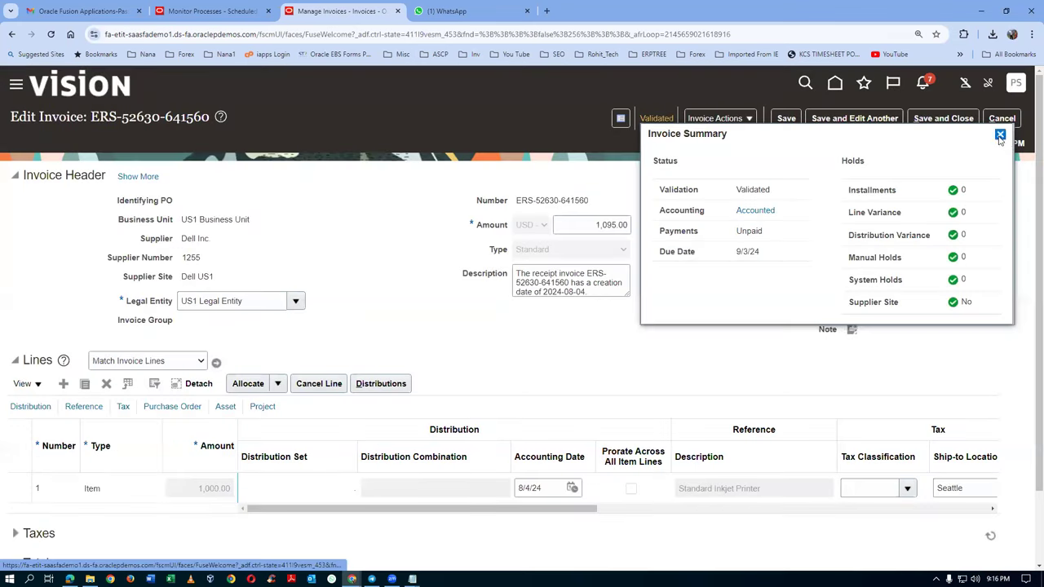
click(1000, 135)
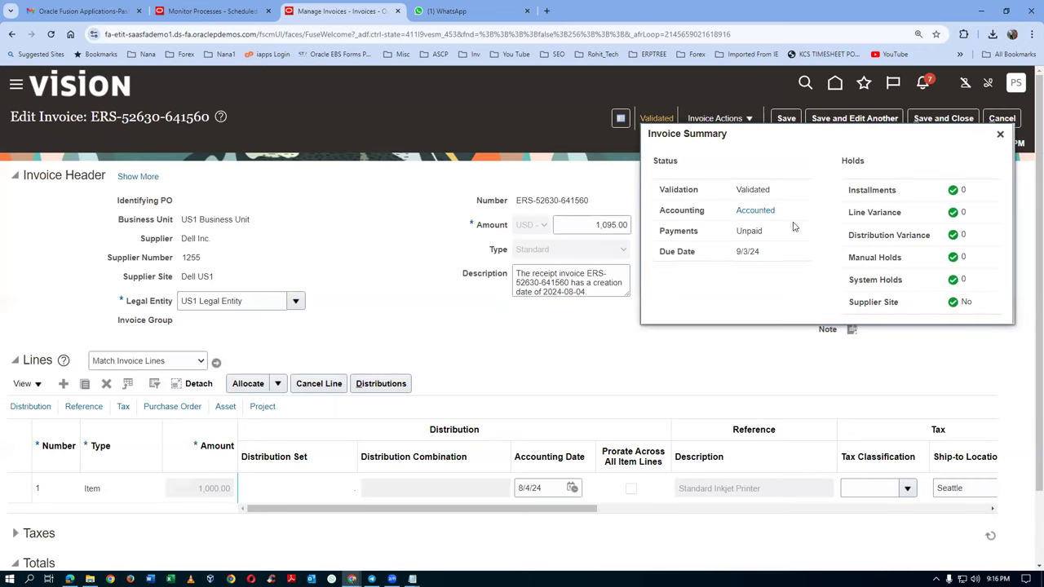
click(1000, 135)
click(716, 119)
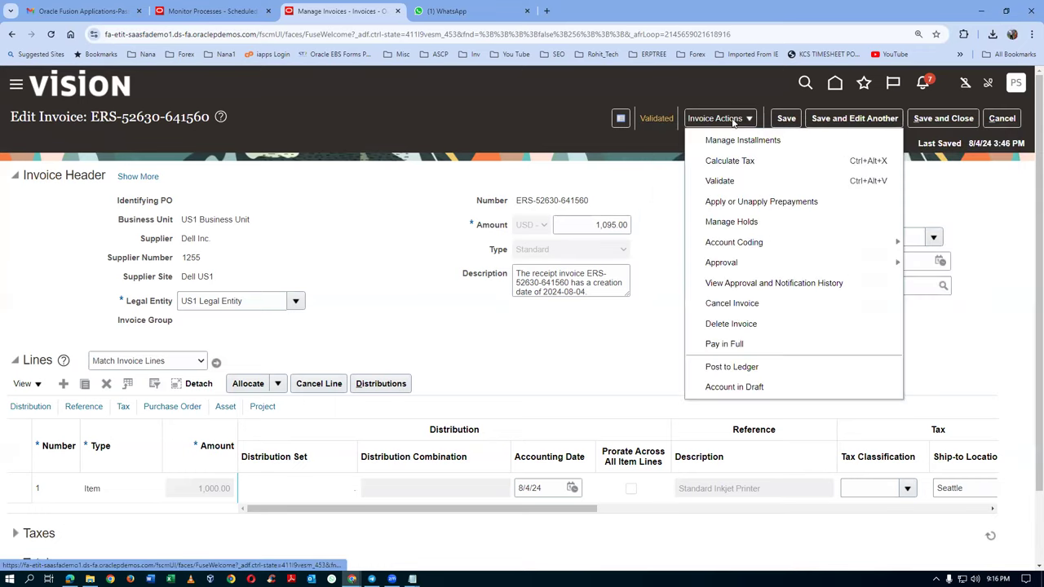
Step: Start paying the invoice in full from bank account BofA-2869
click(748, 345)
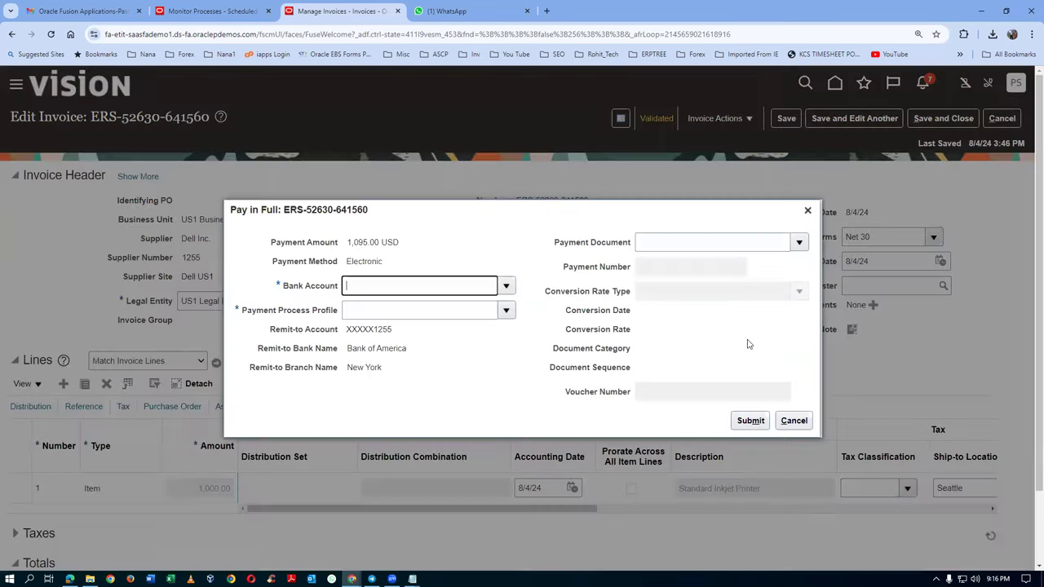
click(506, 286)
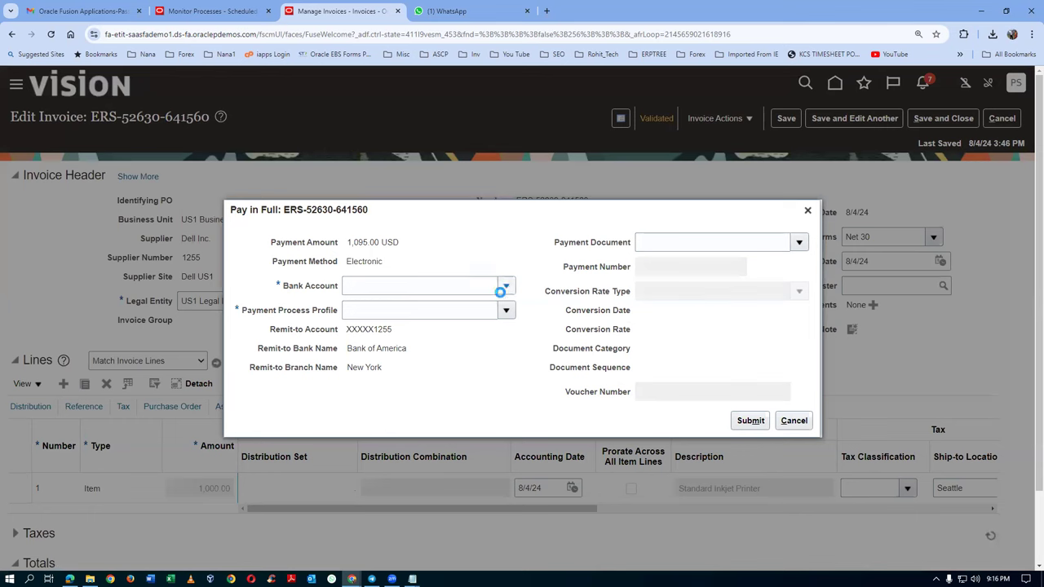
click(405, 311)
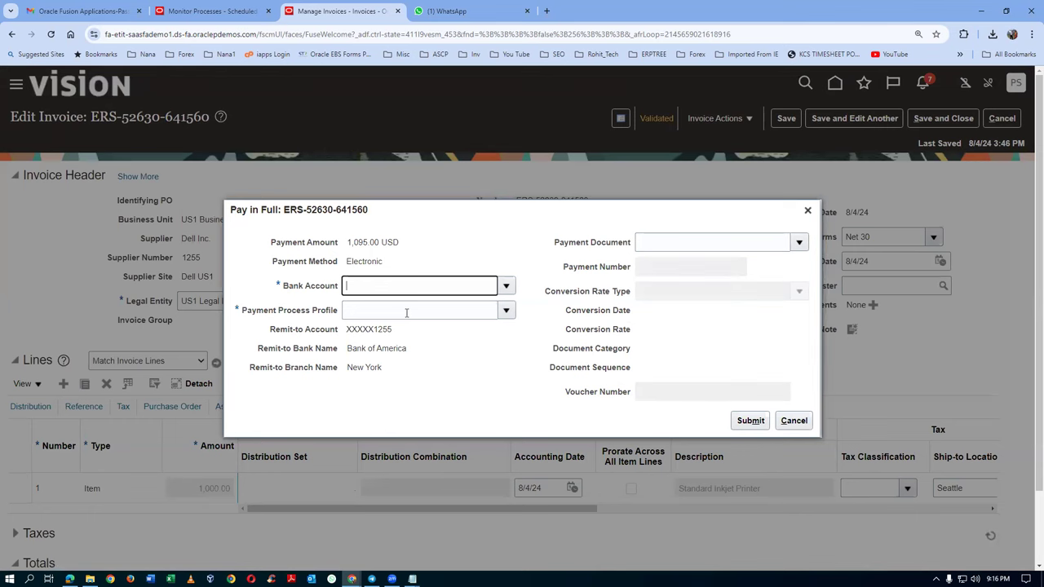
click(506, 310)
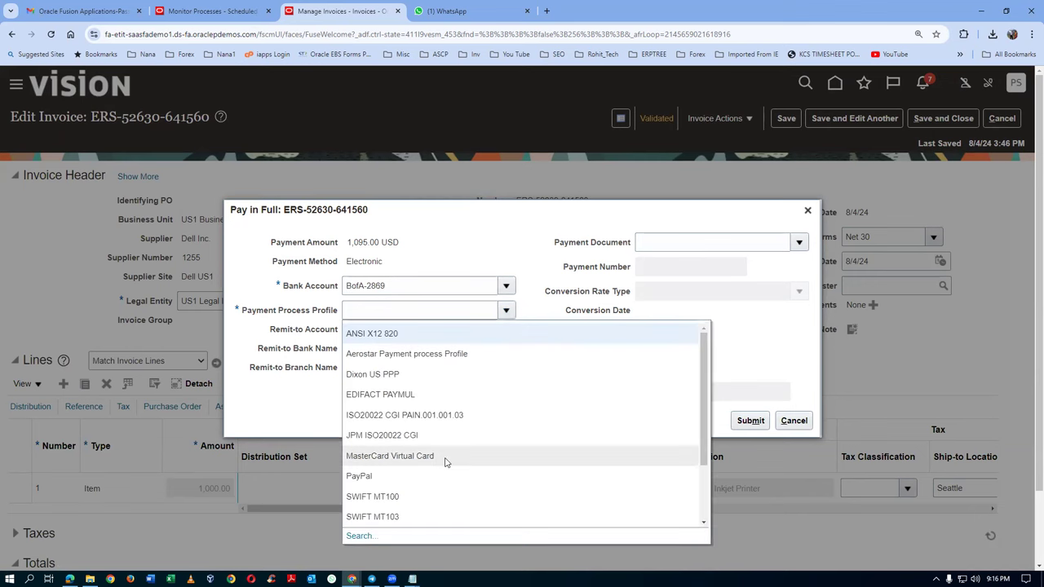
scroll(447, 462, down, 1)
scroll(447, 462, down, 3)
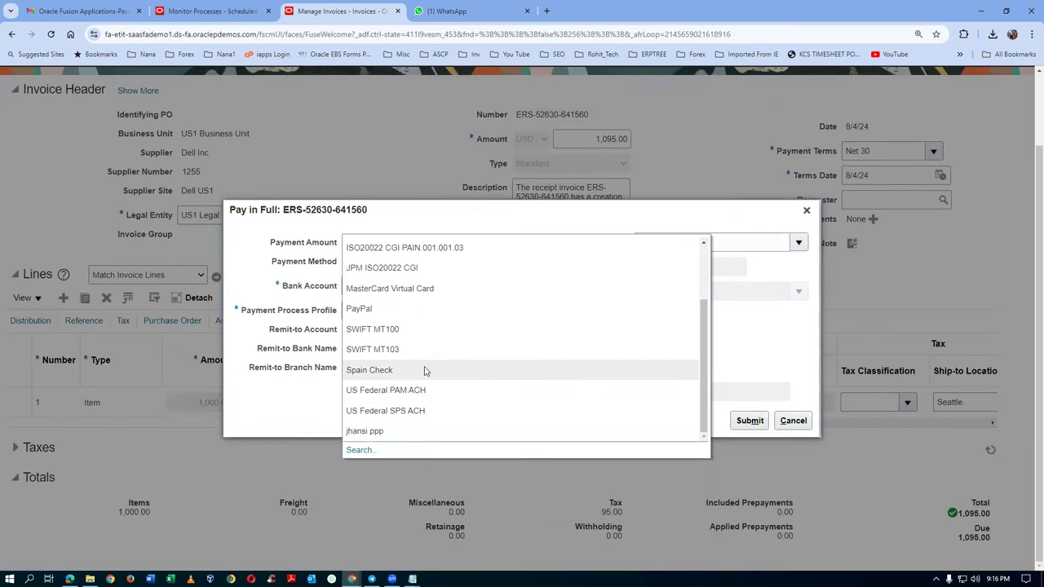
scroll(424, 371, up, 5)
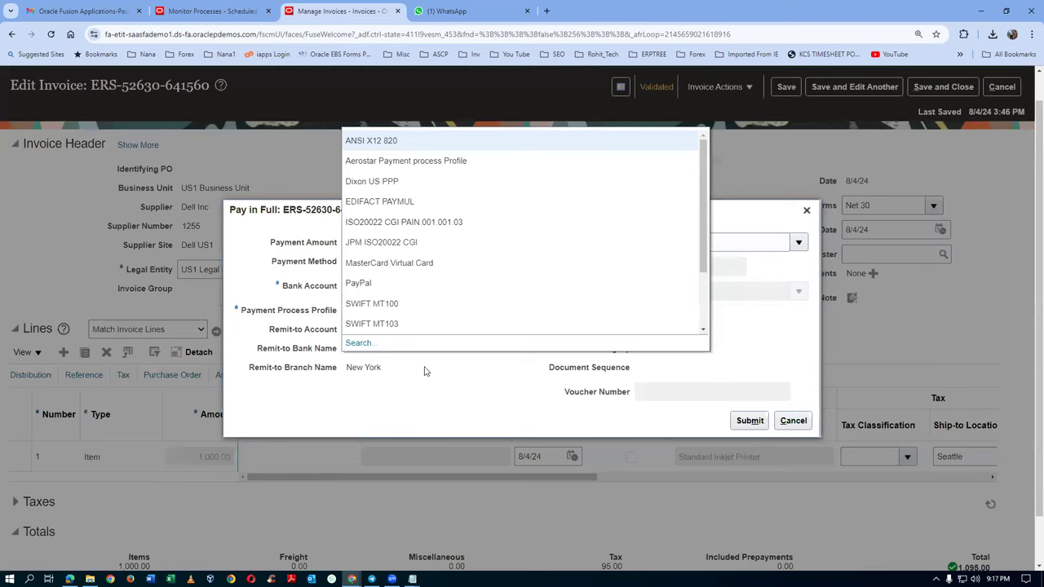
Step: Search the payment process profiles, then choose US Federal PAM ACH
click(358, 343)
click(462, 278)
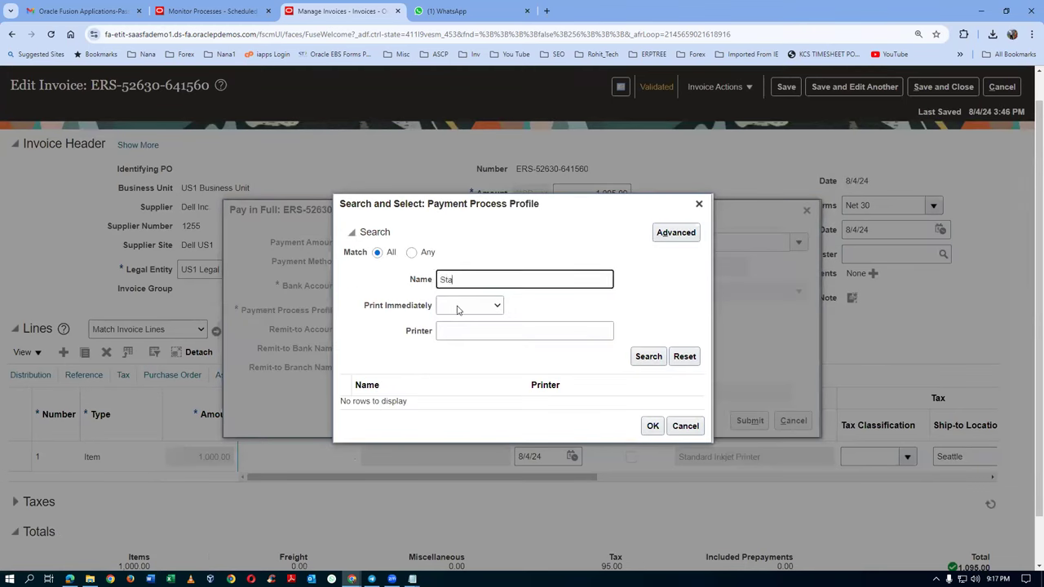
click(650, 357)
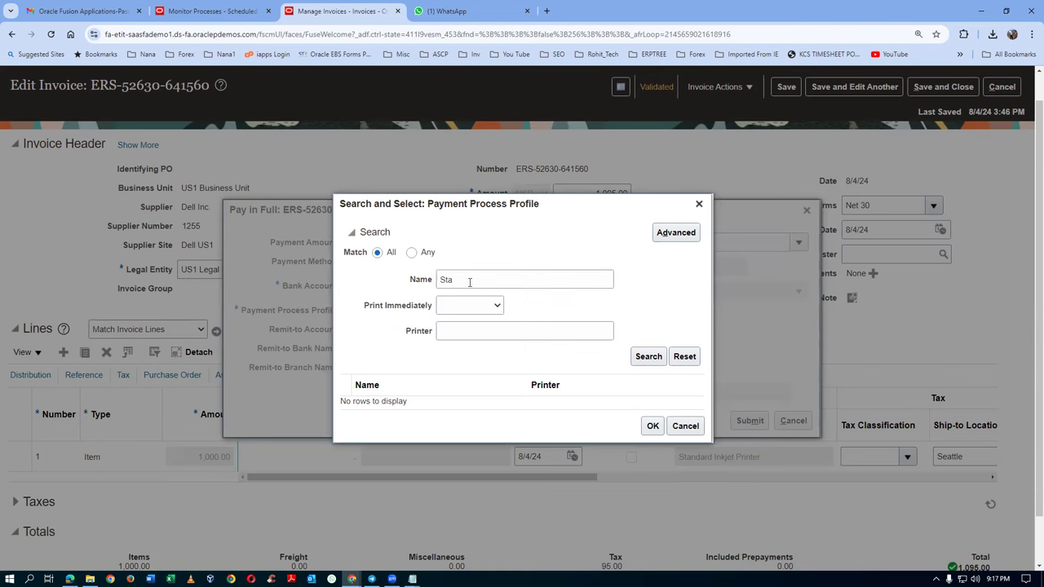
key(BackSpace)
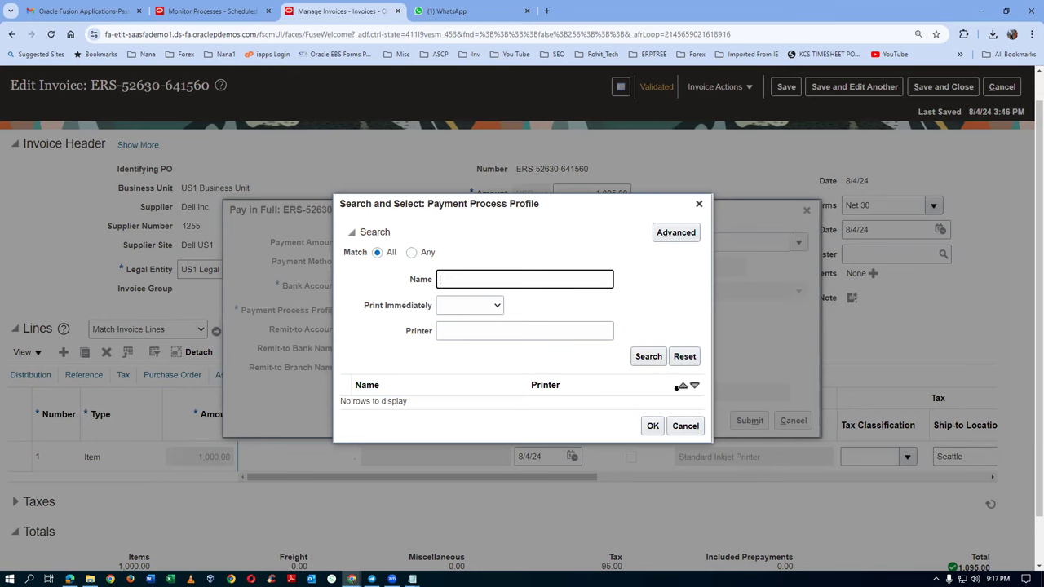
click(685, 426)
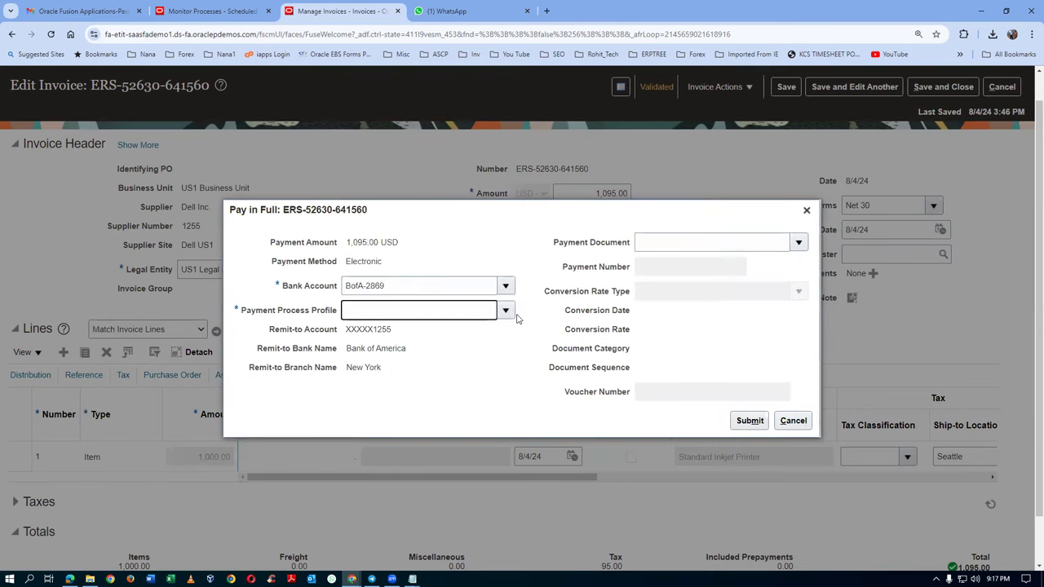
click(504, 311)
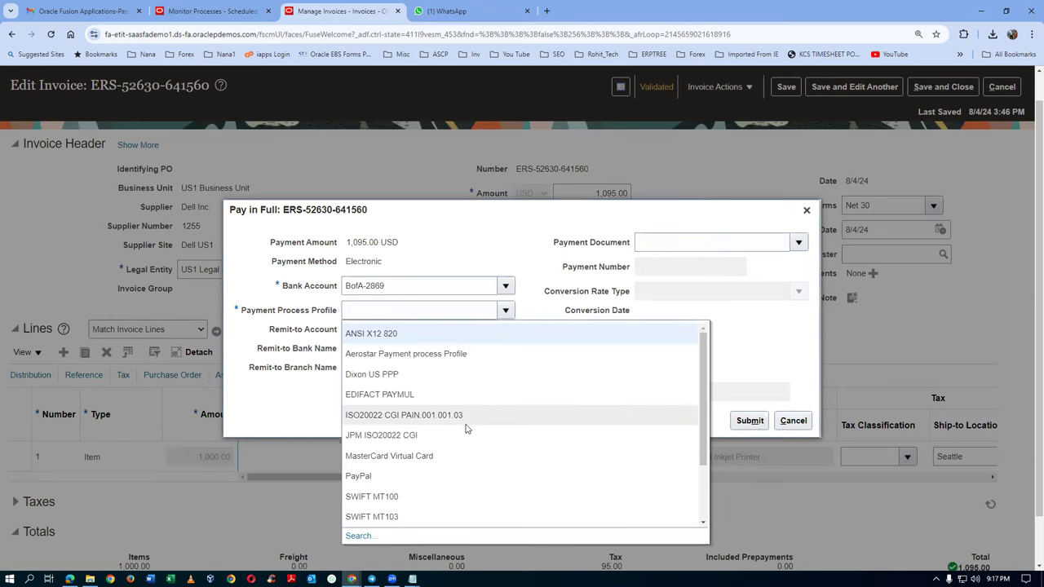
scroll(472, 464, down, 1)
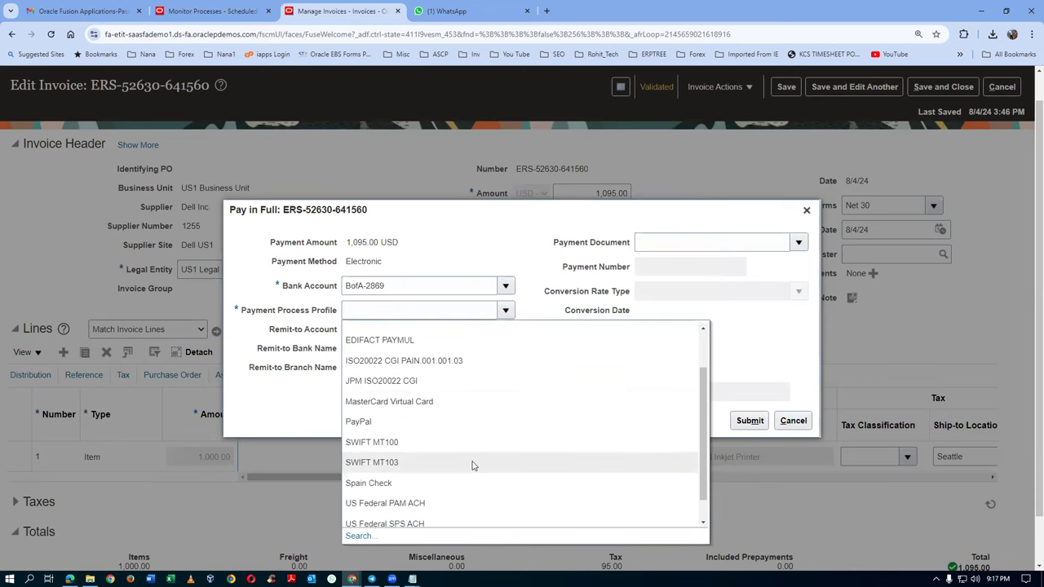
scroll(472, 465, down, 2)
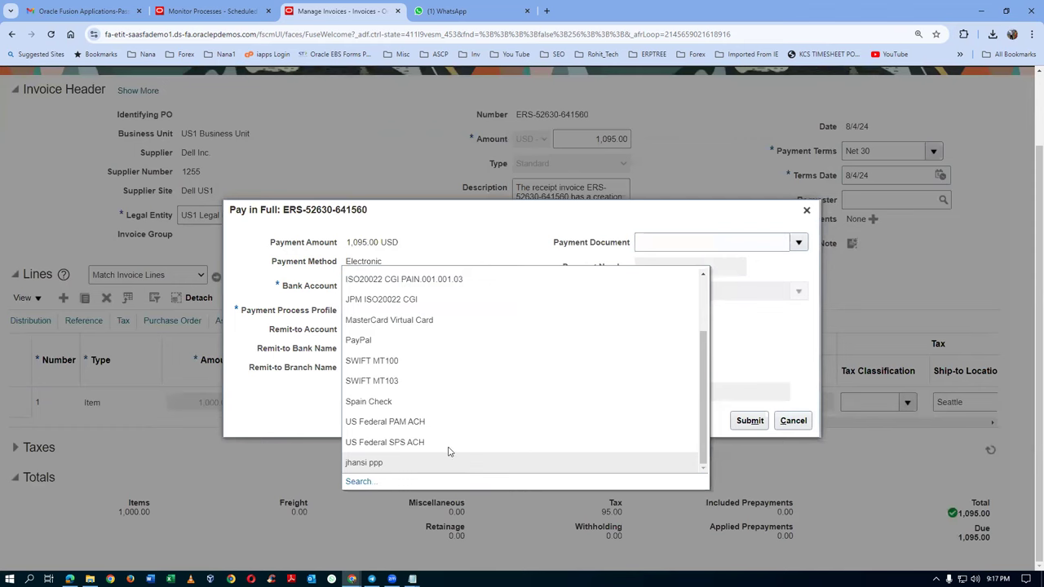
click(437, 421)
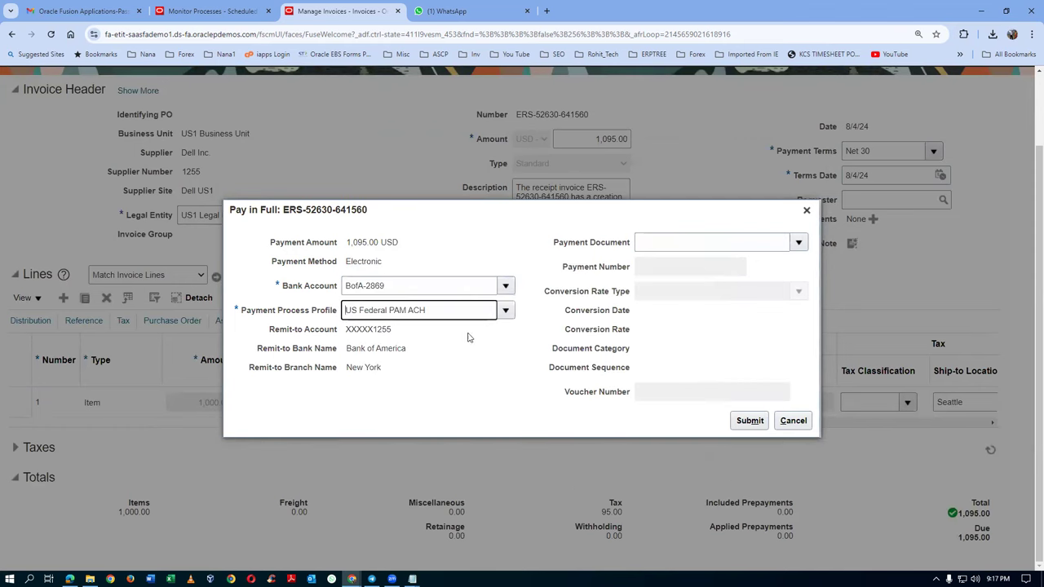
Step: Finding no payment documents, switch the profile to ANSI X12 820, then Aerostar Payment process Profile
click(800, 243)
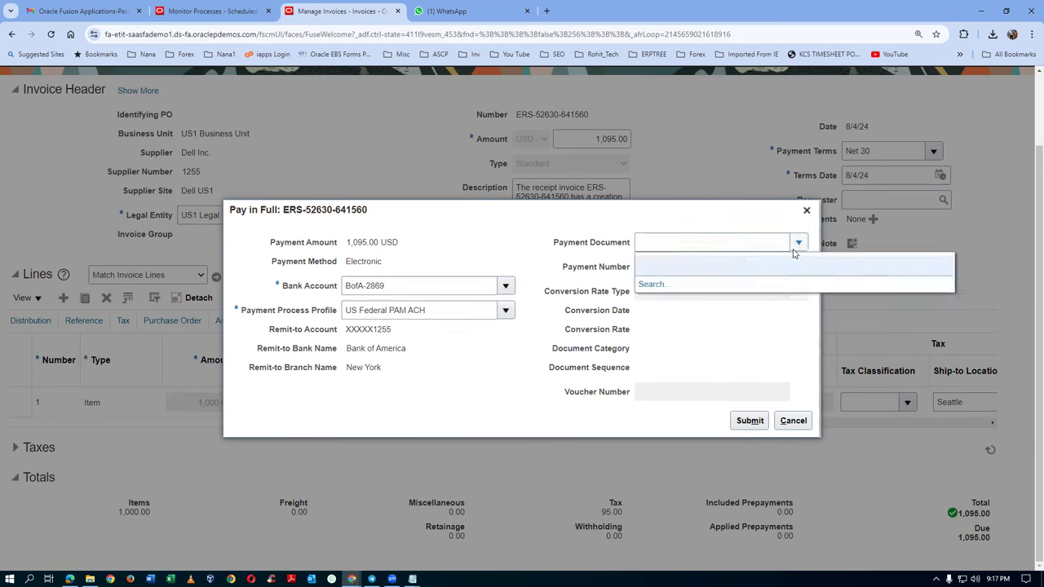
click(498, 311)
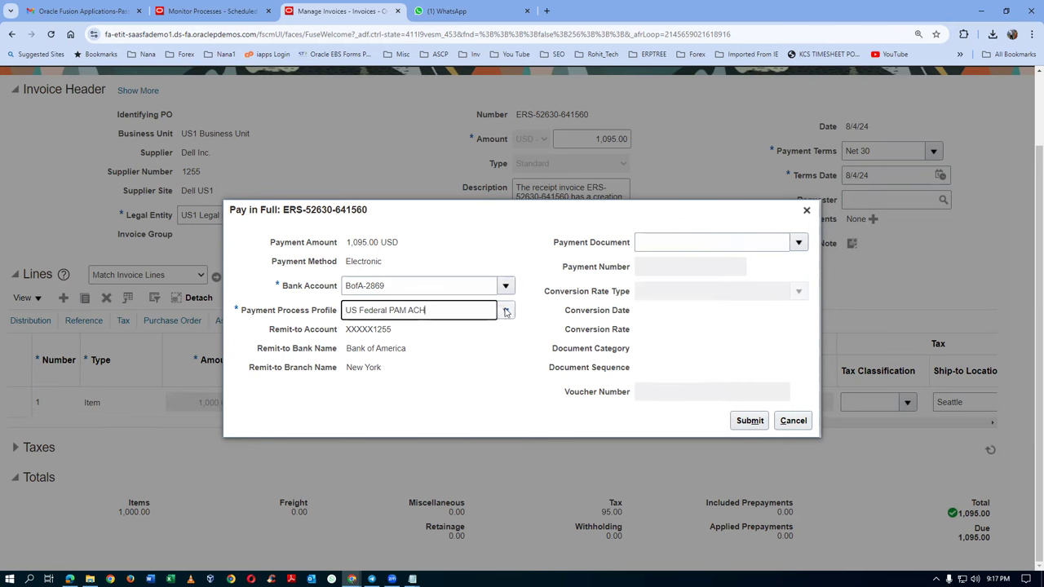
click(497, 347)
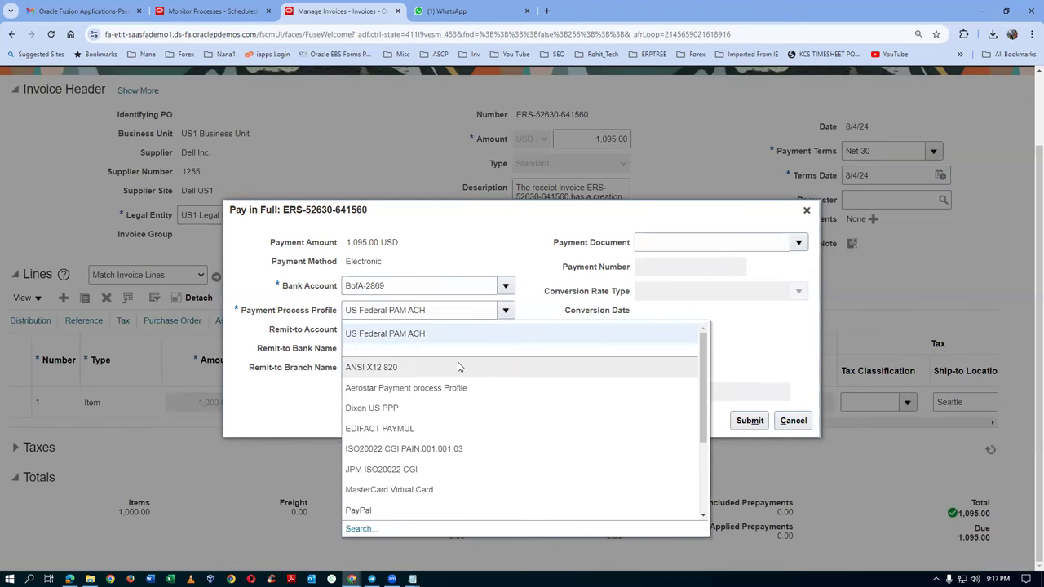
click(459, 367)
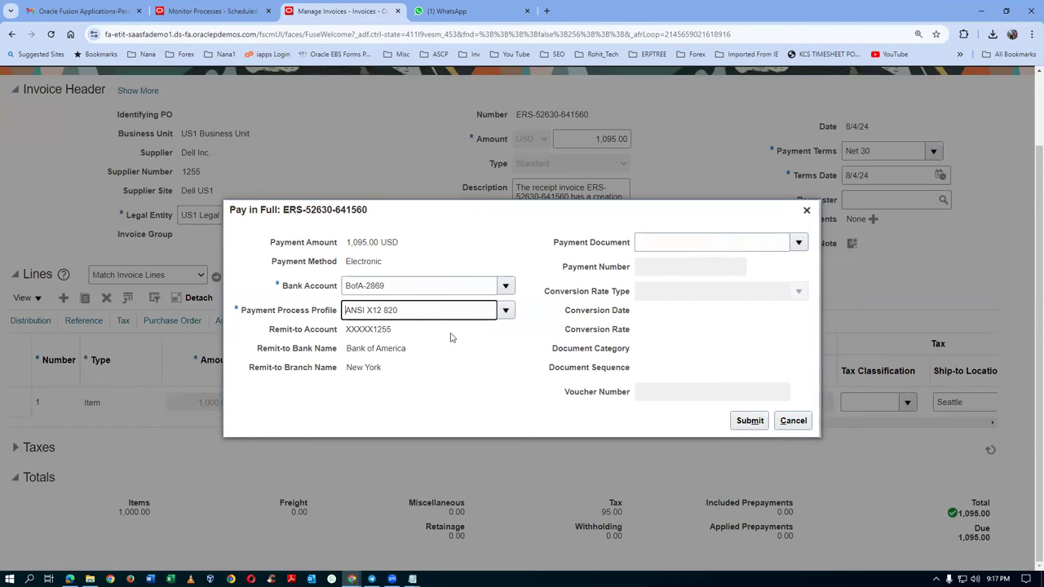
click(798, 242)
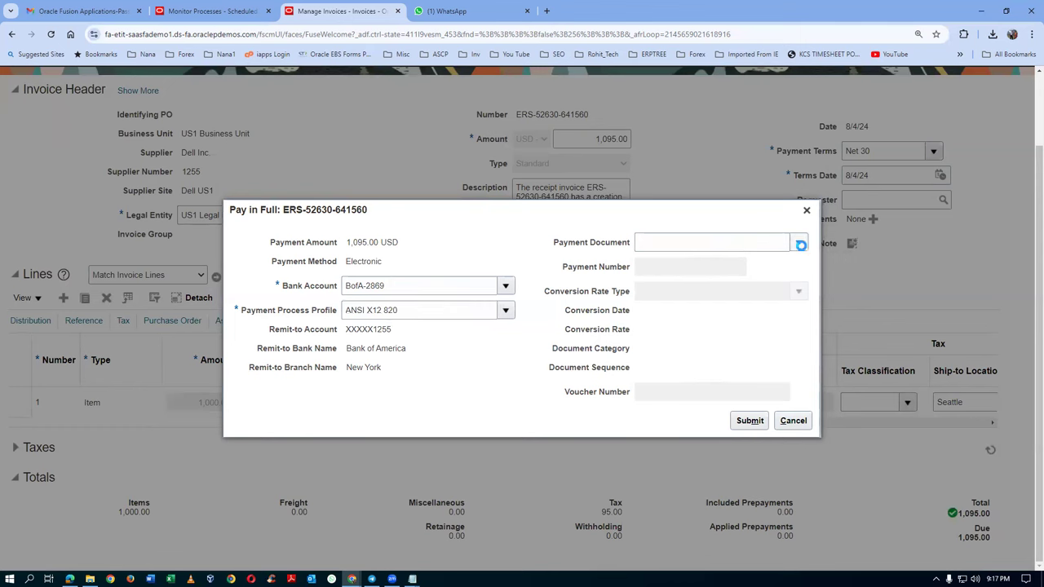
click(435, 311)
click(506, 310)
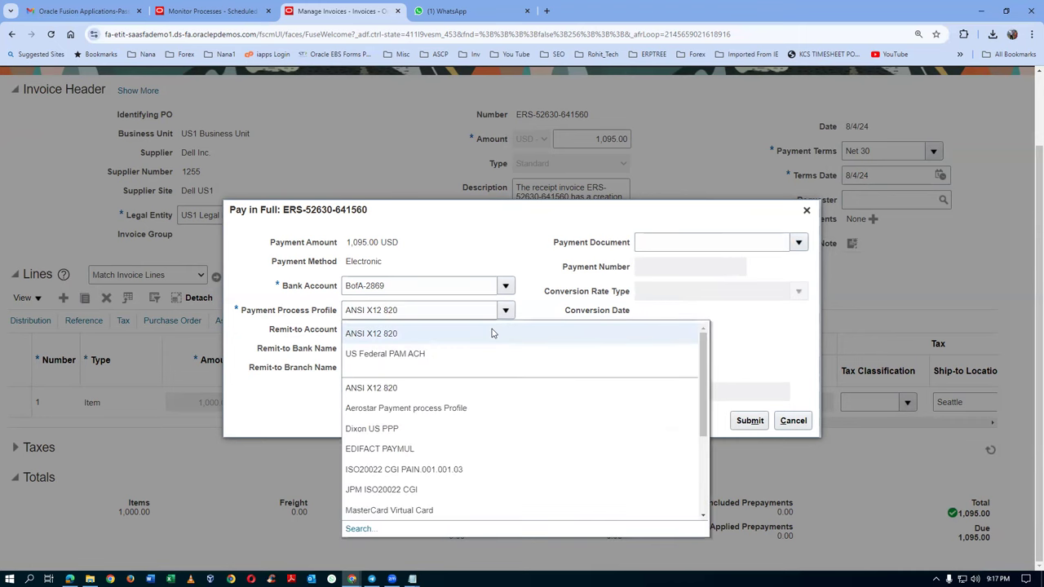
click(481, 408)
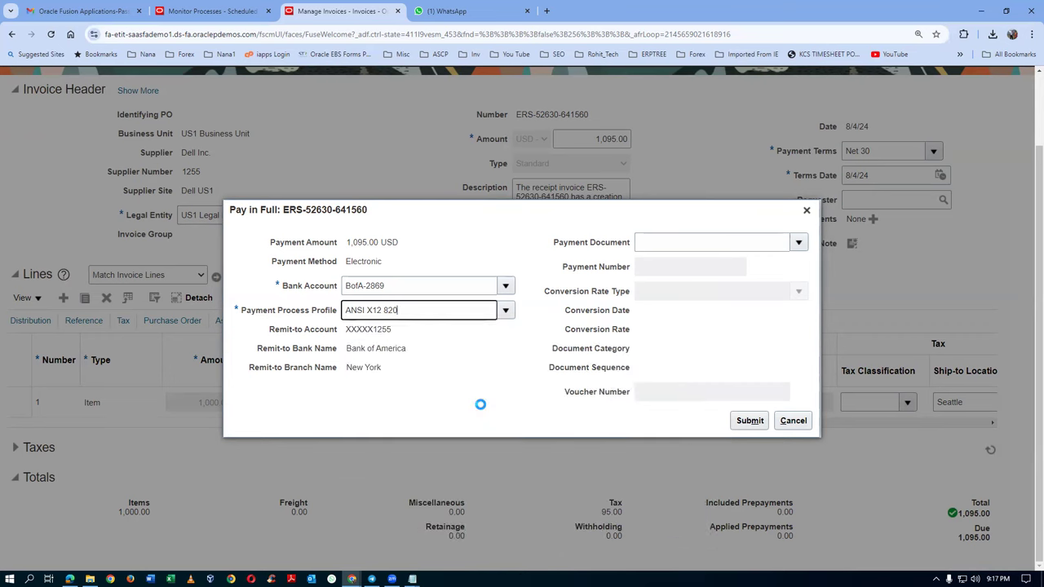
click(798, 244)
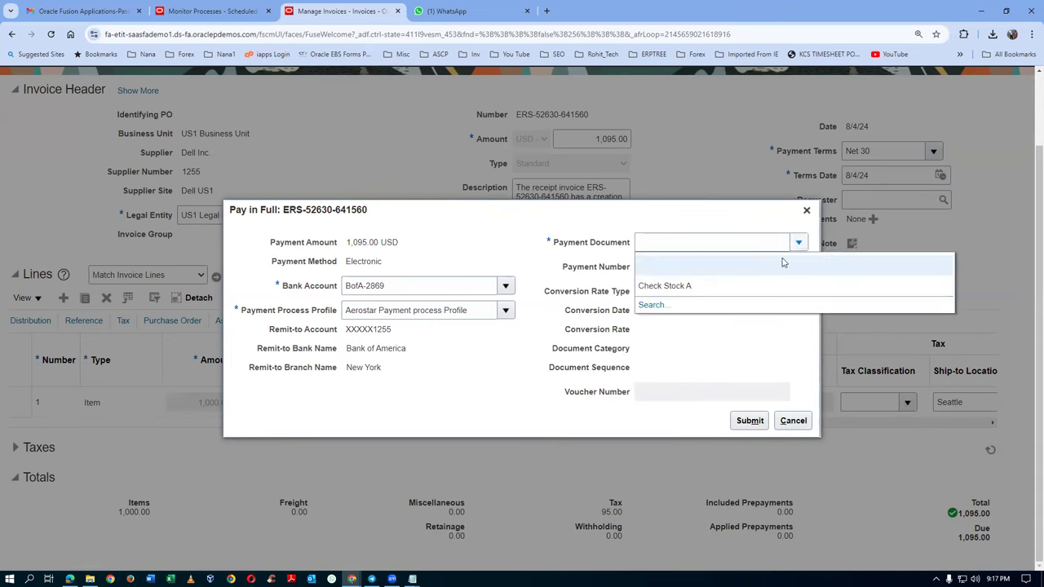
Step: Pay from Check Stock A as payment number 4037 and submit the full payment
click(684, 292)
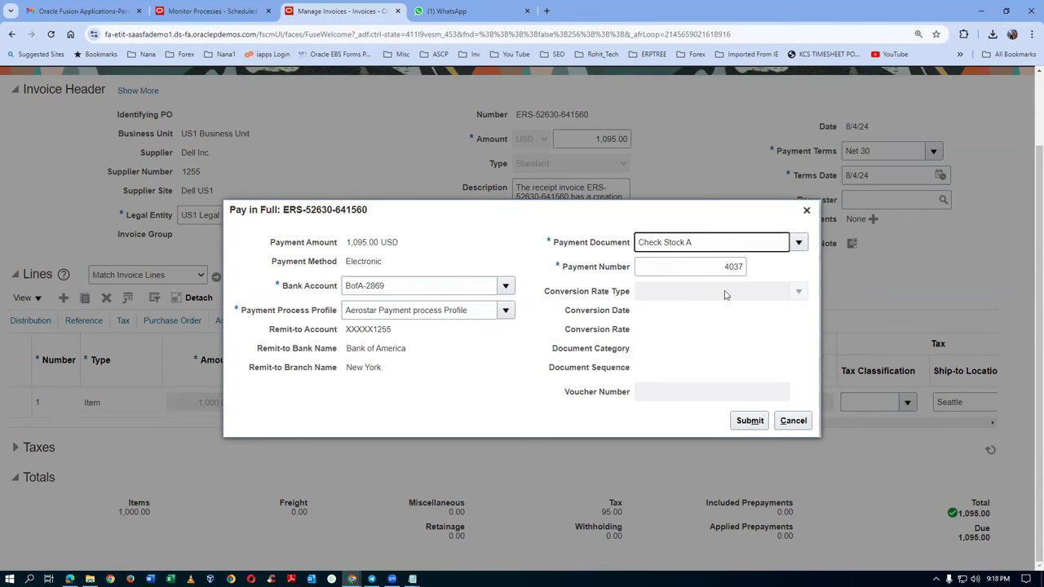
click(743, 419)
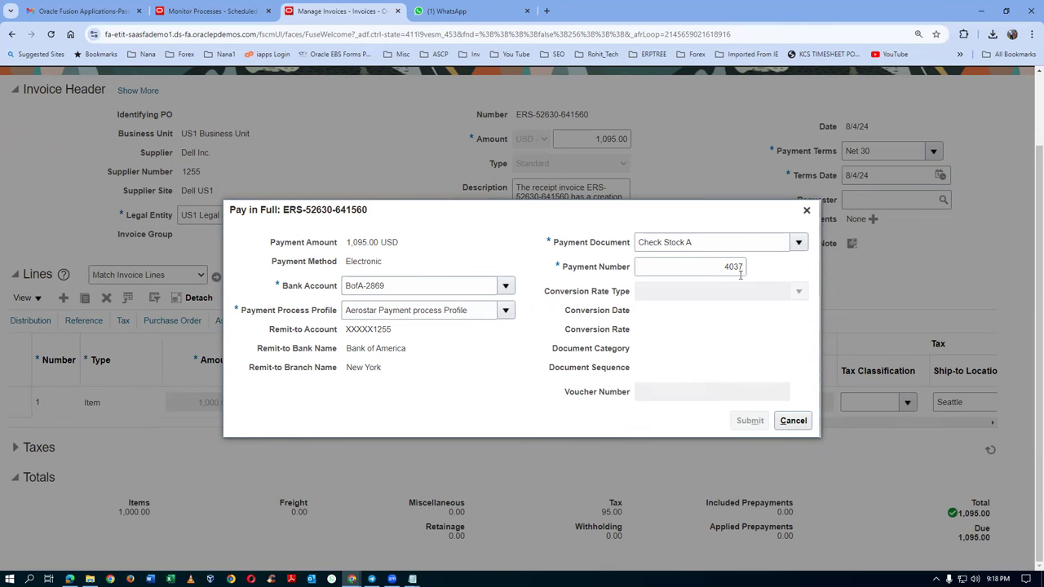
key(alt+Tab)
Step: Note 'payment no' under the invoice, dismiss the payment confirmation, and check the 1,095.00 USD paid summary
click(276, 390)
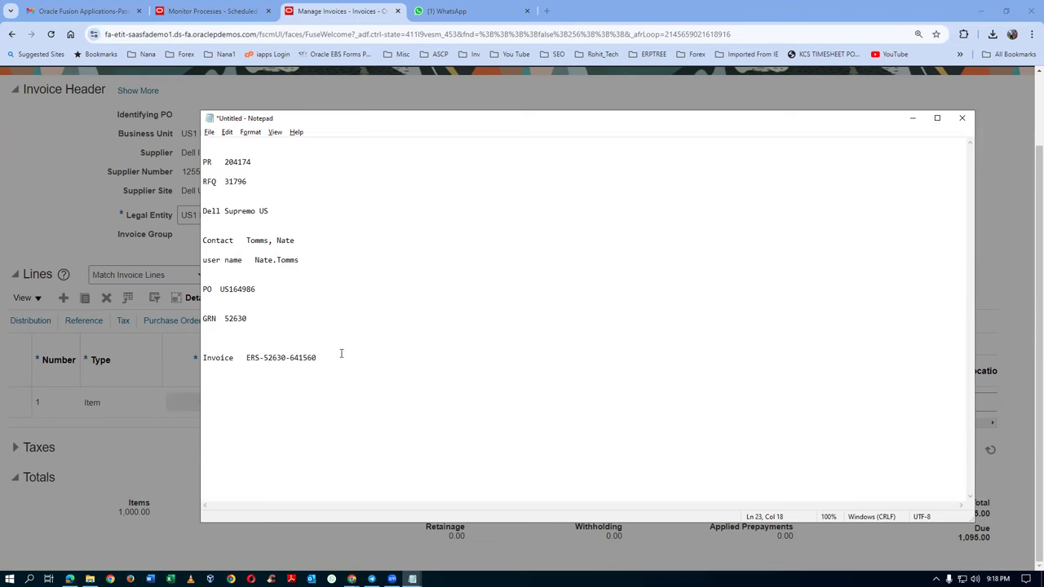
text(pay)
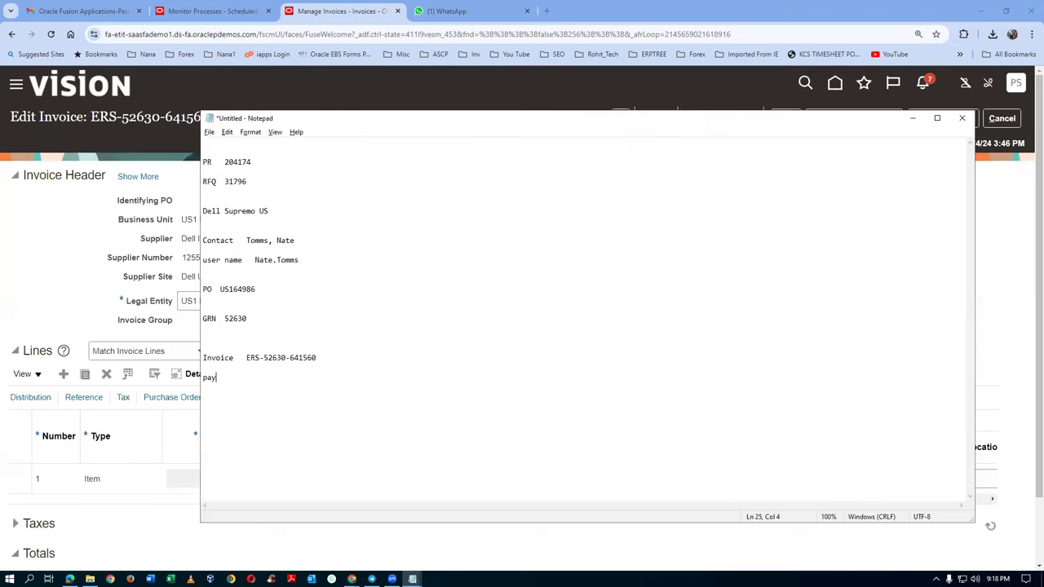
text(ment no. 4037)
key(alt+Tab)
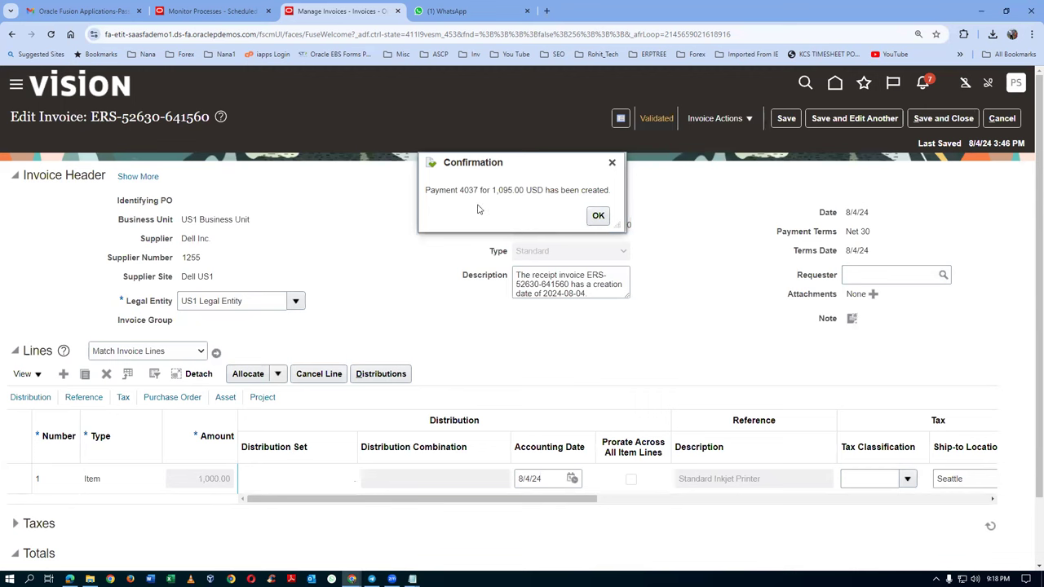
click(601, 217)
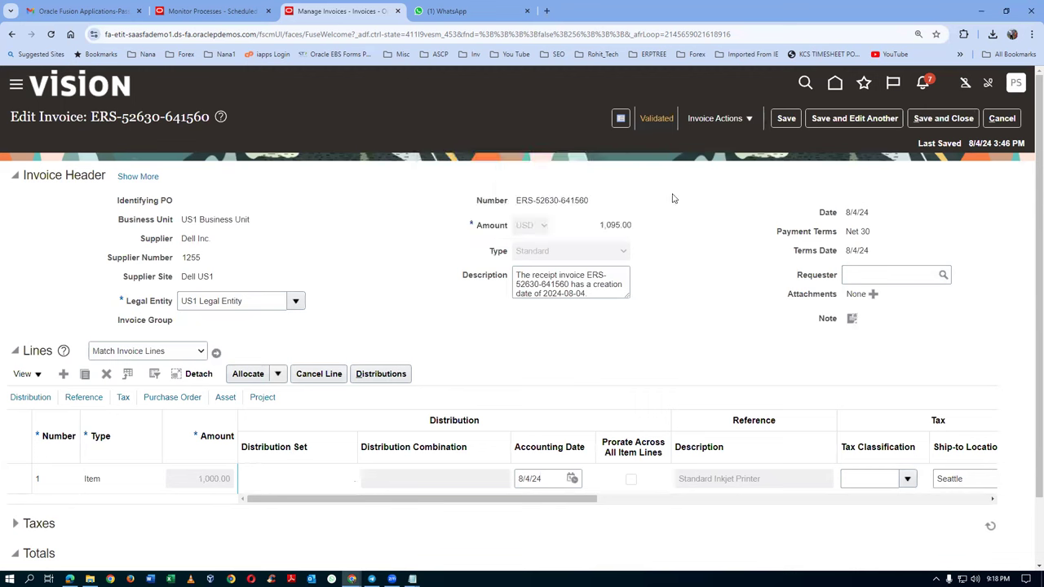
click(717, 119)
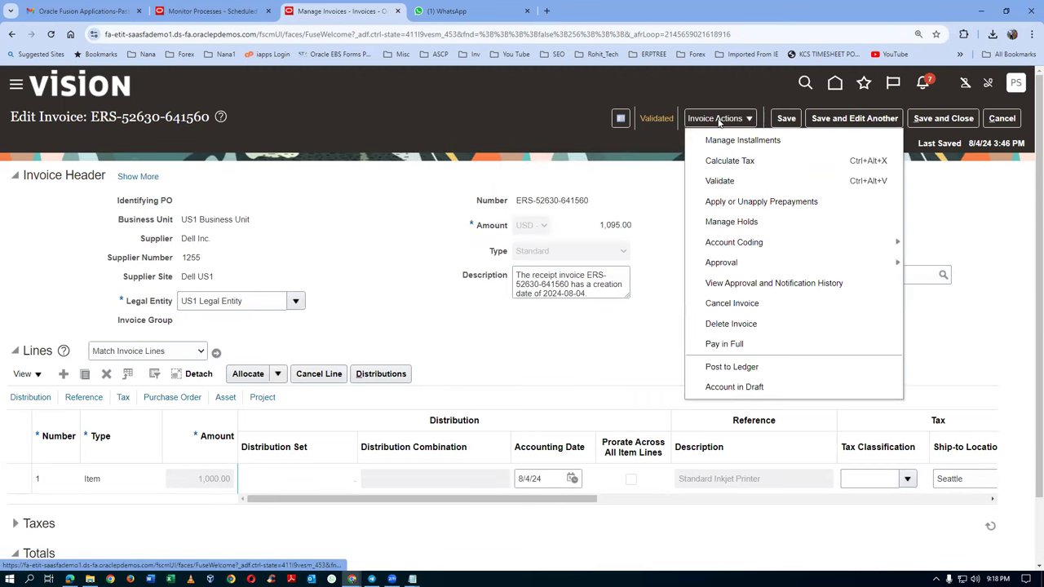
click(719, 180)
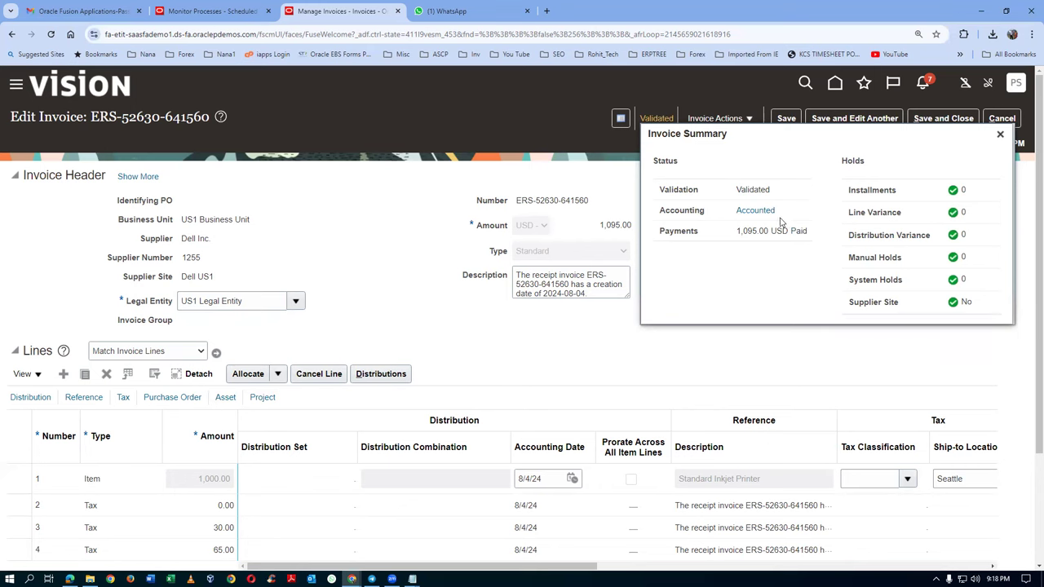
Step: Duplicate the invoice page into a new browser tab
right_click(356, 13)
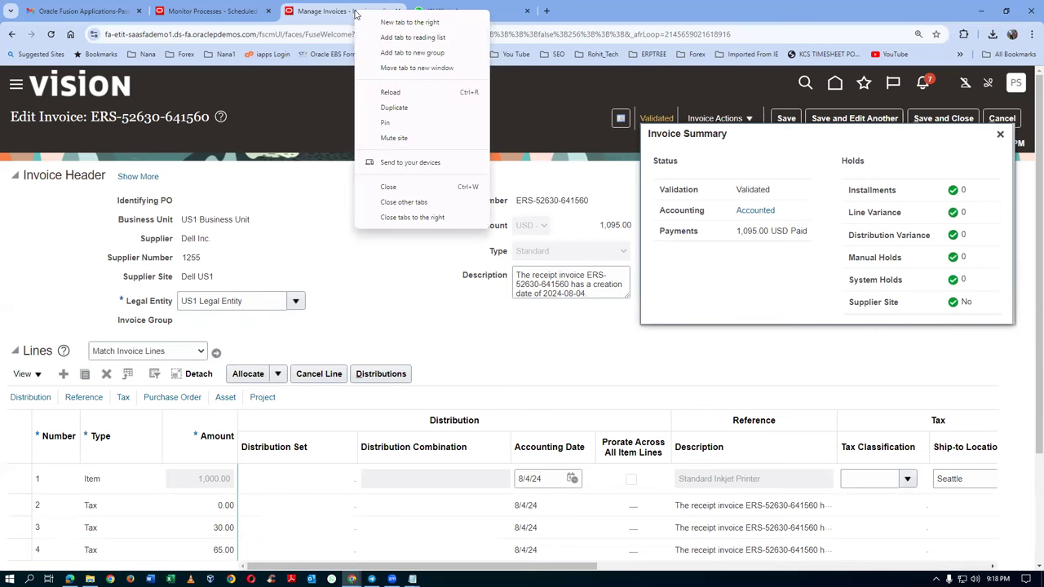
click(399, 107)
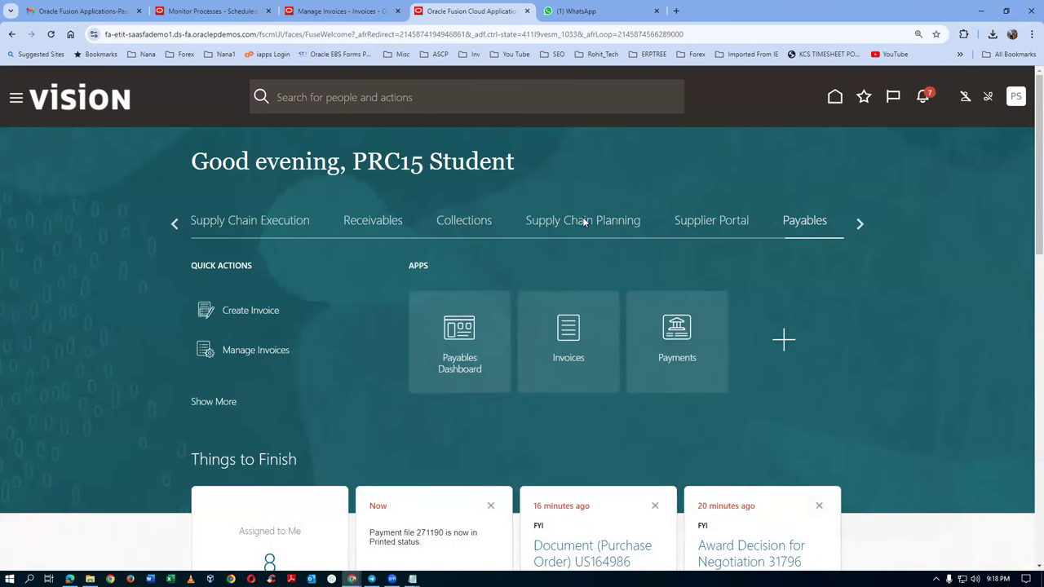
scroll(324, 408, down, 2)
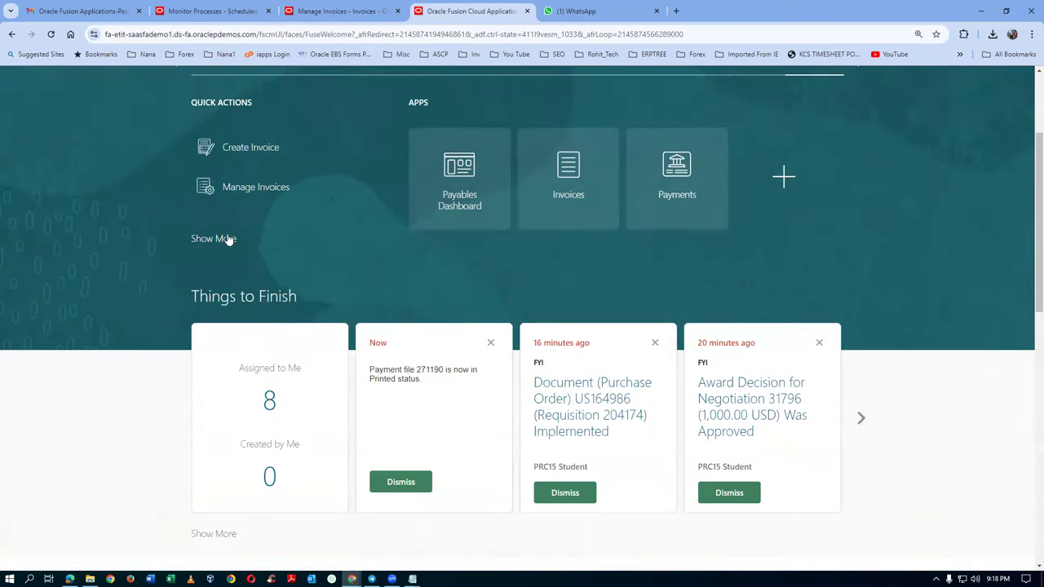
click(226, 237)
scroll(456, 297, up, 2)
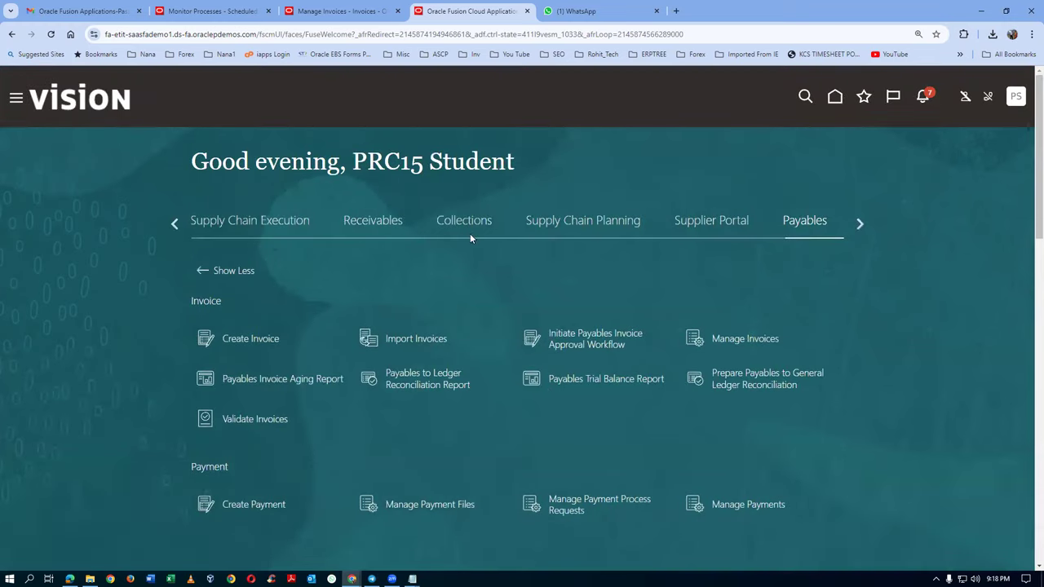
Step: Switch to the Procurement area and open Manage Requisitions
click(173, 225)
click(174, 225)
click(174, 225)
click(174, 225)
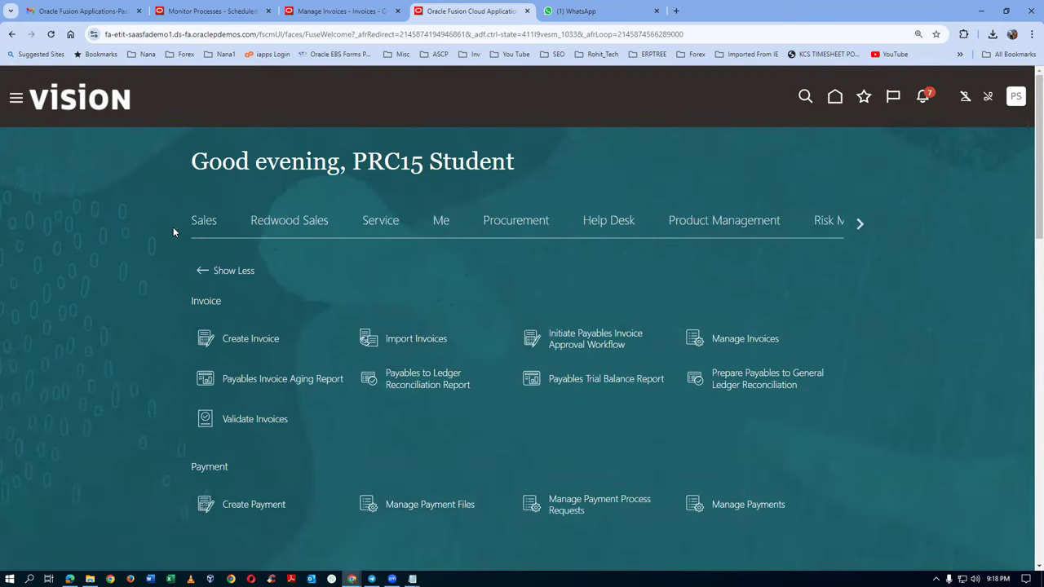
click(533, 222)
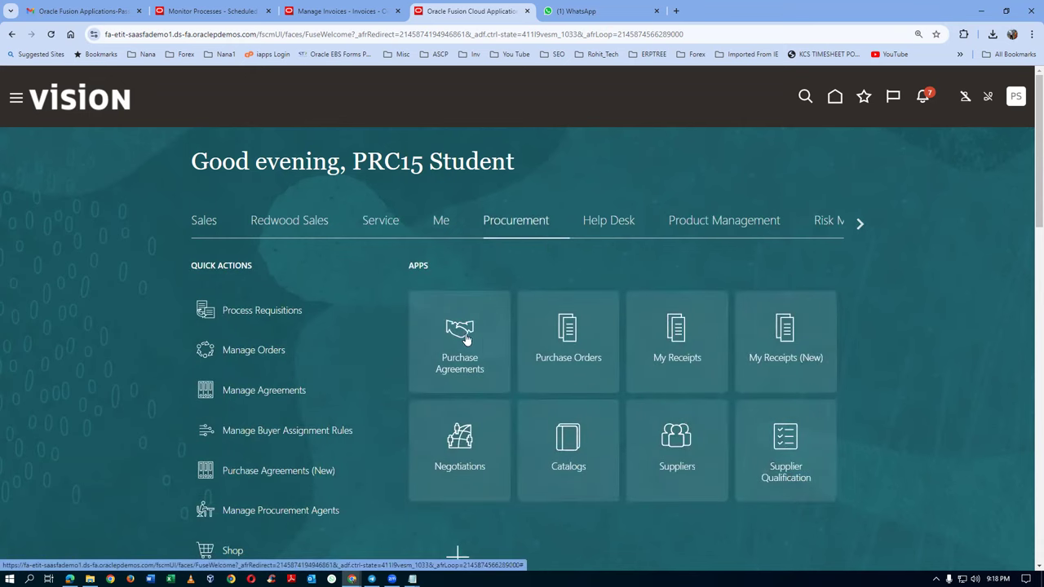
scroll(359, 380, down, 2)
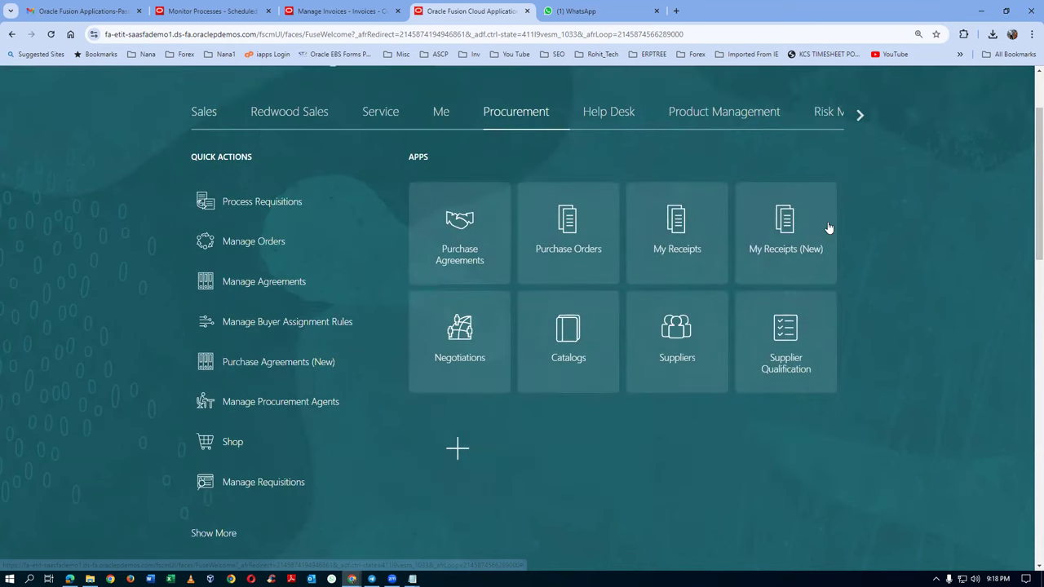
click(827, 236)
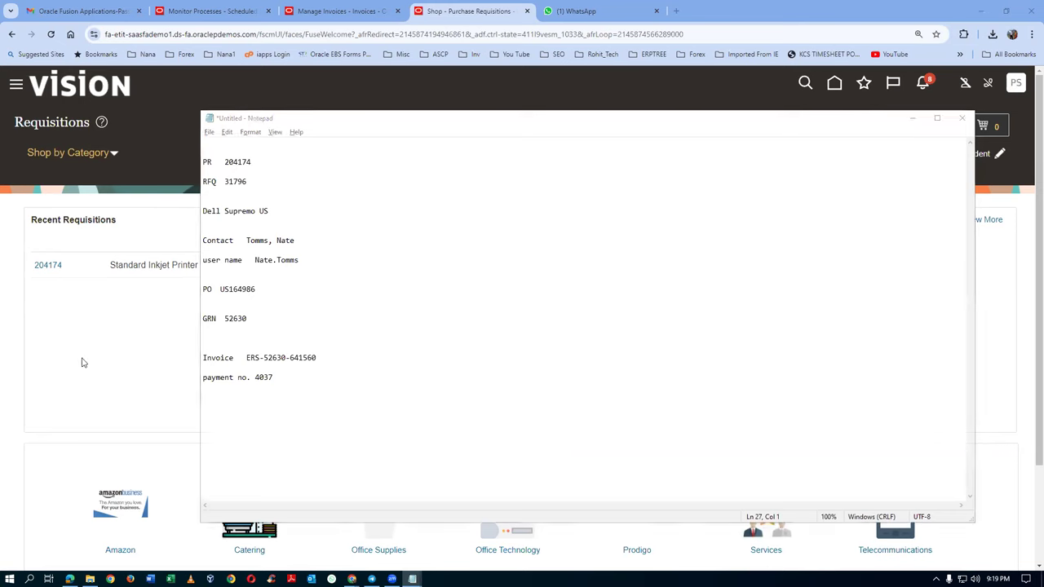
Step: Open requisition 204174's line 1 life cycle and drill into receipt 52630
click(48, 265)
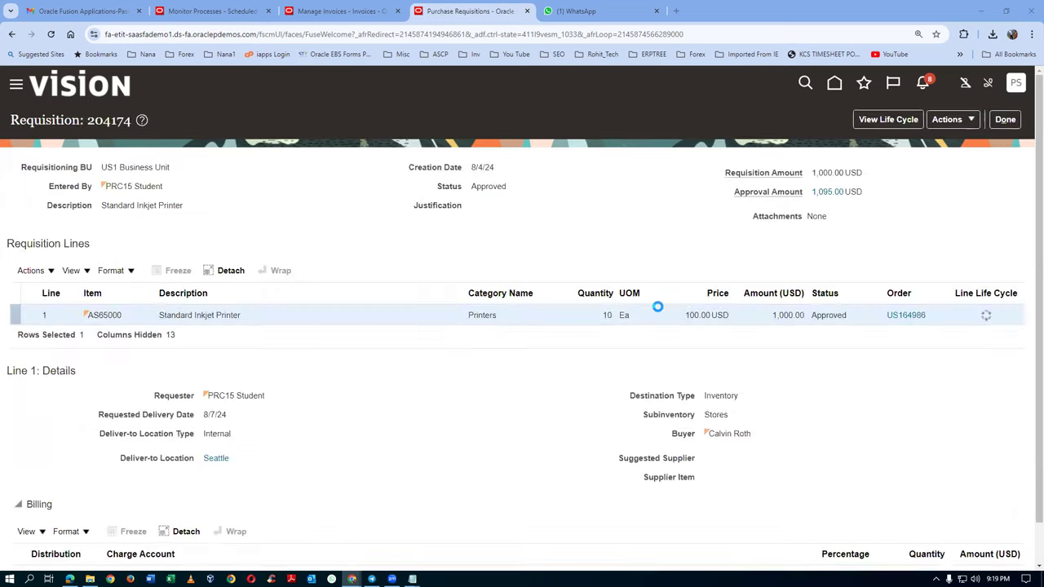
click(987, 315)
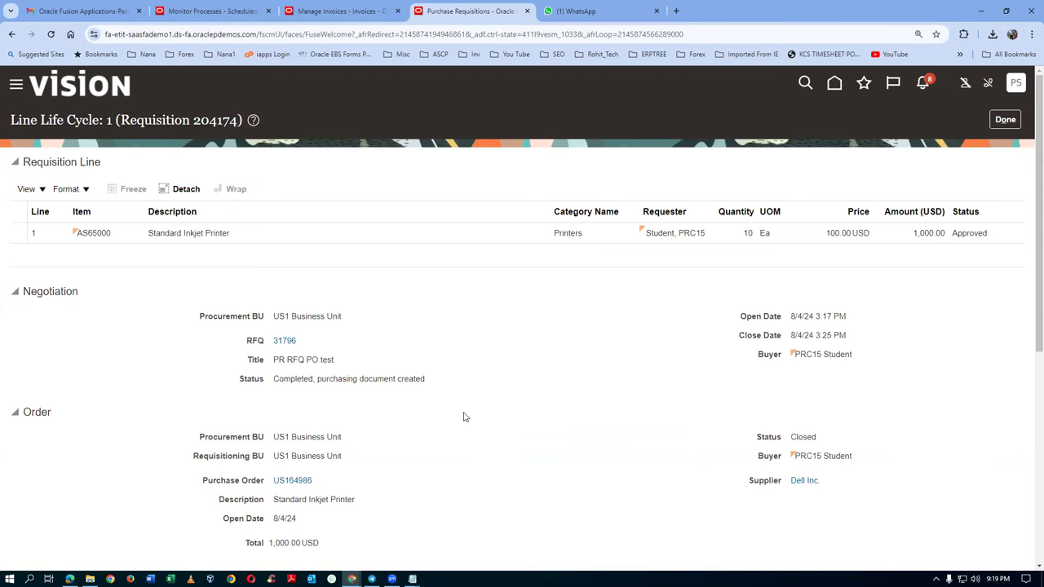
scroll(463, 417, down, 4)
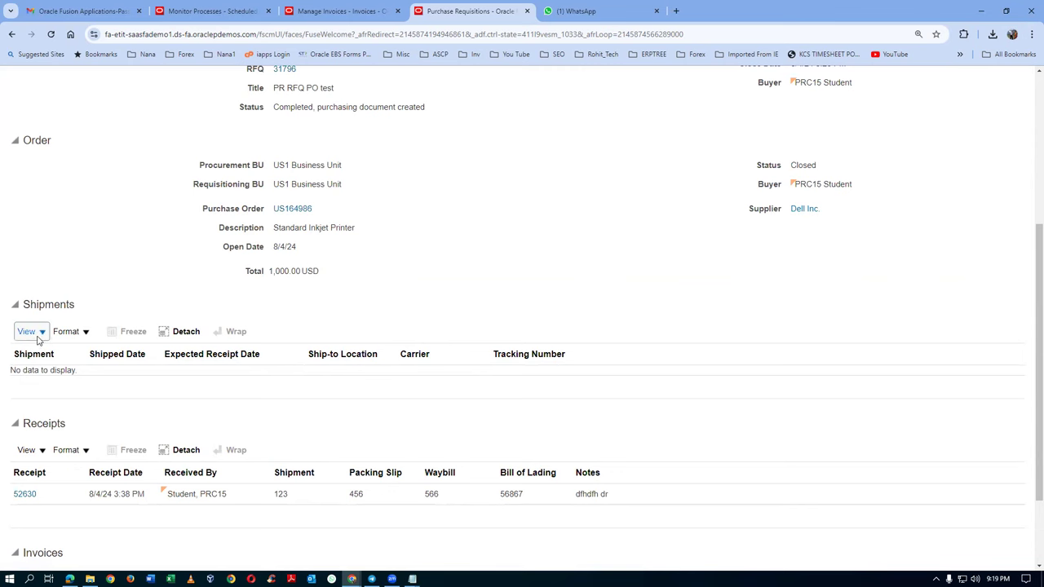
scroll(74, 368, down, 2)
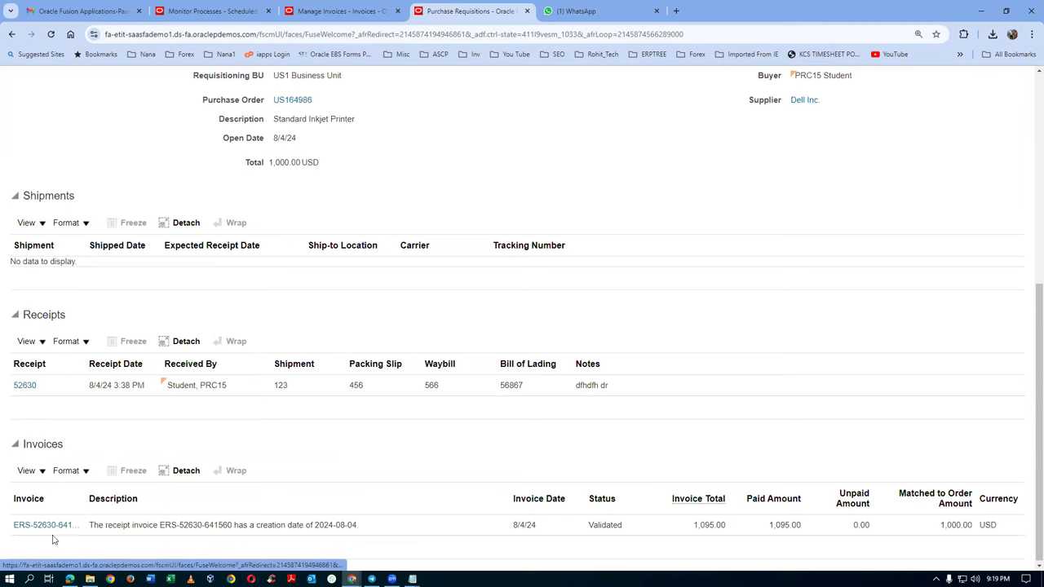
click(22, 385)
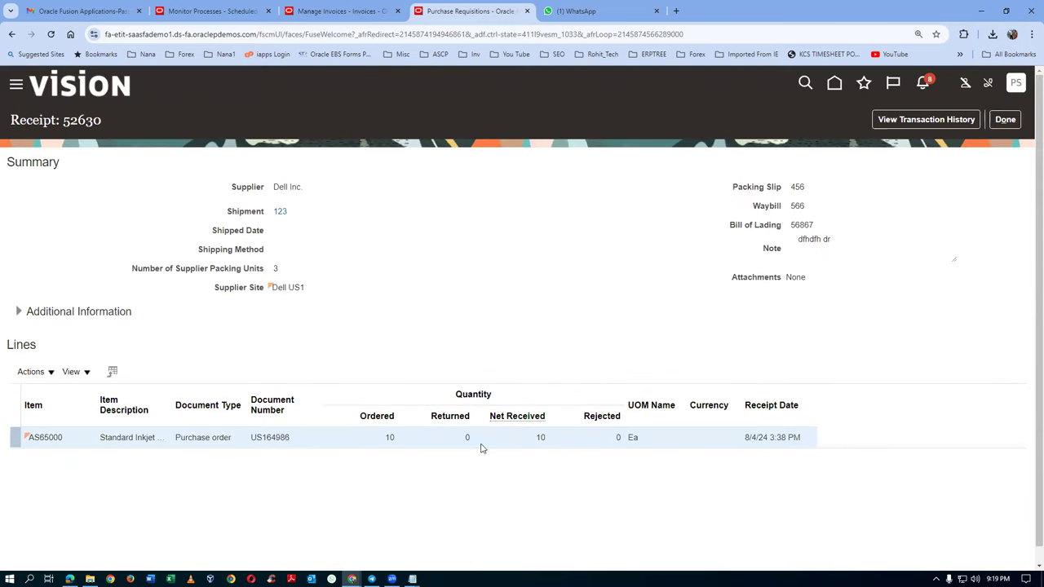
click(1006, 119)
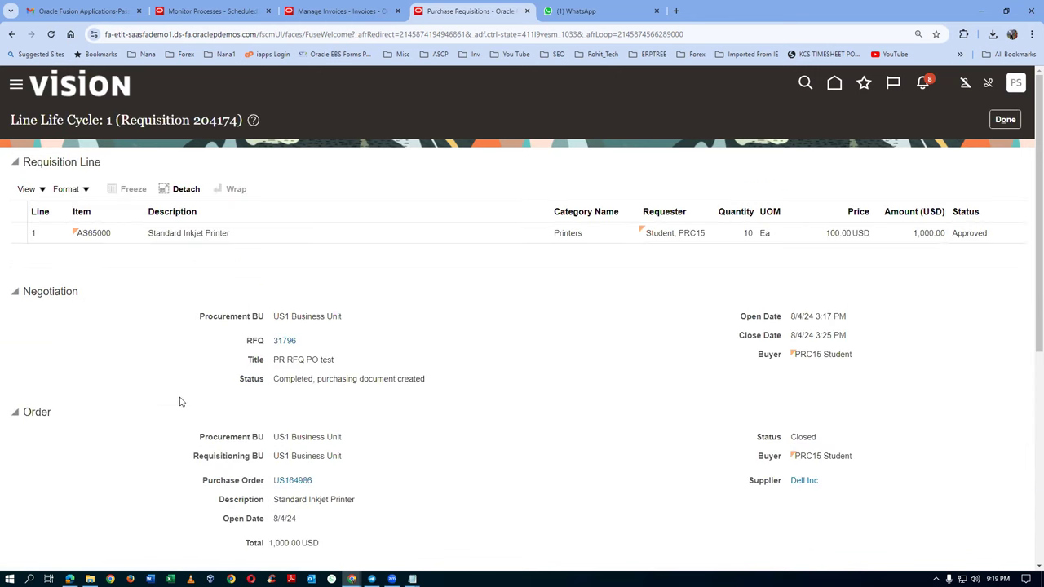
scroll(180, 400, down, 5)
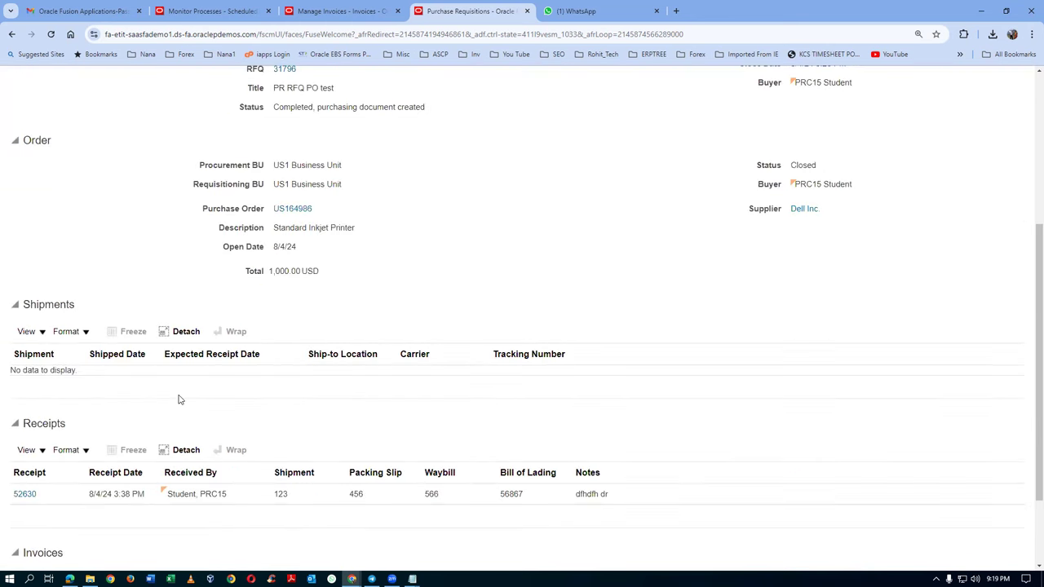
scroll(180, 399, down, 2)
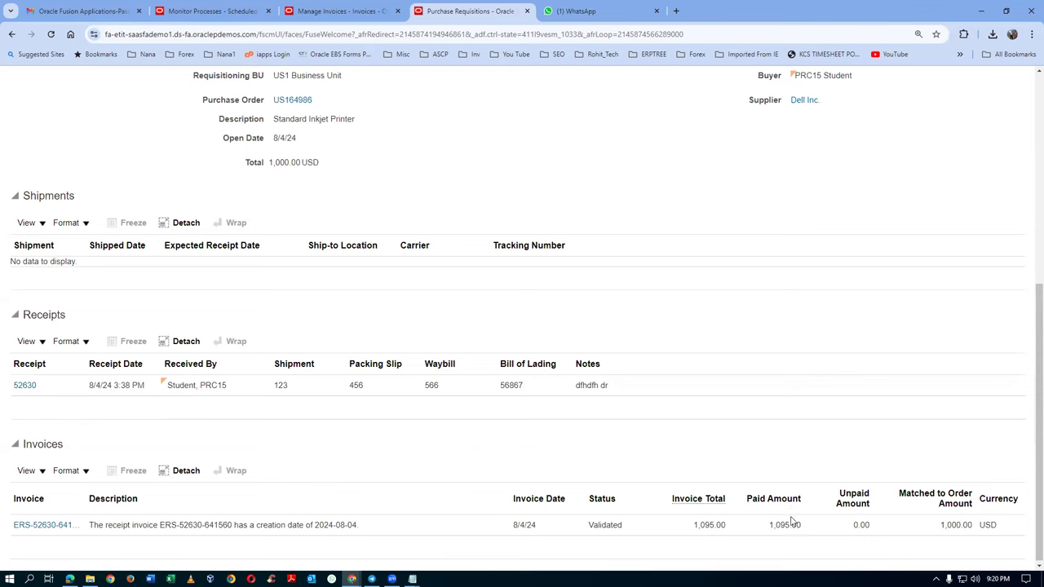
click(34, 526)
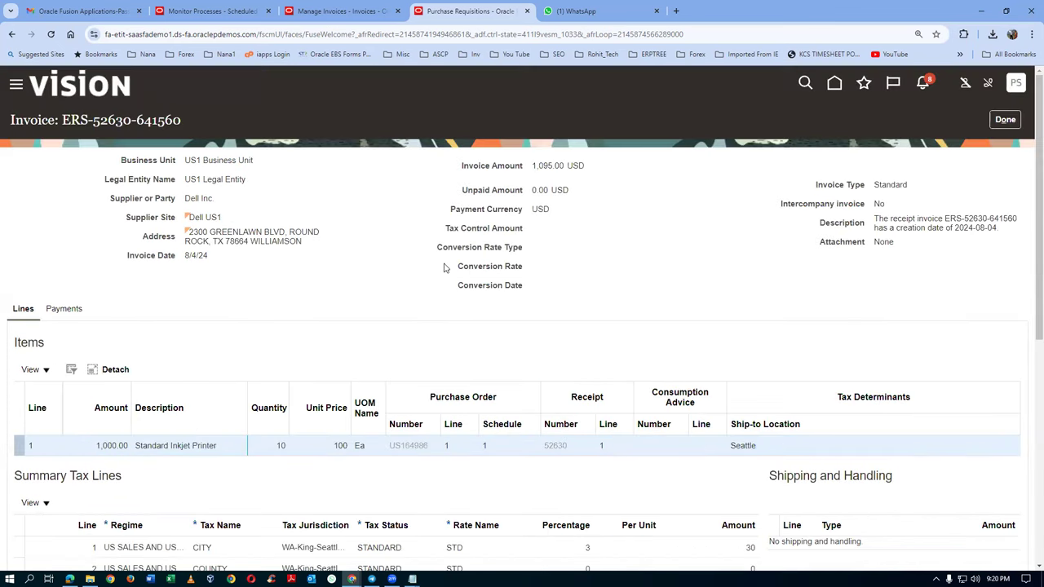
scroll(444, 268, down, 1)
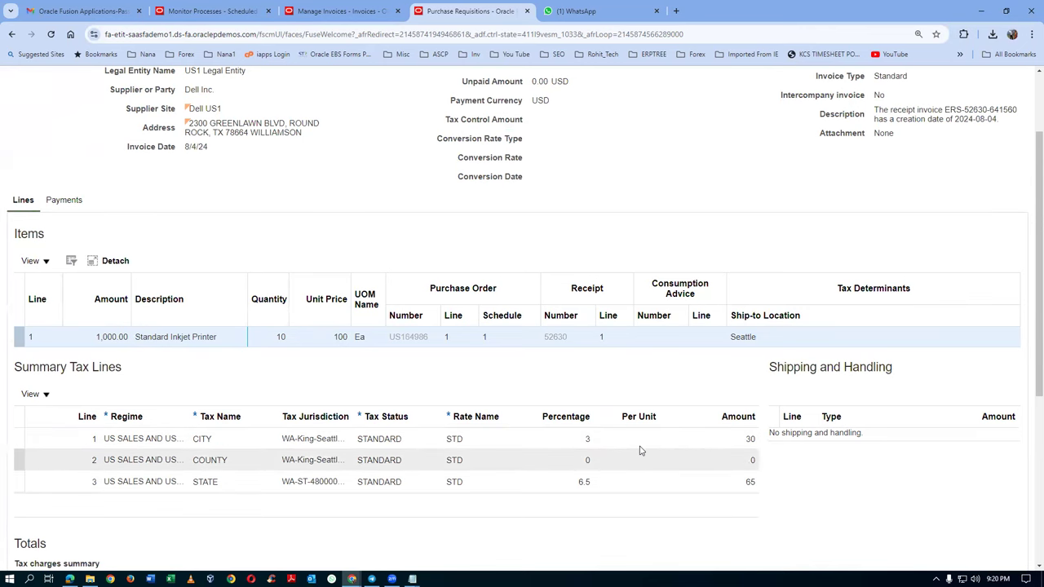
scroll(671, 345, up, 1)
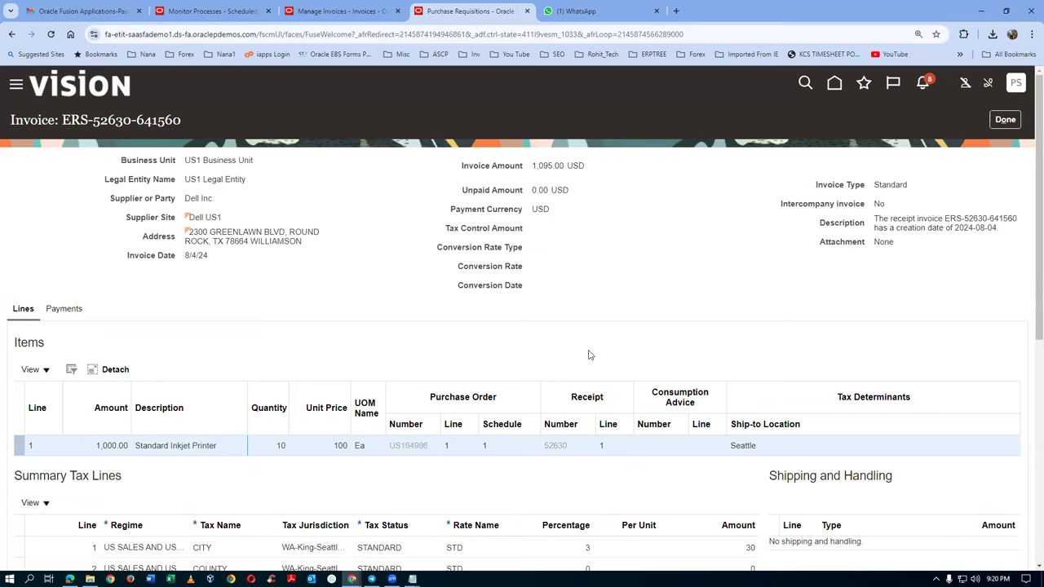
click(60, 311)
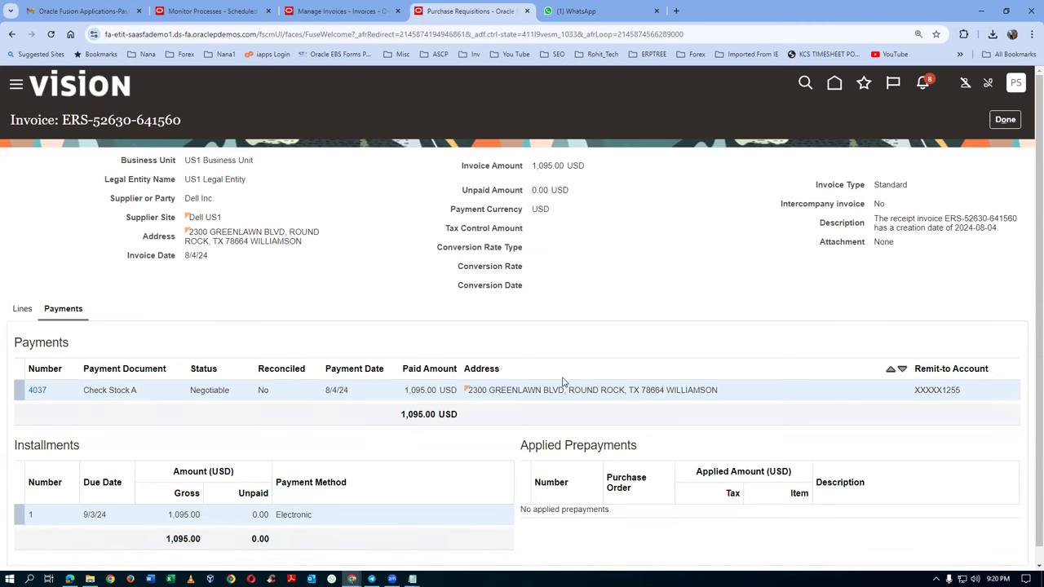
scroll(562, 381, down, 1)
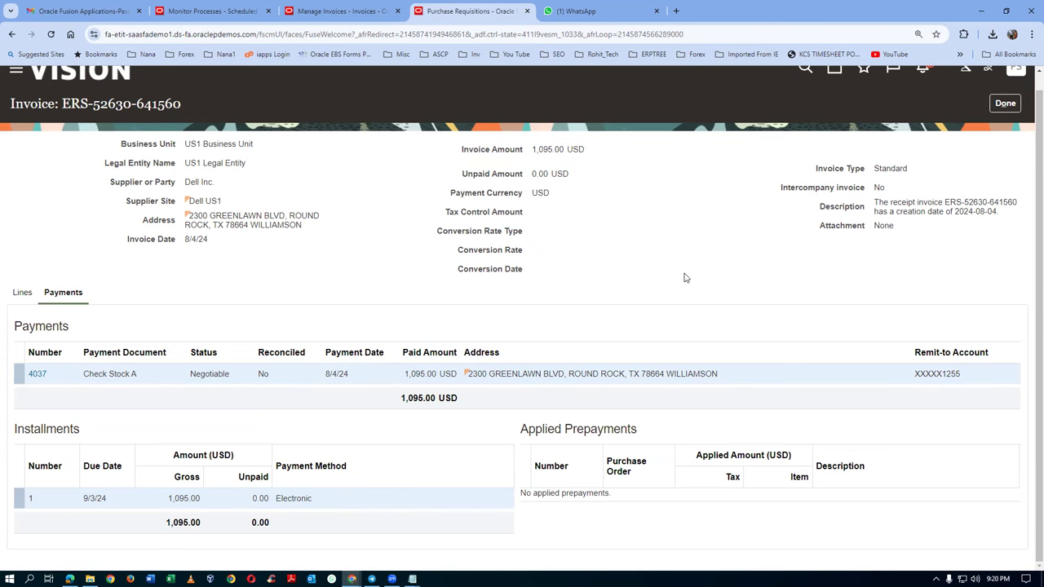
scroll(685, 278, up, 1)
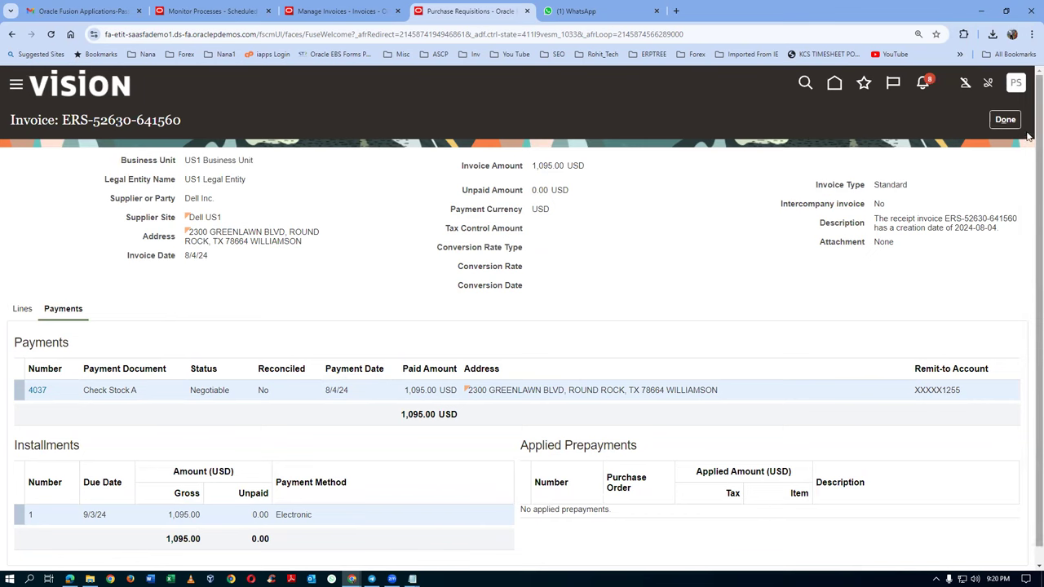
Step: Close the invoice and life cycle pages, returning to requisition 204174
click(1005, 119)
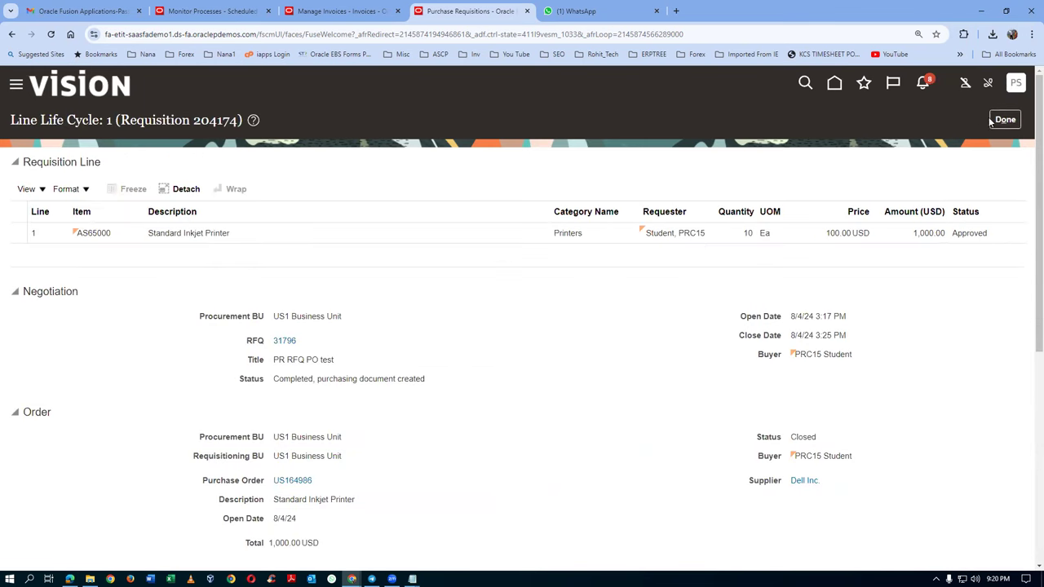
click(1005, 119)
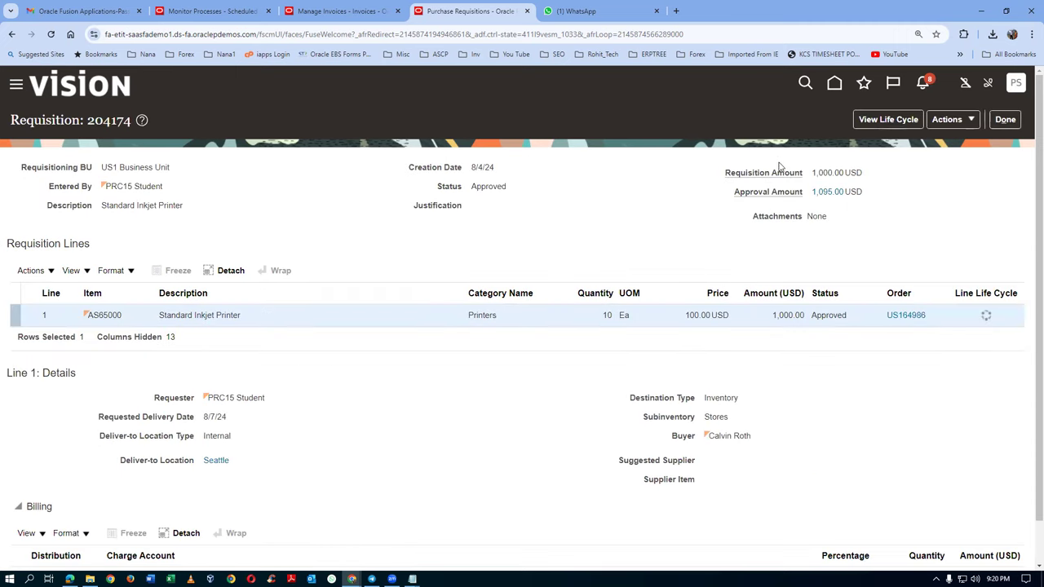
click(1006, 119)
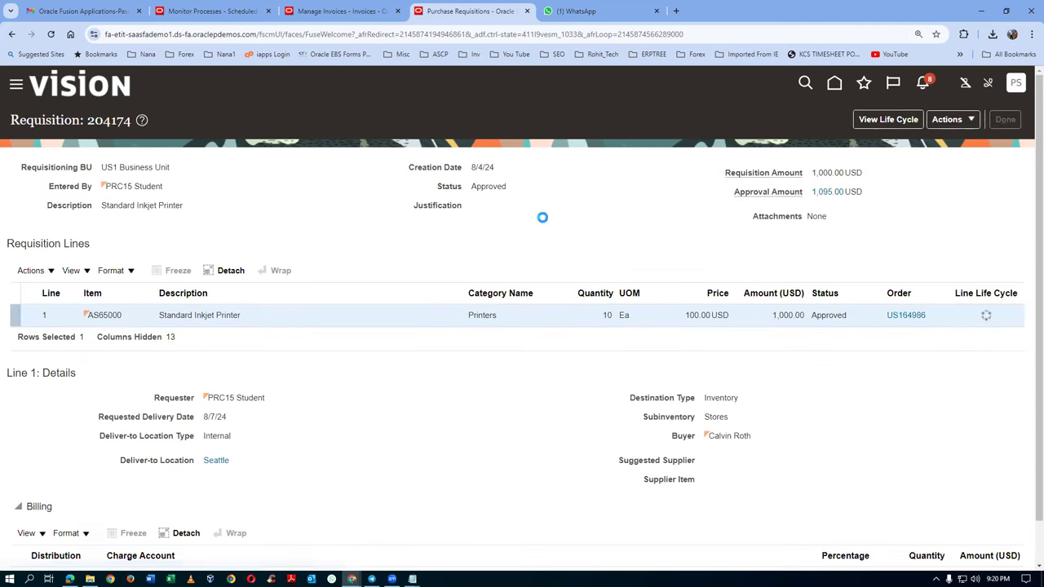